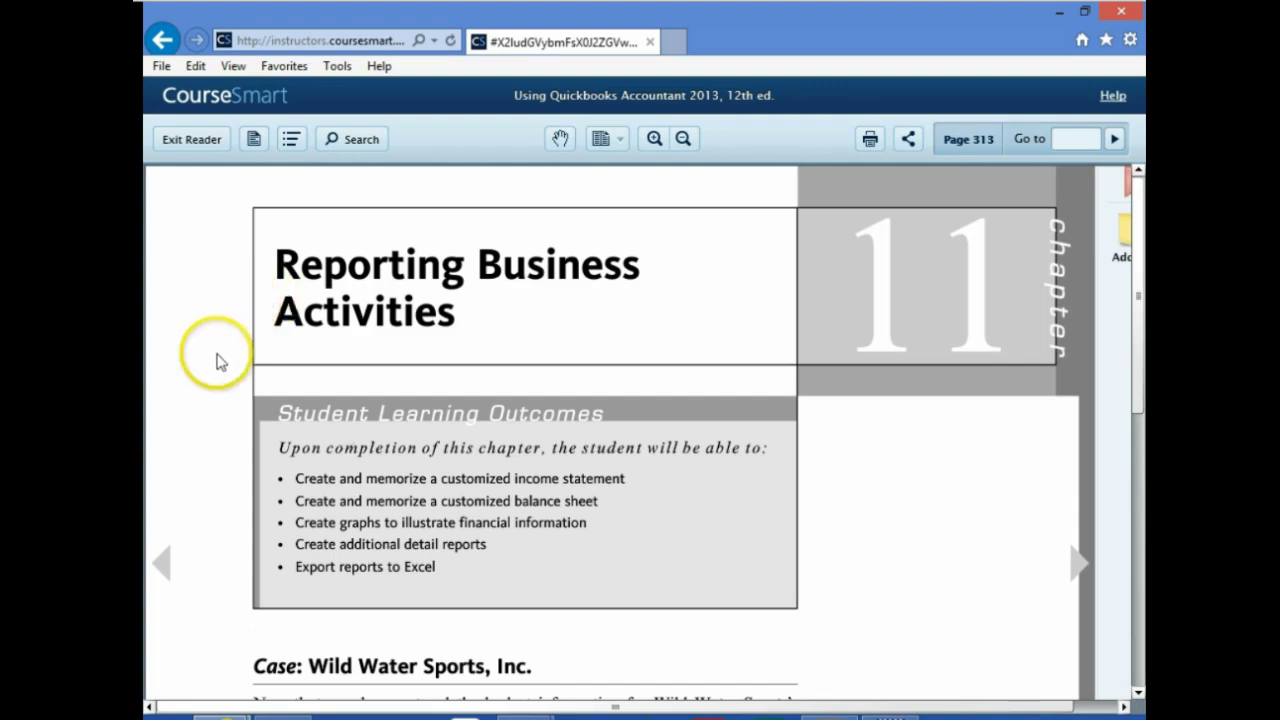
Go to the textbook page on creating and memorizing a customized Income Statement and read its instructions.
{"action": "left_click", "coordinate": [1079, 563]}
{"action": "scroll", "coordinate": [945, 578], "scroll_direction": "down", "scroll_amount": 3}
{"action": "scroll", "coordinate": [900, 565], "scroll_direction": "down", "scroll_amount": 2}
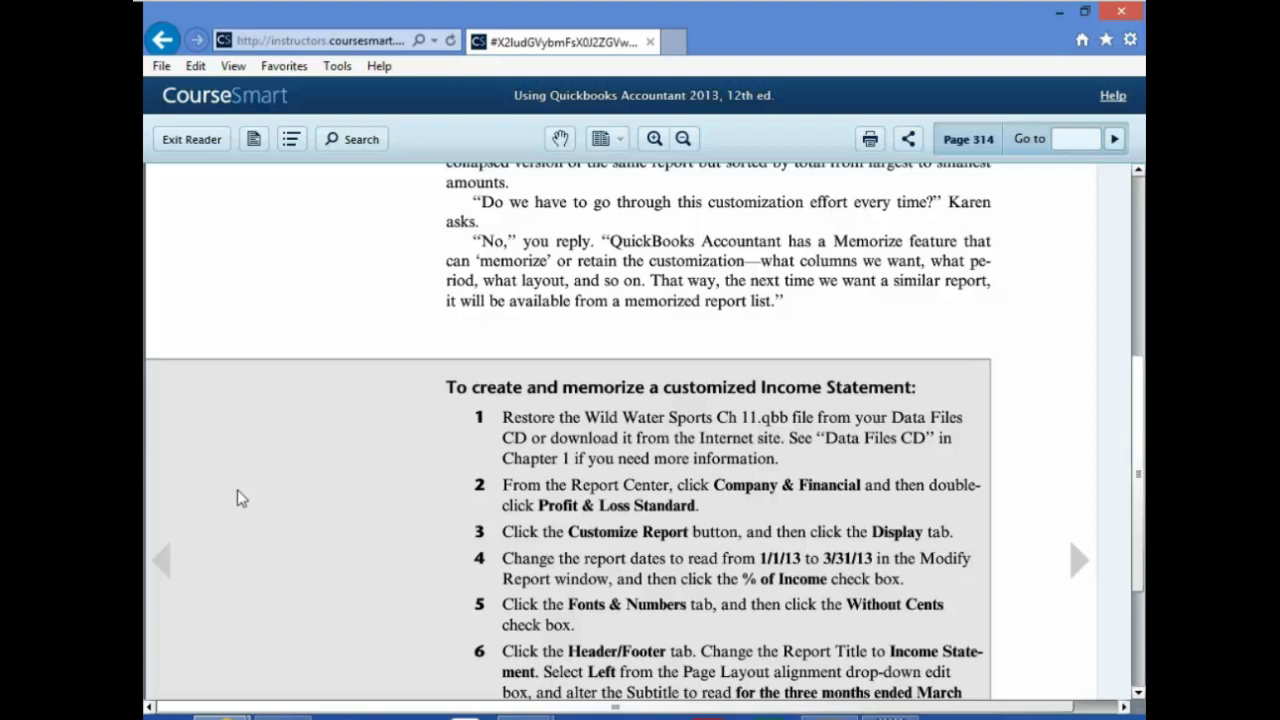
{"action": "left_click", "coordinate": [332, 498]}
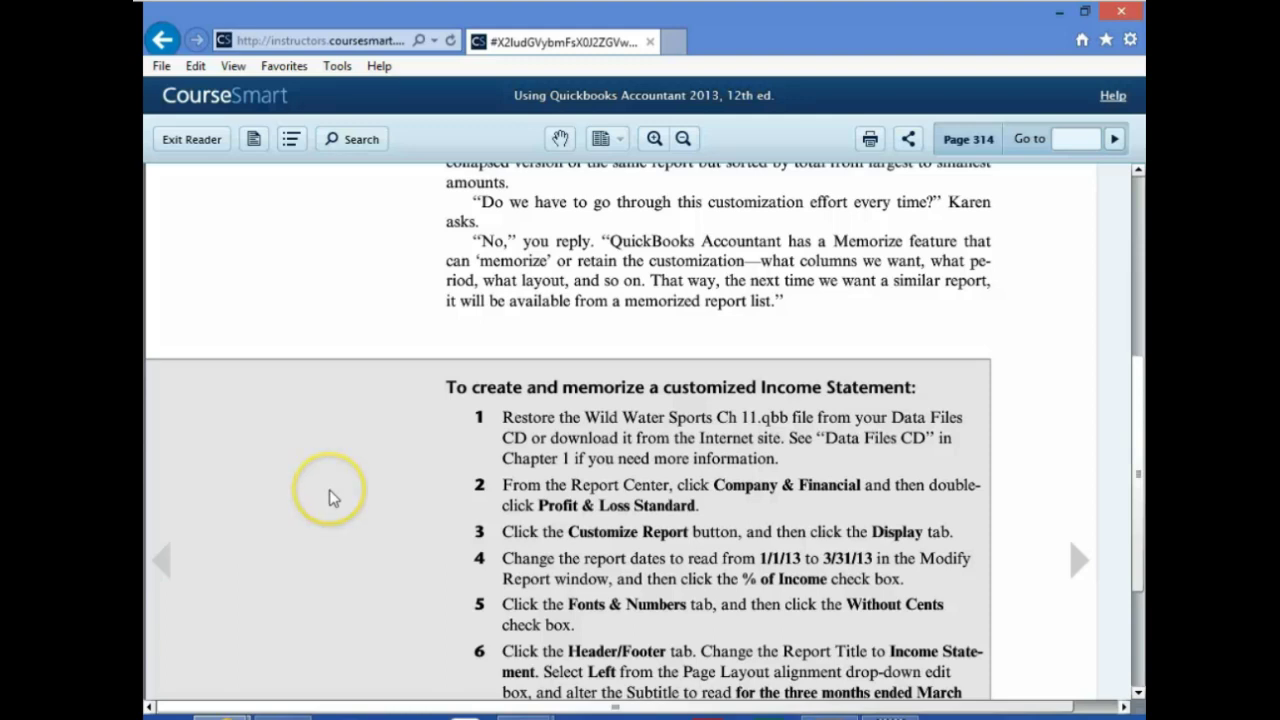
Switch to the AC1320 course page in Chrome and download Wild Water Sports Ch 11 (Backup).QBB from Week 4 Data Files (2013 edition).
{"action": "left_click", "coordinate": [228, 714]}
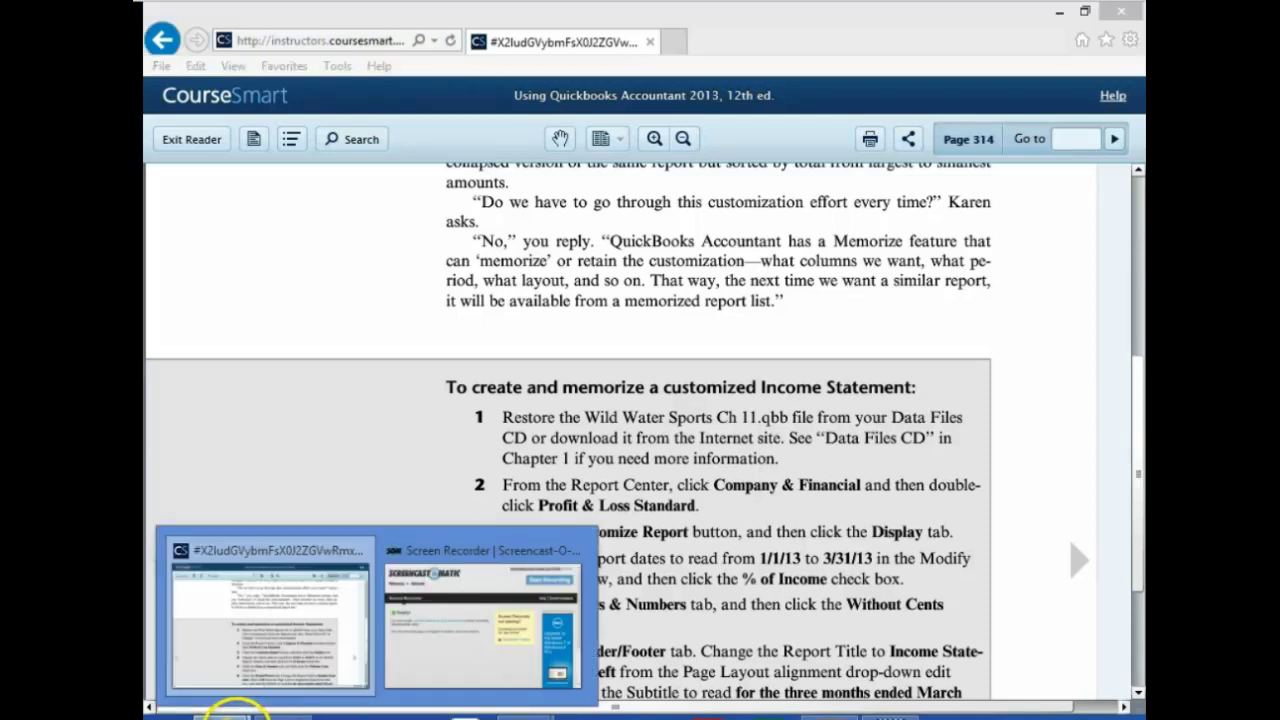
{"action": "mouse_move", "coordinate": [515, 712]}
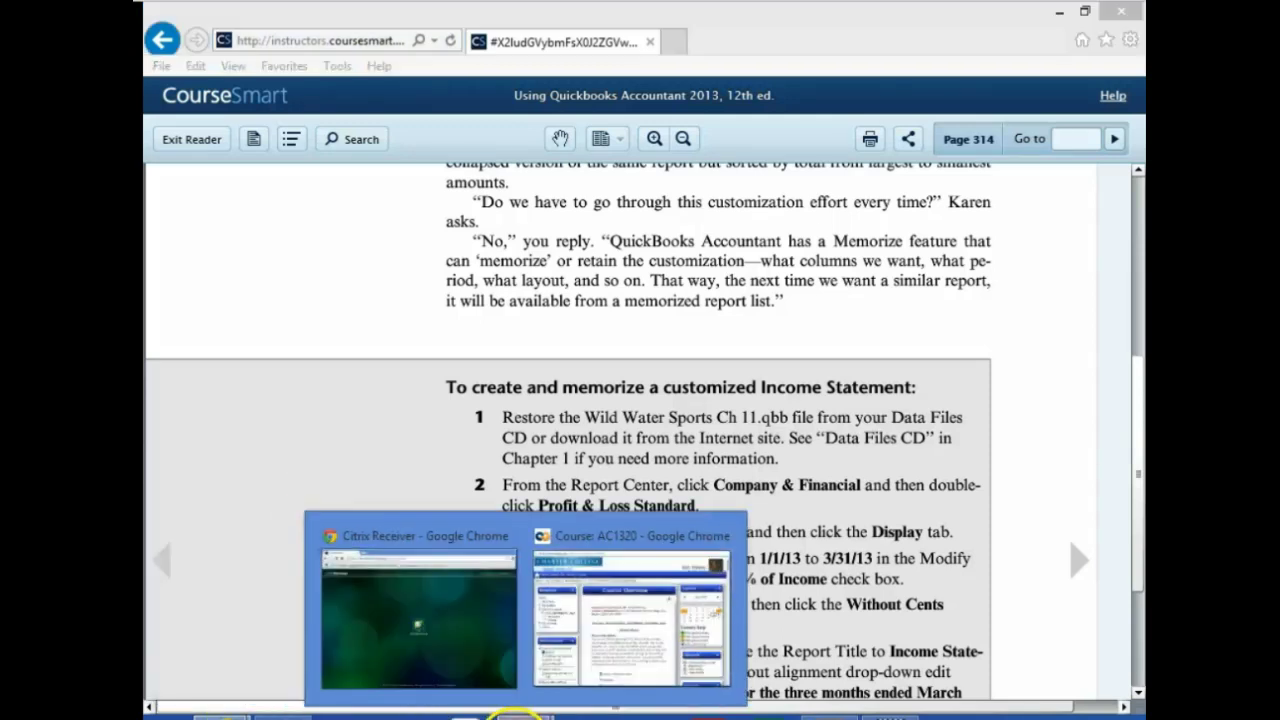
{"action": "left_click", "coordinate": [595, 640]}
{"action": "scroll", "coordinate": [517, 637], "scroll_direction": "down", "scroll_amount": 15}
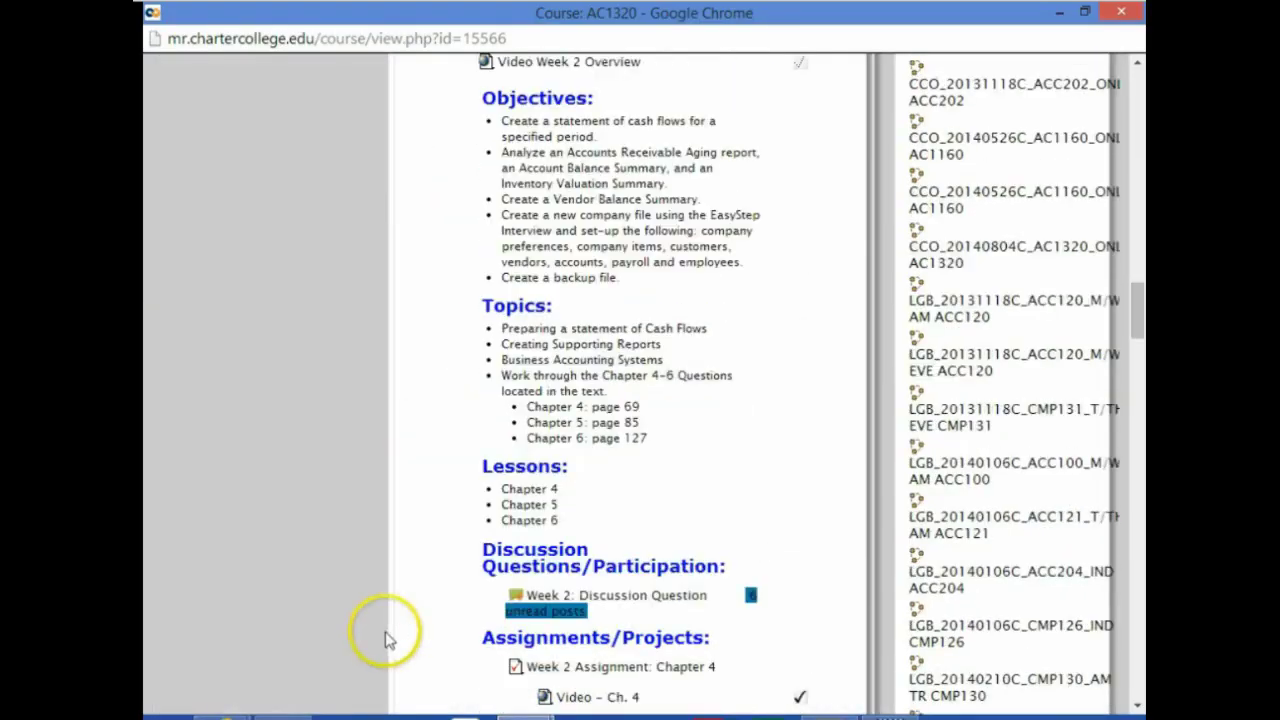
{"action": "scroll", "coordinate": [390, 640], "scroll_direction": "down", "scroll_amount": 15}
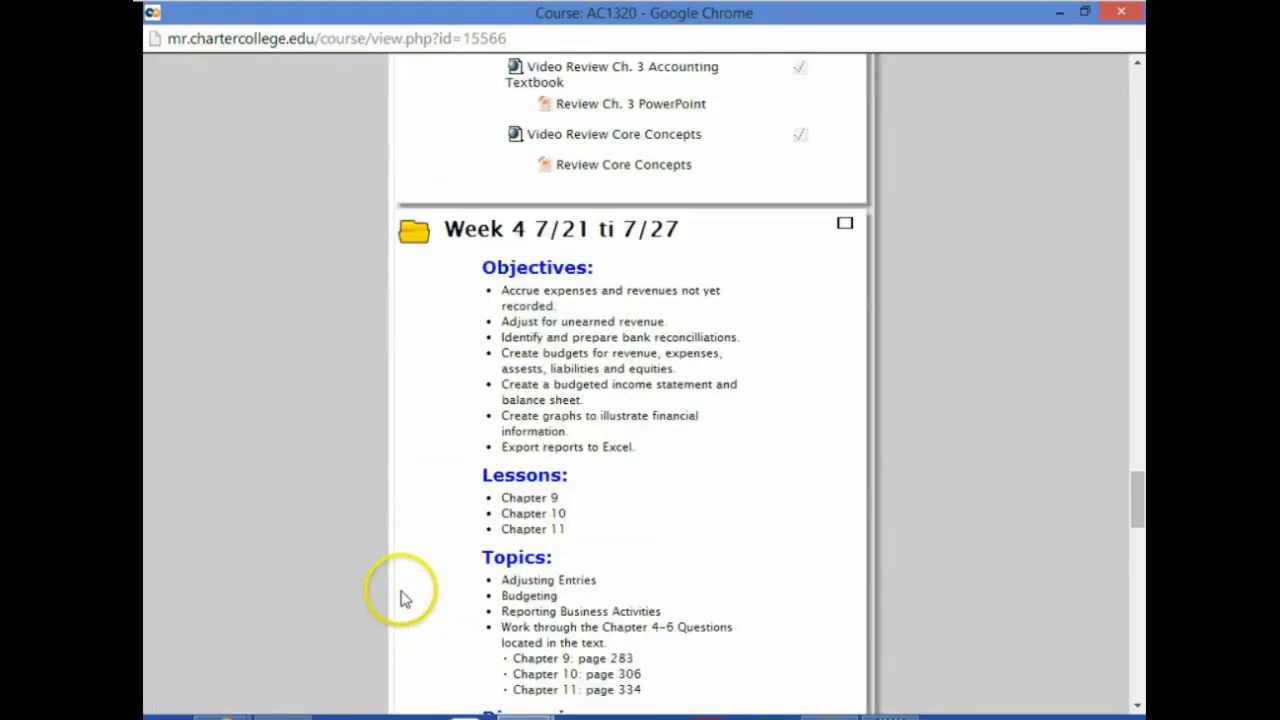
{"action": "scroll", "coordinate": [400, 598], "scroll_direction": "down", "scroll_amount": 8}
{"action": "scroll", "coordinate": [396, 597], "scroll_direction": "down", "scroll_amount": 1}
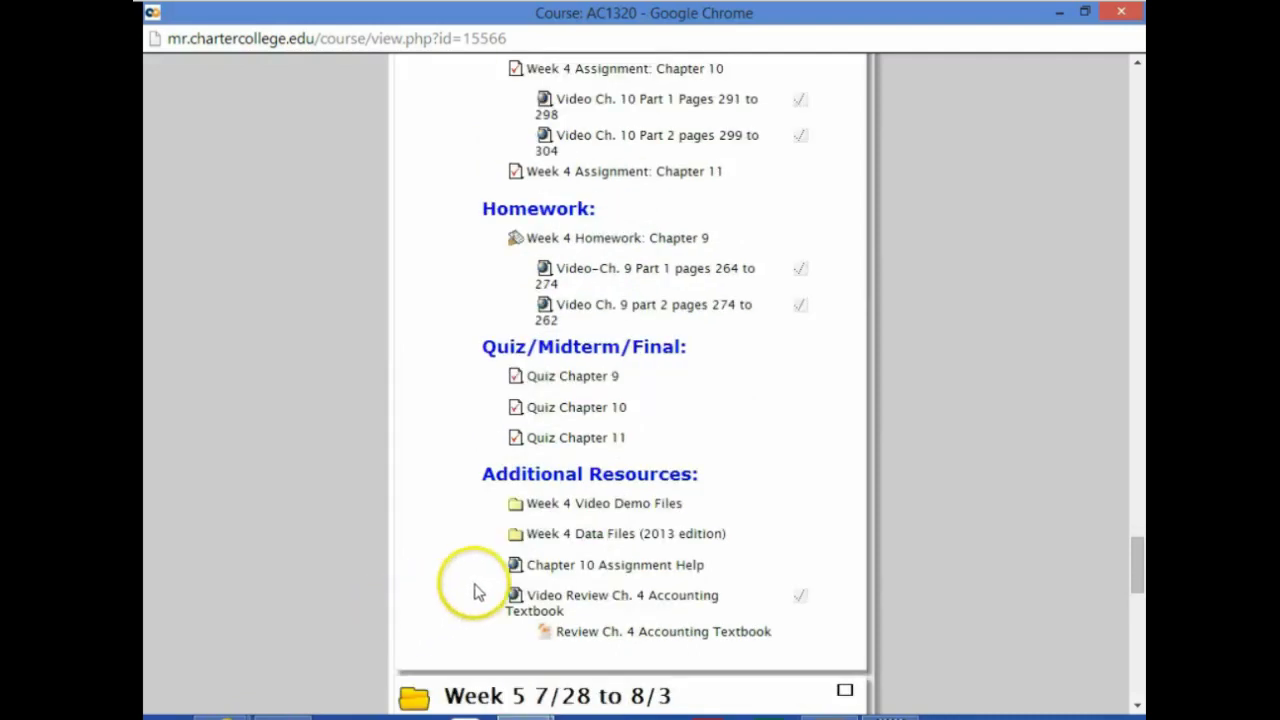
{"action": "left_click", "coordinate": [558, 537]}
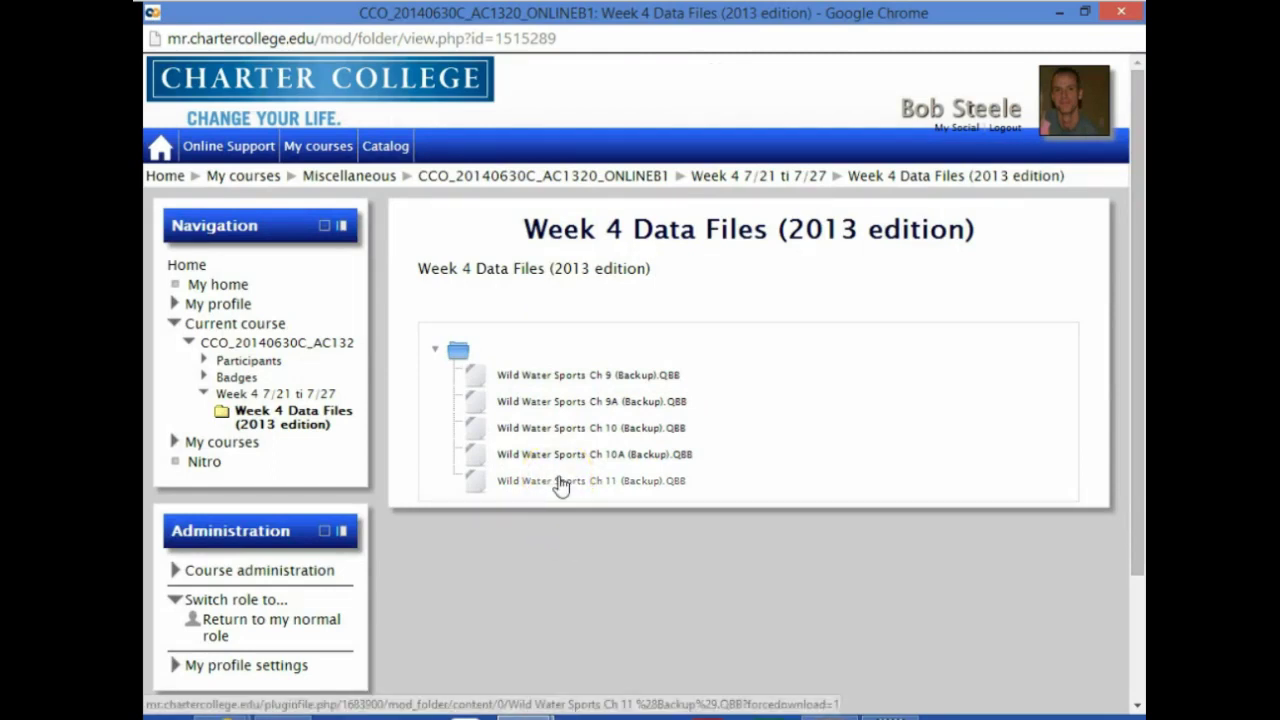
{"action": "left_click", "coordinate": [561, 484]}
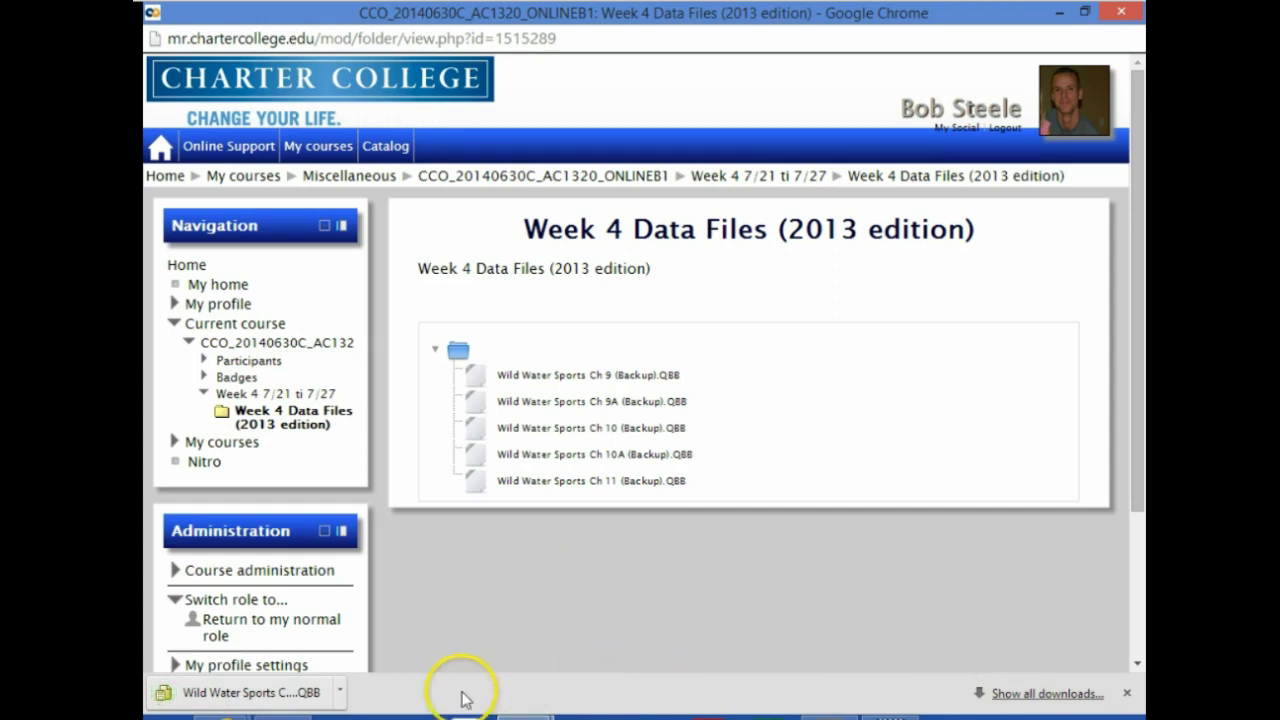
Show all Chrome downloads in a window filling half the screen and minimize the other windows to expose the desktop.
{"action": "left_click", "coordinate": [1016, 698]}
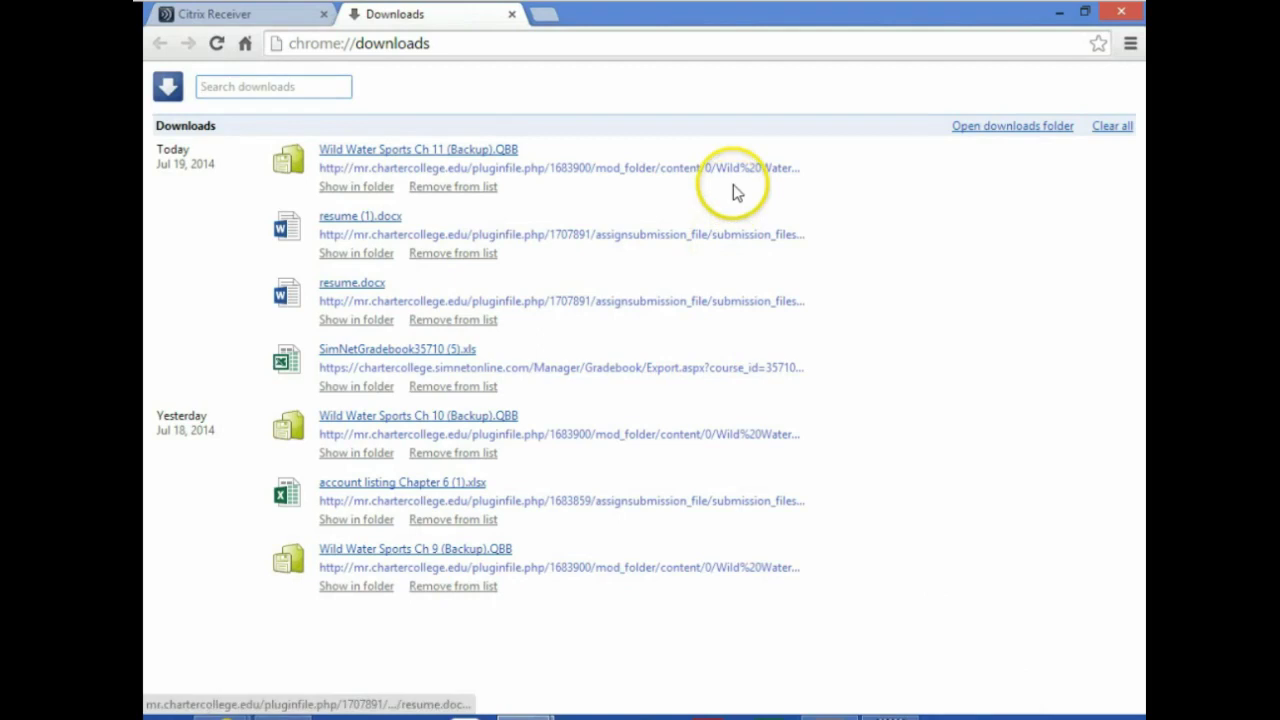
{"action": "left_click_drag", "start_coordinate": [797, 25], "coordinate": [387, 37]}
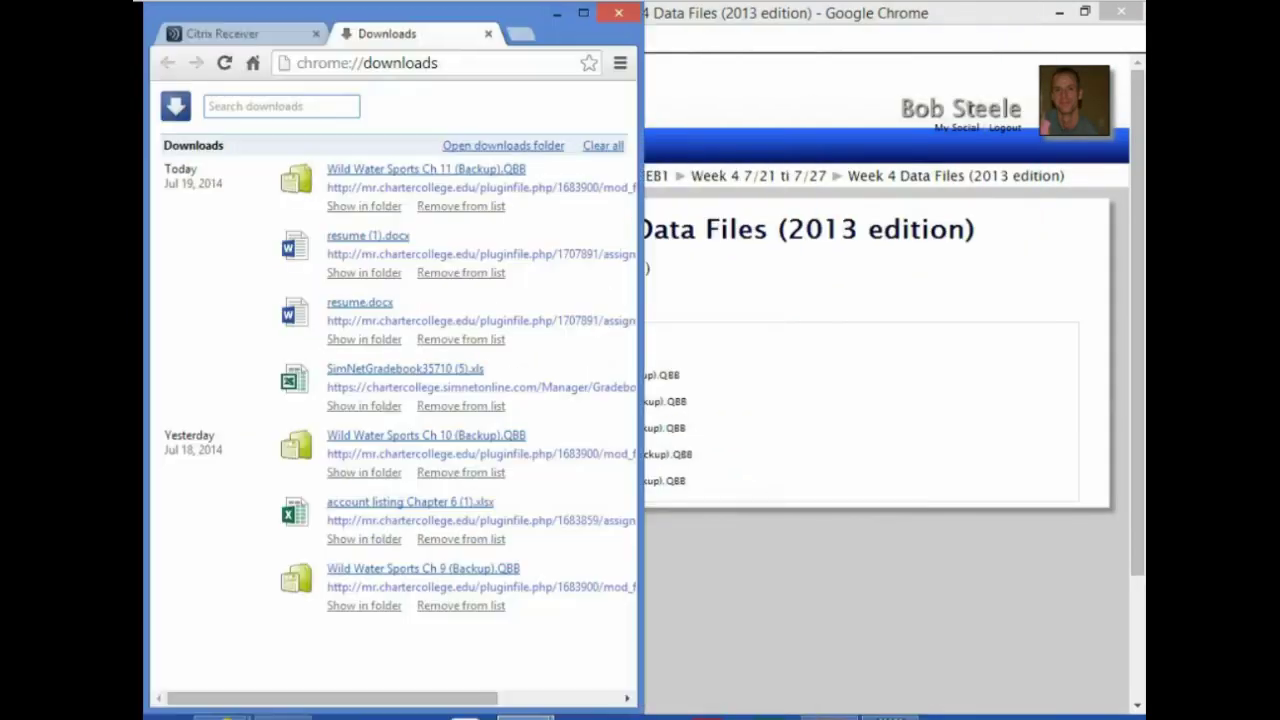
{"action": "left_click", "coordinate": [1059, 13]}
{"action": "left_click", "coordinate": [1059, 13]}
{"action": "left_click", "coordinate": [1059, 13]}
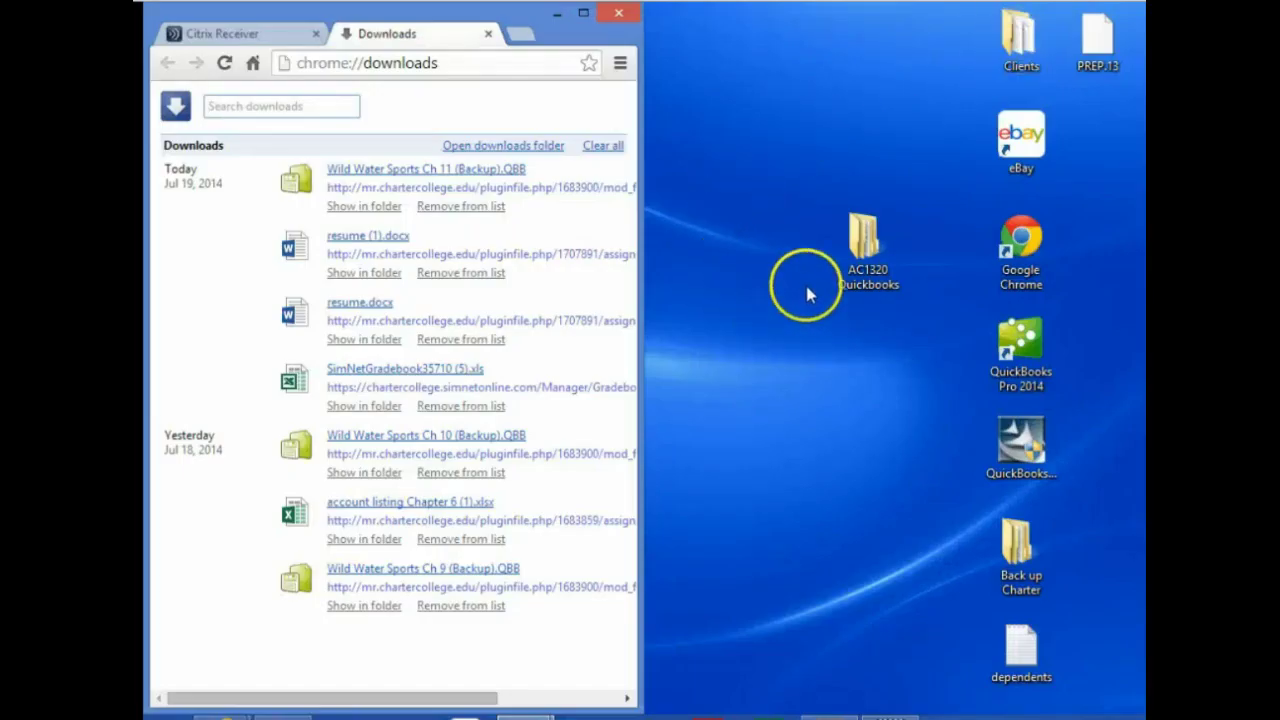
Open the AC1320 Quickbooks folder from the desktop and place its window beside the downloads list.
{"action": "left_click", "coordinate": [866, 246]}
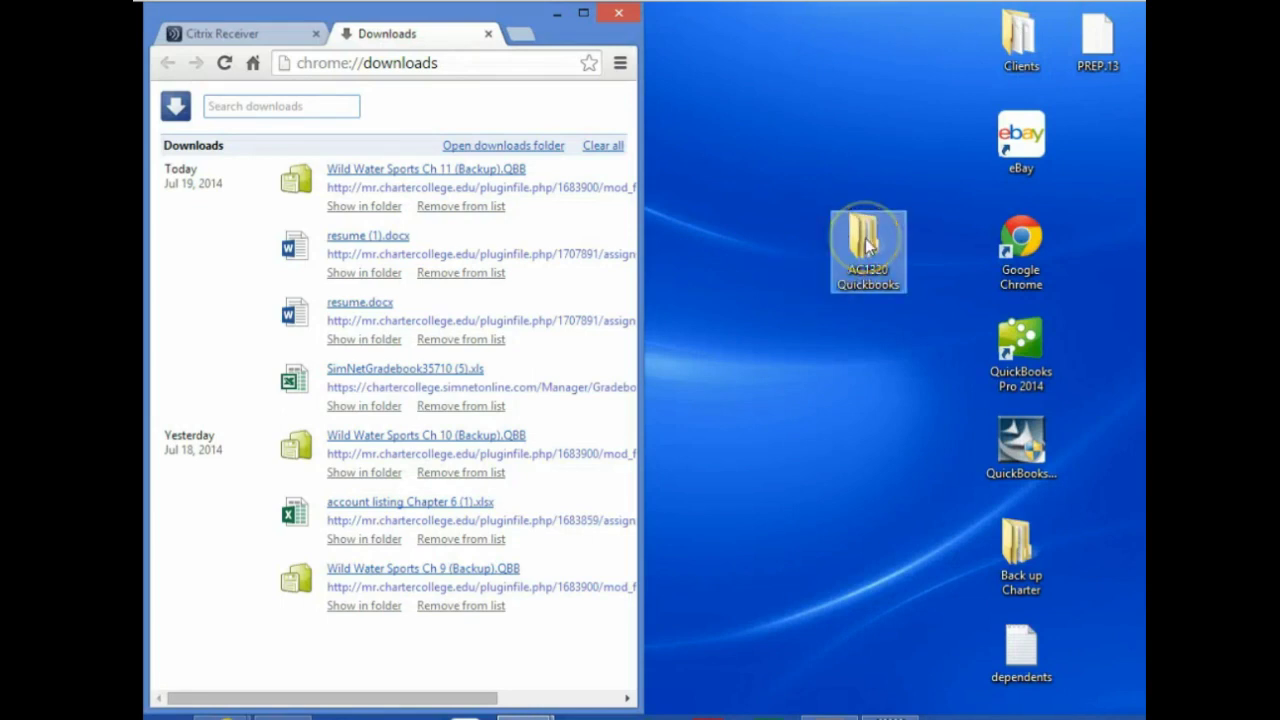
{"action": "double_click", "coordinate": [866, 246]}
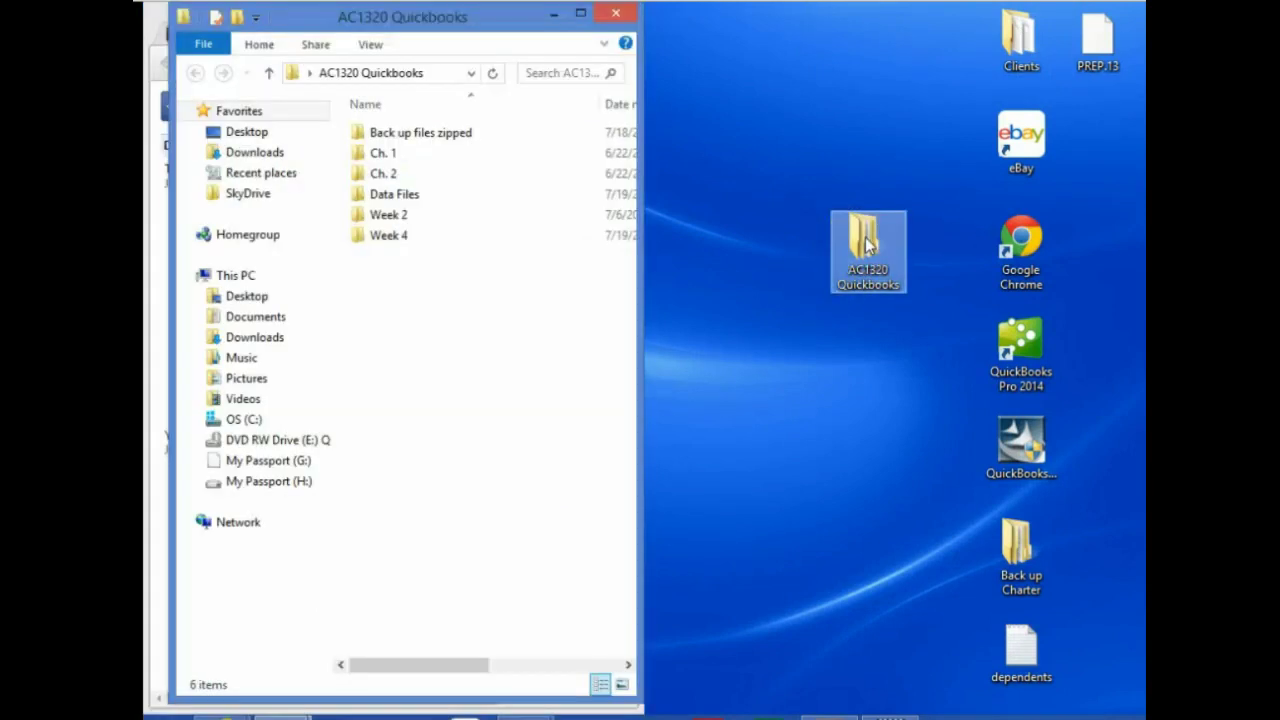
{"action": "left_click_drag", "start_coordinate": [337, 20], "coordinate": [1143, 205]}
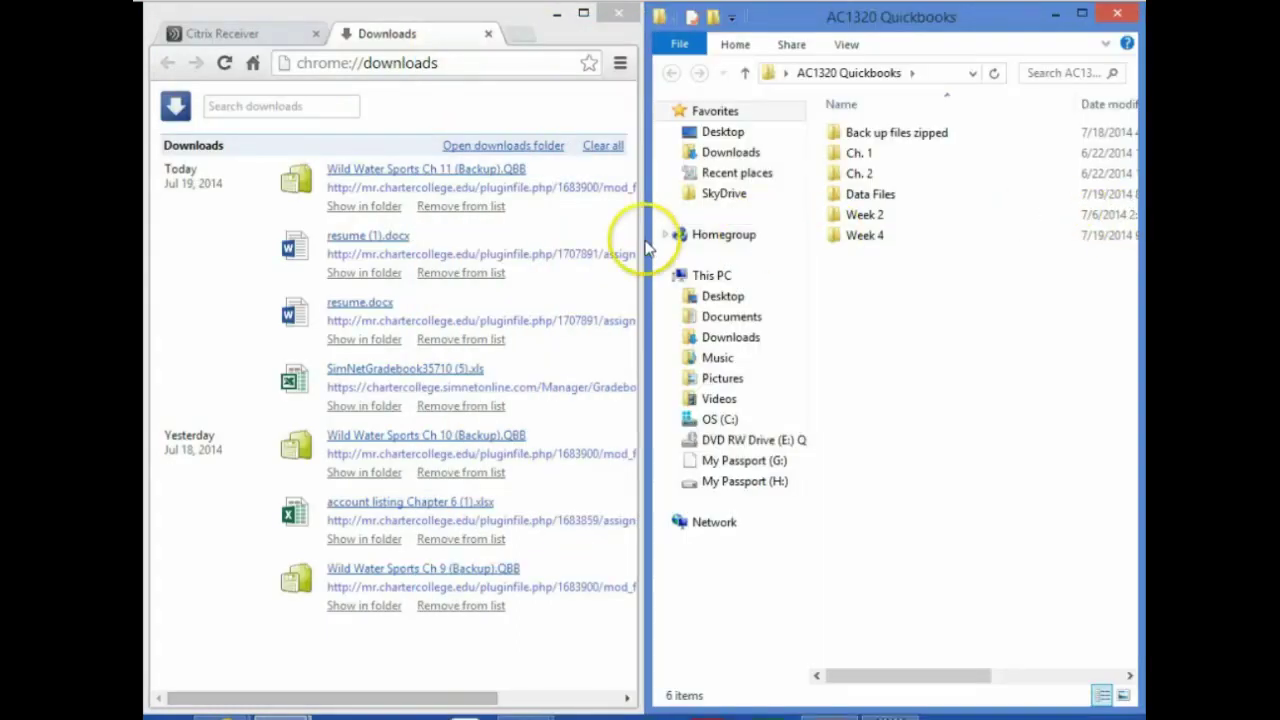
Copy the downloaded Wild Water Sports Ch 11 backup into the Back up files zipped folder and close the downloads window.
{"action": "double_click", "coordinate": [853, 143]}
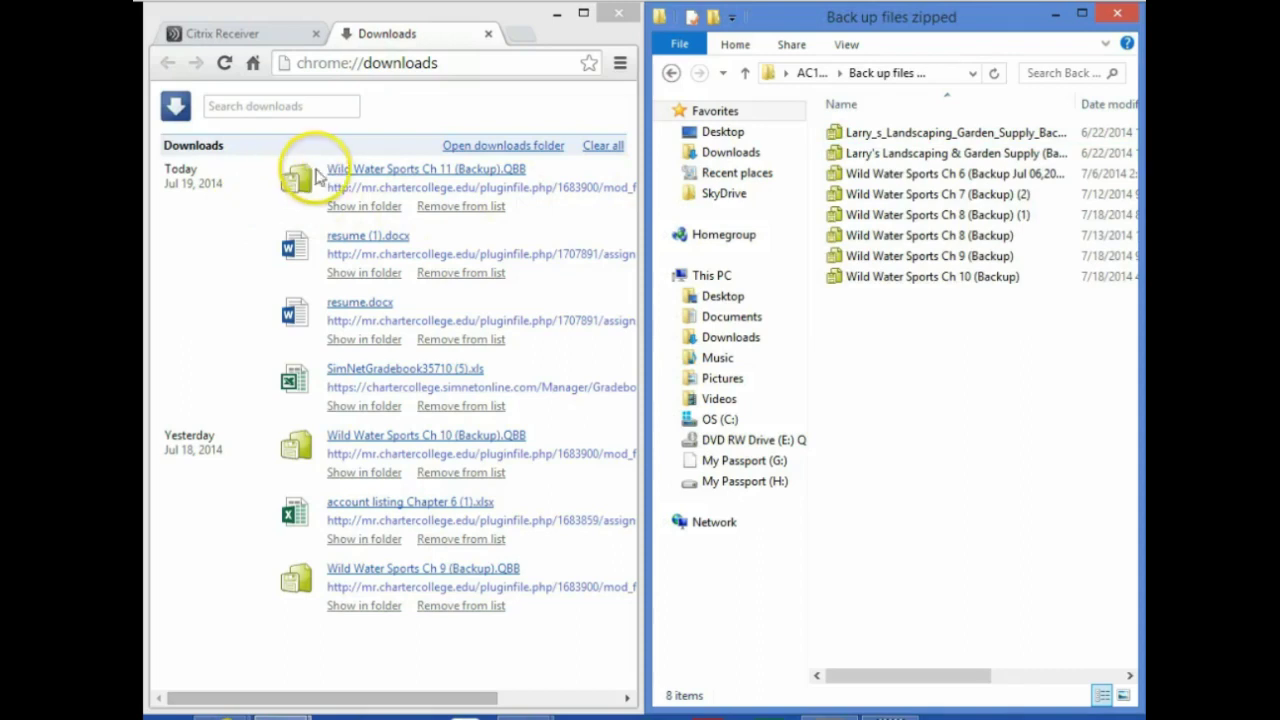
{"action": "left_click_drag", "start_coordinate": [312, 176], "coordinate": [923, 345]}
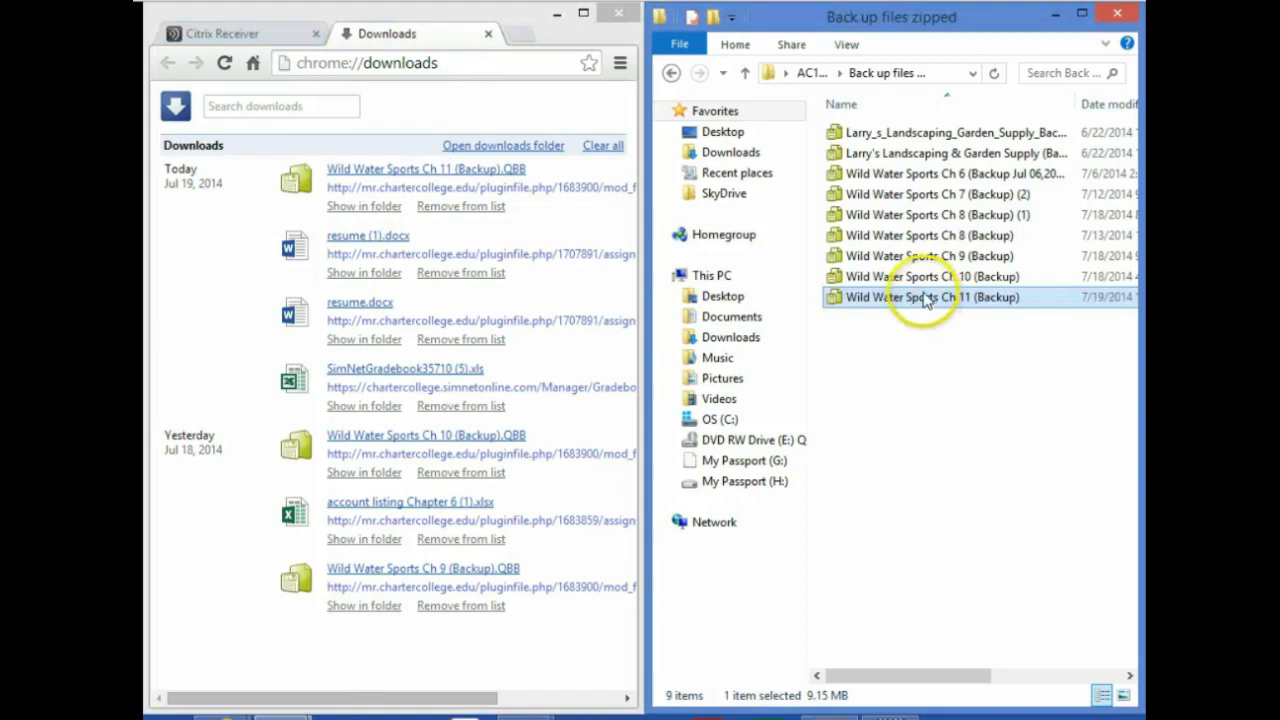
{"action": "left_click", "coordinate": [620, 15]}
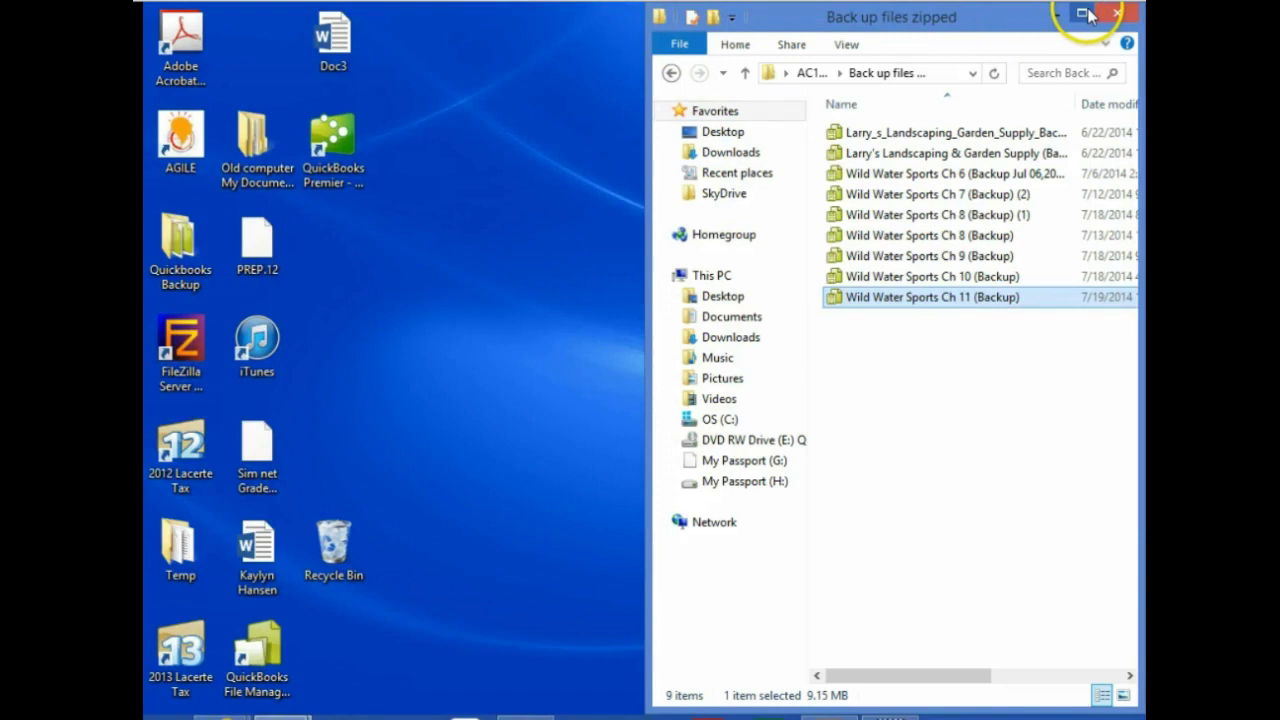
Maximize the folder window, review the subfolders of AC1320 Quickbooks, and minimize the window.
{"action": "left_click", "coordinate": [1085, 14]}
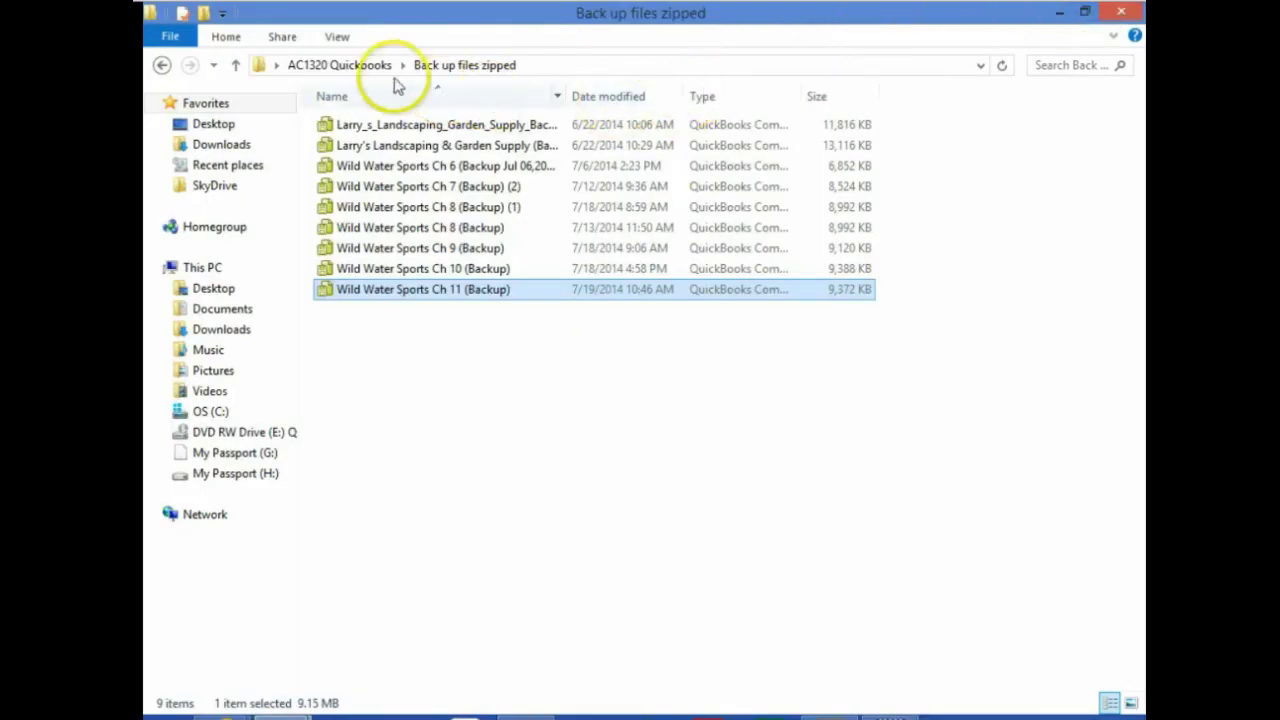
{"action": "left_click", "coordinate": [330, 66]}
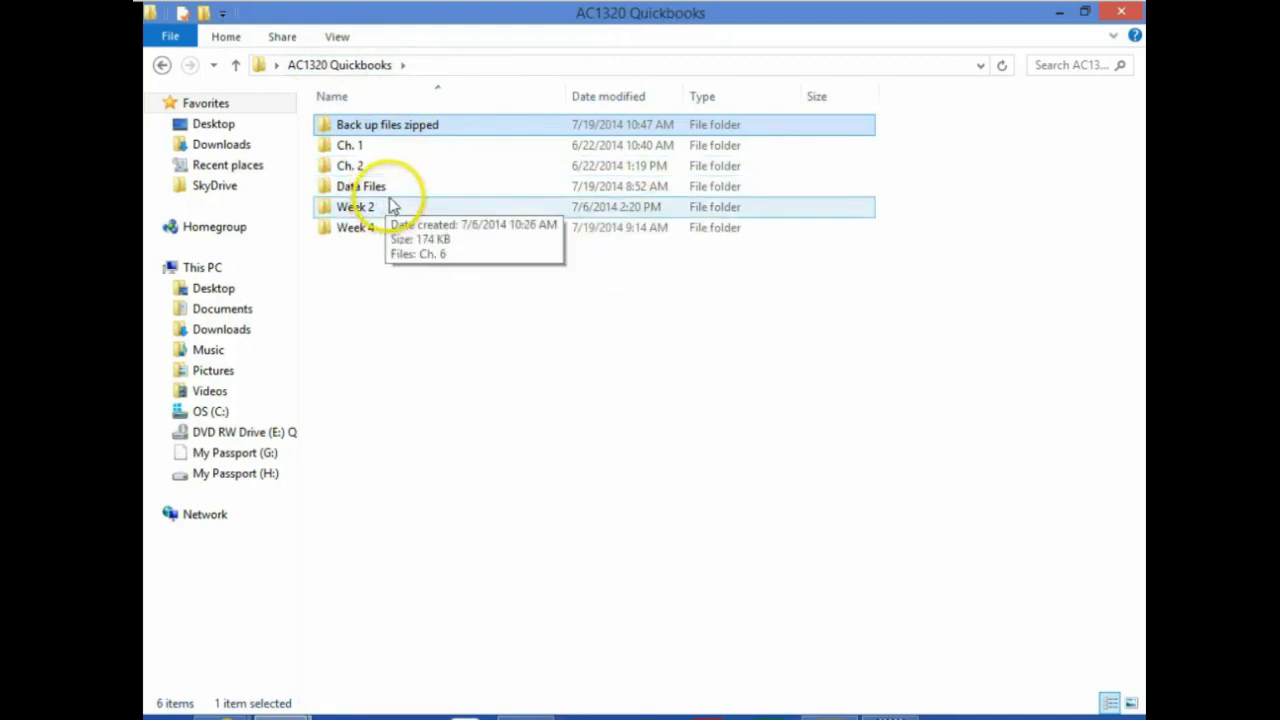
{"action": "left_click", "coordinate": [1060, 14]}
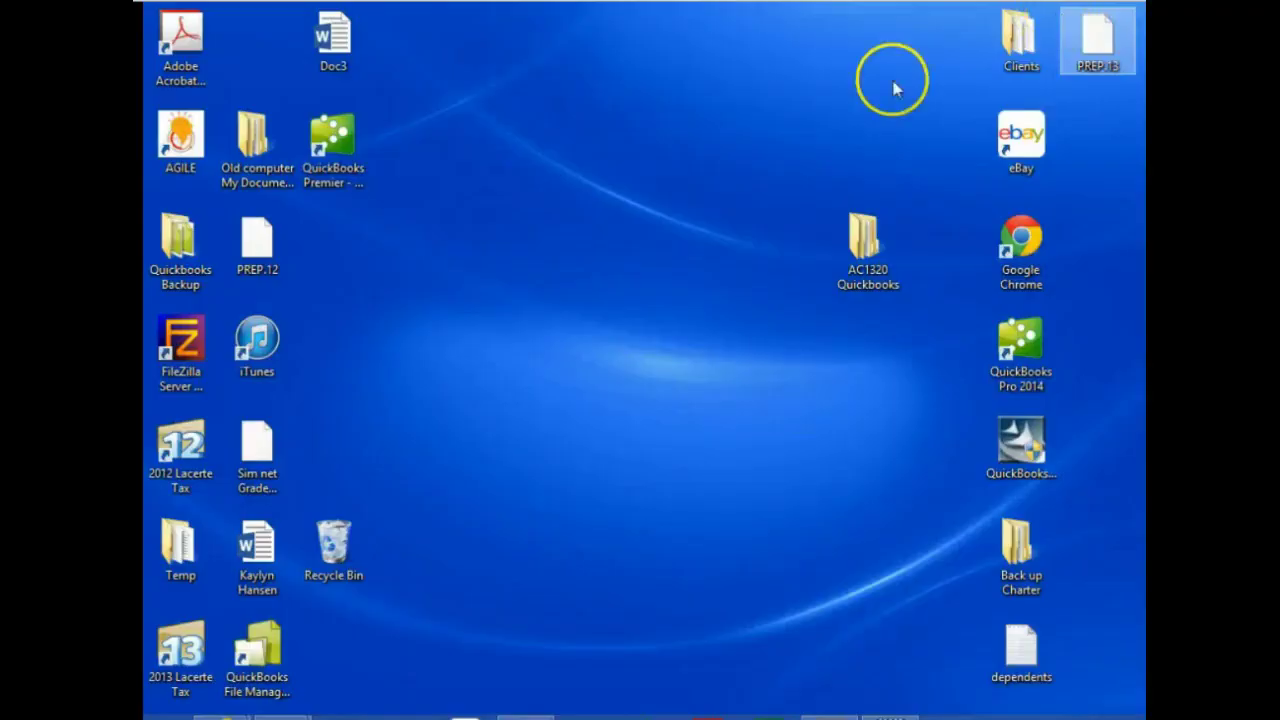
Launch QuickBooks Premier Accountant 2013 from the desktop and postpone installing the R12 product update.
{"action": "left_click", "coordinate": [355, 152]}
{"action": "double_click", "coordinate": [355, 152]}
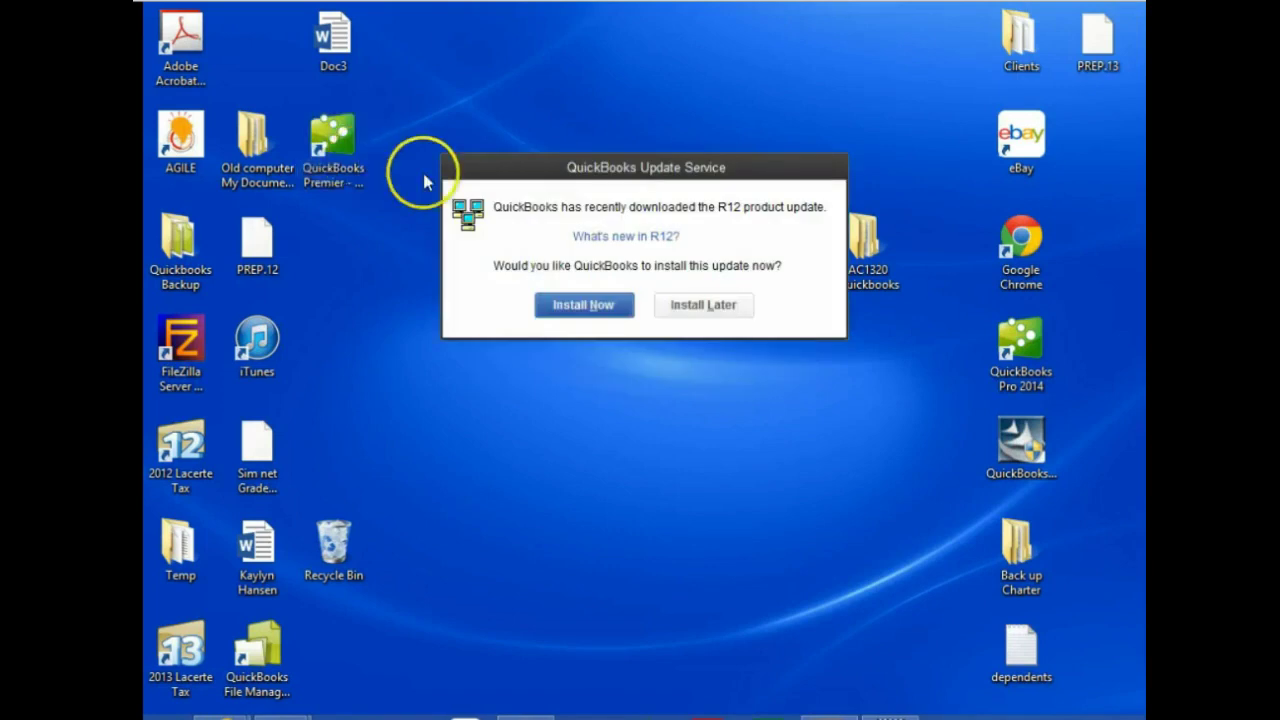
{"action": "left_click", "coordinate": [703, 305]}
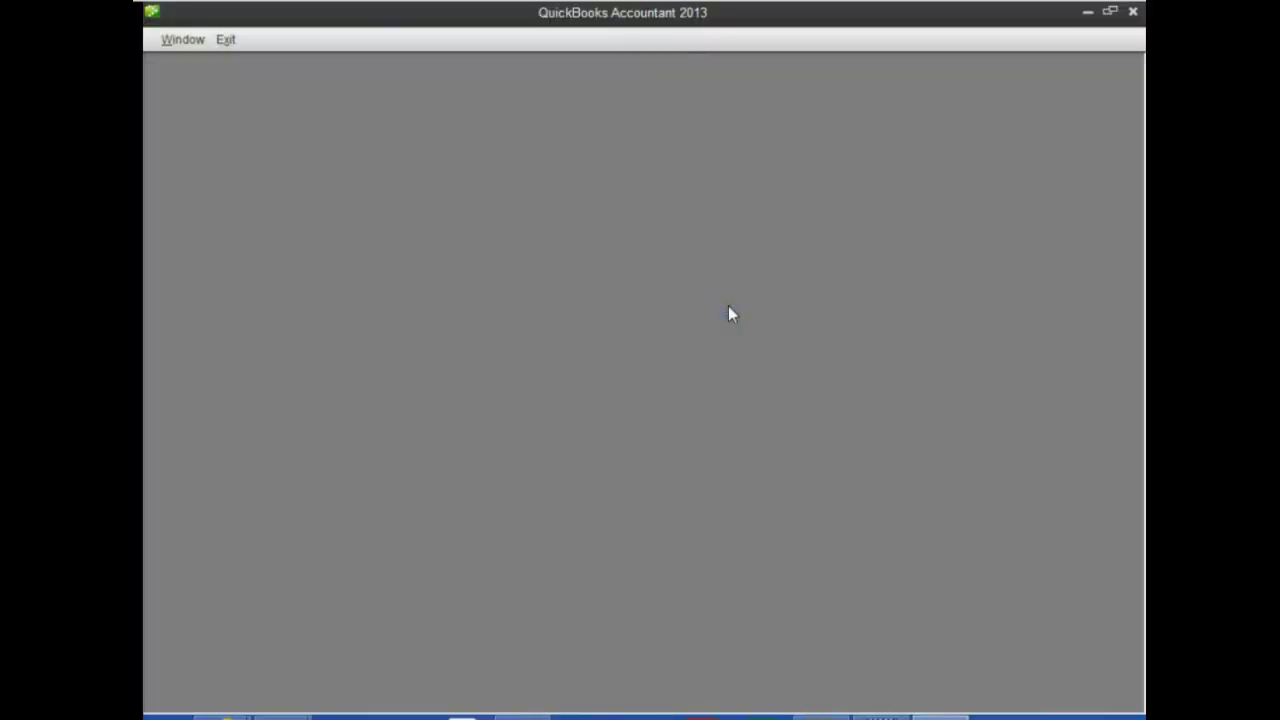
{"action": "left_click", "coordinate": [696, 278]}
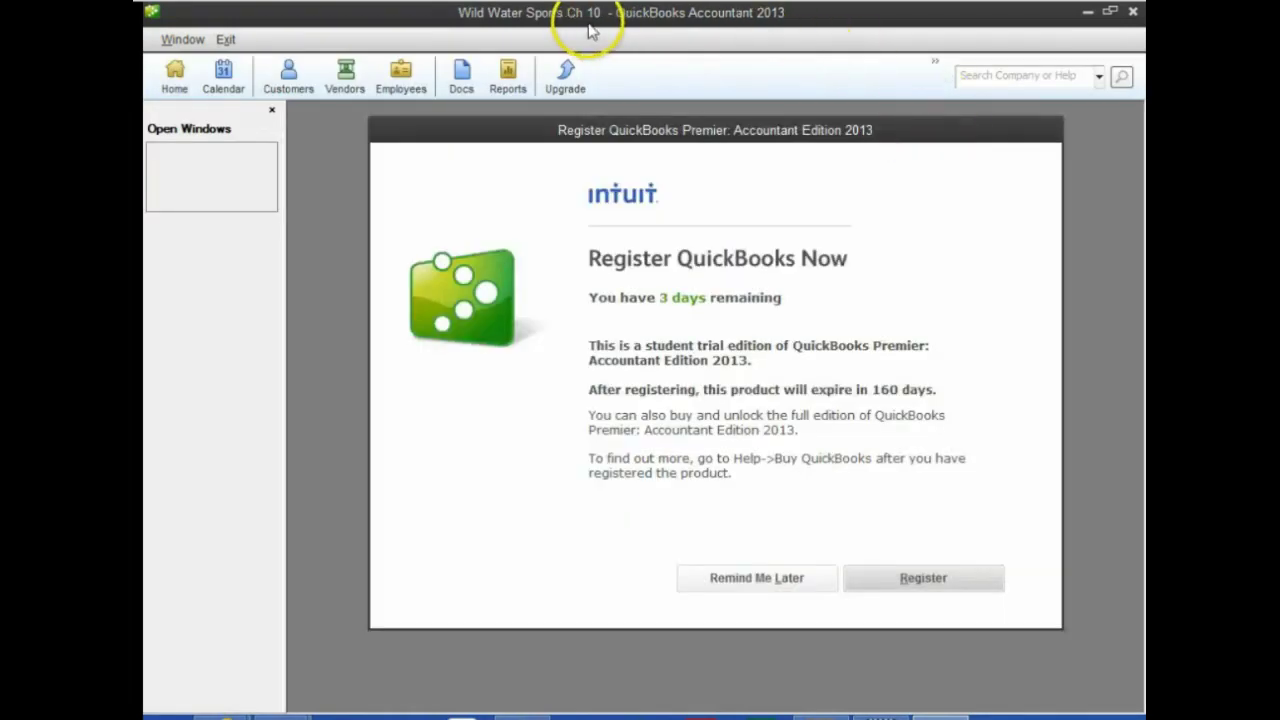
Put off the product registration and dismiss the file warning to get to the Home page.
{"action": "left_click", "coordinate": [755, 579]}
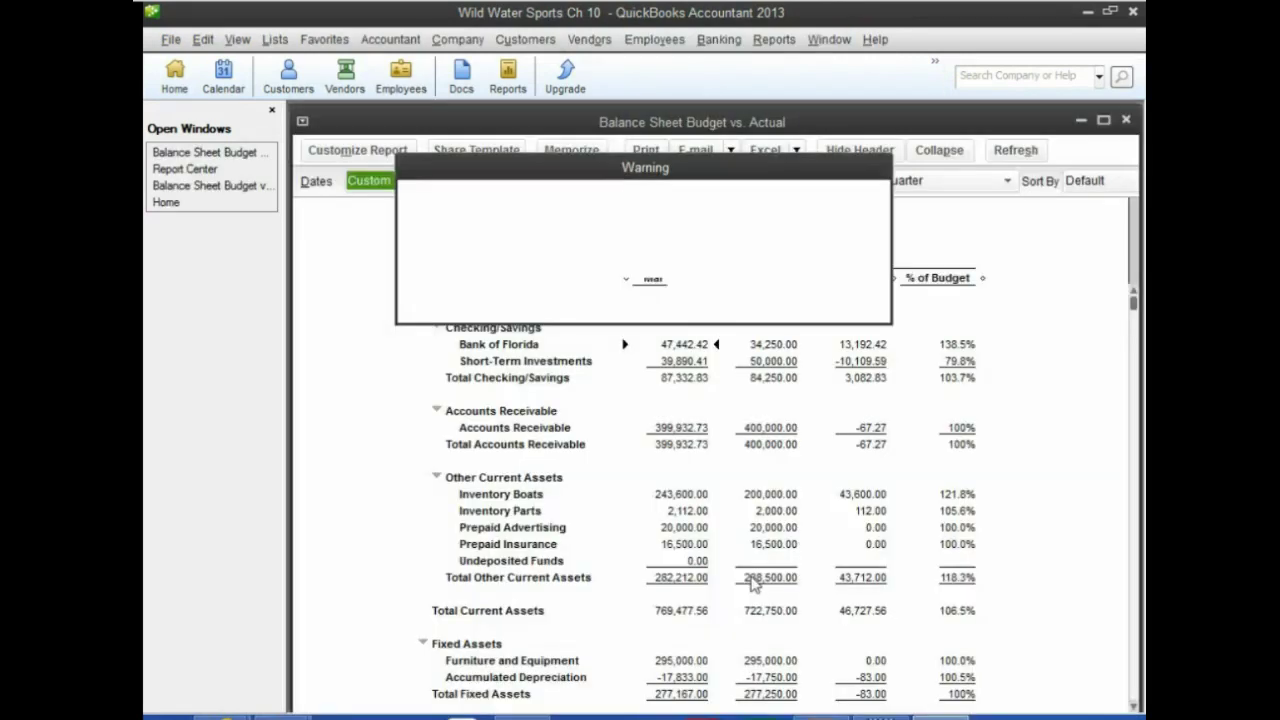
{"action": "left_click", "coordinate": [643, 290]}
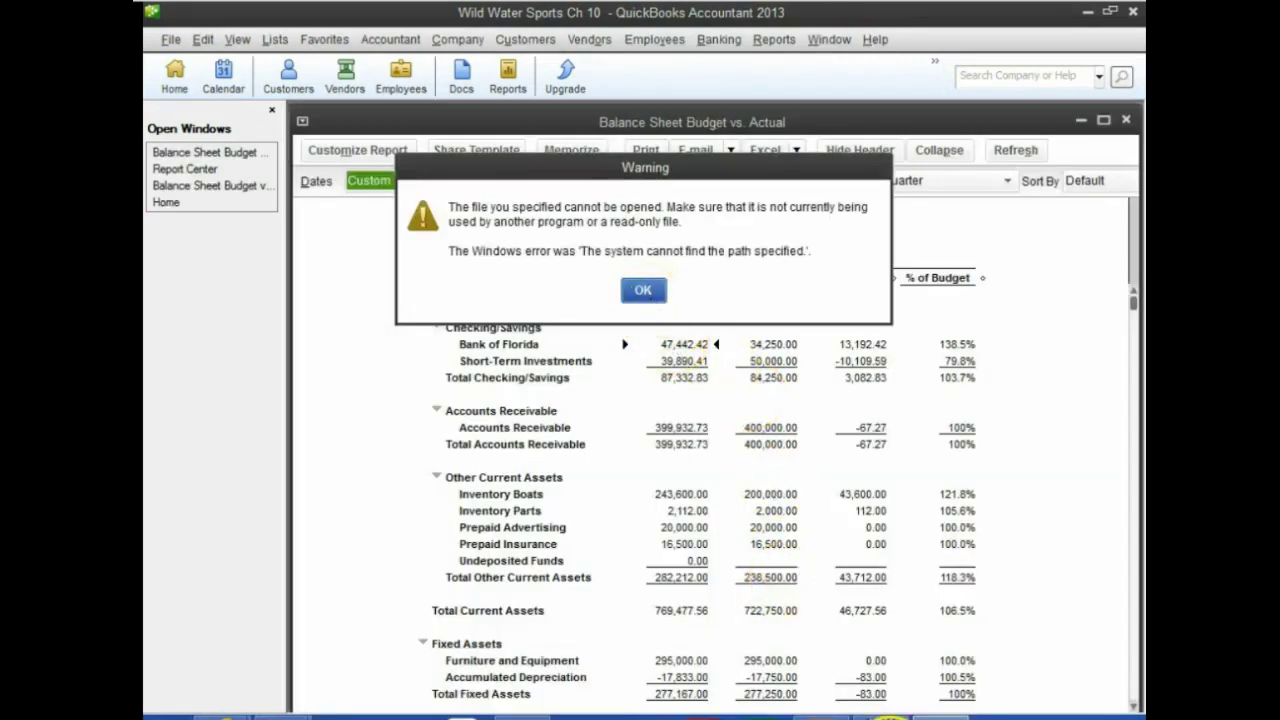
{"action": "left_click", "coordinate": [1127, 129]}
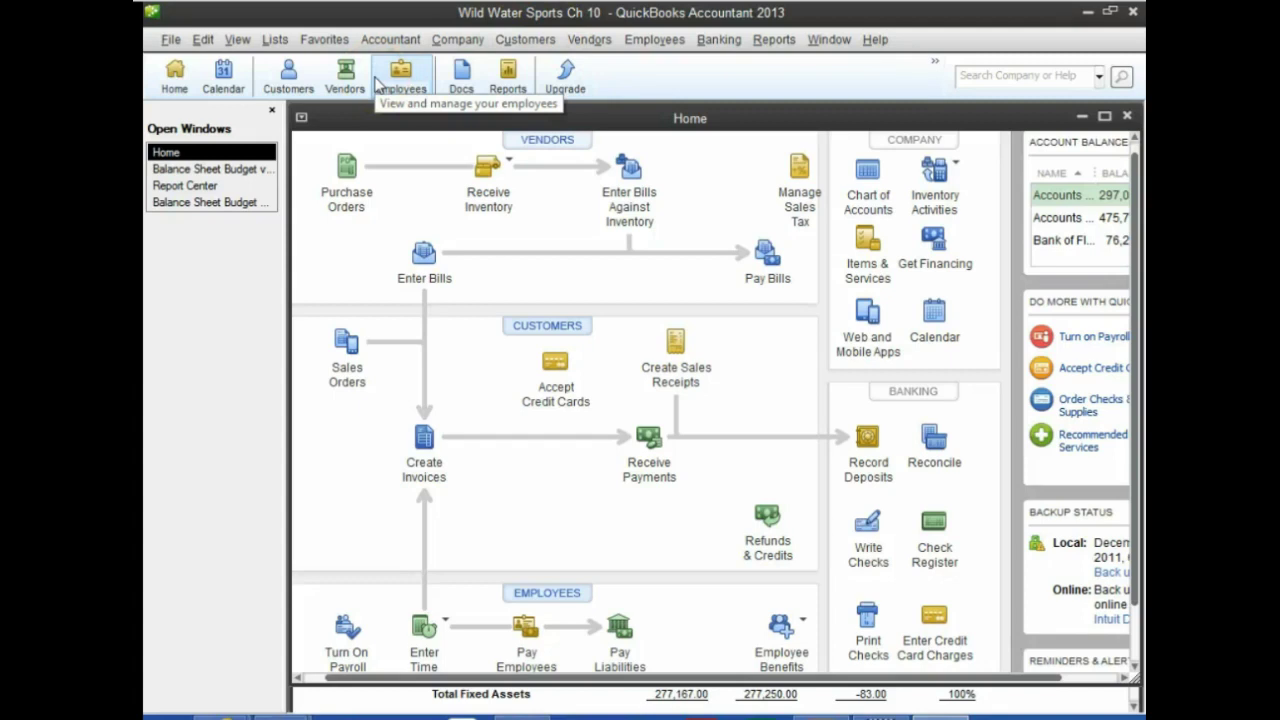
Start restoring a company file from a backup copy, choosing Local backup as its location.
{"action": "left_click", "coordinate": [177, 46]}
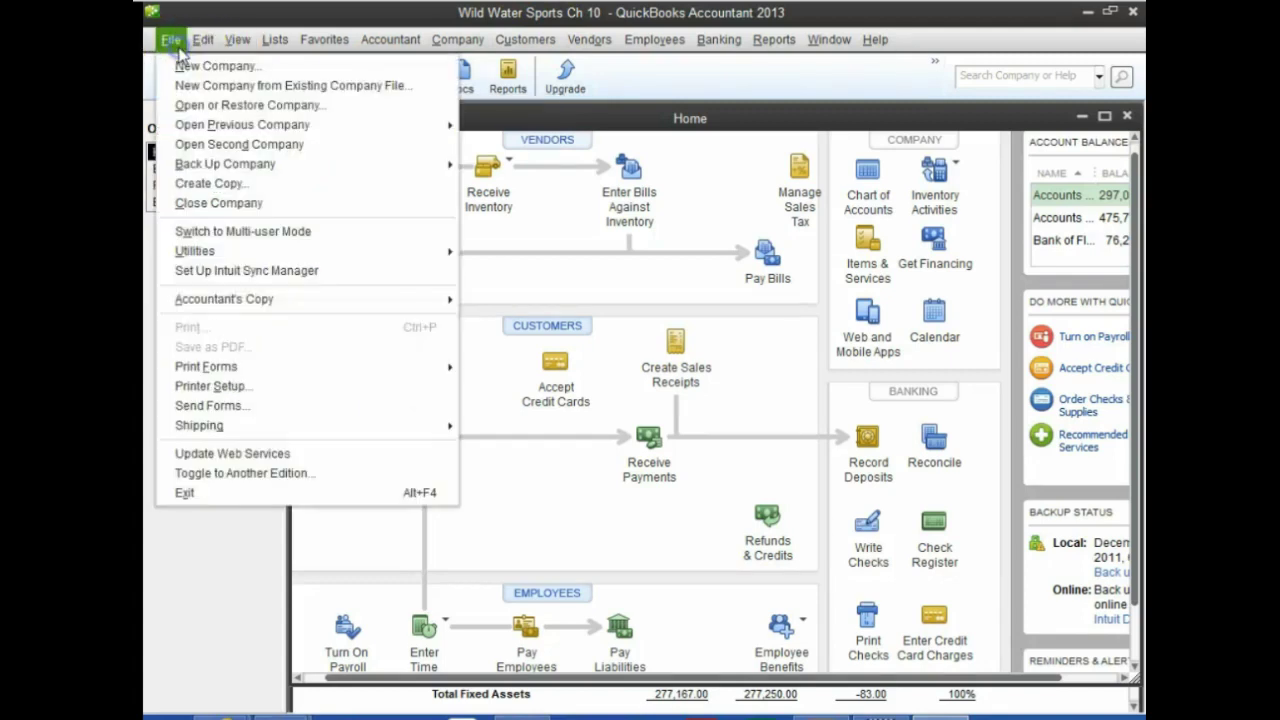
{"action": "left_click", "coordinate": [182, 108]}
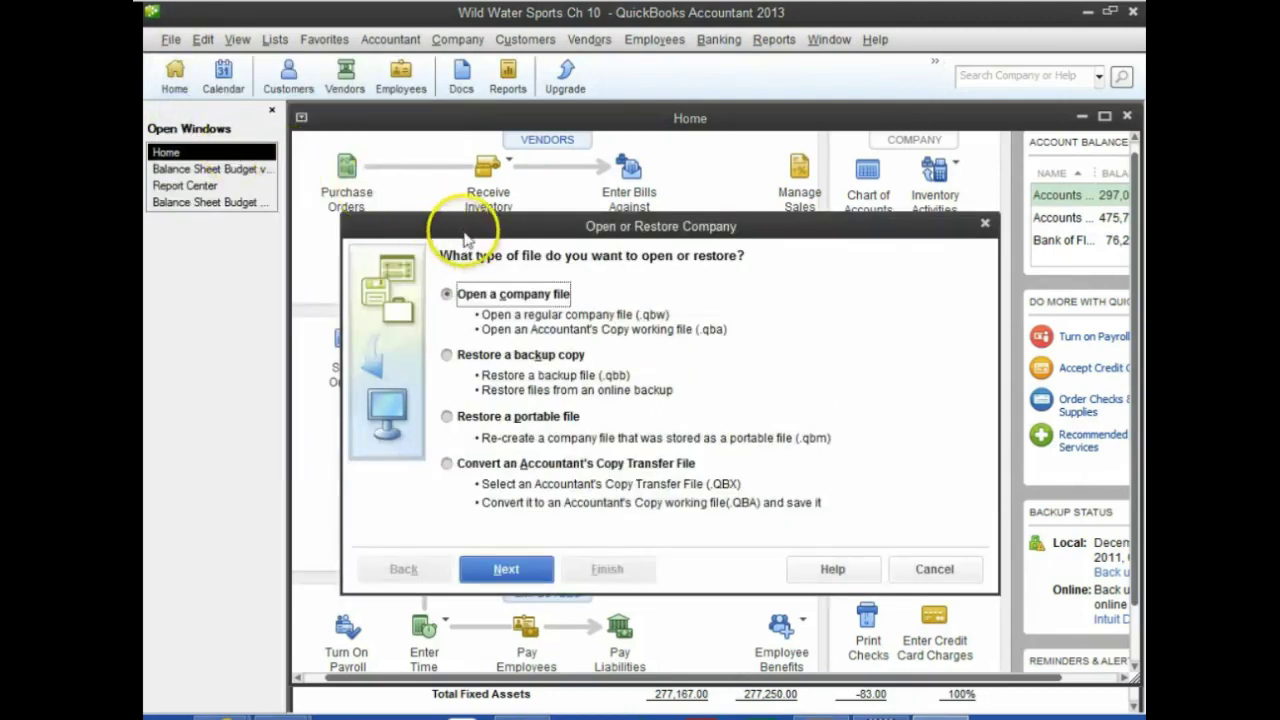
{"action": "left_click_drag", "start_coordinate": [463, 234], "coordinate": [429, 124]}
{"action": "left_click", "coordinate": [413, 249]}
{"action": "left_click", "coordinate": [512, 460]}
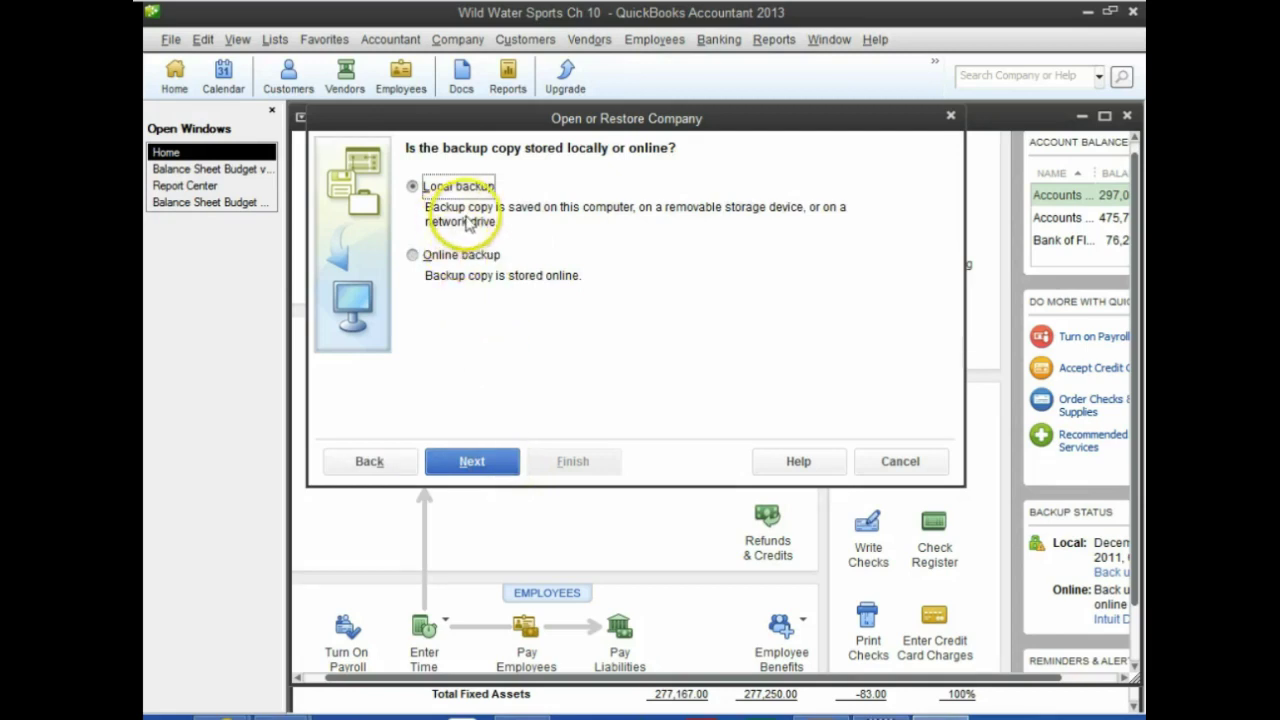
{"action": "left_click", "coordinate": [472, 461]}
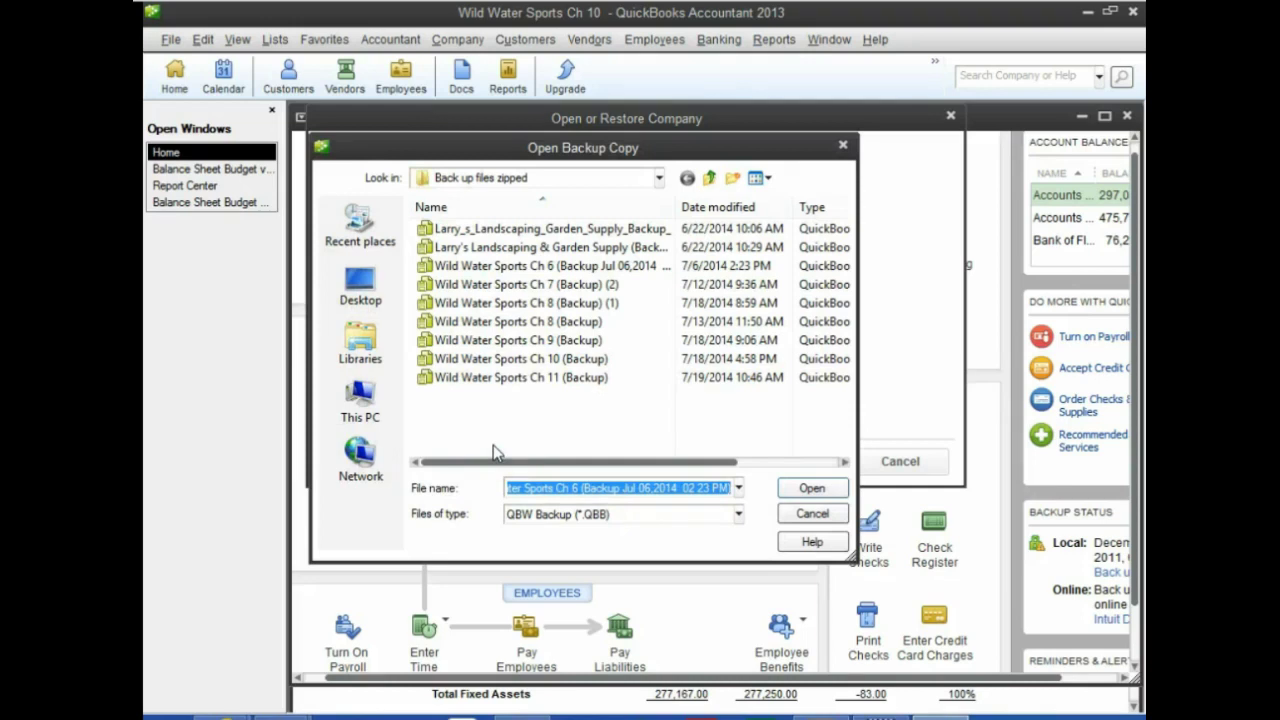
Choose the Wild Water Sports Ch 11 (Backup) file from the desktop's AC1320 Quickbooks folder, Back up files zipped subfolder, as the backup to restore.
{"action": "left_click", "coordinate": [360, 289]}
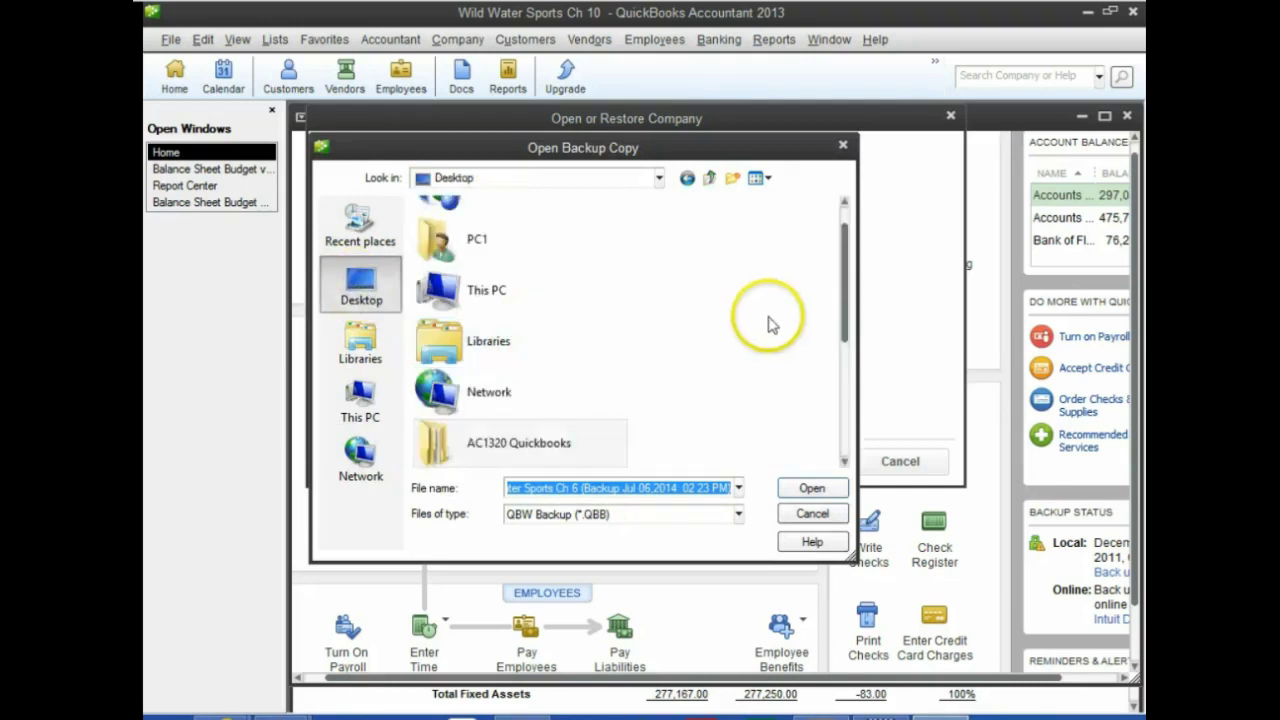
{"action": "left_click", "coordinate": [462, 456]}
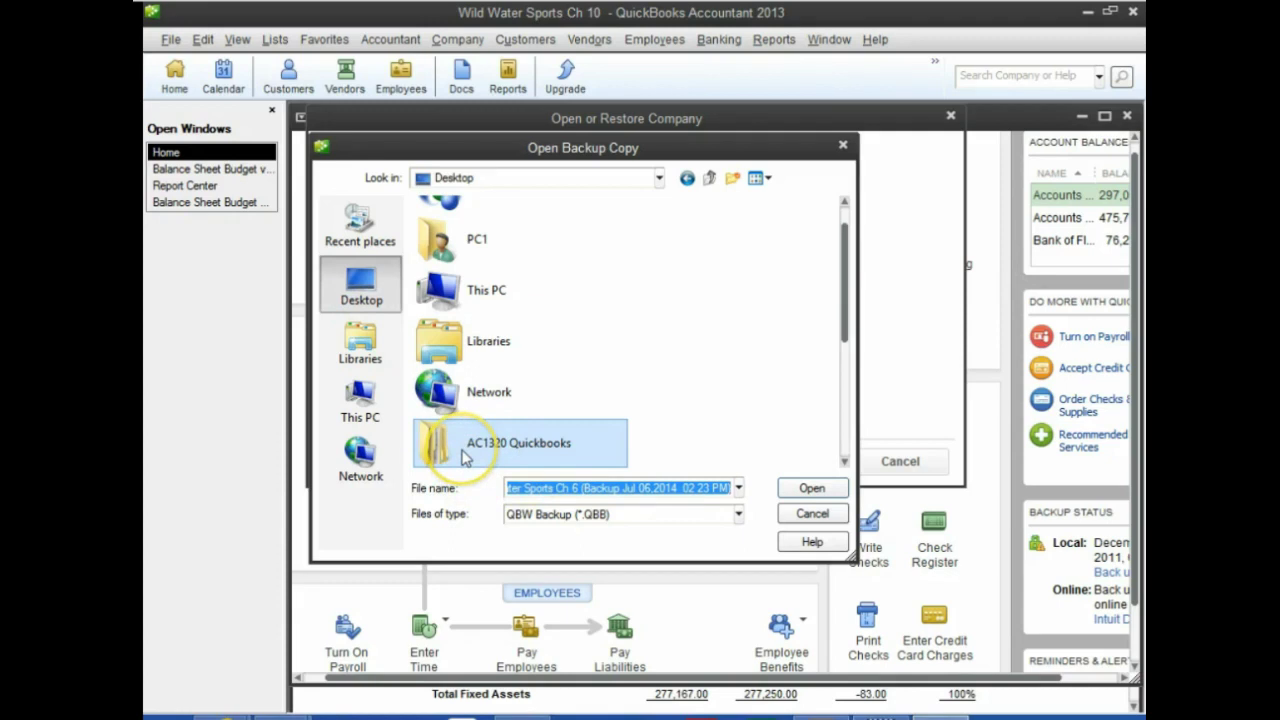
{"action": "double_click", "coordinate": [462, 456]}
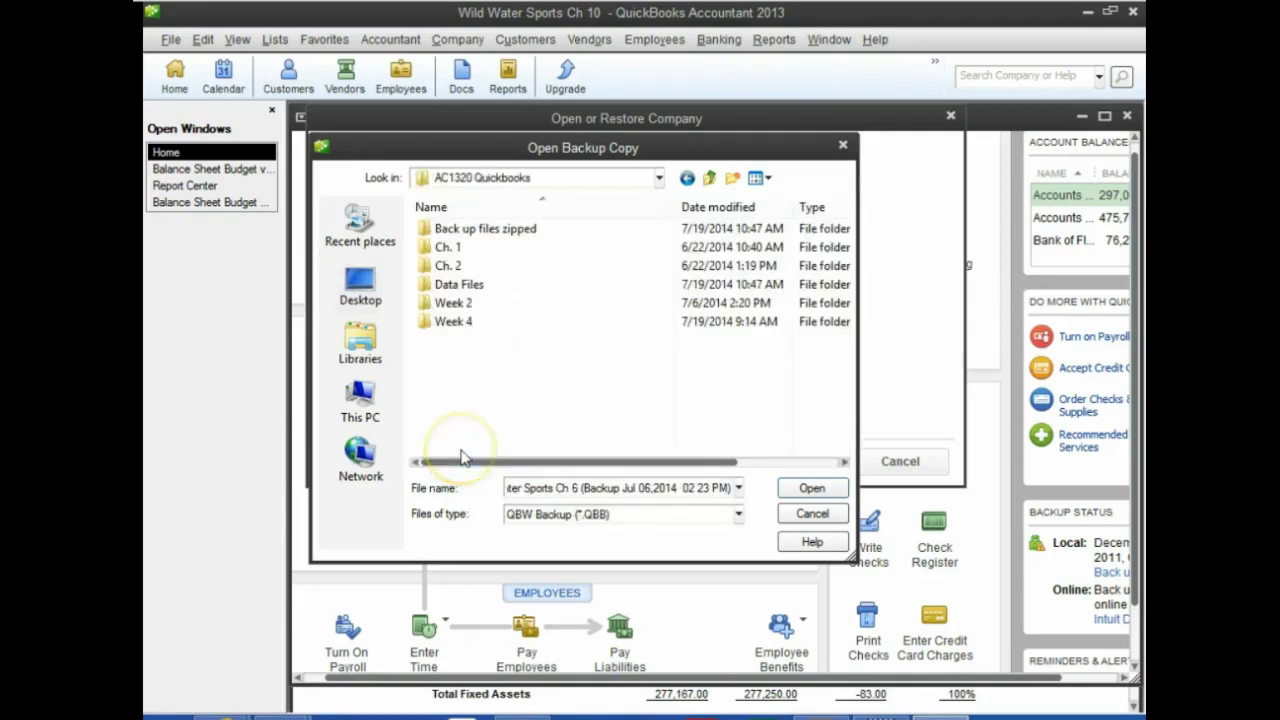
{"action": "double_click", "coordinate": [447, 230]}
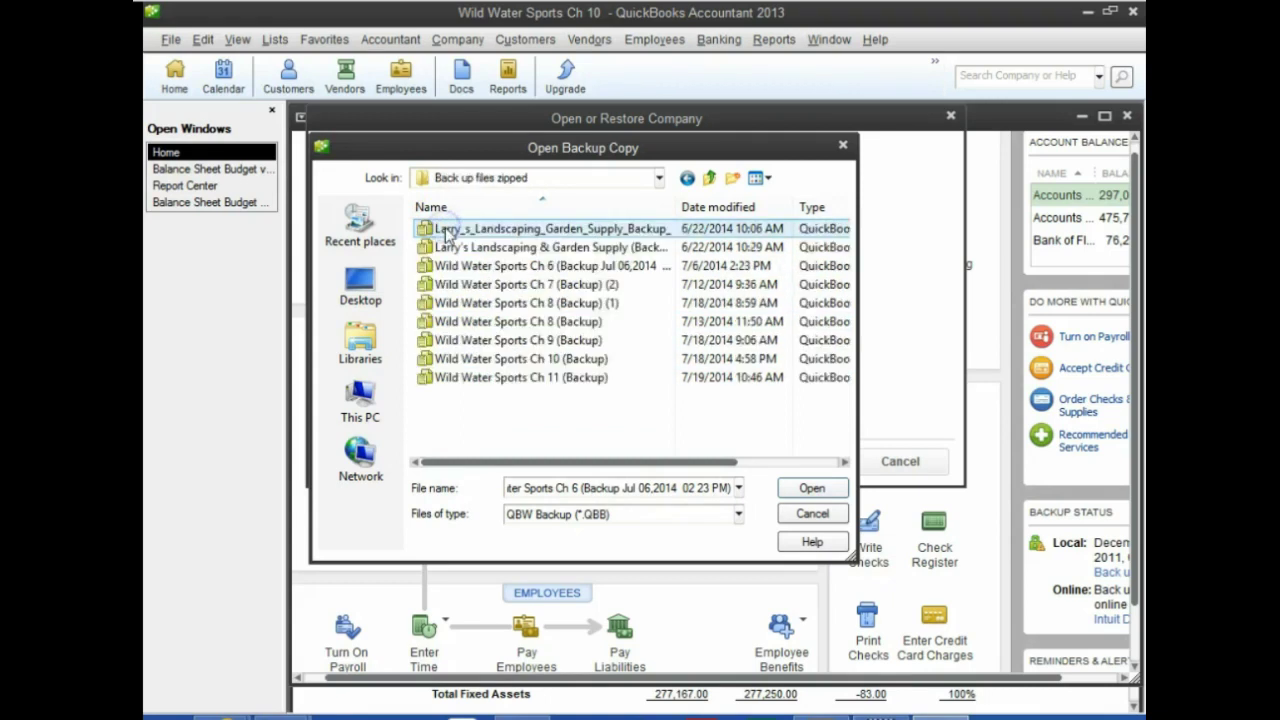
{"action": "left_click", "coordinate": [455, 380]}
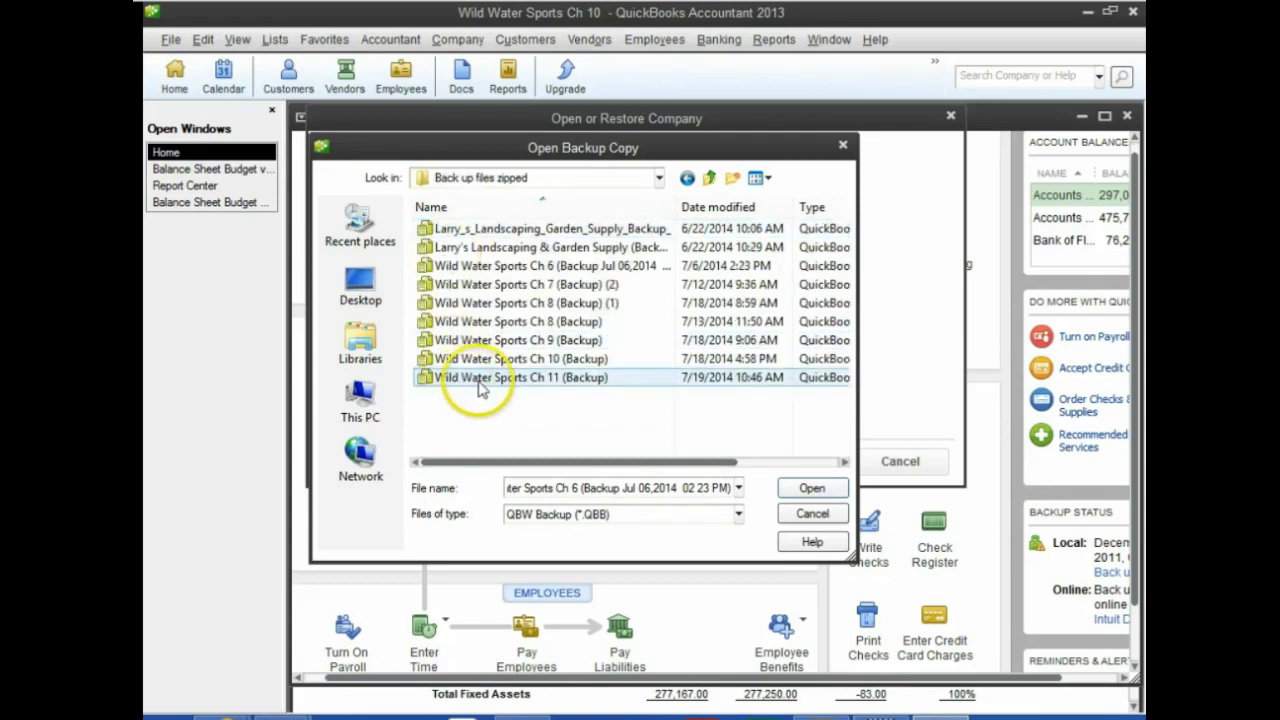
{"action": "double_click", "coordinate": [481, 382]}
Restore the company file as Wild Water Sports Ch 11 into the Data Files folder of AC1320 Quickbooks on the desktop.
{"action": "left_click", "coordinate": [478, 459]}
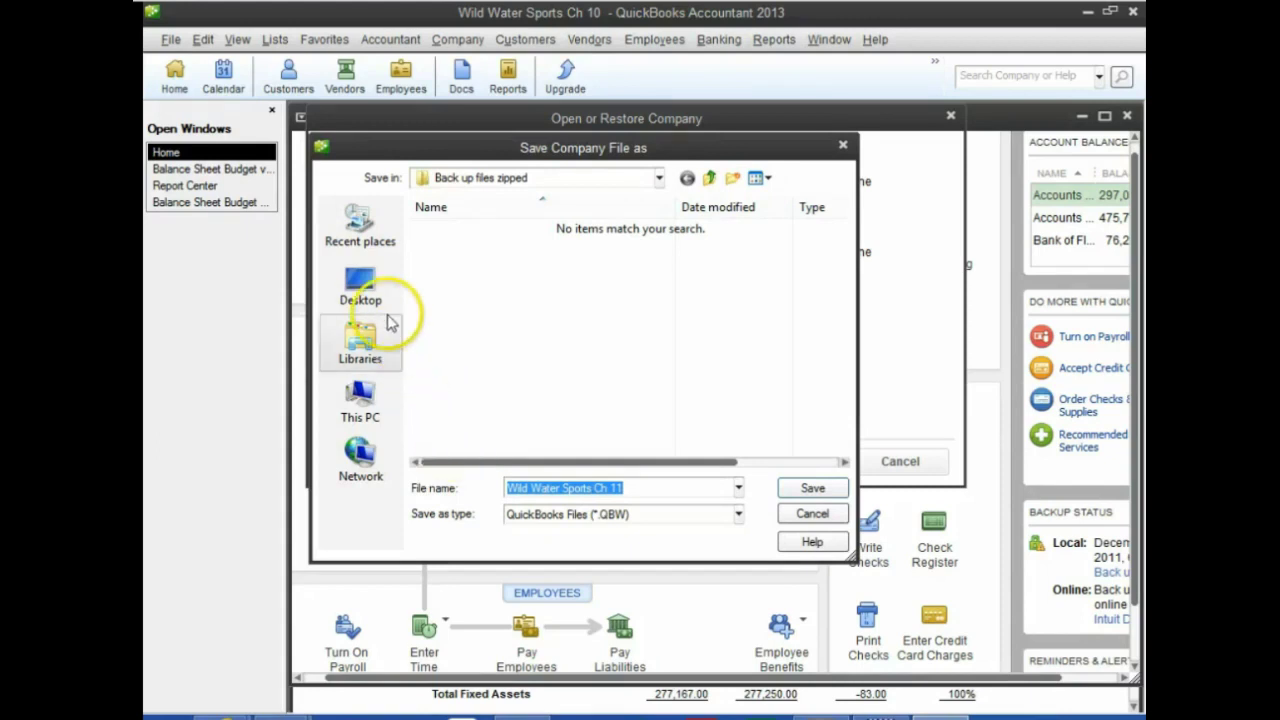
{"action": "left_click", "coordinate": [362, 287]}
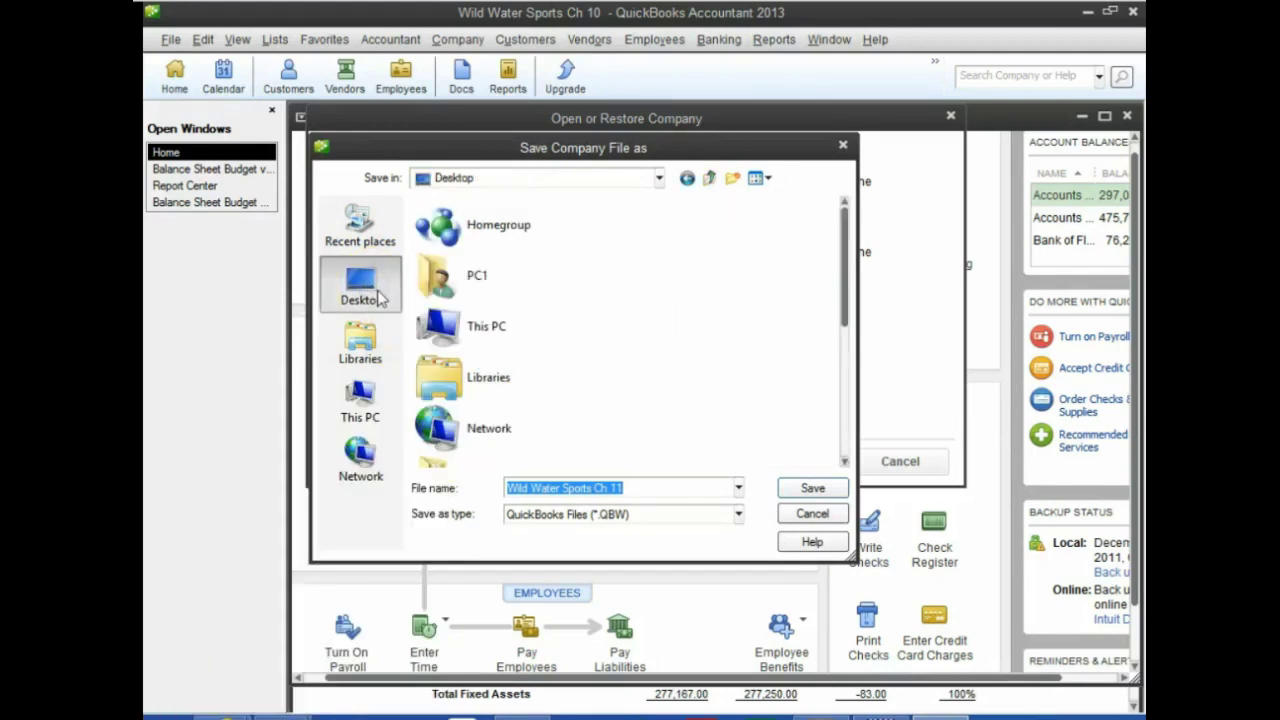
{"action": "left_click_drag", "start_coordinate": [848, 245], "coordinate": [840, 310]}
{"action": "double_click", "coordinate": [523, 292]}
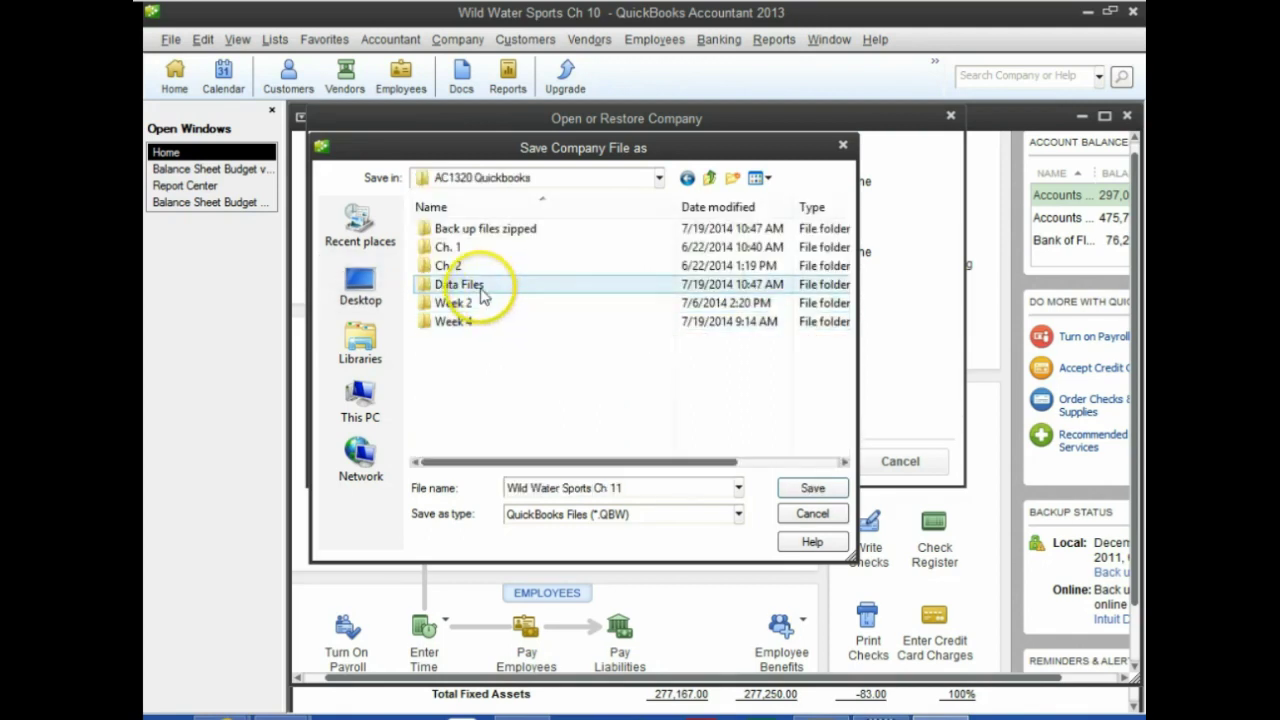
{"action": "double_click", "coordinate": [460, 285]}
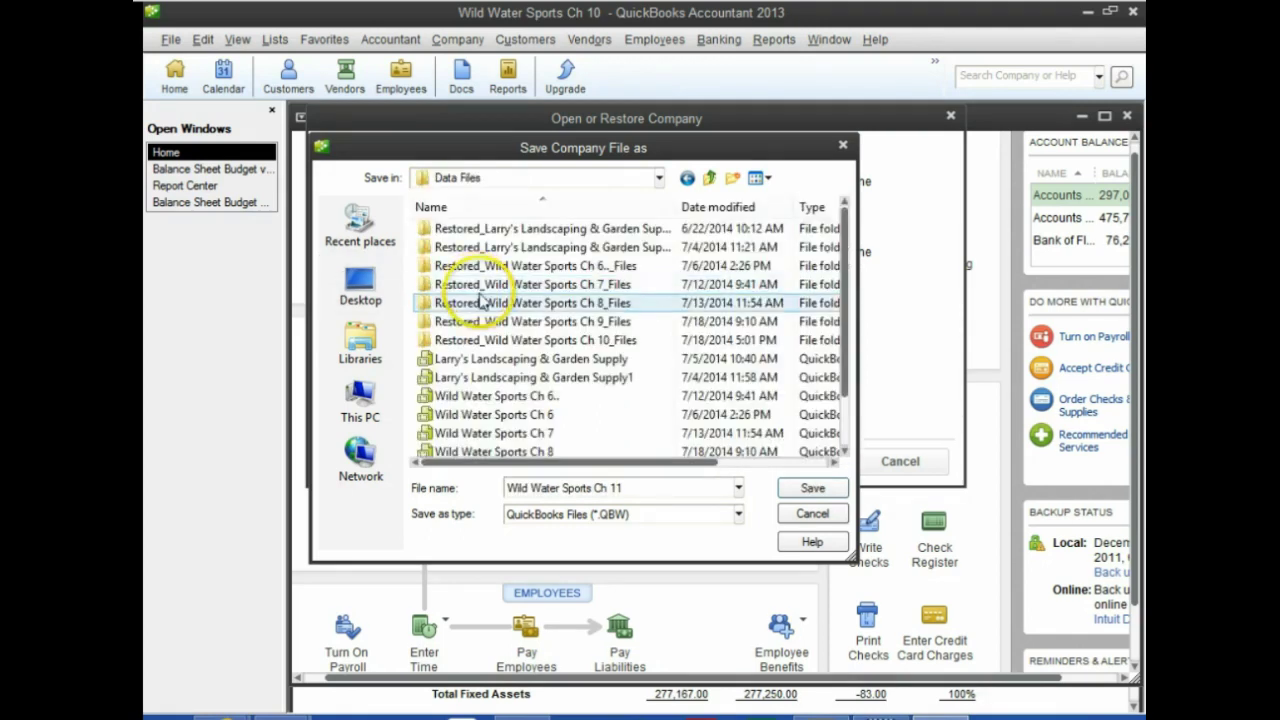
{"action": "scroll", "coordinate": [490, 313], "scroll_direction": "down", "scroll_amount": 1}
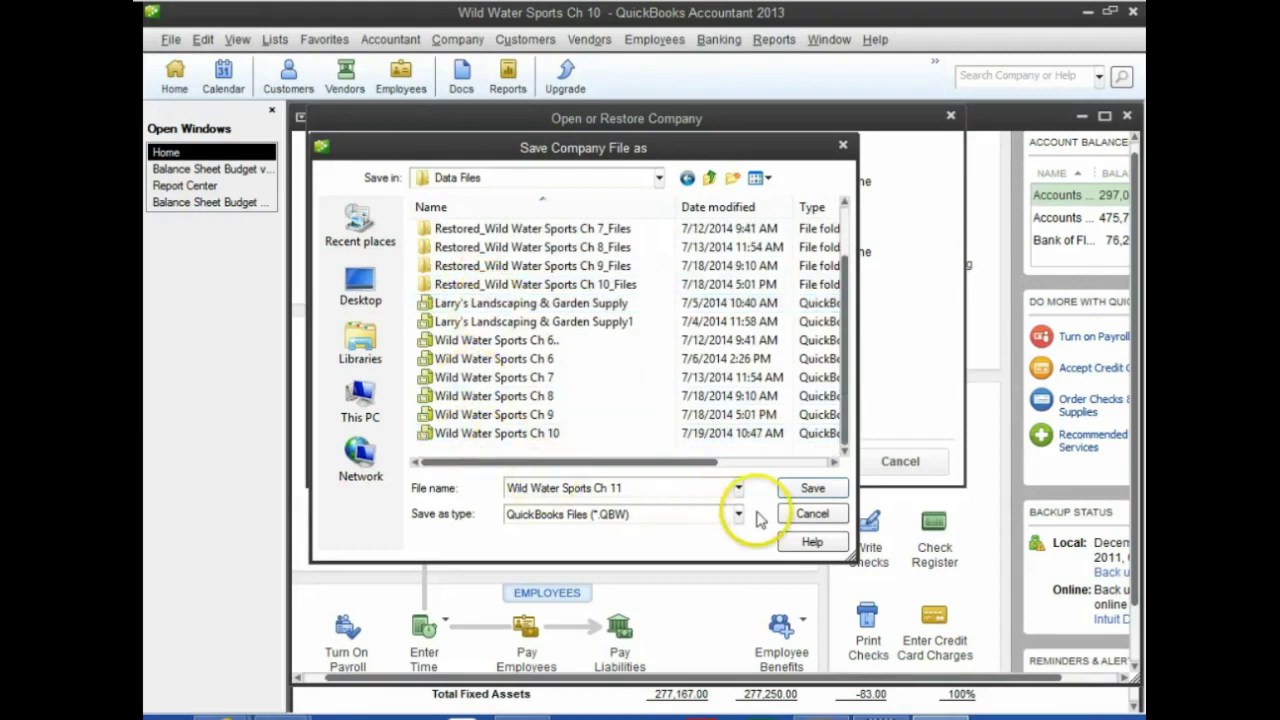
{"action": "left_click", "coordinate": [811, 490]}
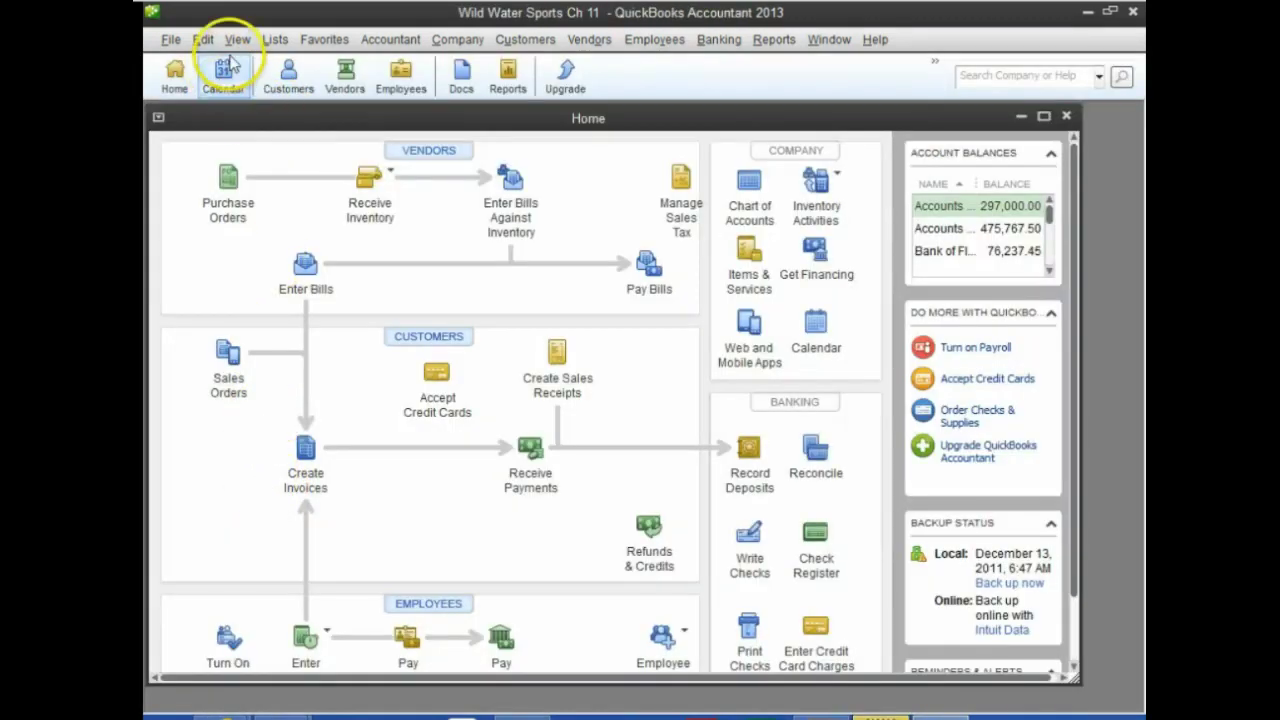
Show the Open Window List and maximize the Home page.
{"action": "left_click", "coordinate": [249, 44]}
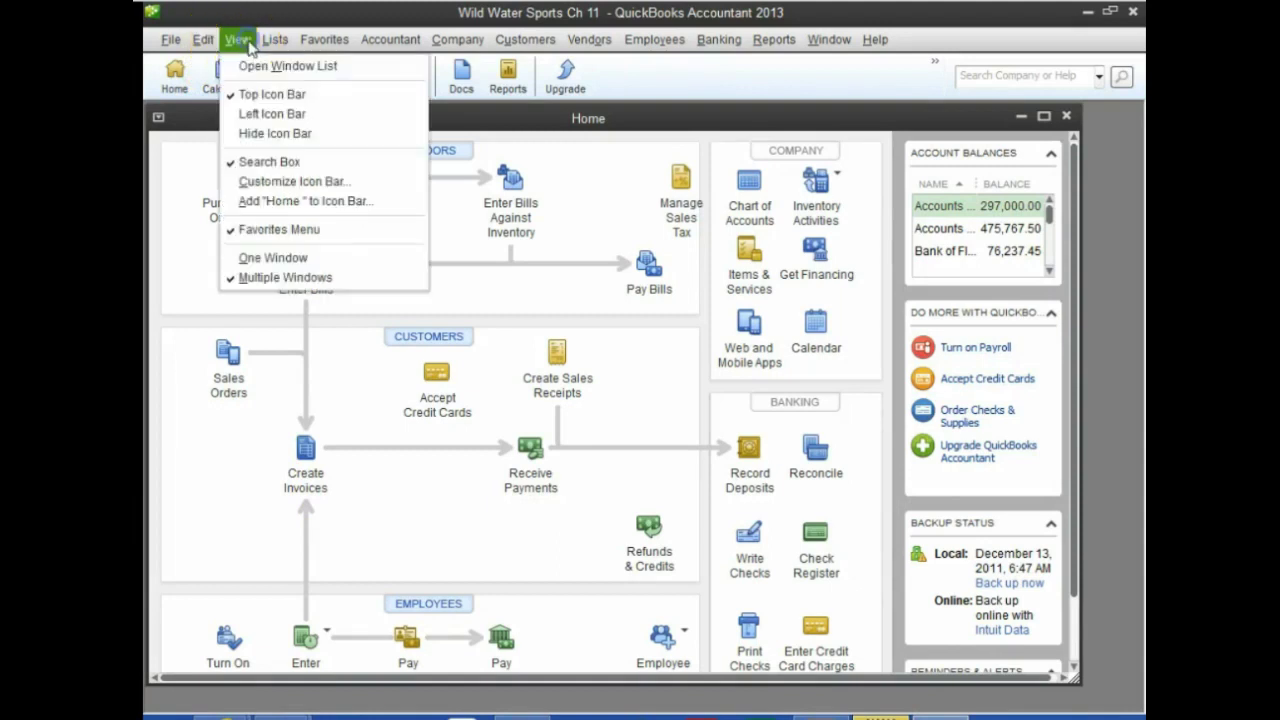
{"action": "left_click", "coordinate": [292, 68]}
{"action": "left_click_drag", "start_coordinate": [870, 115], "coordinate": [749, 188]}
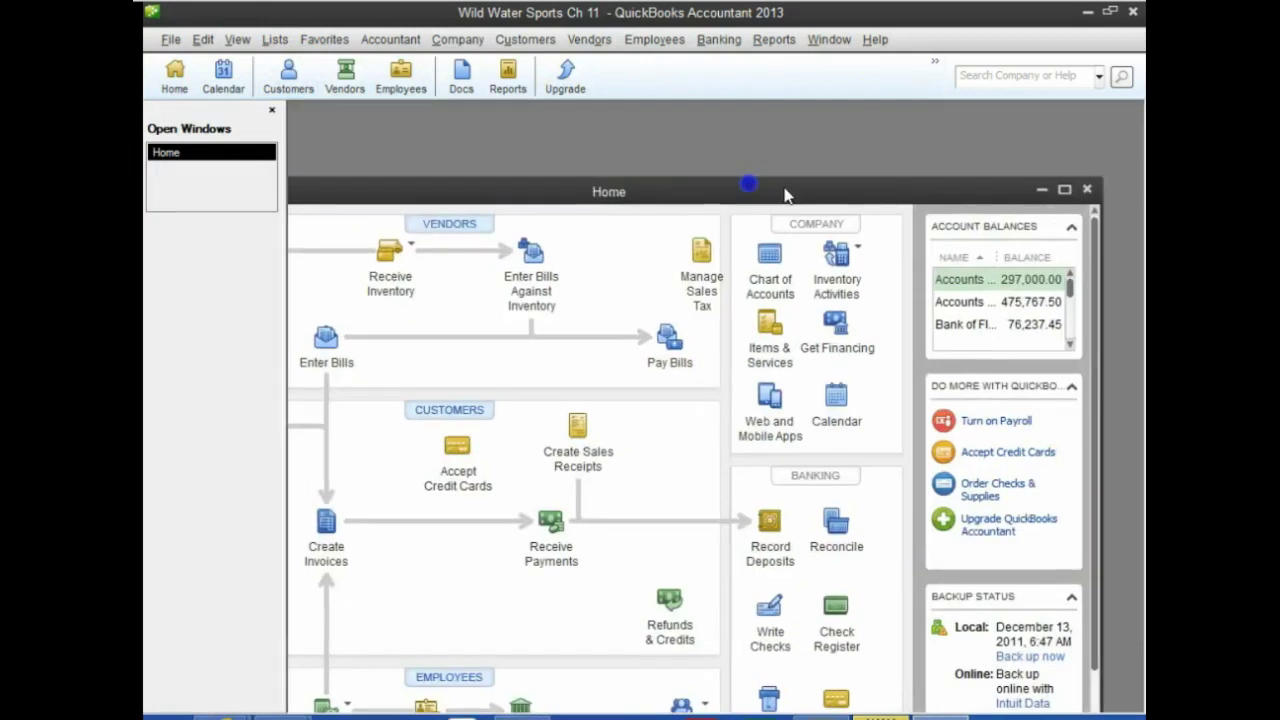
{"action": "left_click", "coordinate": [1063, 190]}
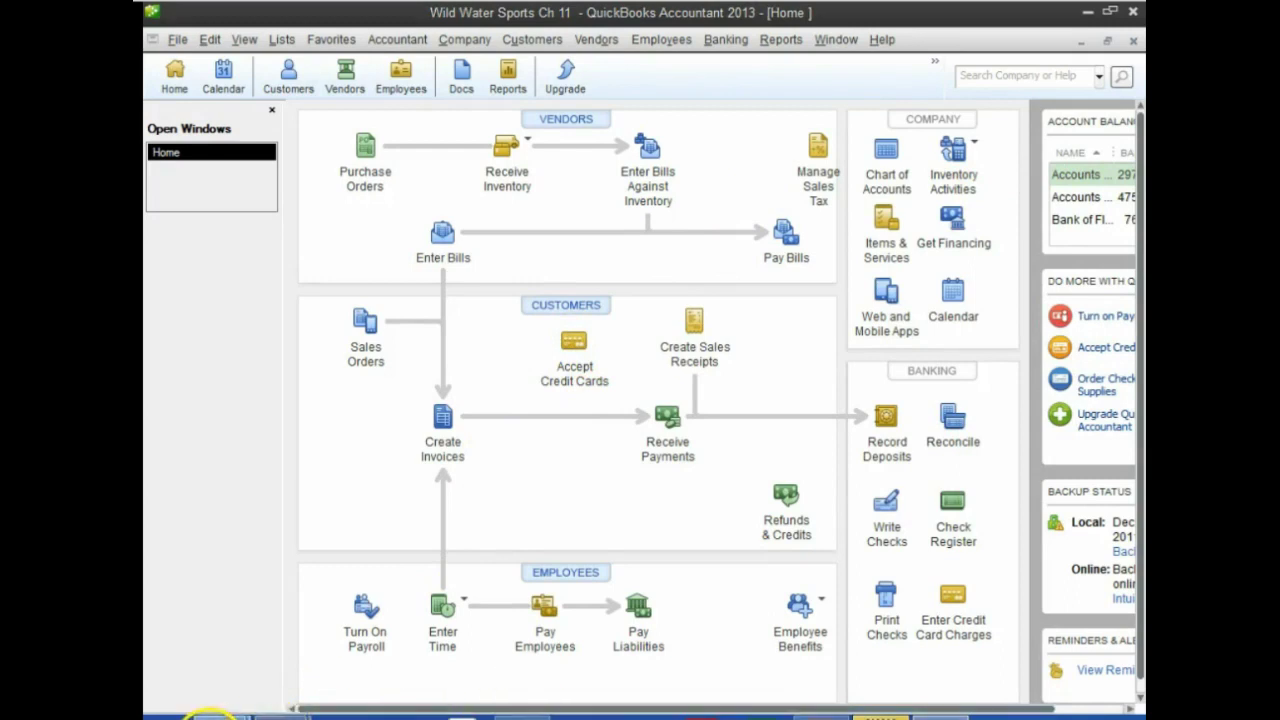
Switch to the CourseSmart textbook and read the page 314 instructions for creating and memorizing a customized Income Statement.
{"action": "mouse_move", "coordinate": [257, 714]}
{"action": "left_click", "coordinate": [270, 633]}
{"action": "scroll", "coordinate": [272, 565], "scroll_direction": "down", "scroll_amount": 1}
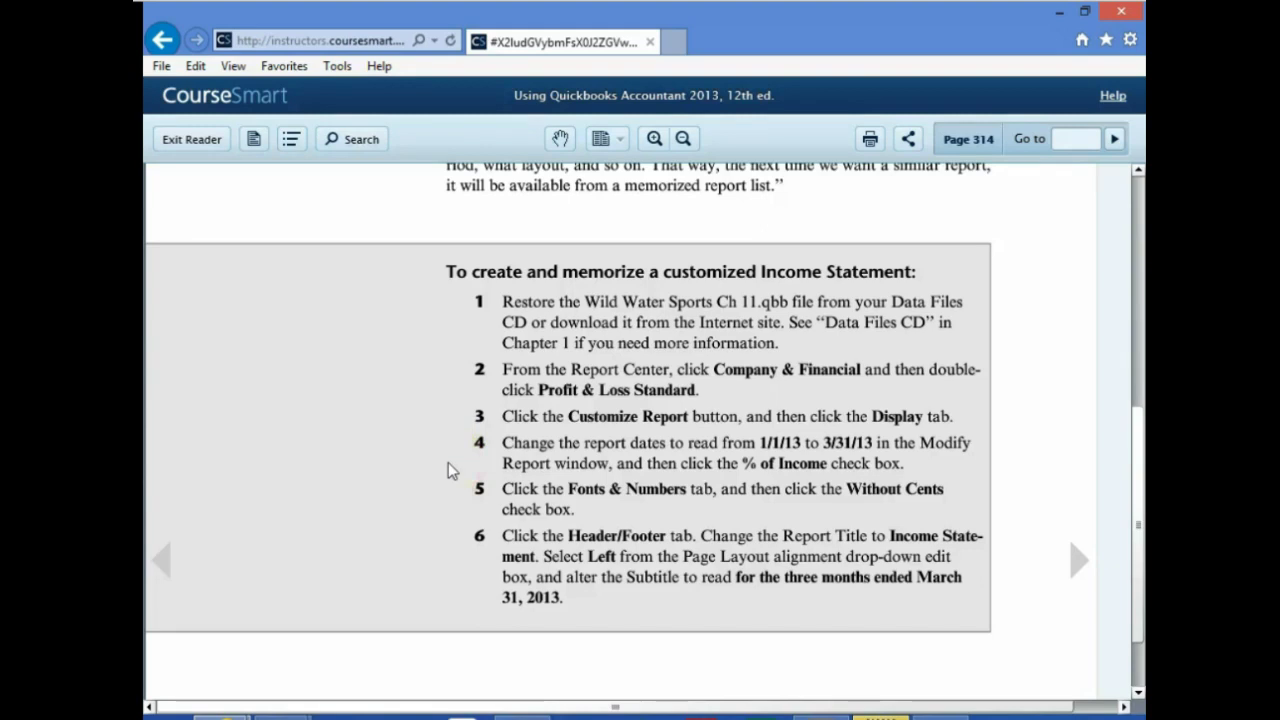
{"action": "left_click", "coordinate": [448, 491]}
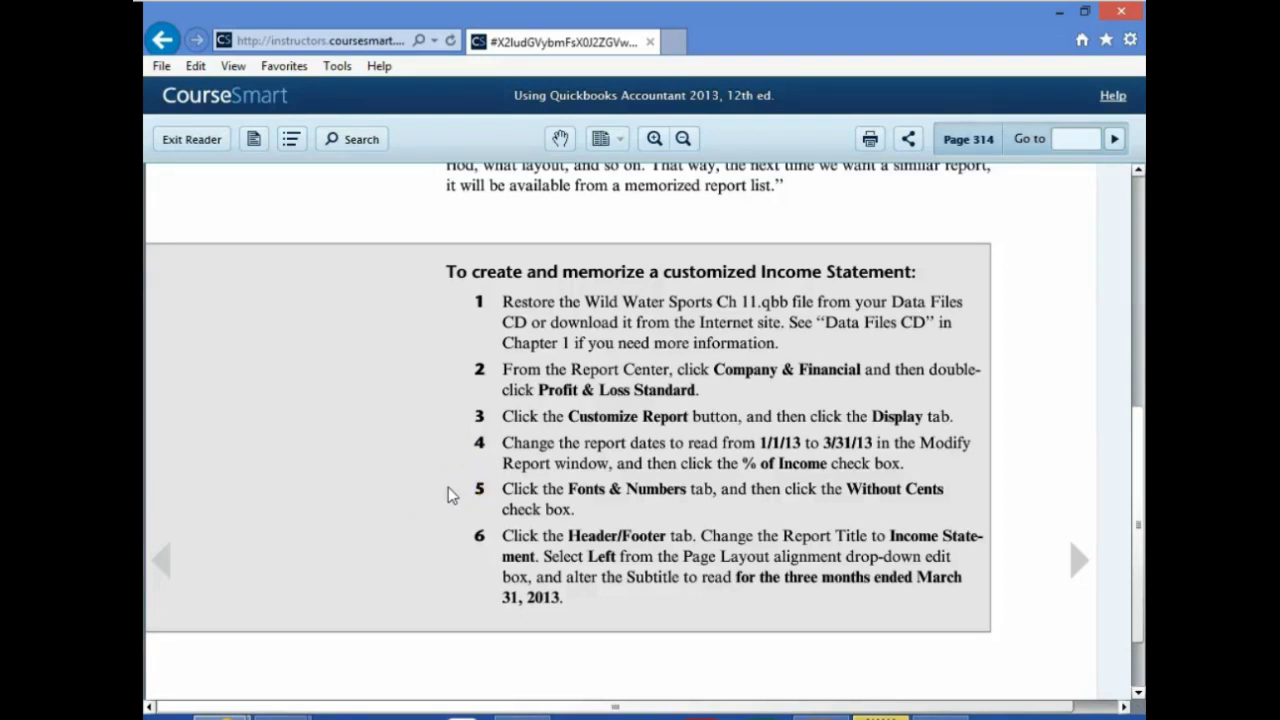
{"action": "left_click", "coordinate": [455, 542]}
{"action": "mouse_move", "coordinate": [460, 552]}
{"action": "left_mouse_down"}
{"action": "mouse_move", "coordinate": [557, 586]}
{"action": "mouse_move", "coordinate": [620, 580]}
{"action": "left_mouse_up"}
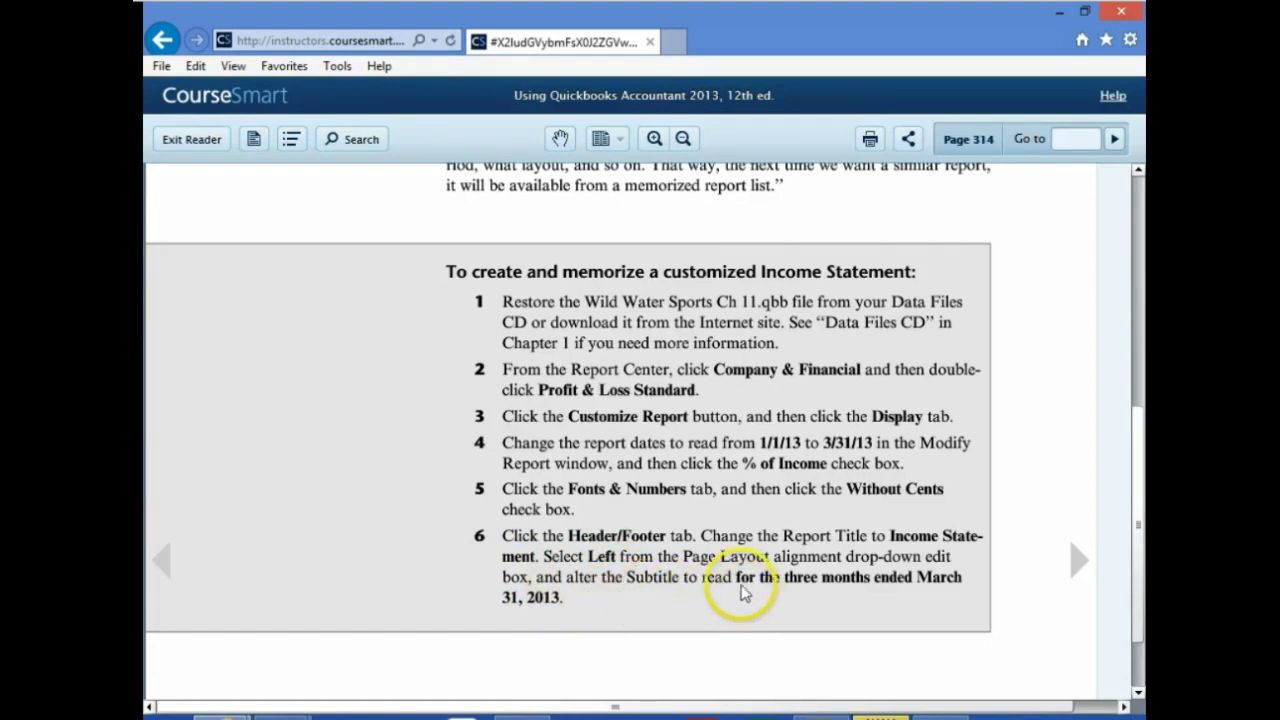
Return to QuickBooks, run the Profit & Loss Standard report from the Report Center in list view, and maximize it.
{"action": "left_click", "coordinate": [938, 714]}
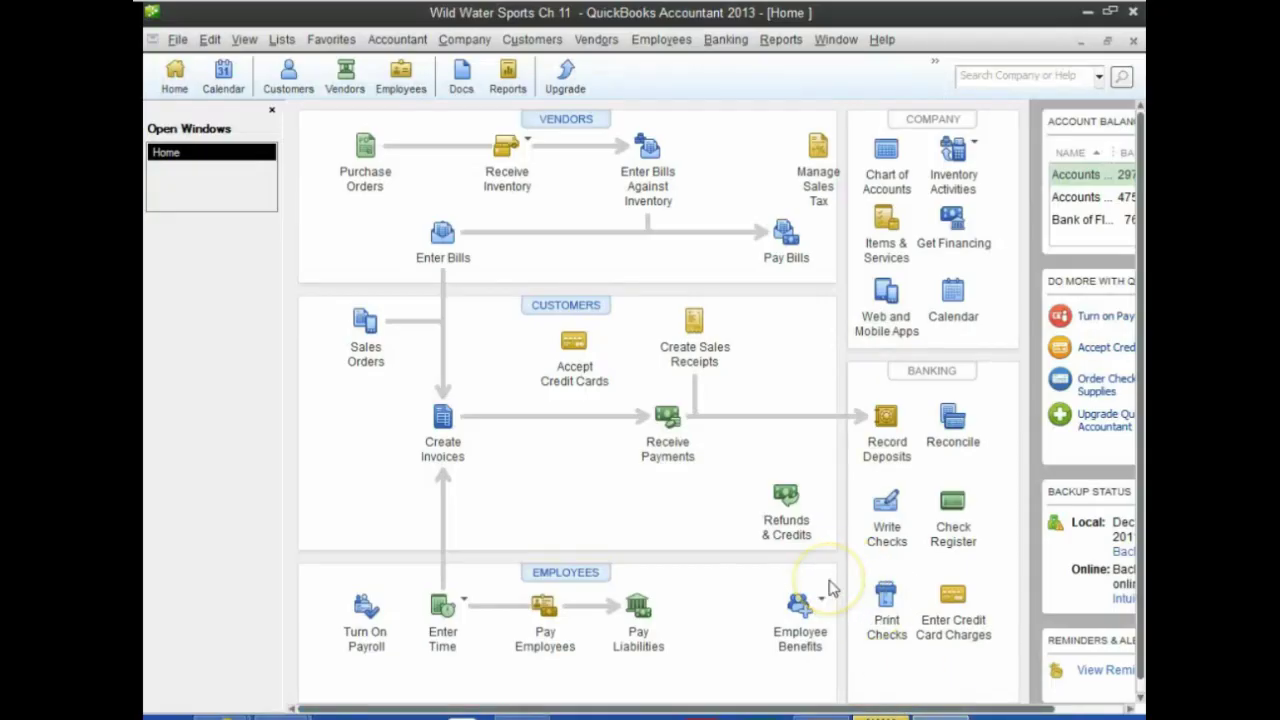
{"action": "left_click", "coordinate": [507, 80]}
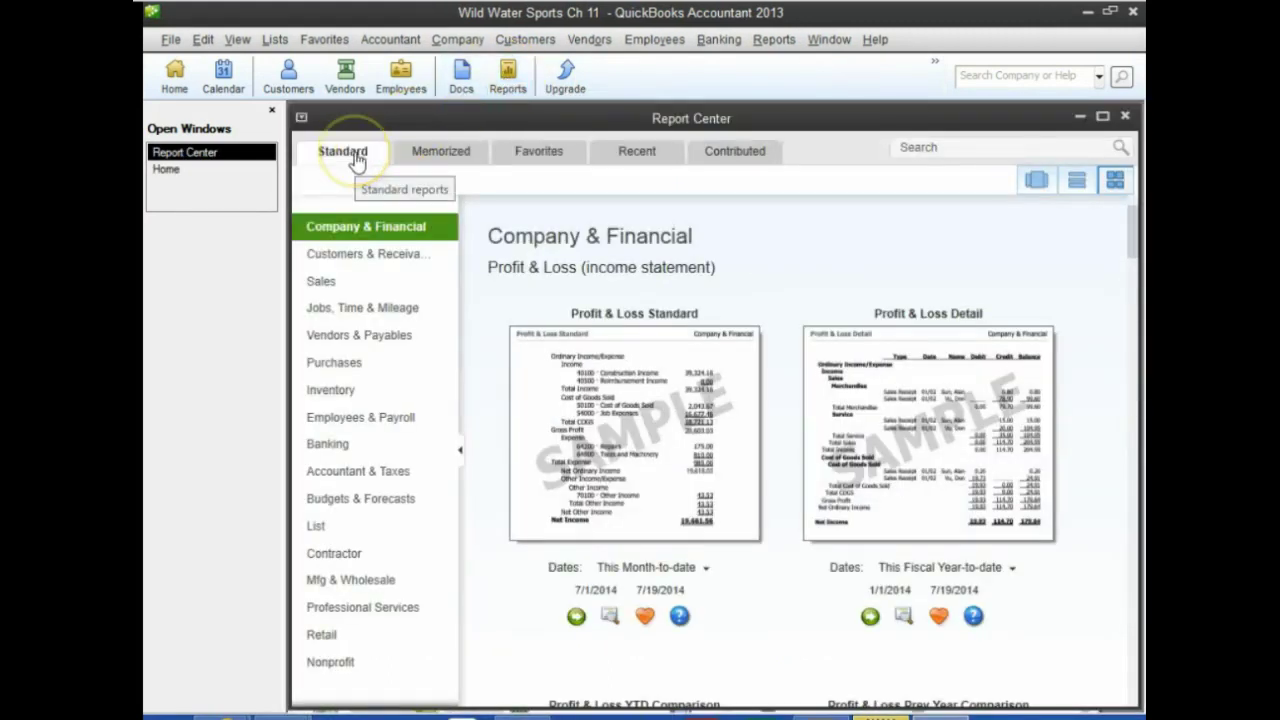
{"action": "left_click_drag", "start_coordinate": [352, 226], "coordinate": [650, 247]}
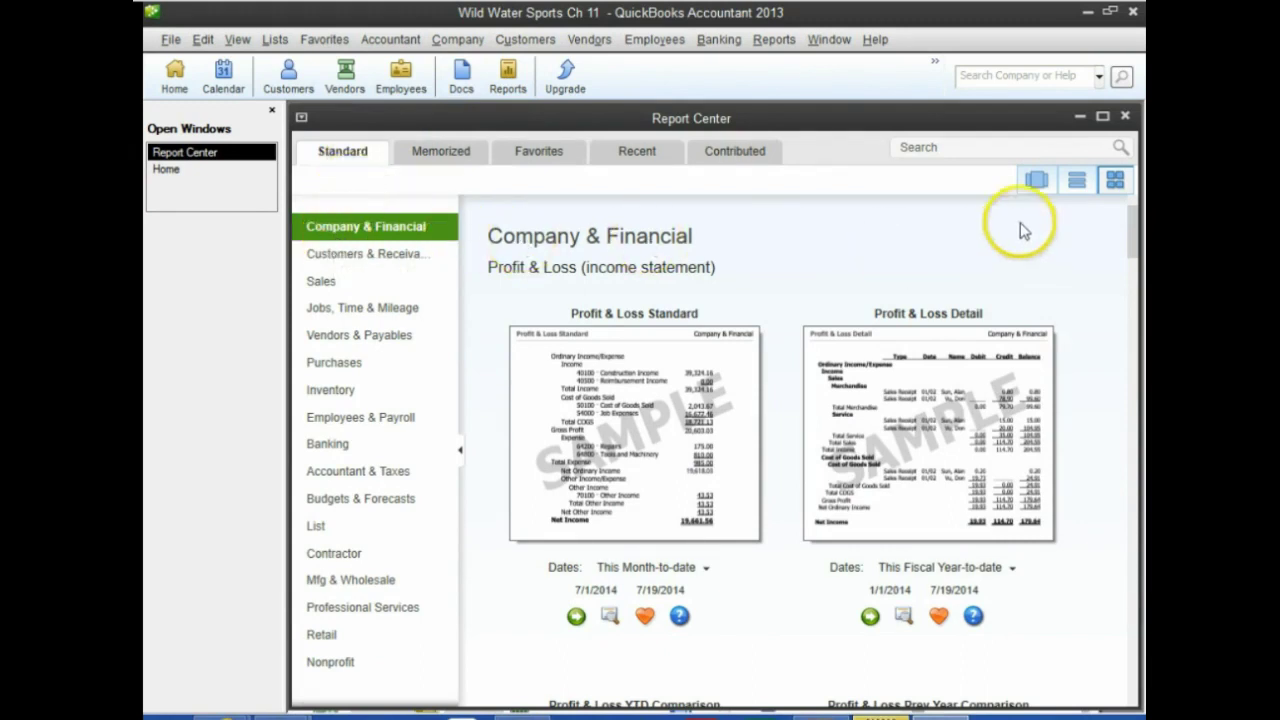
{"action": "left_click", "coordinate": [1078, 184]}
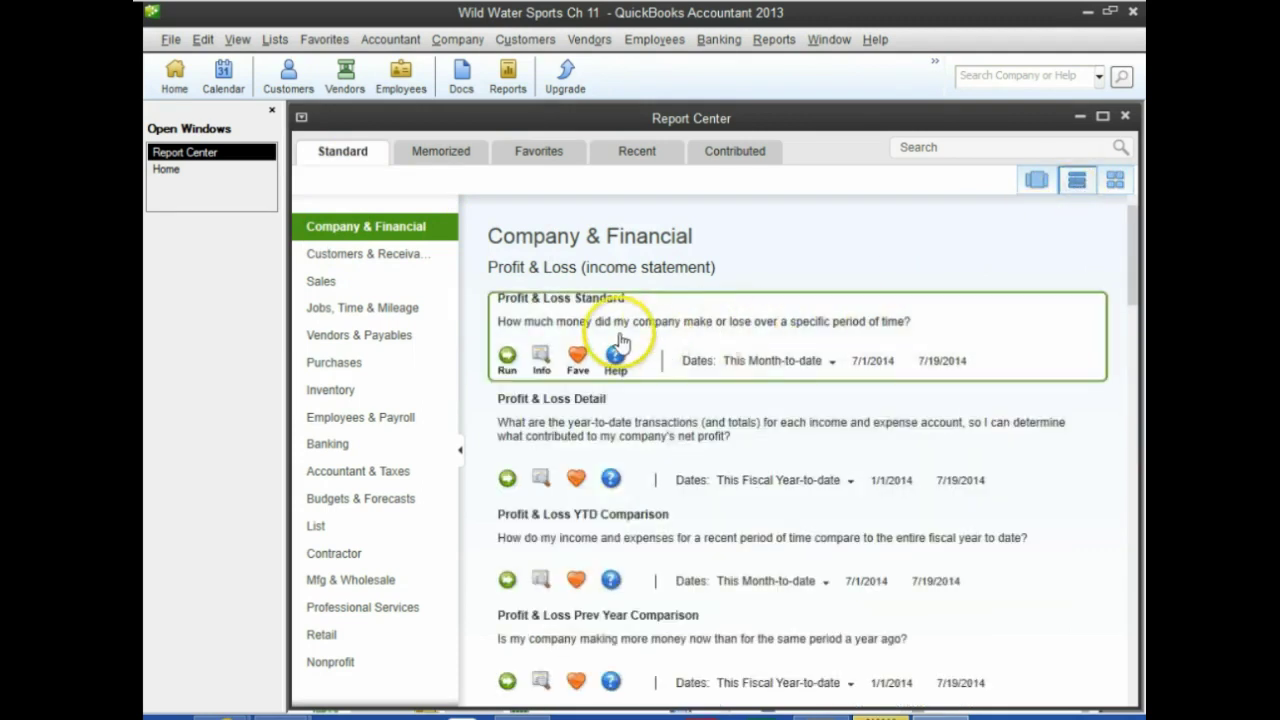
{"action": "left_click", "coordinate": [509, 356]}
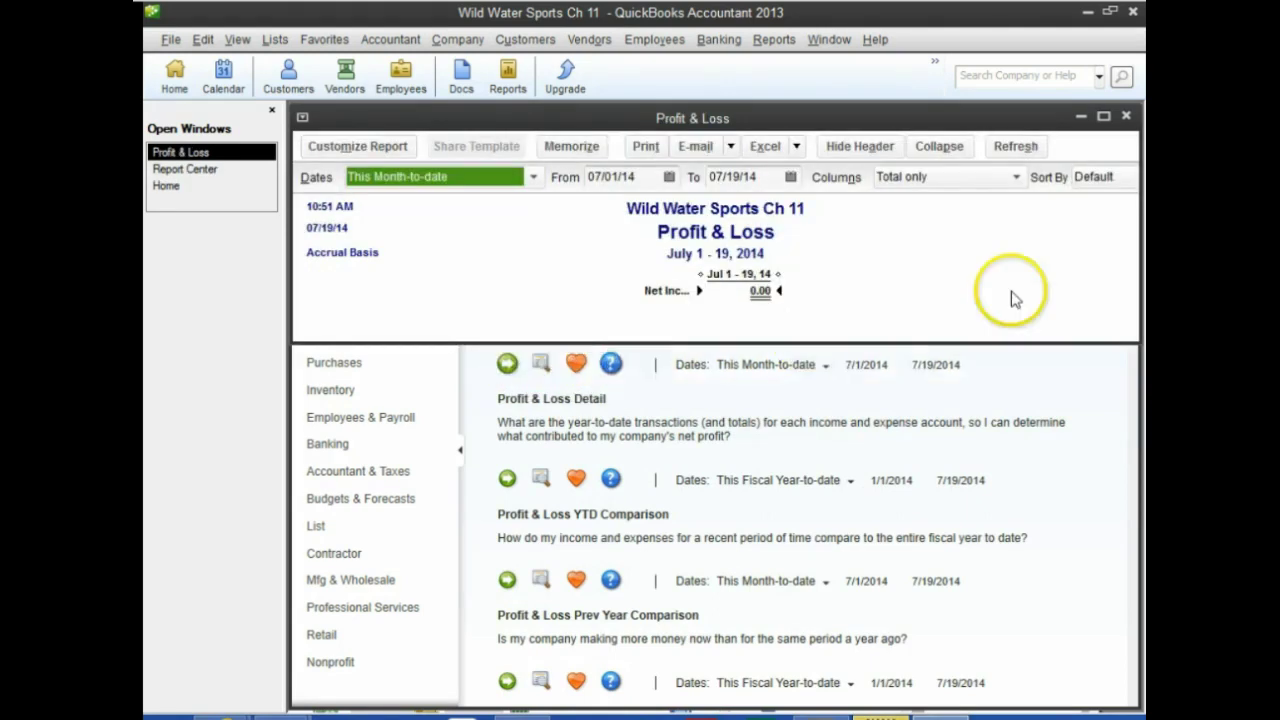
{"action": "left_click", "coordinate": [1104, 118]}
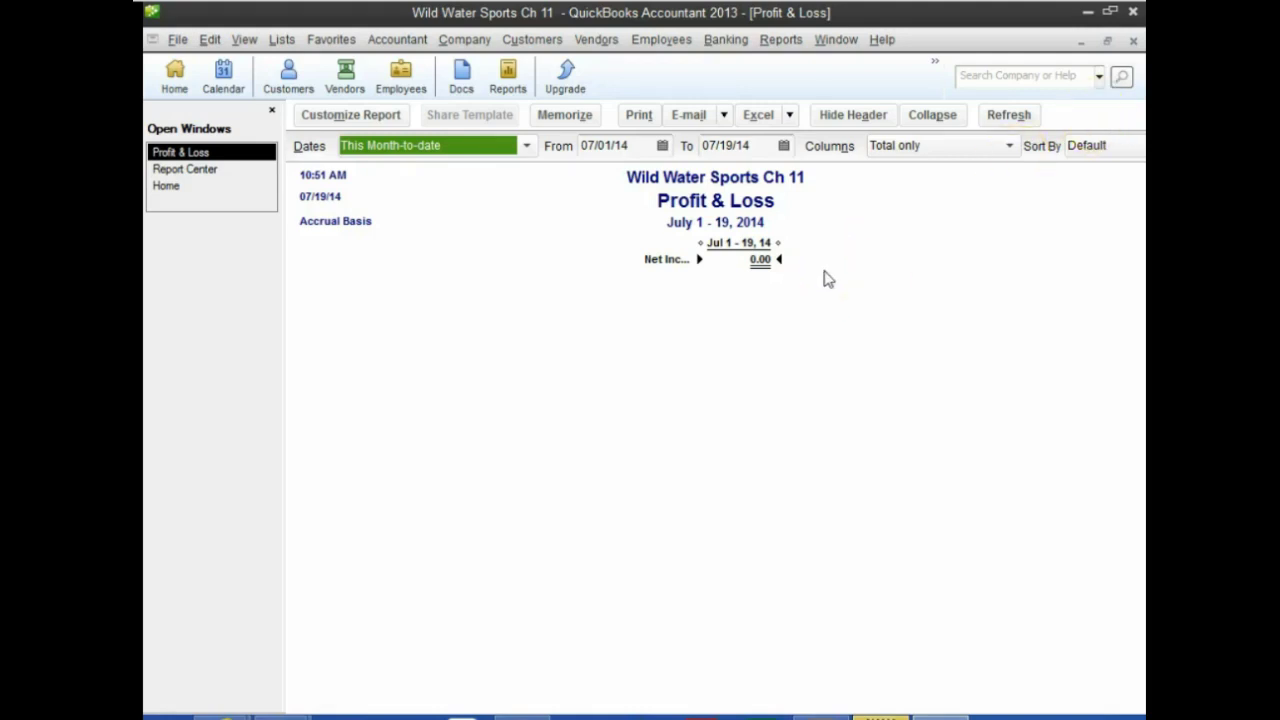
Customize the Profit & Loss report to cover 01/01/13 to 03/31/13 and add a % of Income subcolumn.
{"action": "left_click", "coordinate": [338, 120]}
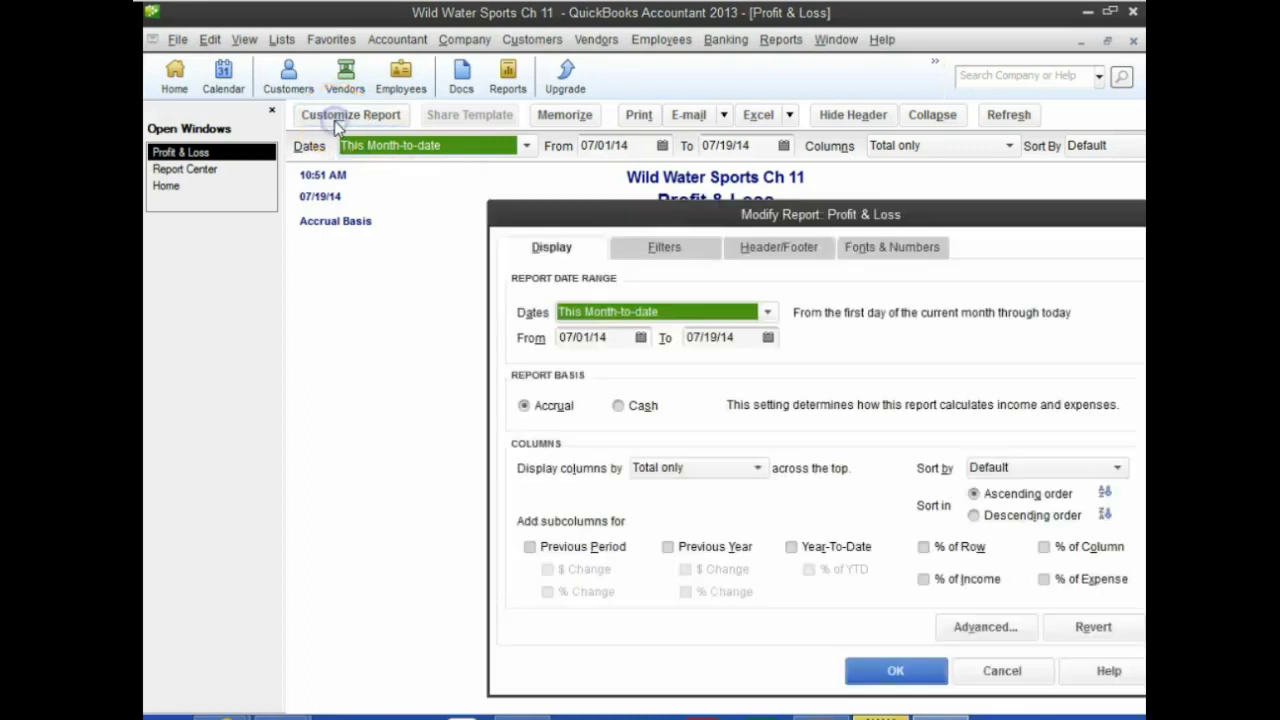
{"action": "left_click_drag", "start_coordinate": [871, 212], "coordinate": [745, 180]}
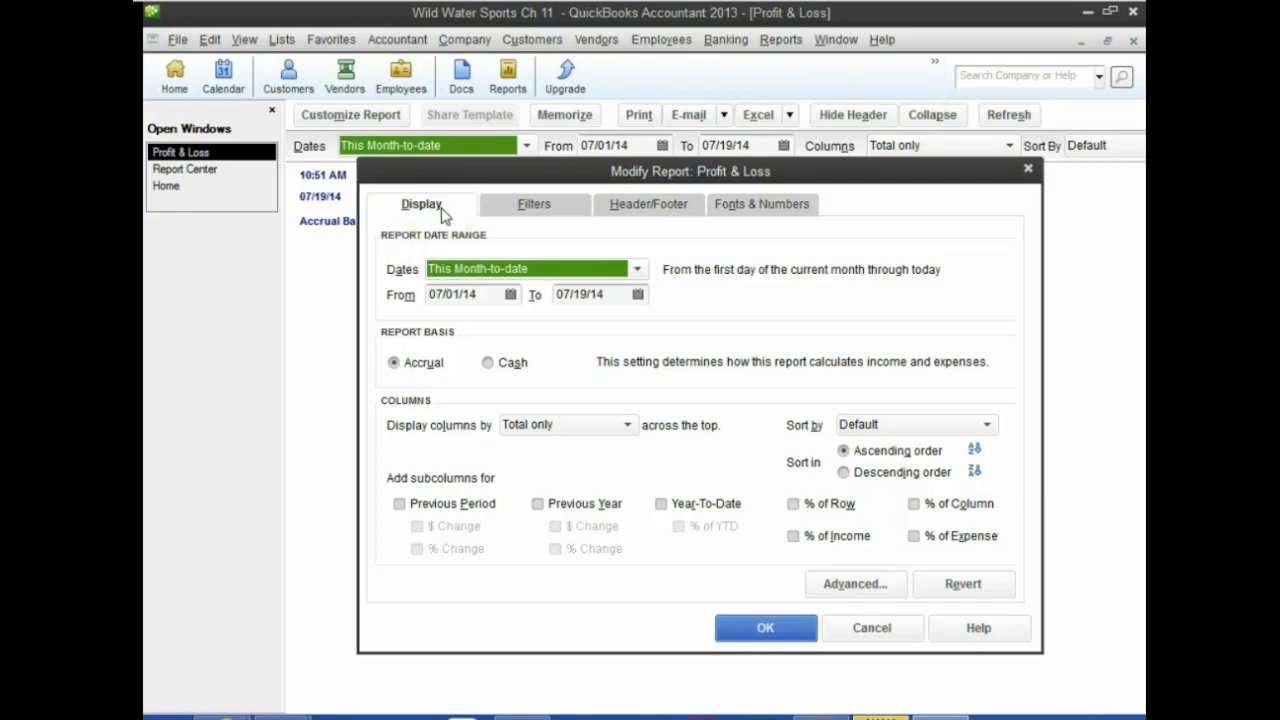
{"action": "left_click", "coordinate": [490, 293]}
{"action": "type", "text": "010113"}
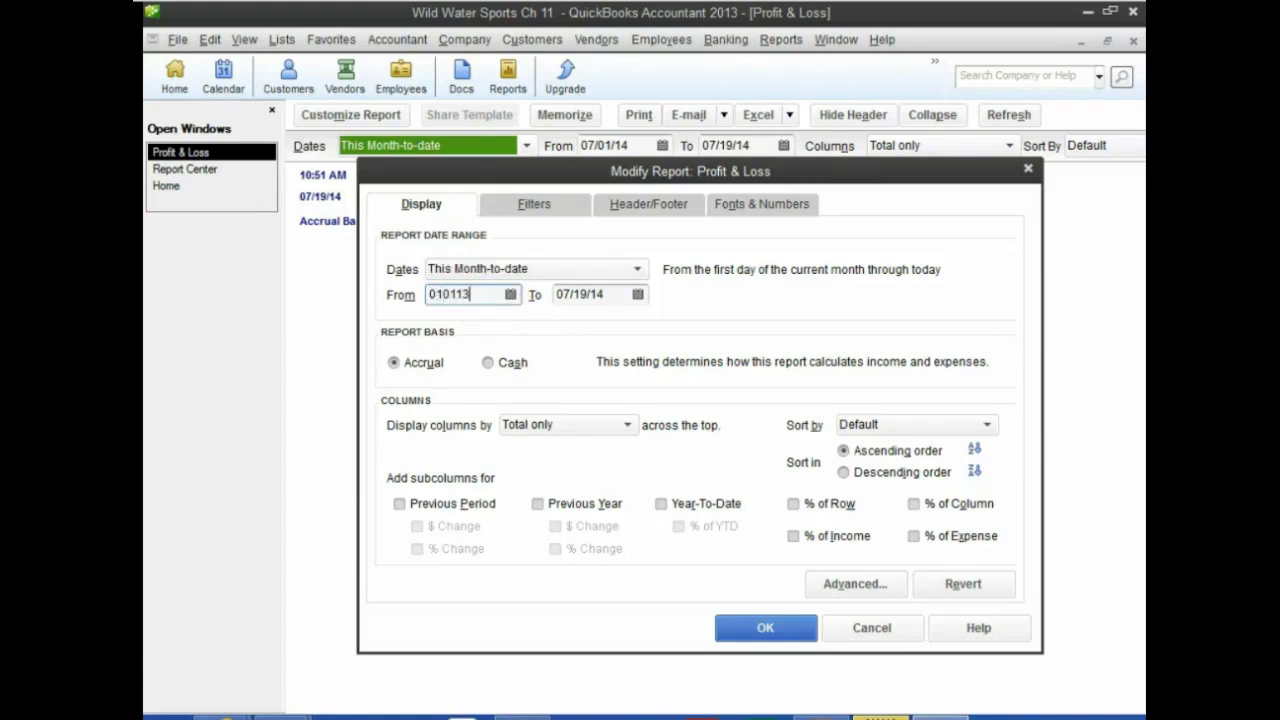
{"action": "key", "text": "Tab"}
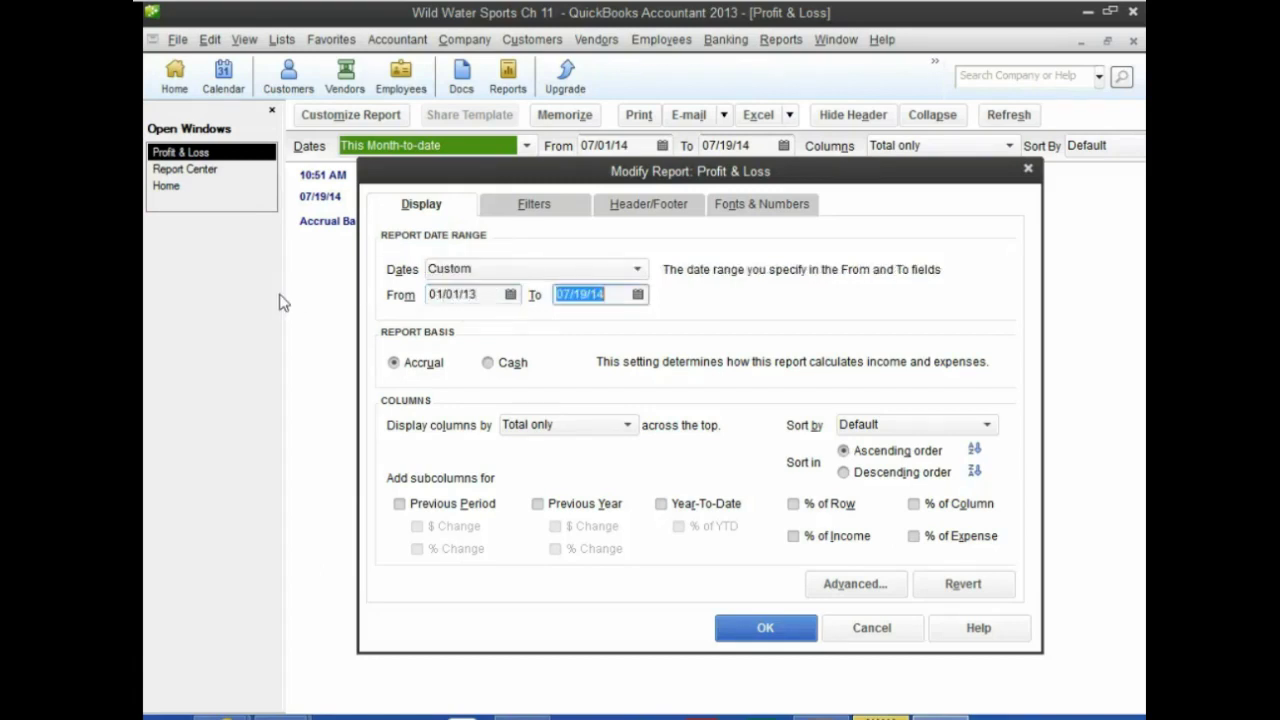
{"action": "type", "text": "03/31/13"}
{"action": "key", "text": "Tab"}
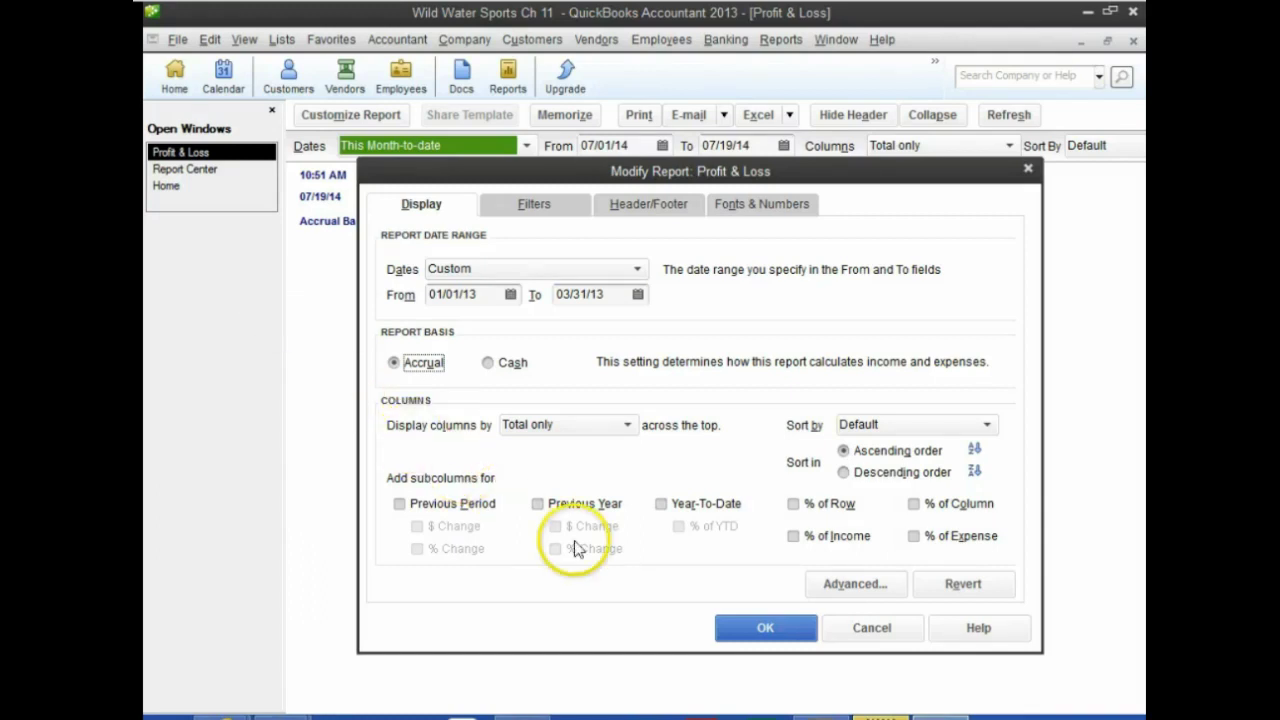
{"action": "left_click", "coordinate": [794, 538]}
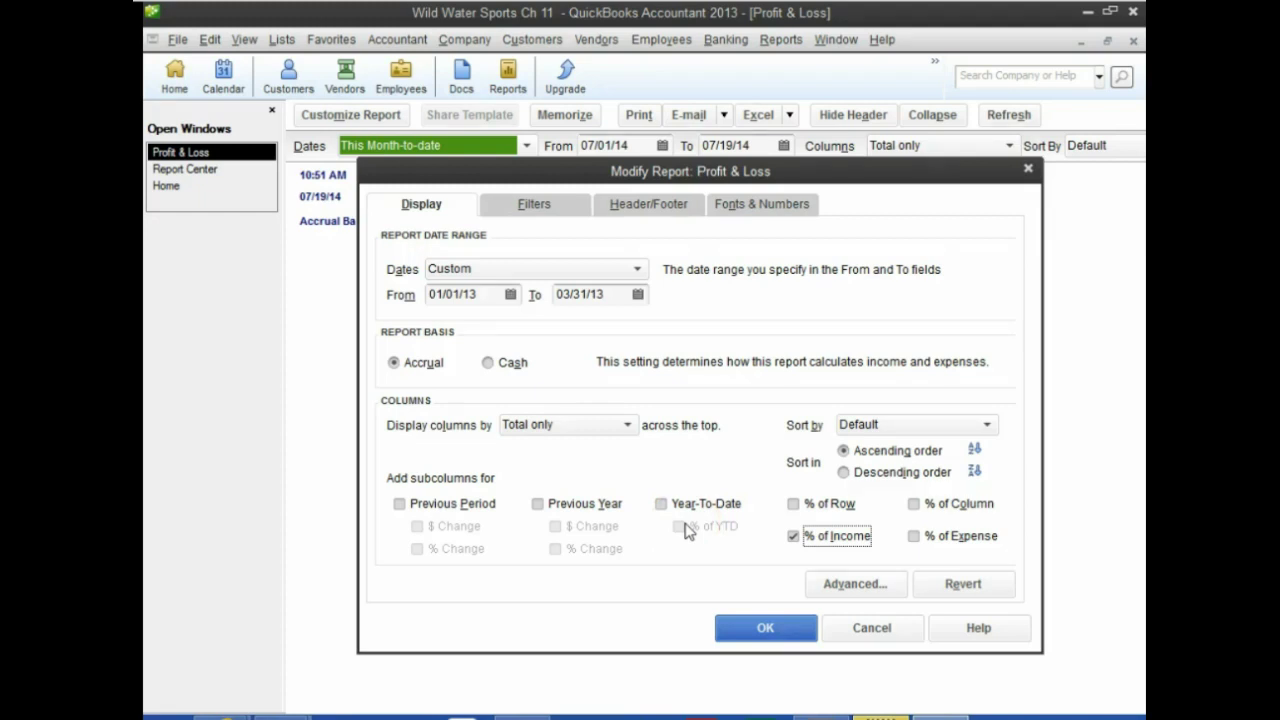
Show all report numbers without cents and set the report title to Income Statement.
{"action": "left_click", "coordinate": [766, 206]}
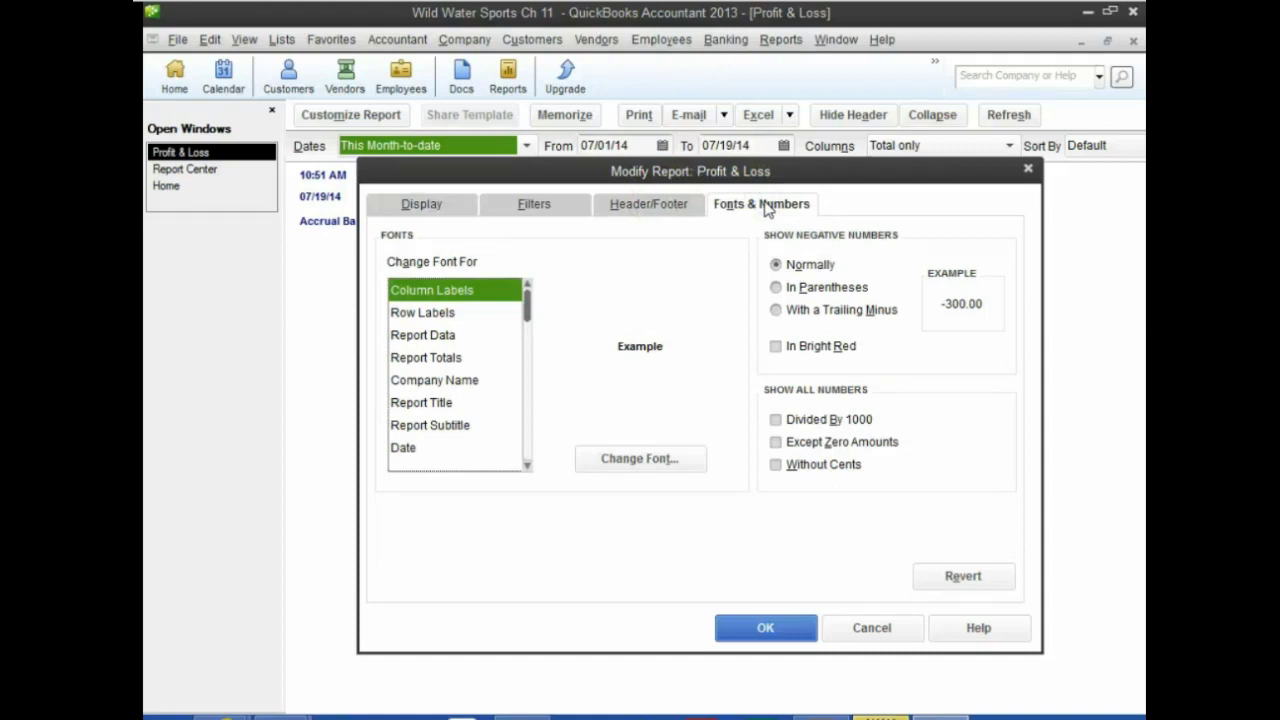
{"action": "left_click", "coordinate": [777, 465]}
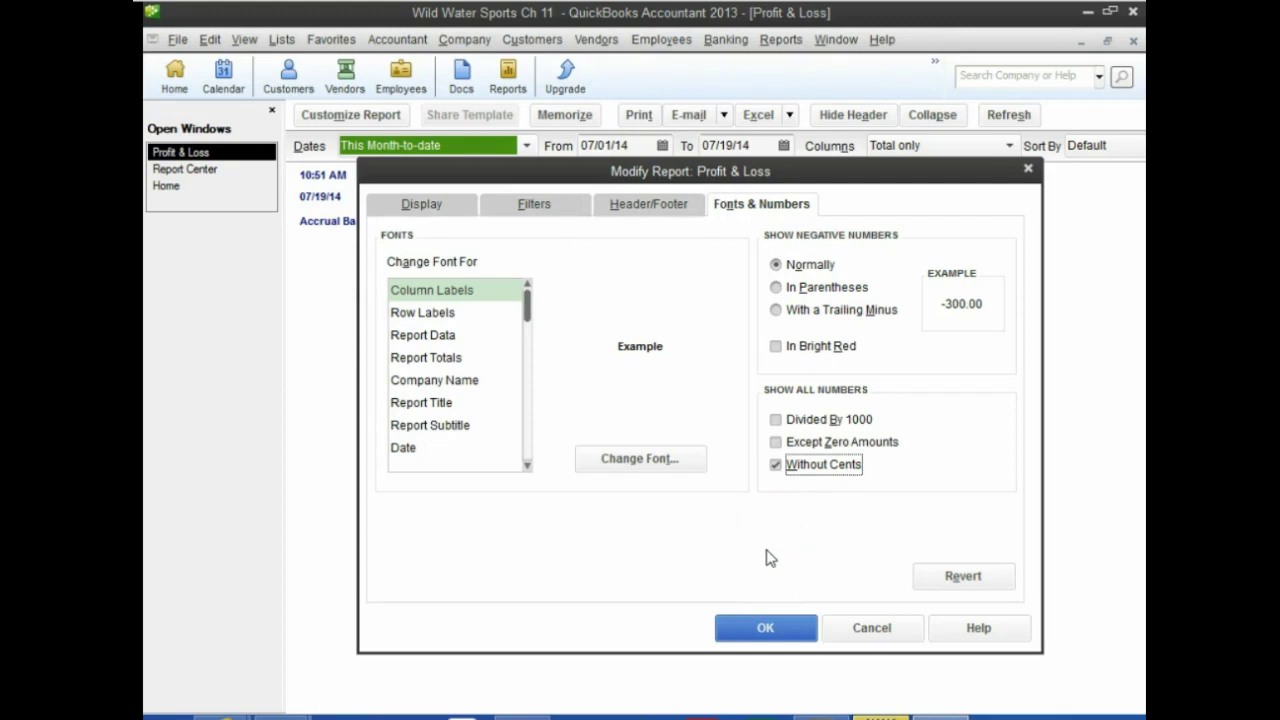
{"action": "left_click", "coordinate": [640, 206]}
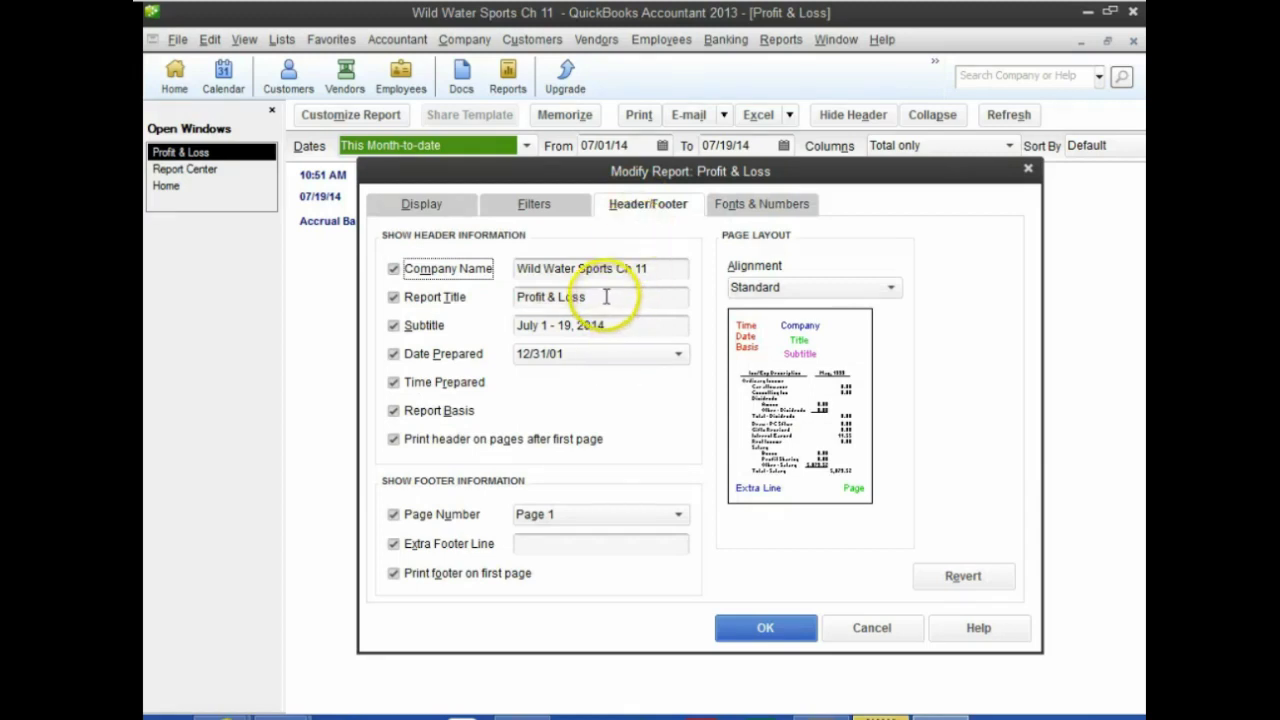
{"action": "left_click_drag", "start_coordinate": [604, 298], "coordinate": [500, 299]}
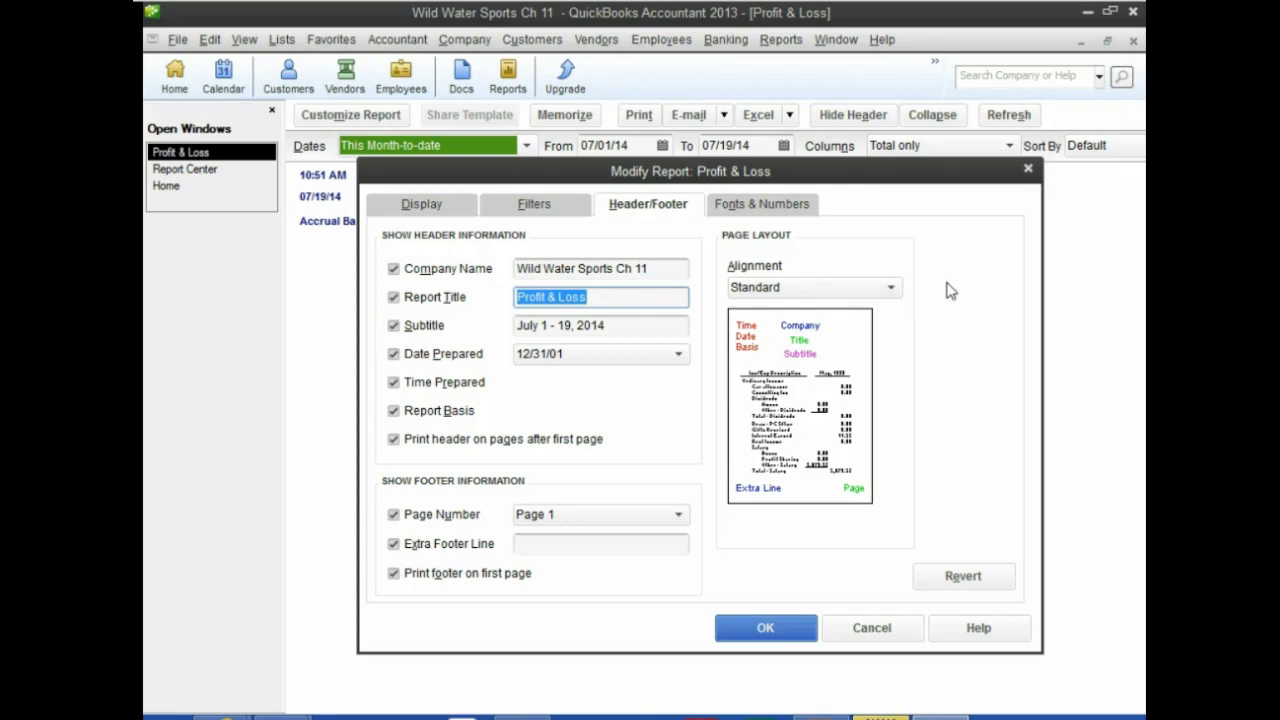
{"action": "type", "text": "Income Statem"}
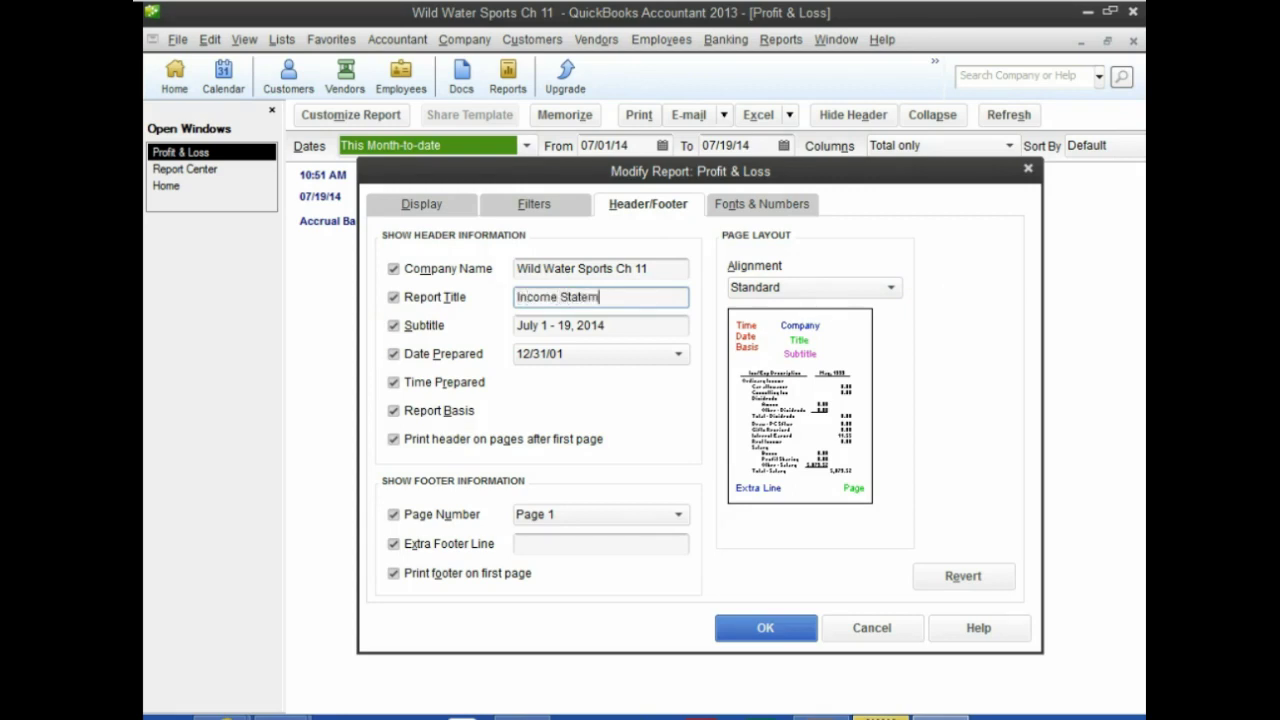
{"action": "type", "text": "ent"}
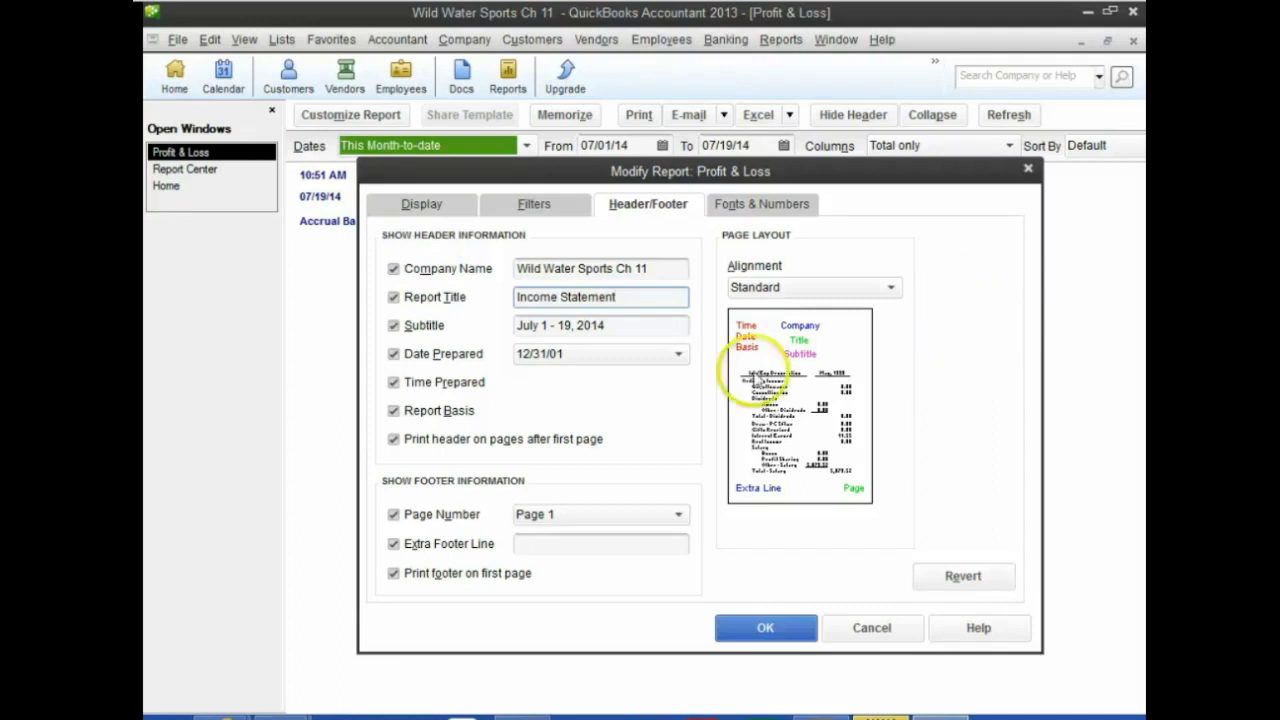
Set the report subtitle to "for the three months ended March 31, 2013".
{"action": "left_click", "coordinate": [641, 326]}
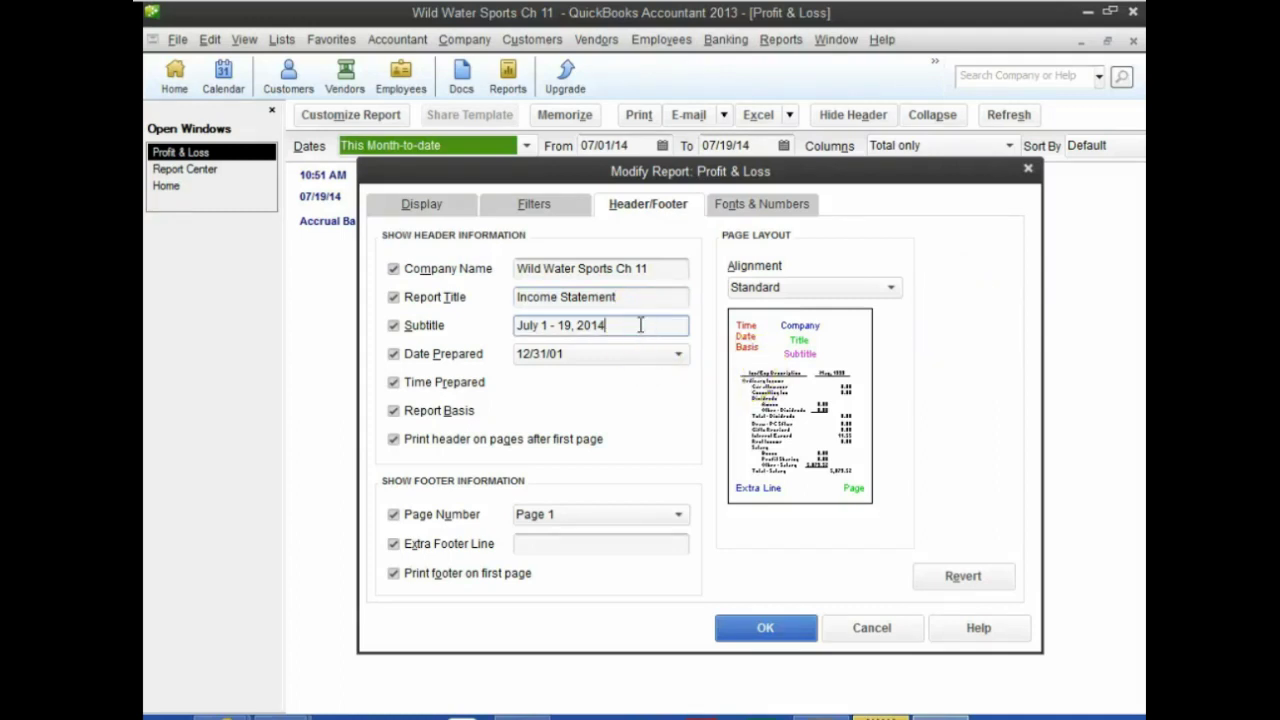
{"action": "left_click_drag", "start_coordinate": [641, 327], "coordinate": [451, 349]}
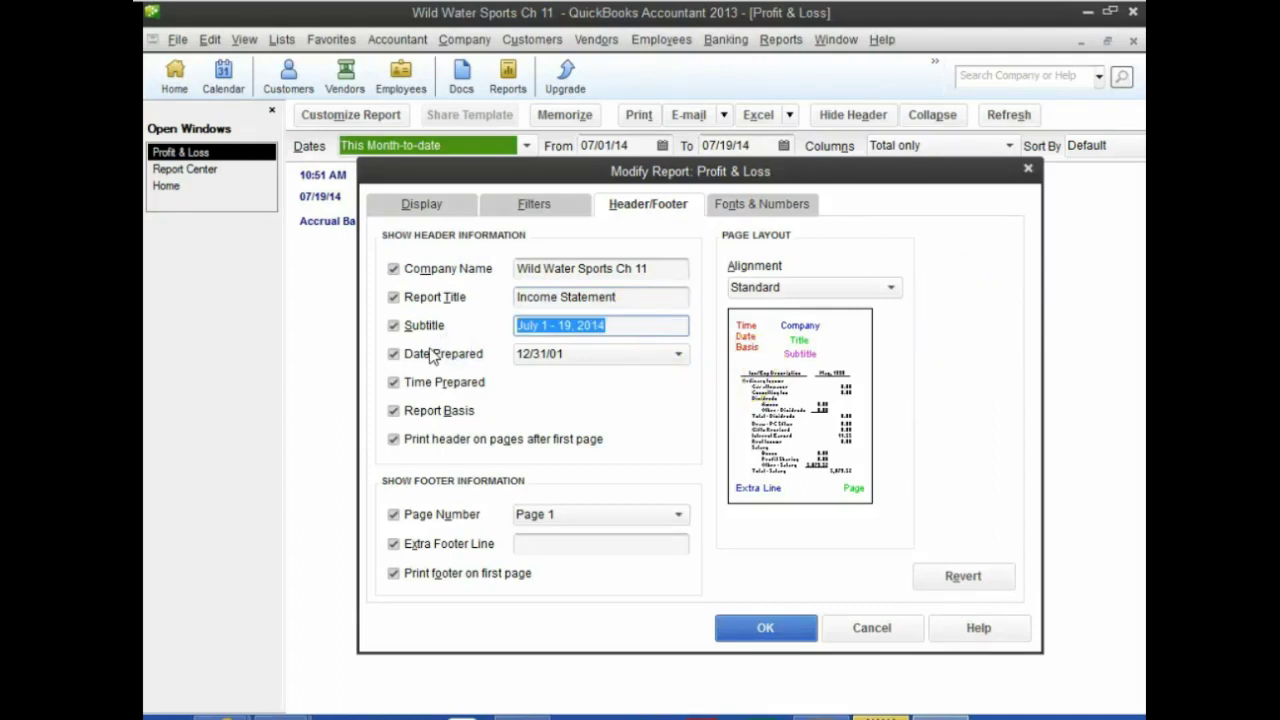
{"action": "type", "text": "for the three mon"}
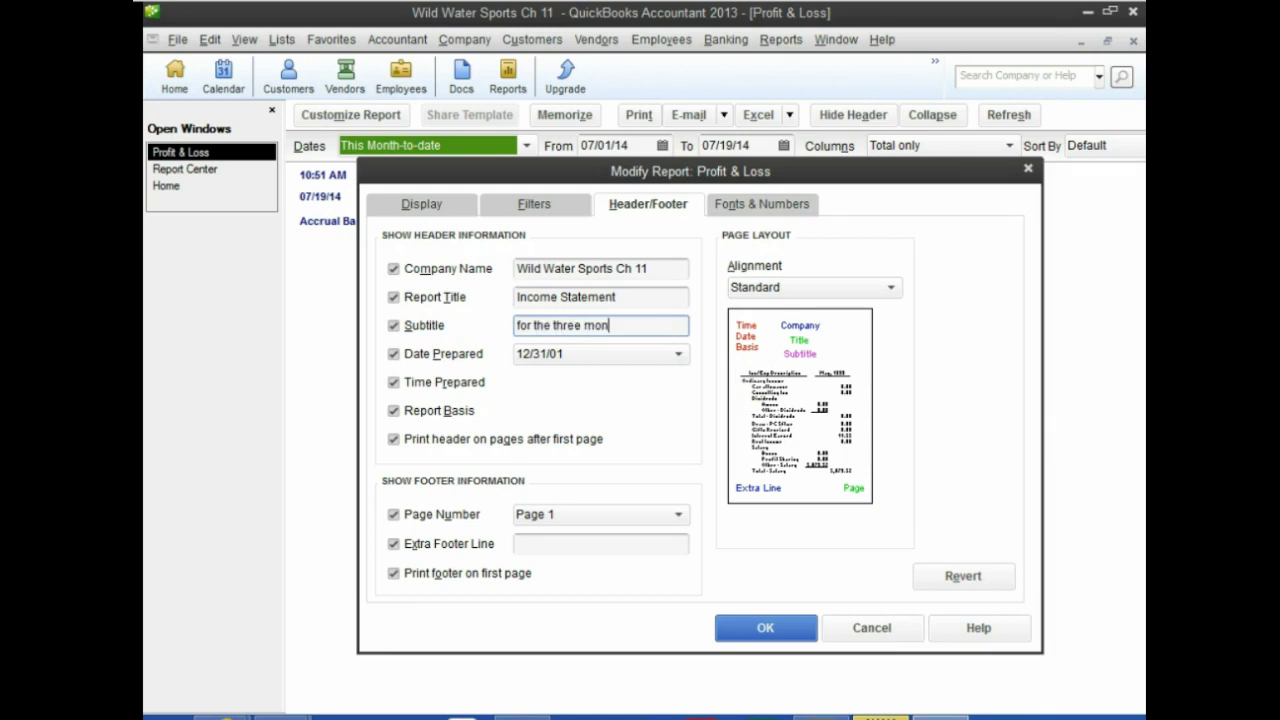
{"action": "type", "text": "ths ended March"}
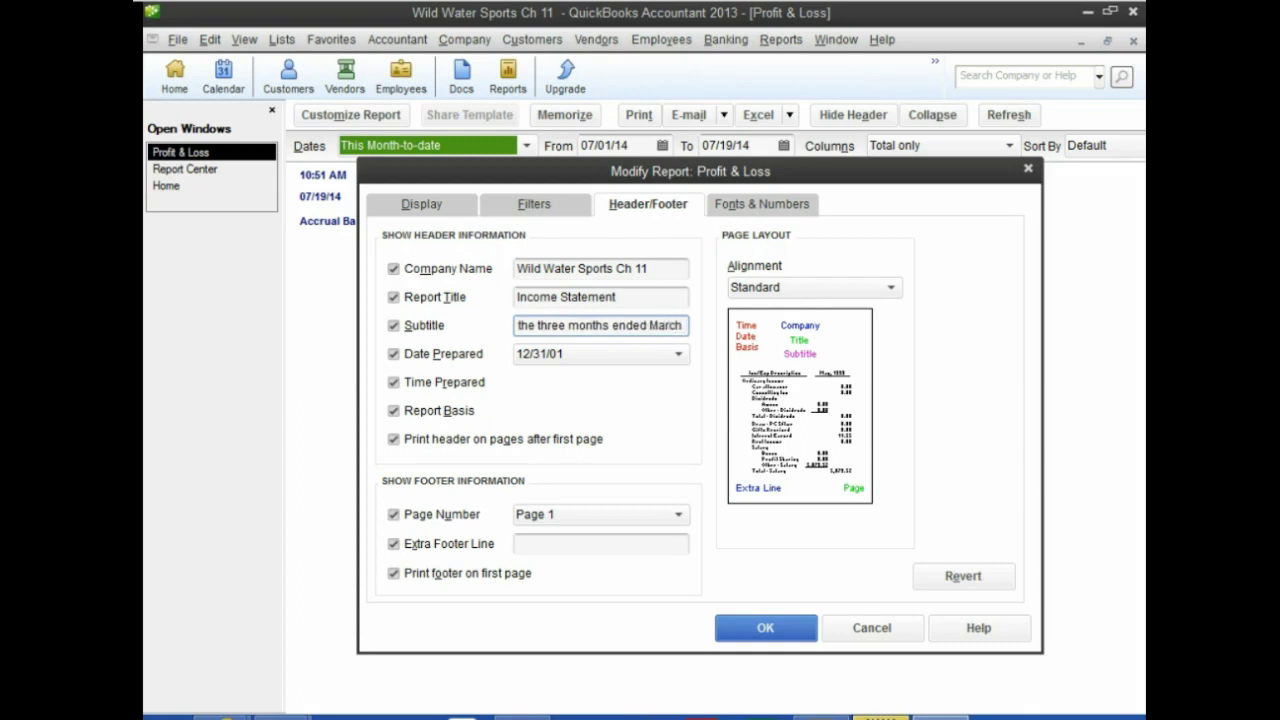
{"action": "type", "text": " 31,"}
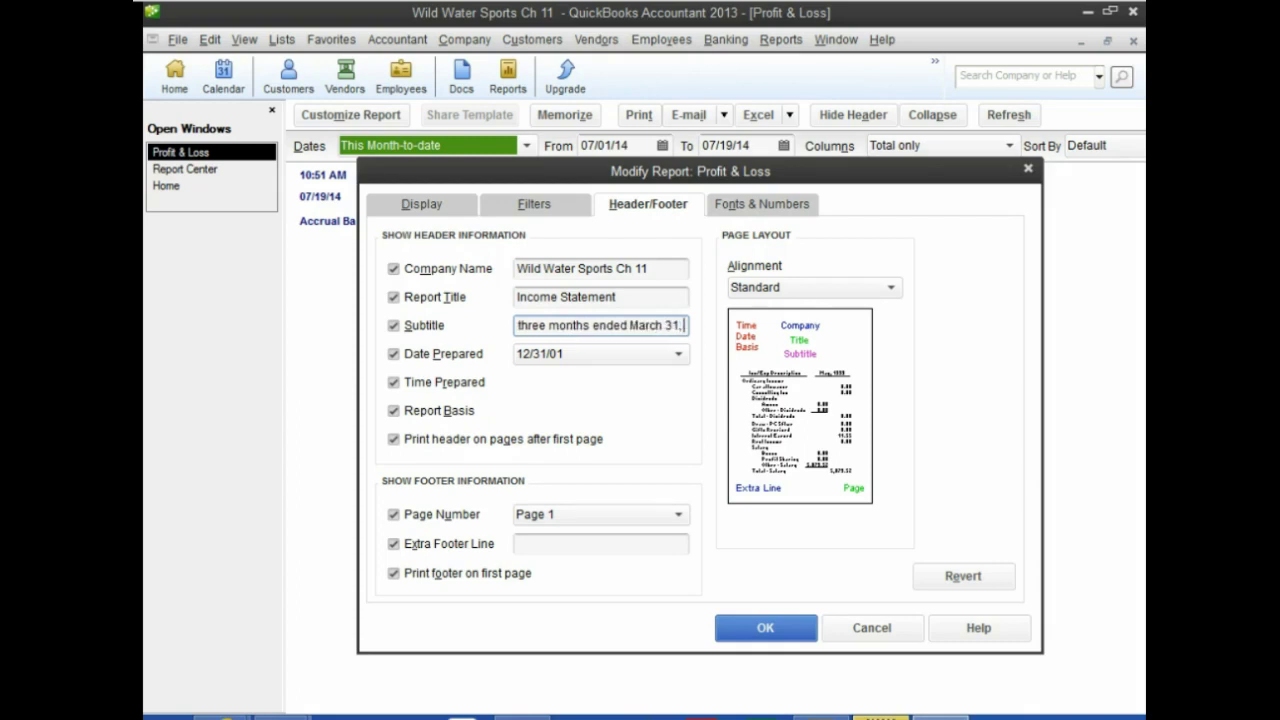
{"action": "type", "text": " 2013"}
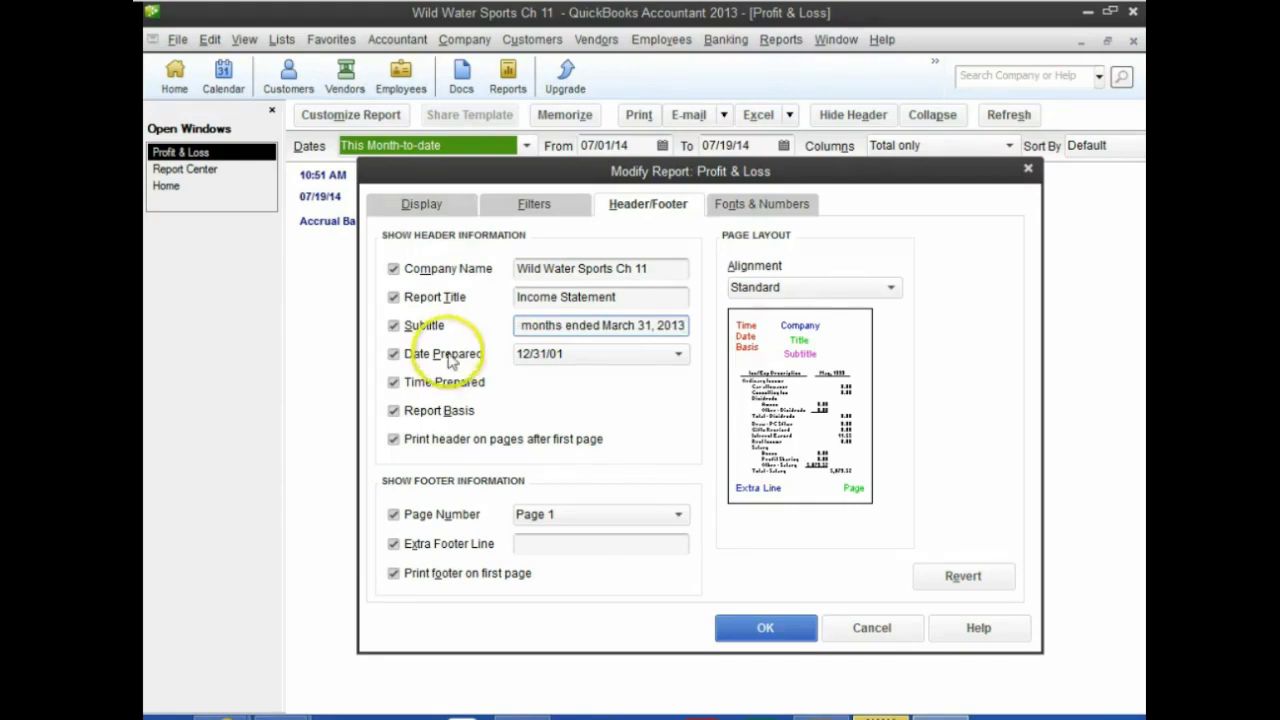
{"action": "left_click", "coordinate": [632, 295]}
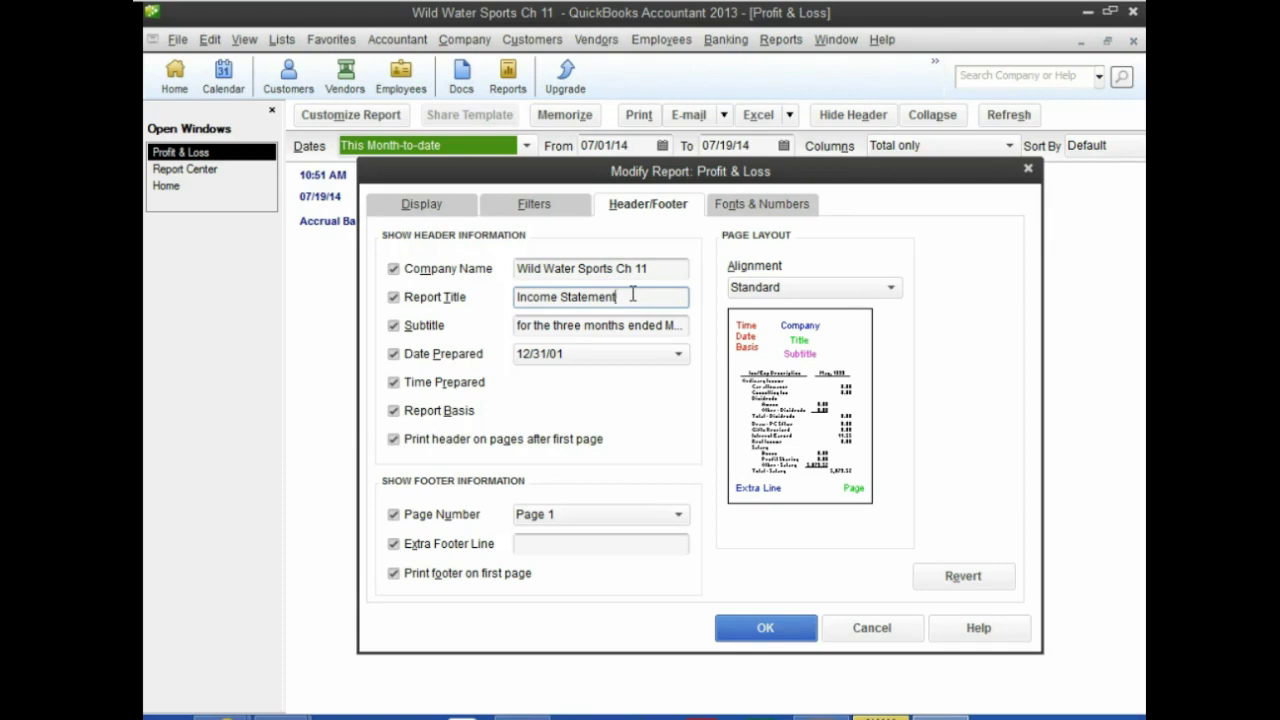
{"action": "left_click", "coordinate": [626, 325]}
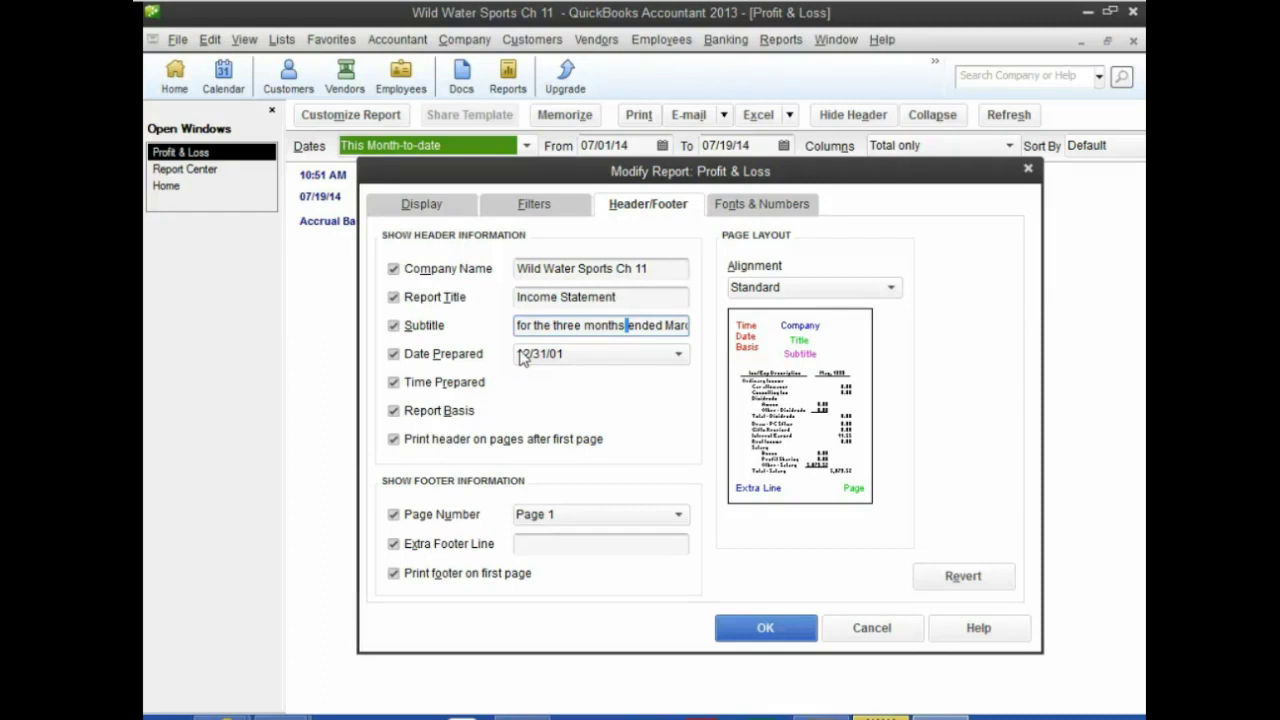
Switch to the CourseSmart textbook and read the remaining Income Statement instructions on pages 314 and 315.
{"action": "mouse_move", "coordinate": [228, 712]}
{"action": "left_click", "coordinate": [290, 640]}
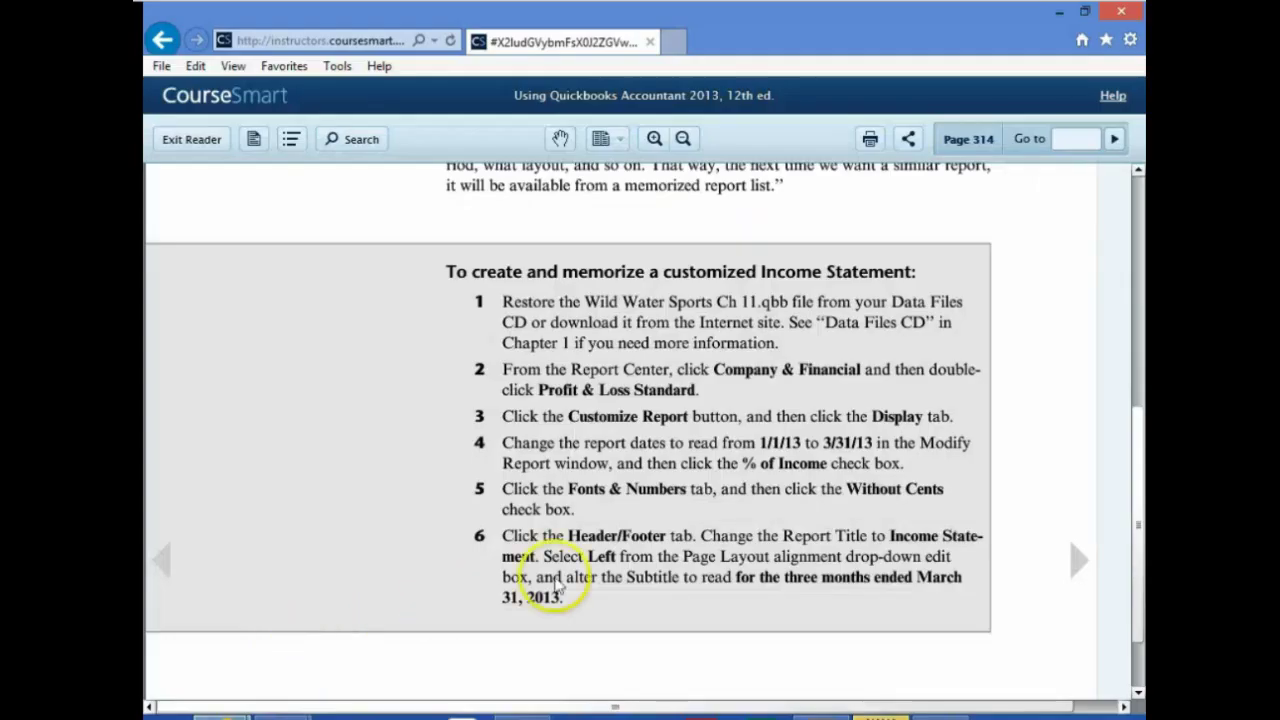
{"action": "left_click", "coordinate": [1079, 563]}
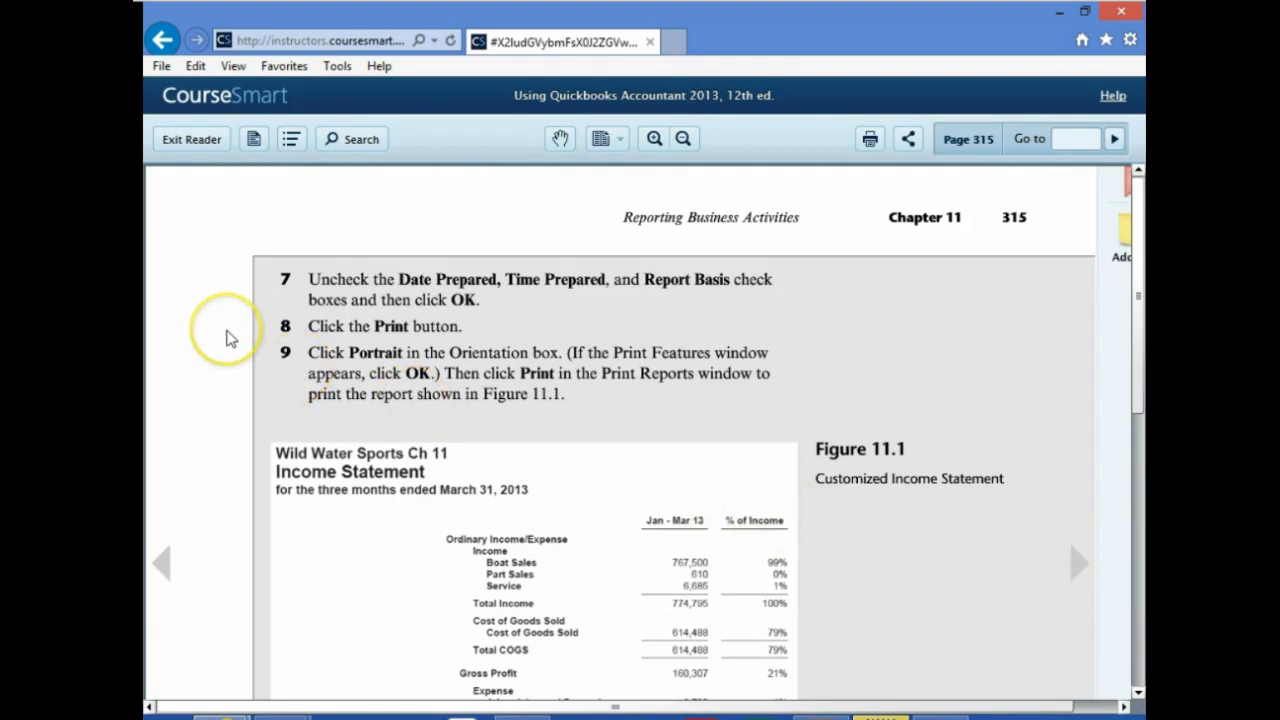
{"action": "scroll", "coordinate": [226, 338], "scroll_direction": "down", "scroll_amount": 1}
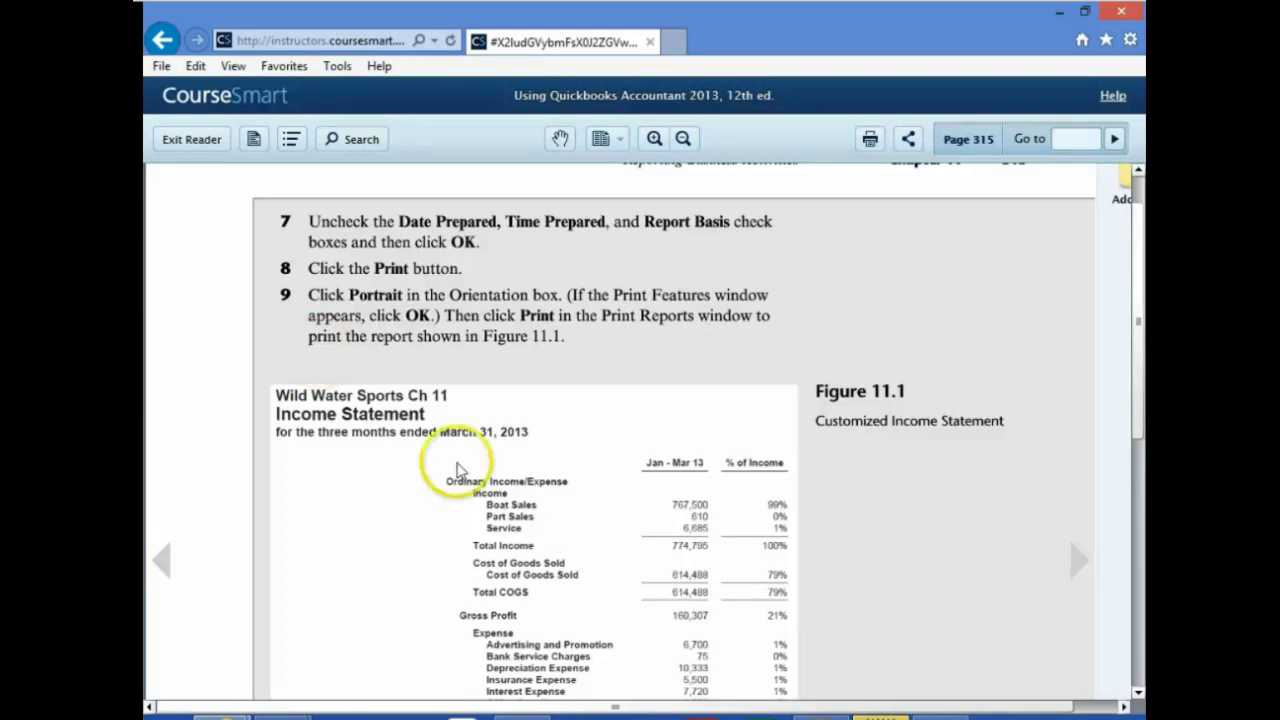
Return to QuickBooks, remove Date Prepared, Time Prepared and Report Basis from the report header, and apply the customization.
{"action": "left_click", "coordinate": [880, 714]}
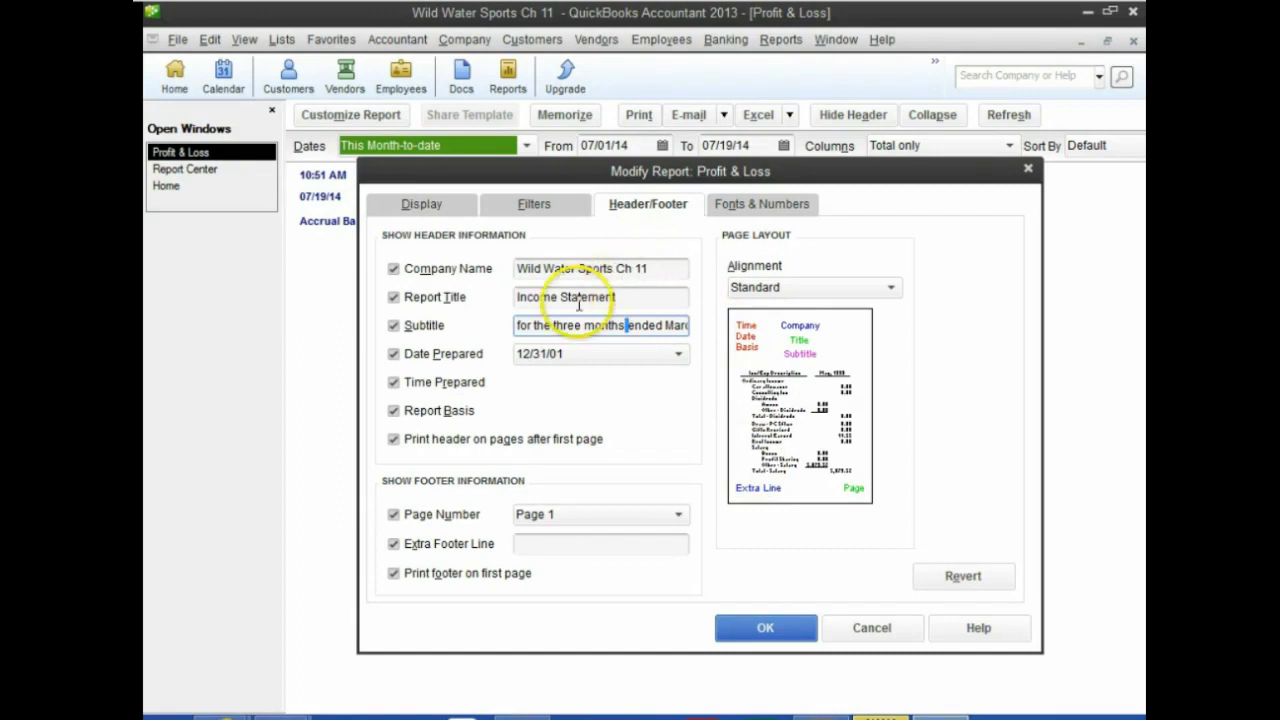
{"action": "left_click", "coordinate": [393, 353]}
{"action": "left_click", "coordinate": [393, 382]}
{"action": "left_click", "coordinate": [393, 410]}
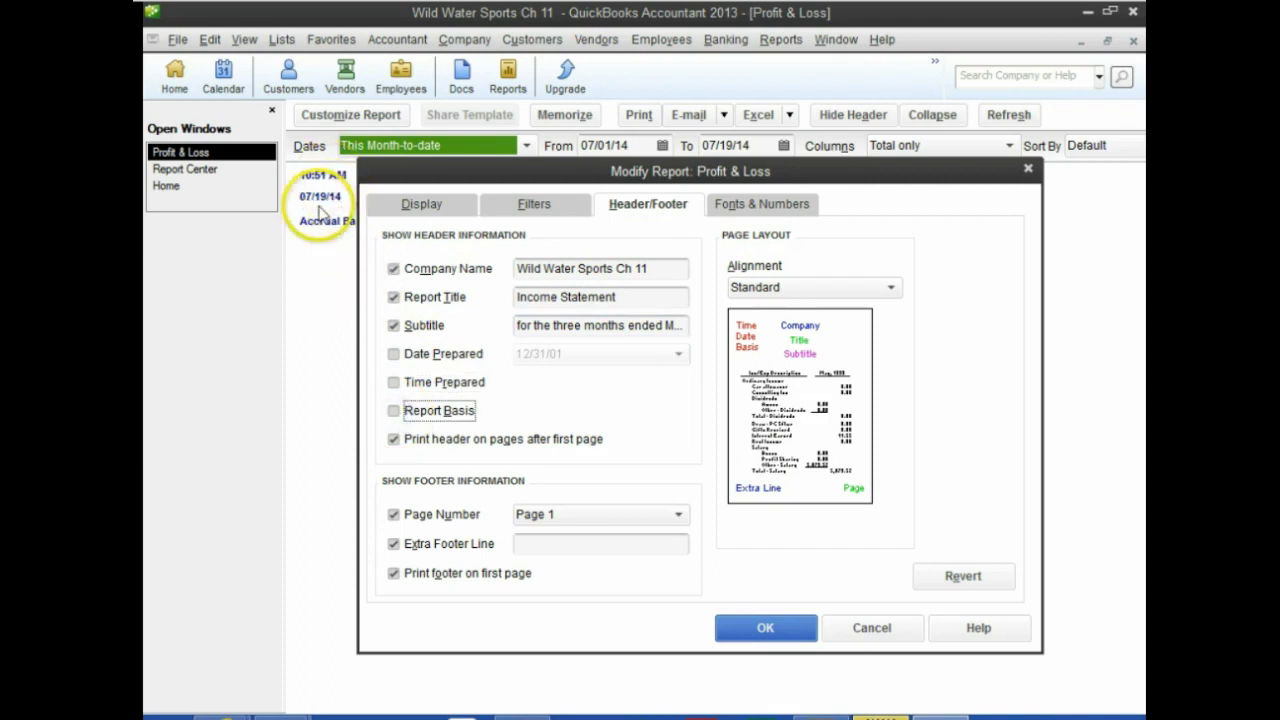
{"action": "left_click", "coordinate": [764, 630]}
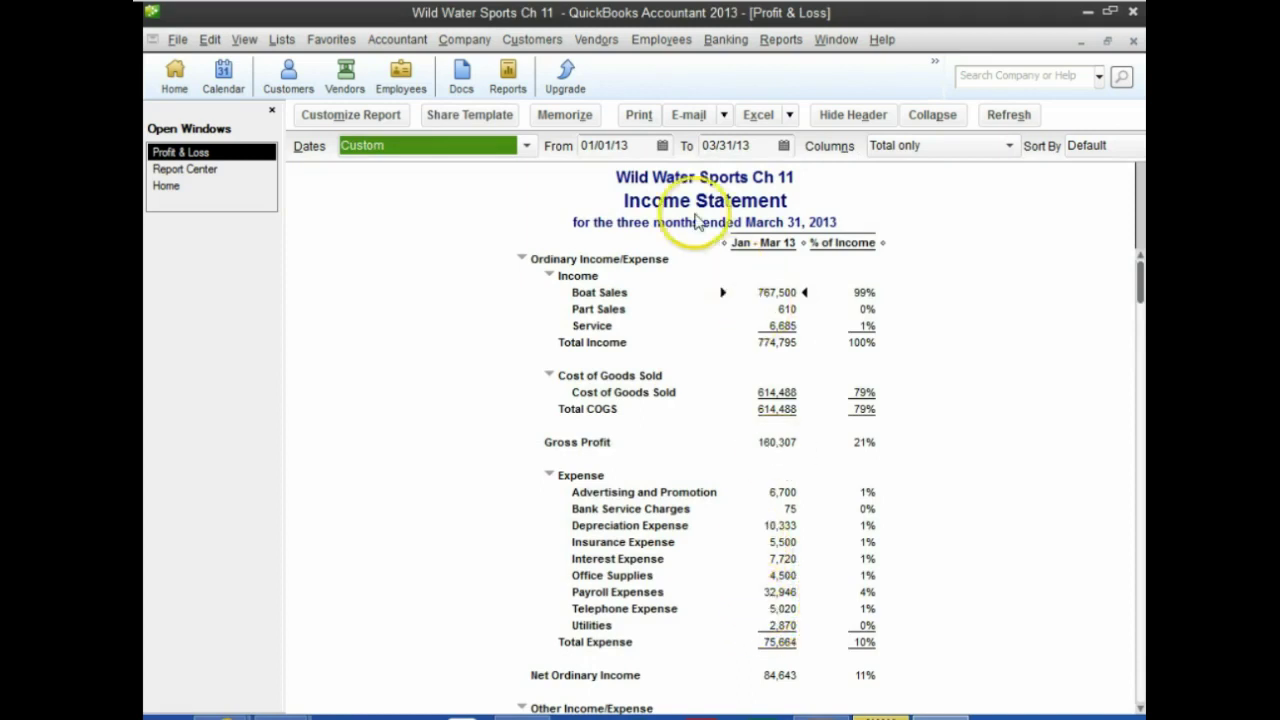
Review the report's print settings without printing, and export the report to a new worksheet in a new Excel workbook.
{"action": "left_click", "coordinate": [640, 116]}
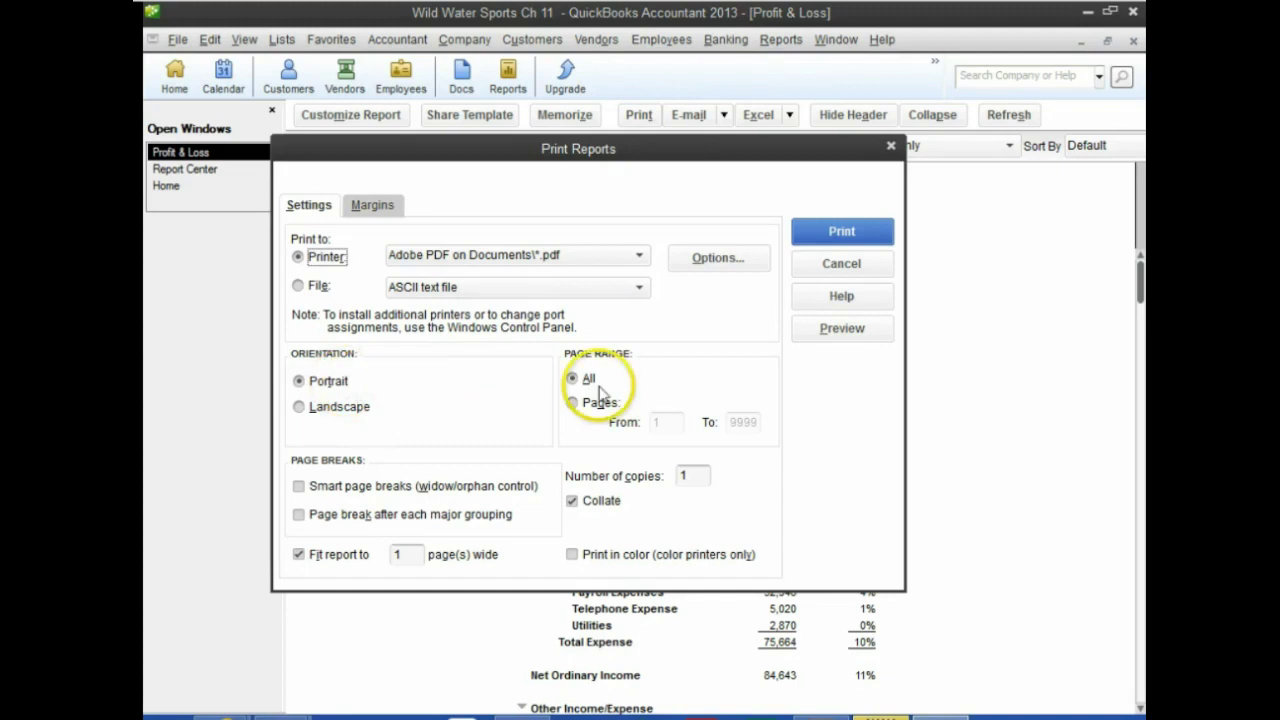
{"action": "left_click", "coordinate": [890, 147]}
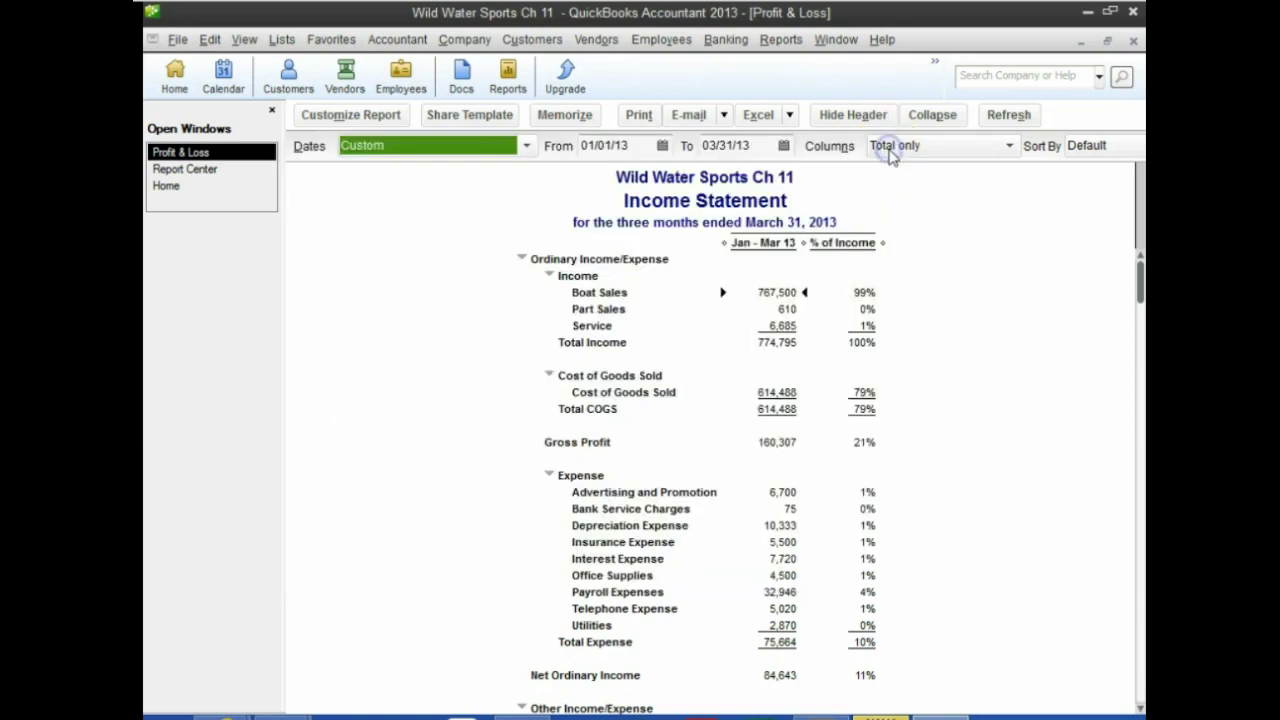
{"action": "left_click", "coordinate": [790, 116]}
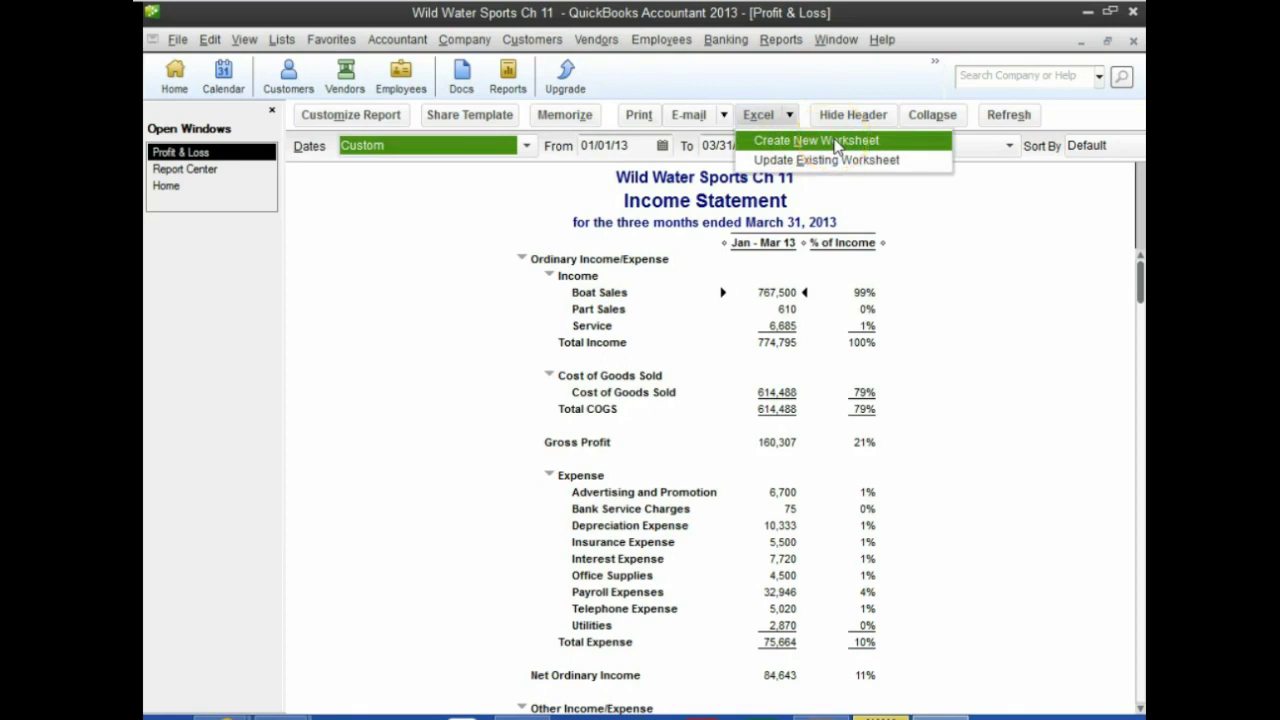
{"action": "left_click", "coordinate": [838, 142]}
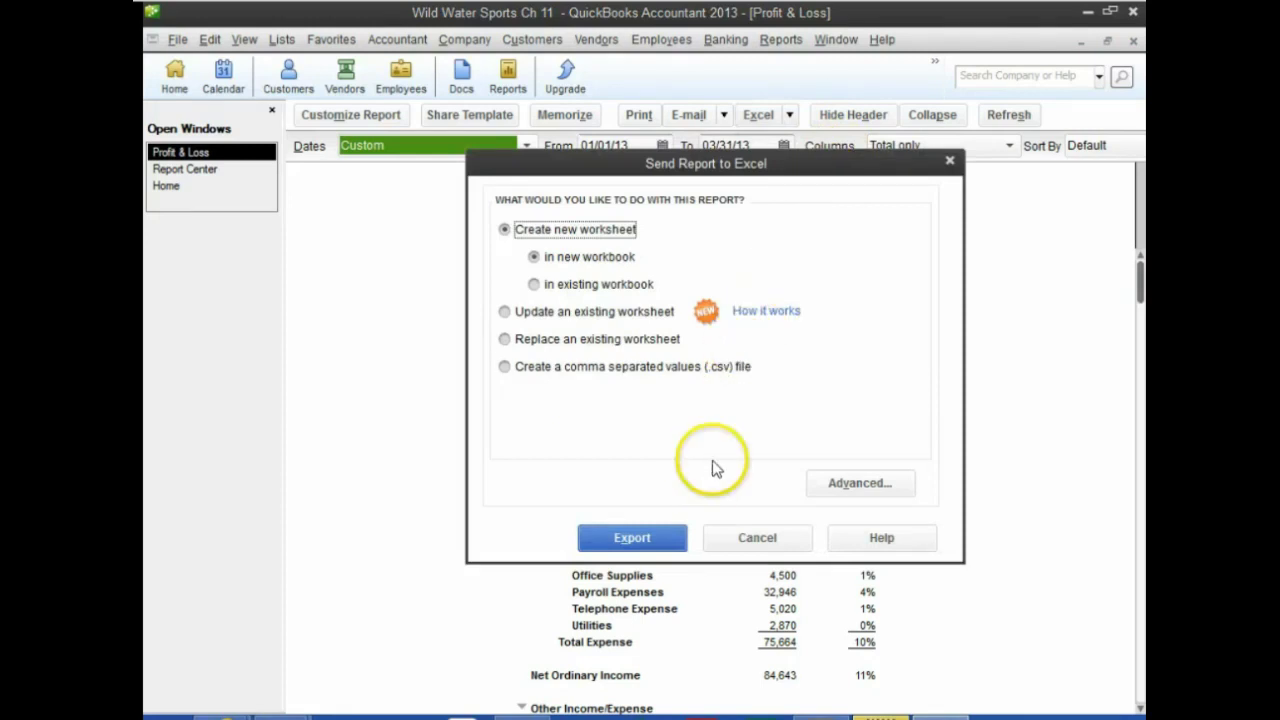
{"action": "left_click", "coordinate": [555, 272]}
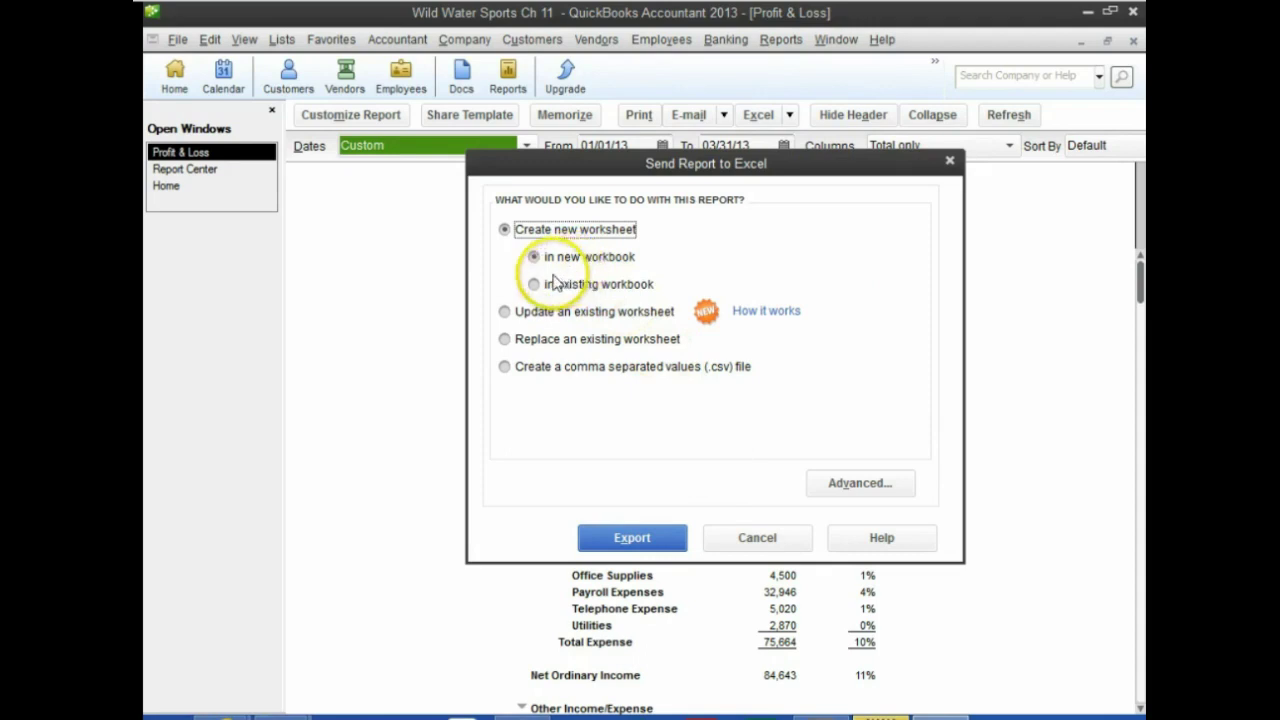
{"action": "left_click", "coordinate": [635, 540]}
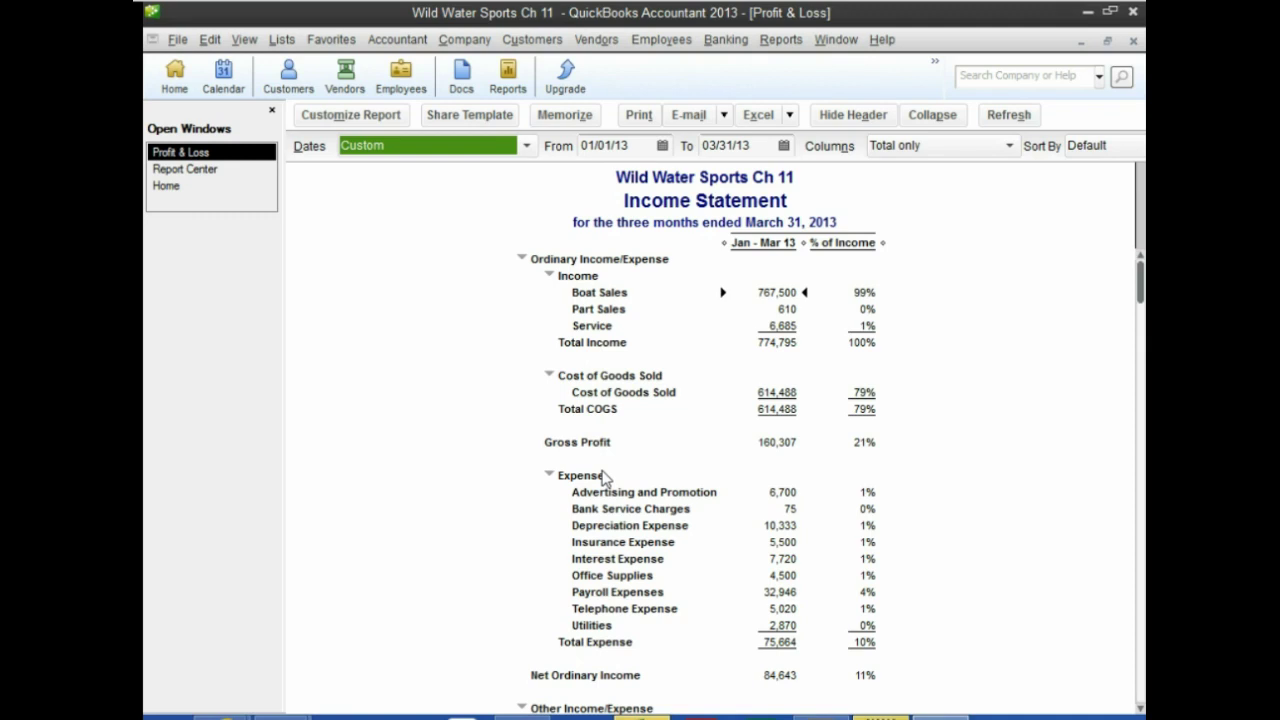
Switch to the exported workbook in Excel and rename its sheet to Income Statement 03.31.13.
{"action": "left_click", "coordinate": [645, 712]}
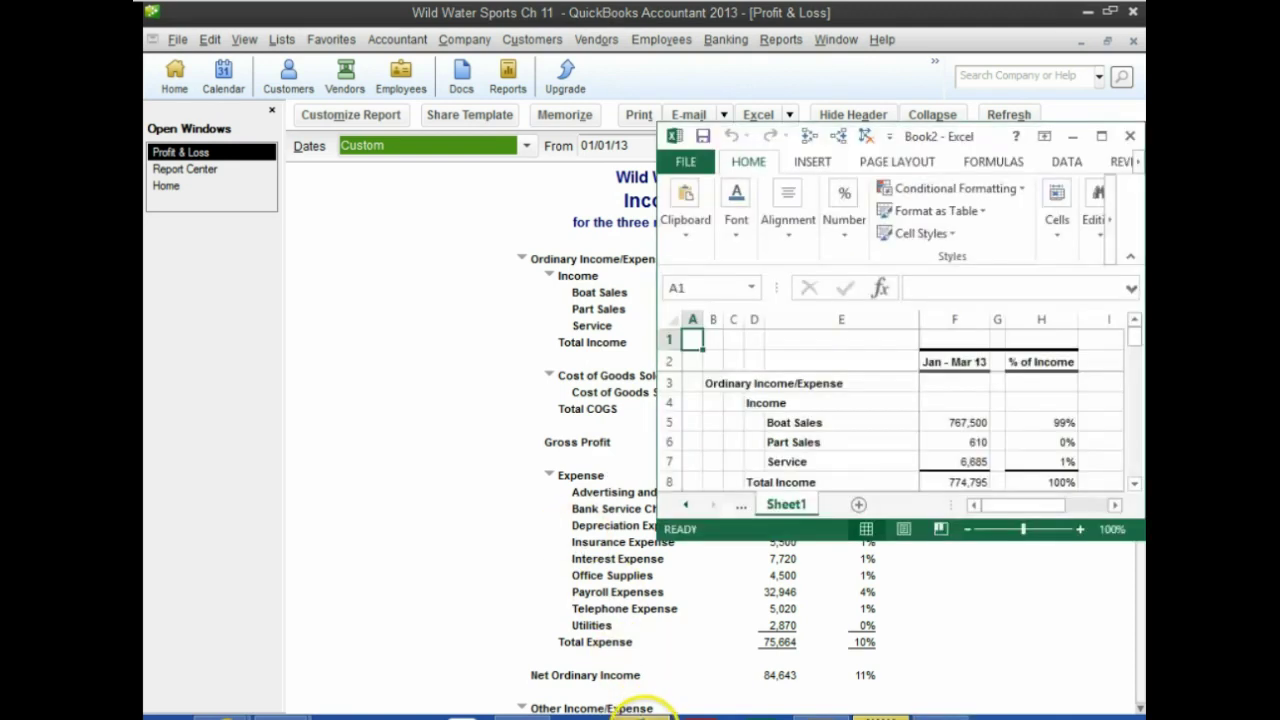
{"action": "left_click", "coordinate": [1101, 135]}
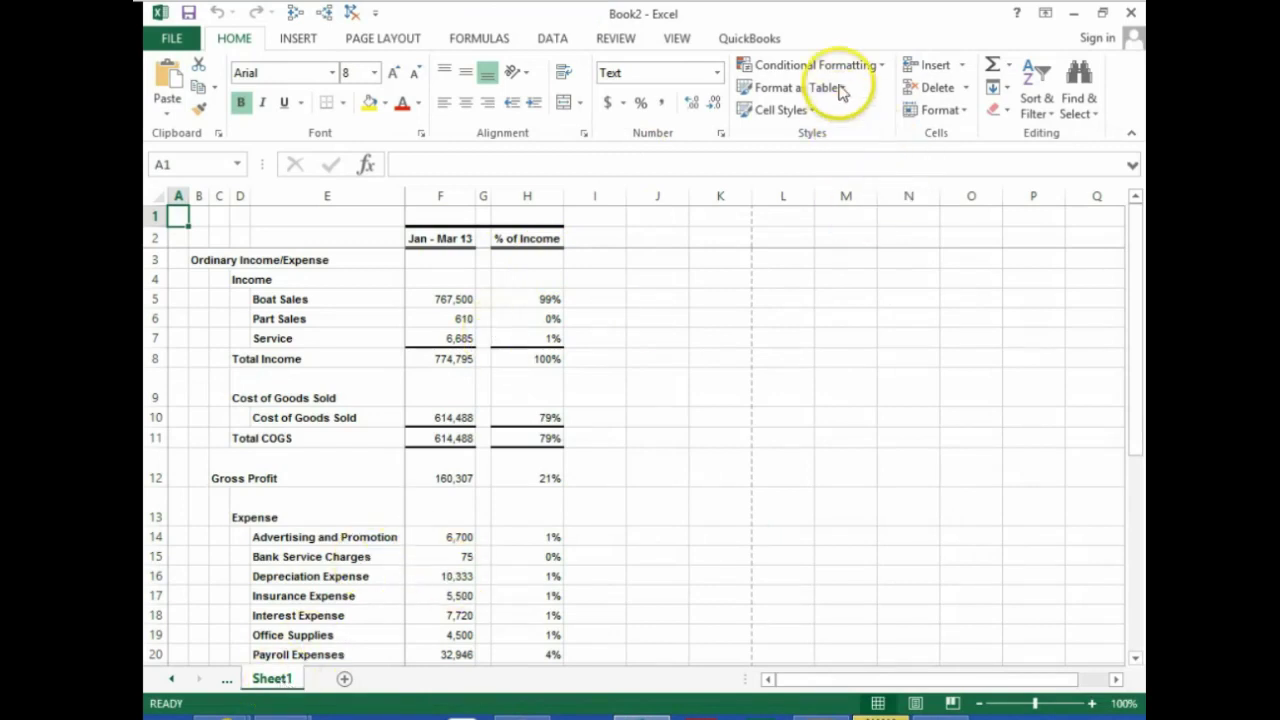
{"action": "left_click_drag", "start_coordinate": [814, 23], "coordinate": [750, 266]}
{"action": "double_click", "coordinate": [636, 626]}
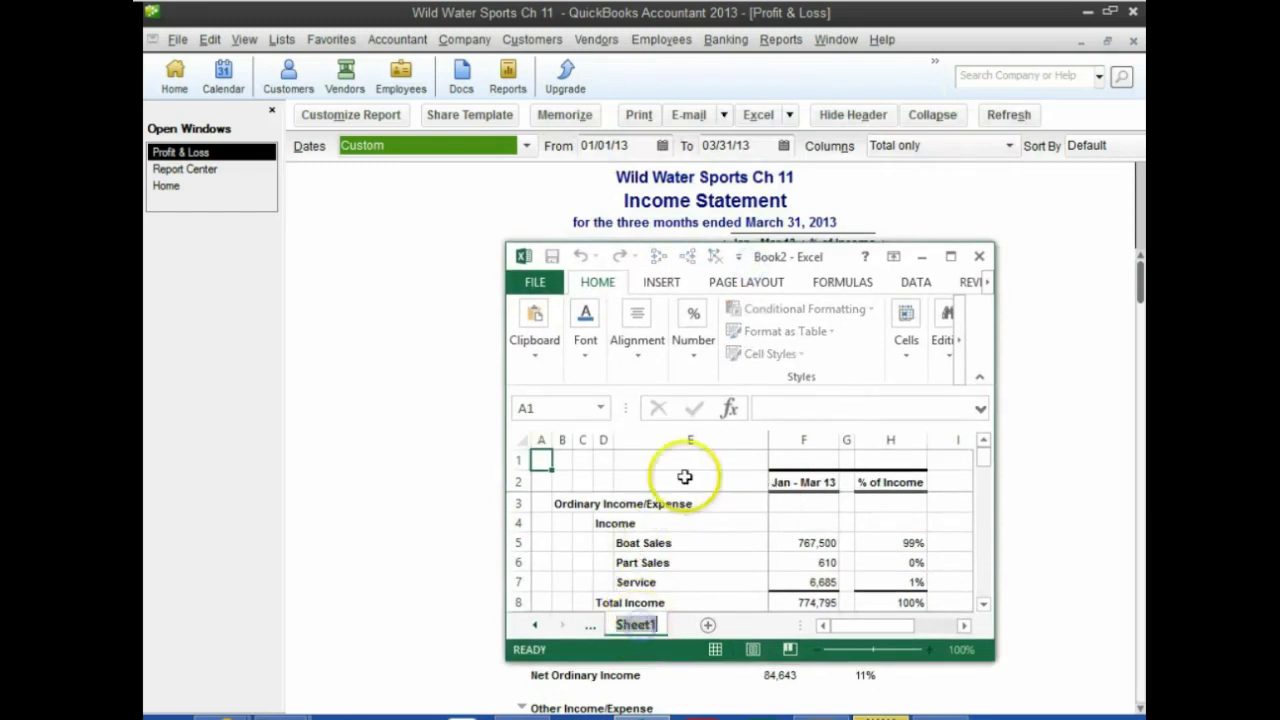
{"action": "type", "text": "Income Statme"}
{"action": "key", "text": "BackSpace"}
{"action": "key", "text": "BackSpace"}
{"action": "type", "text": "ement"}
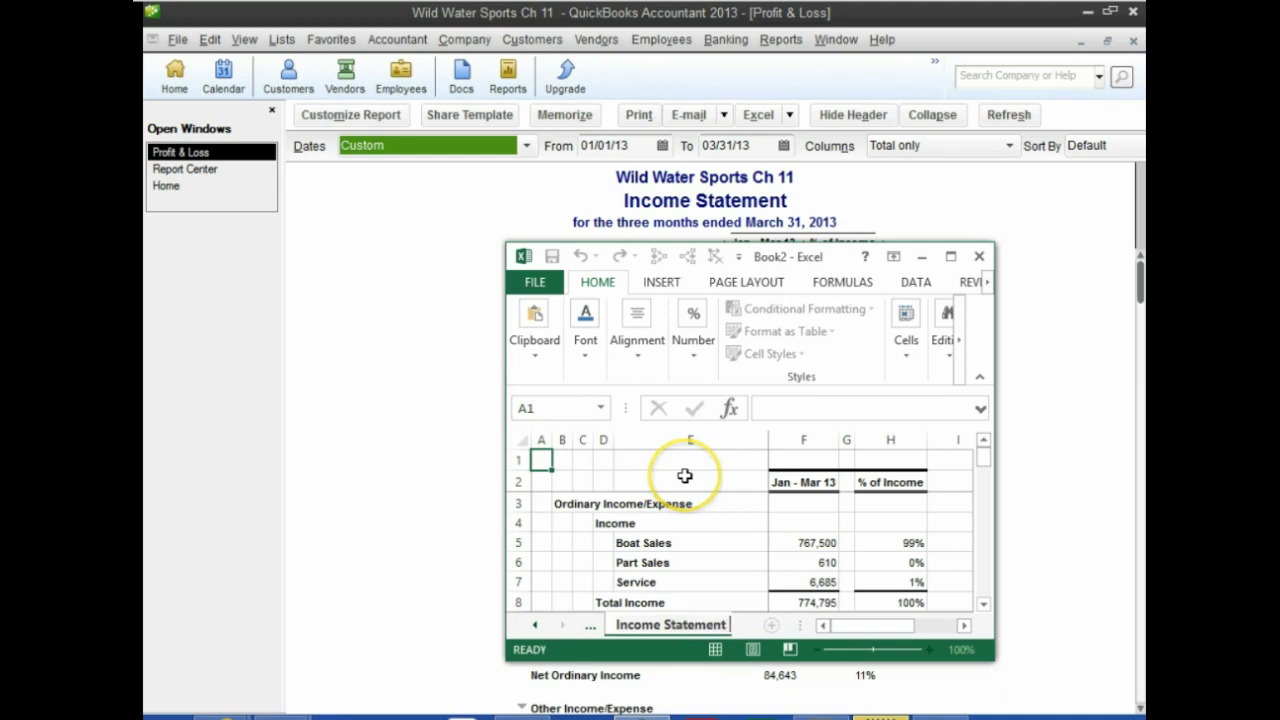
{"action": "type", "text": " 03.31.13"}
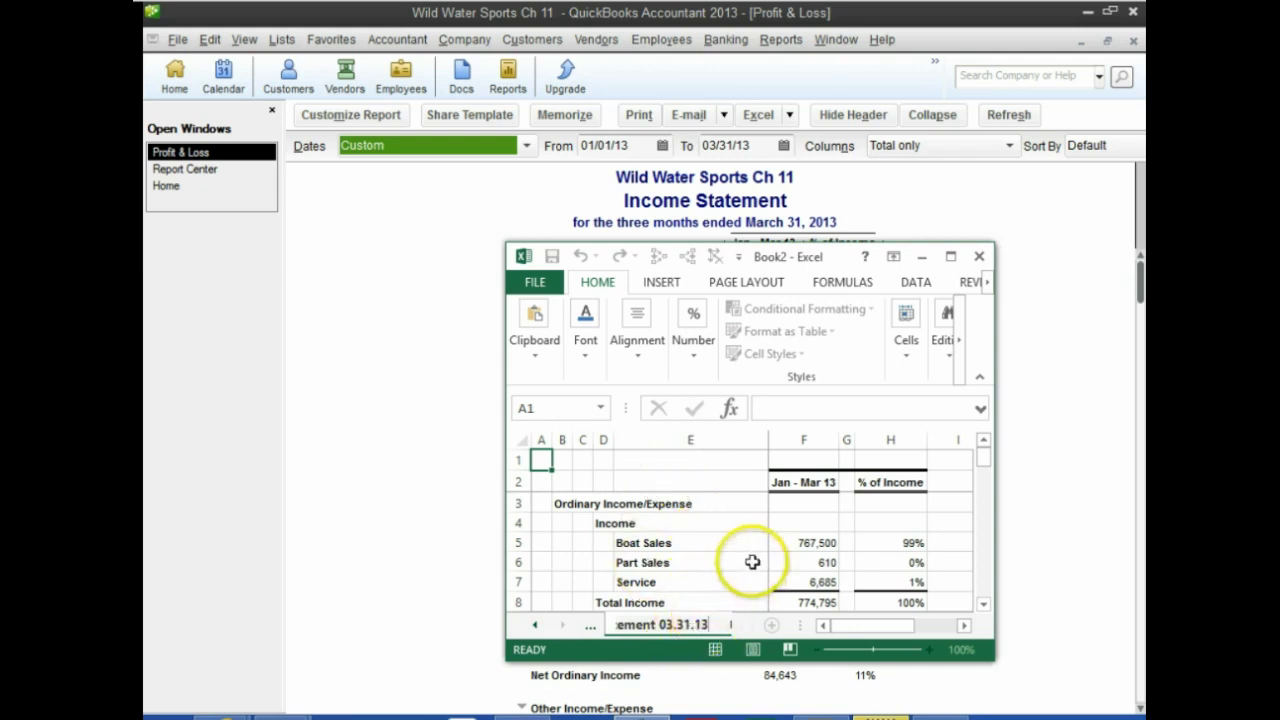
{"action": "key", "text": "Return"}
{"action": "left_click", "coordinate": [693, 543]}
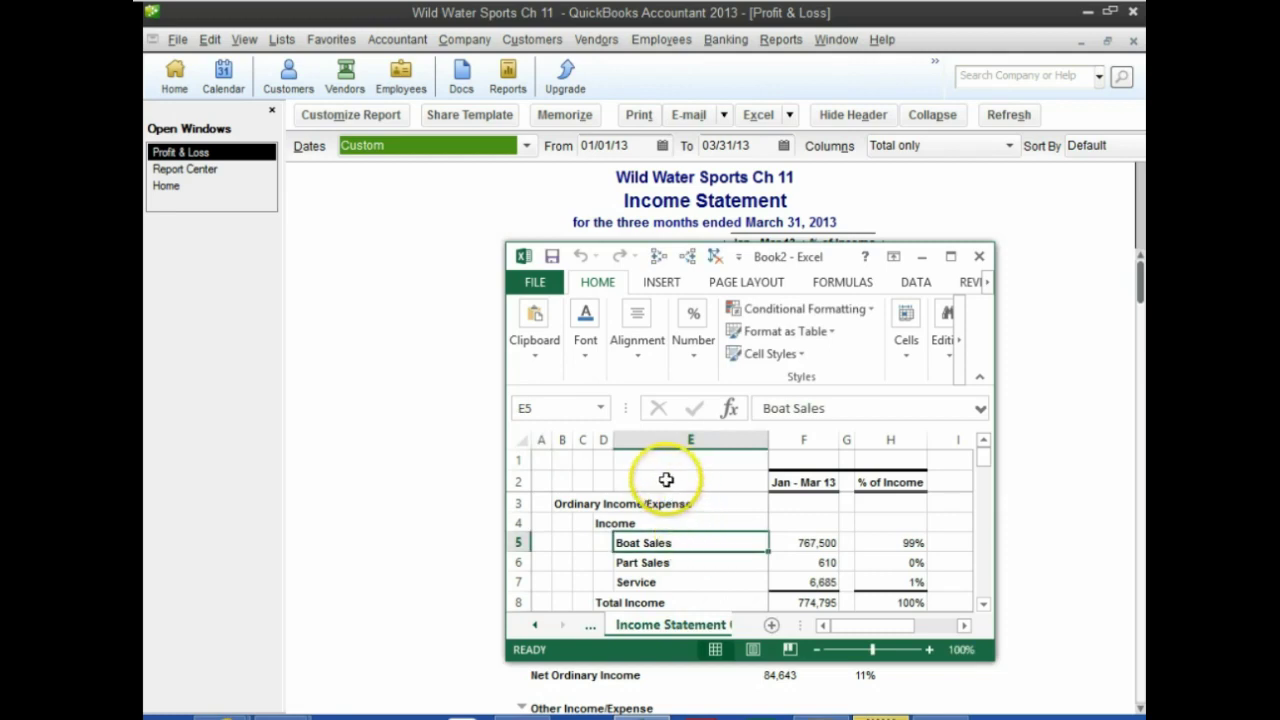
Maximize the exported workbook and start saving a copy in the Week 4 folder under AC1320 Quickbooks on the Desktop.
{"action": "left_click", "coordinate": [950, 256]}
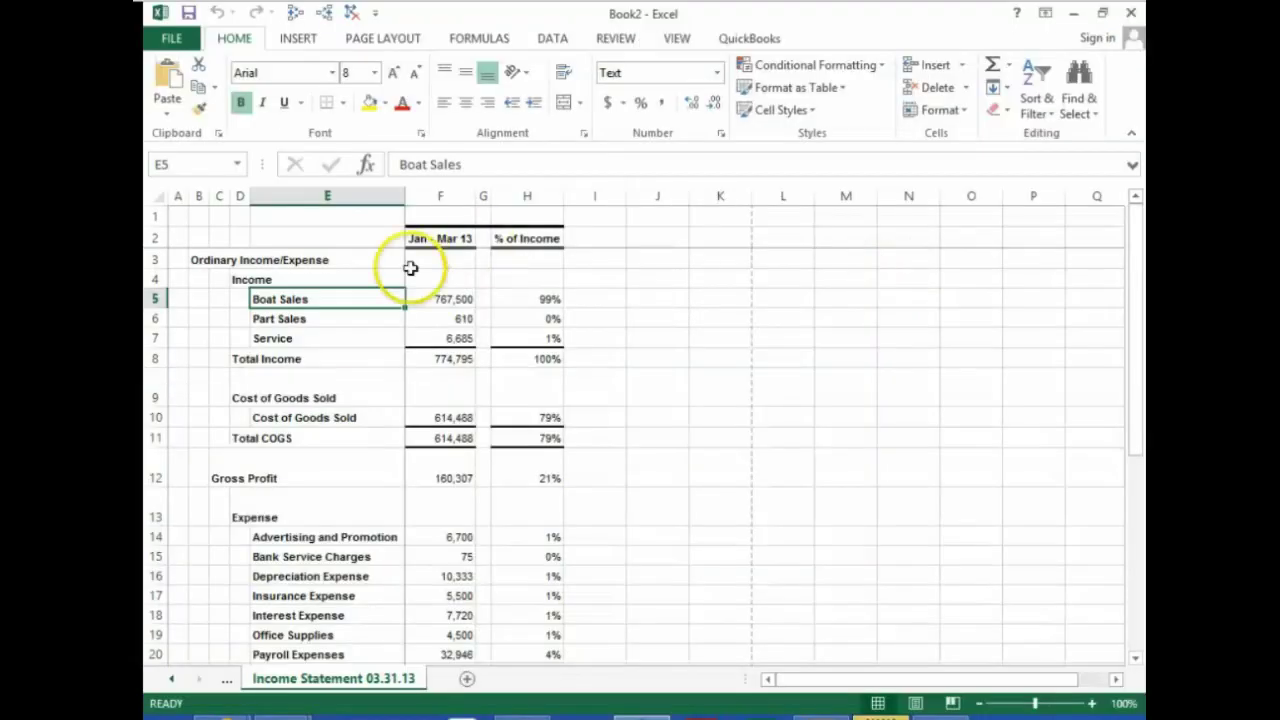
{"action": "left_click", "coordinate": [172, 38]}
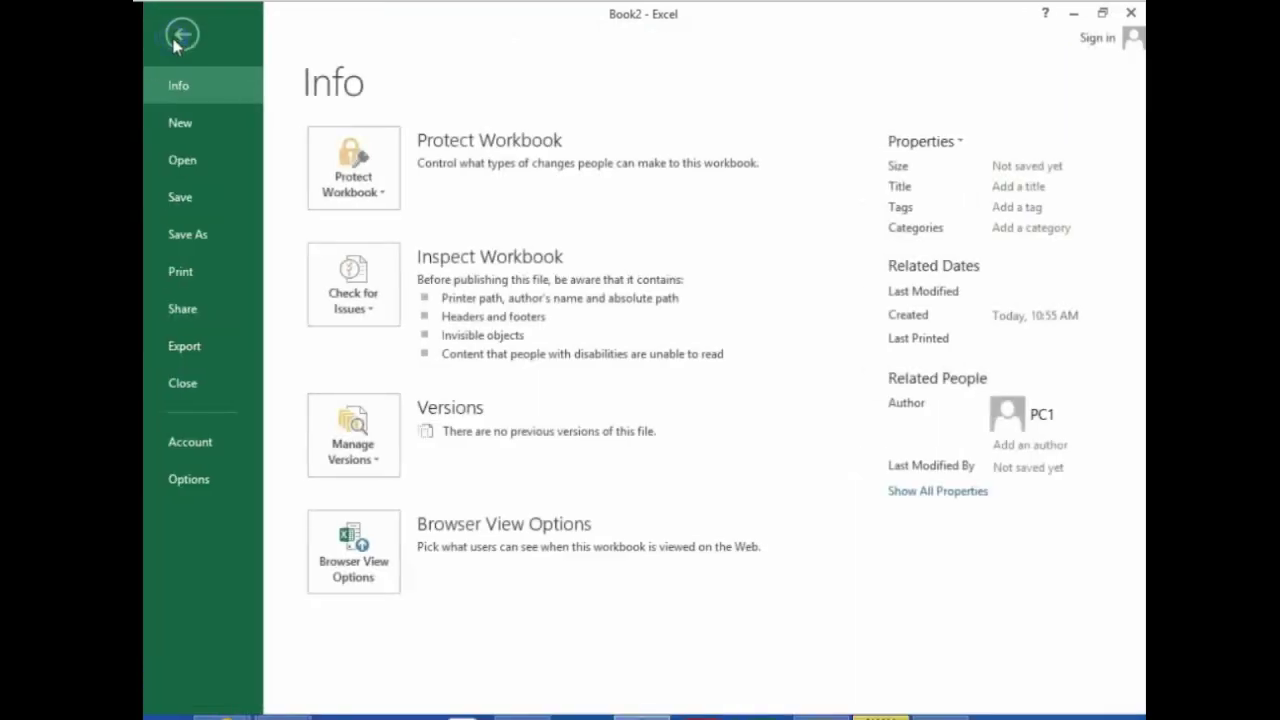
{"action": "left_click", "coordinate": [188, 234]}
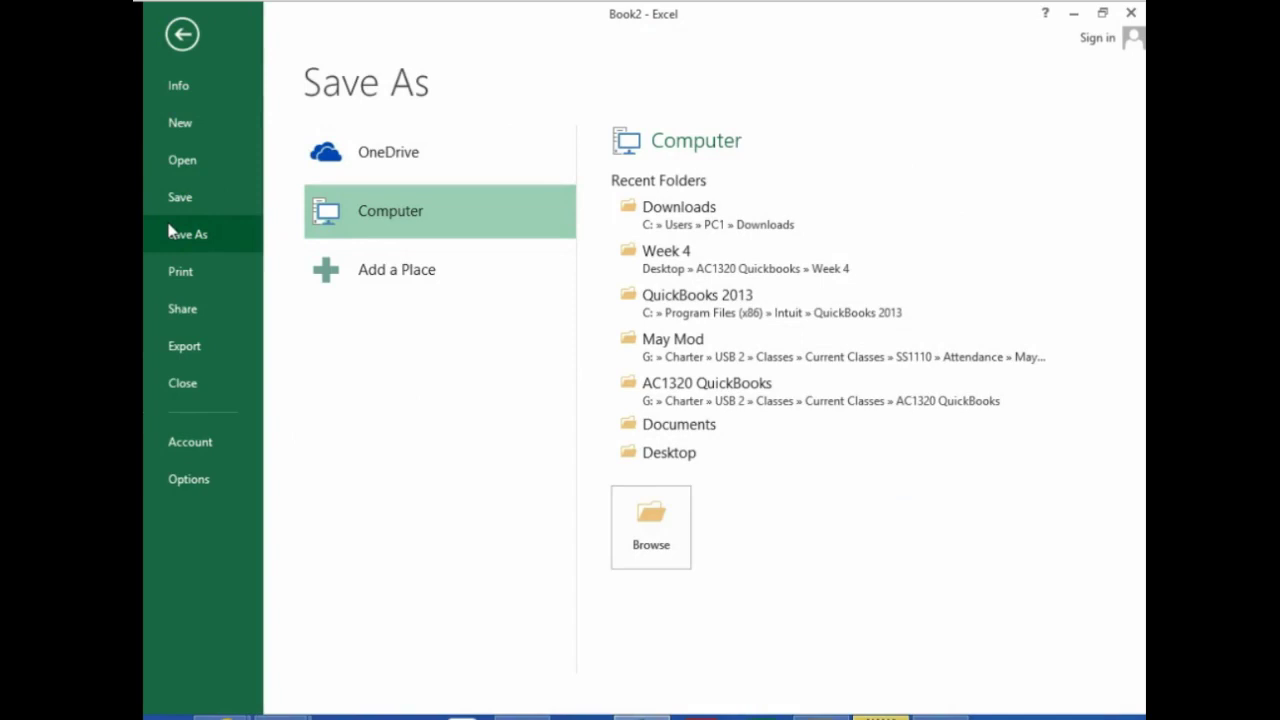
{"action": "left_click", "coordinate": [648, 518]}
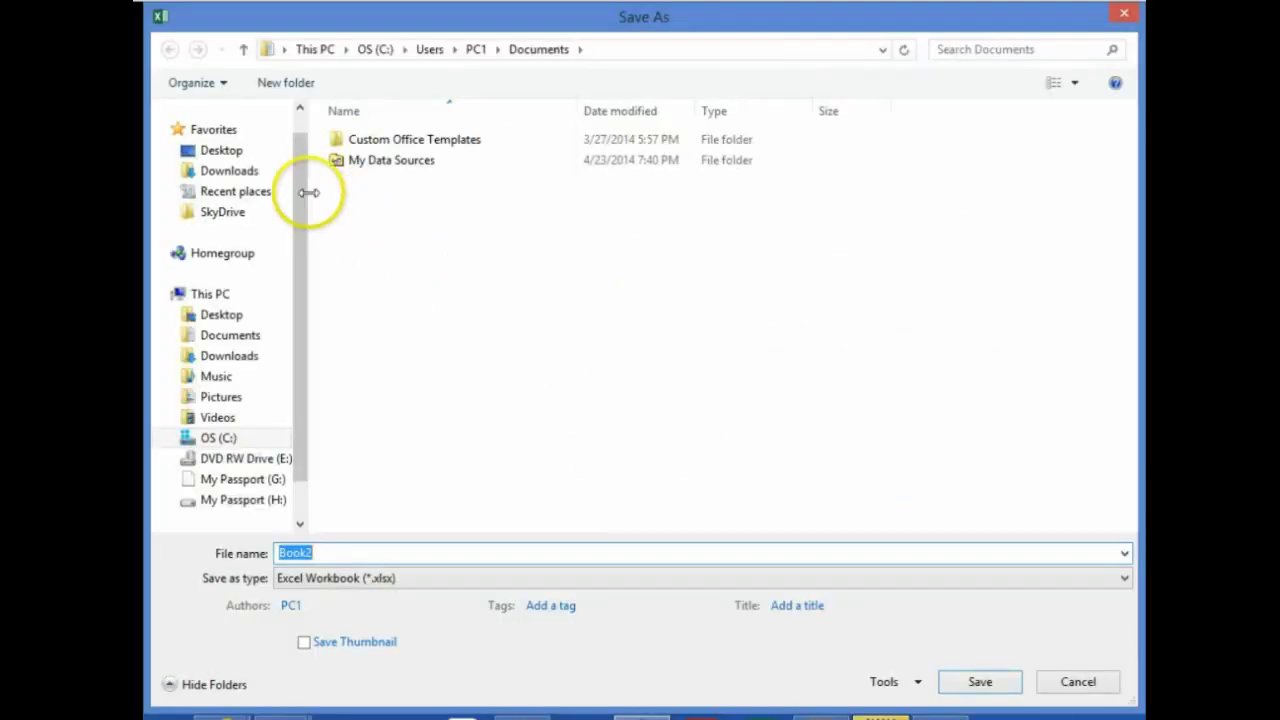
{"action": "left_click", "coordinate": [224, 152]}
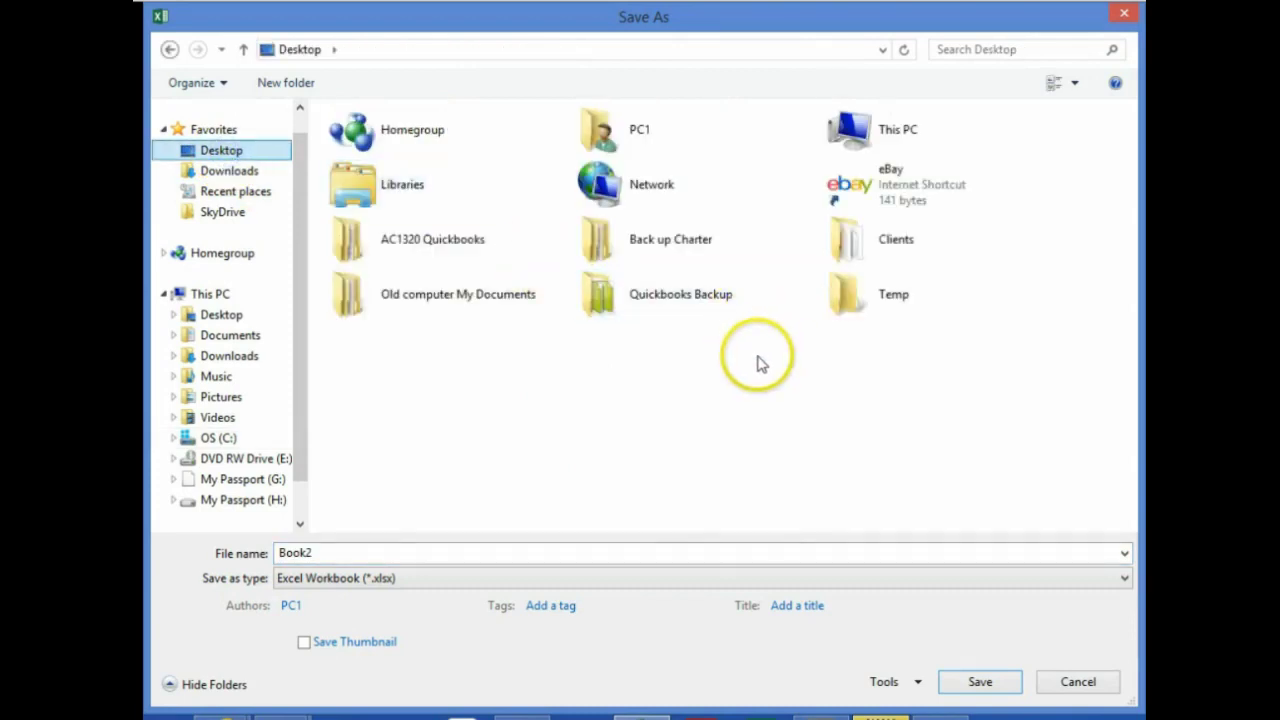
{"action": "left_click", "coordinate": [349, 249]}
{"action": "double_click", "coordinate": [349, 249]}
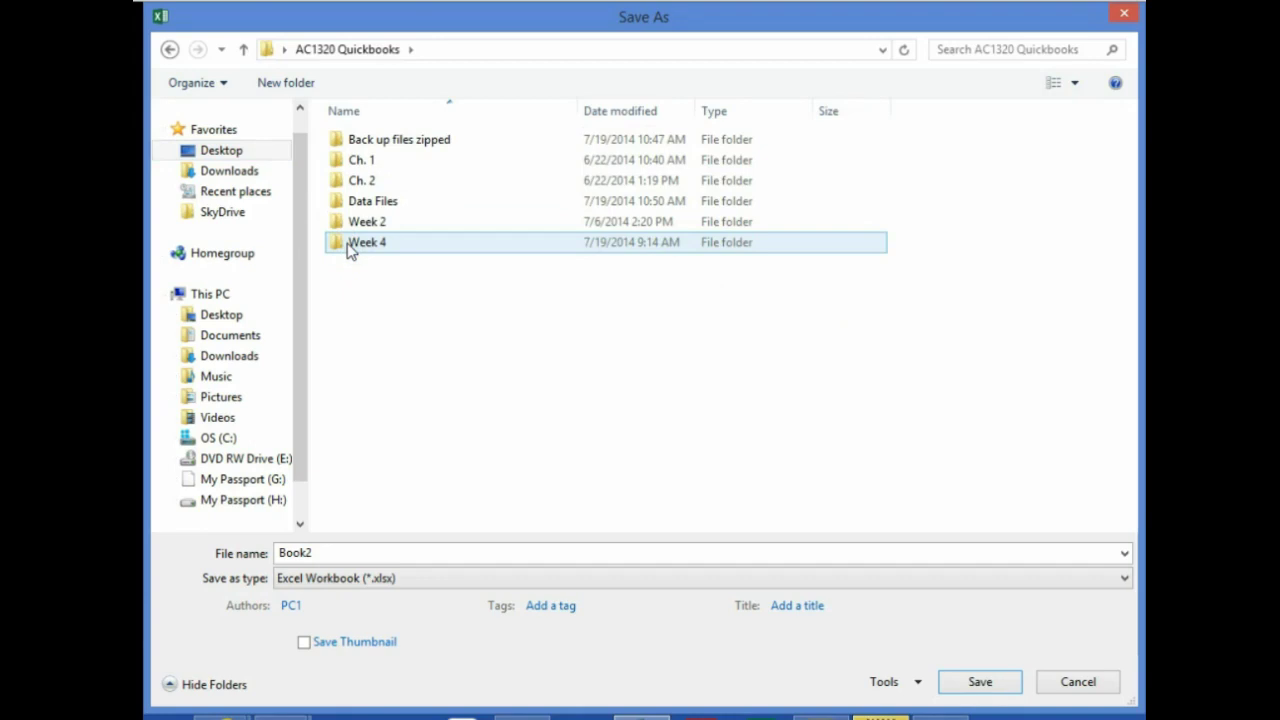
{"action": "left_click", "coordinate": [355, 250]}
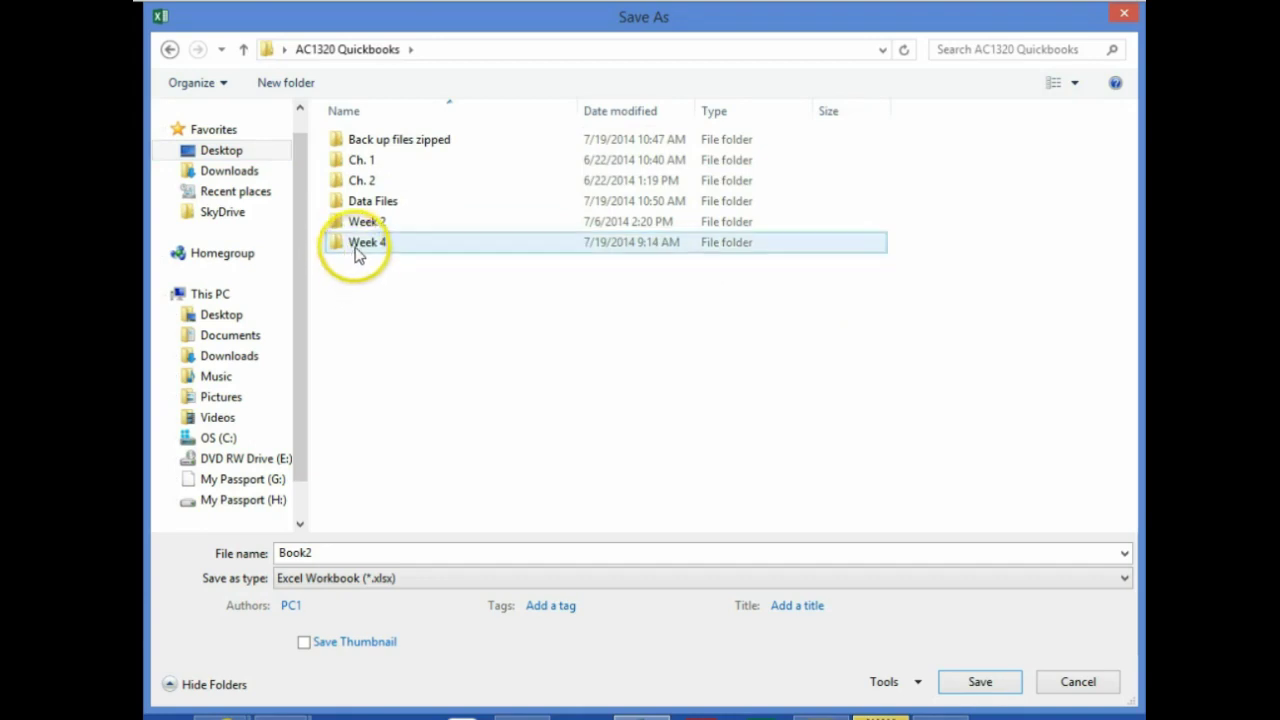
{"action": "double_click", "coordinate": [357, 250]}
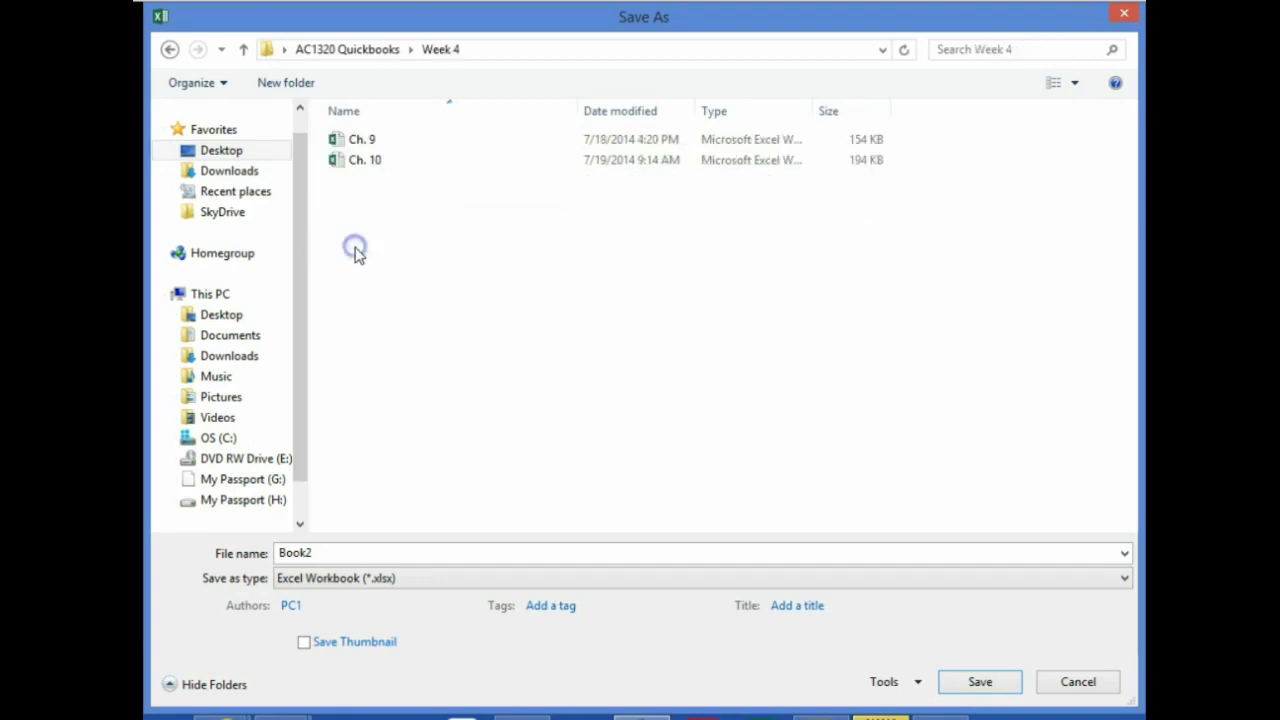
Name the workbook Ch. 11 and save it as an Excel Workbook.
{"action": "double_click", "coordinate": [328, 550]}
{"action": "type", "text": "Ch."}
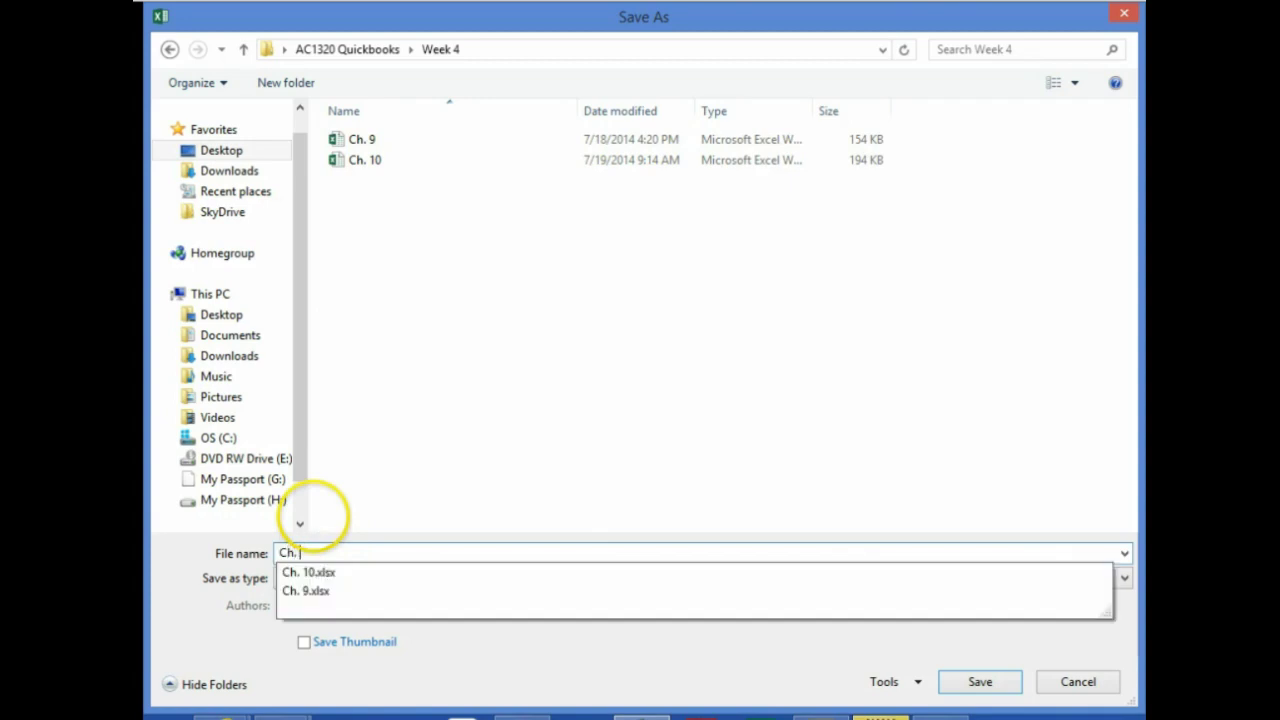
{"action": "type", "text": " 11"}
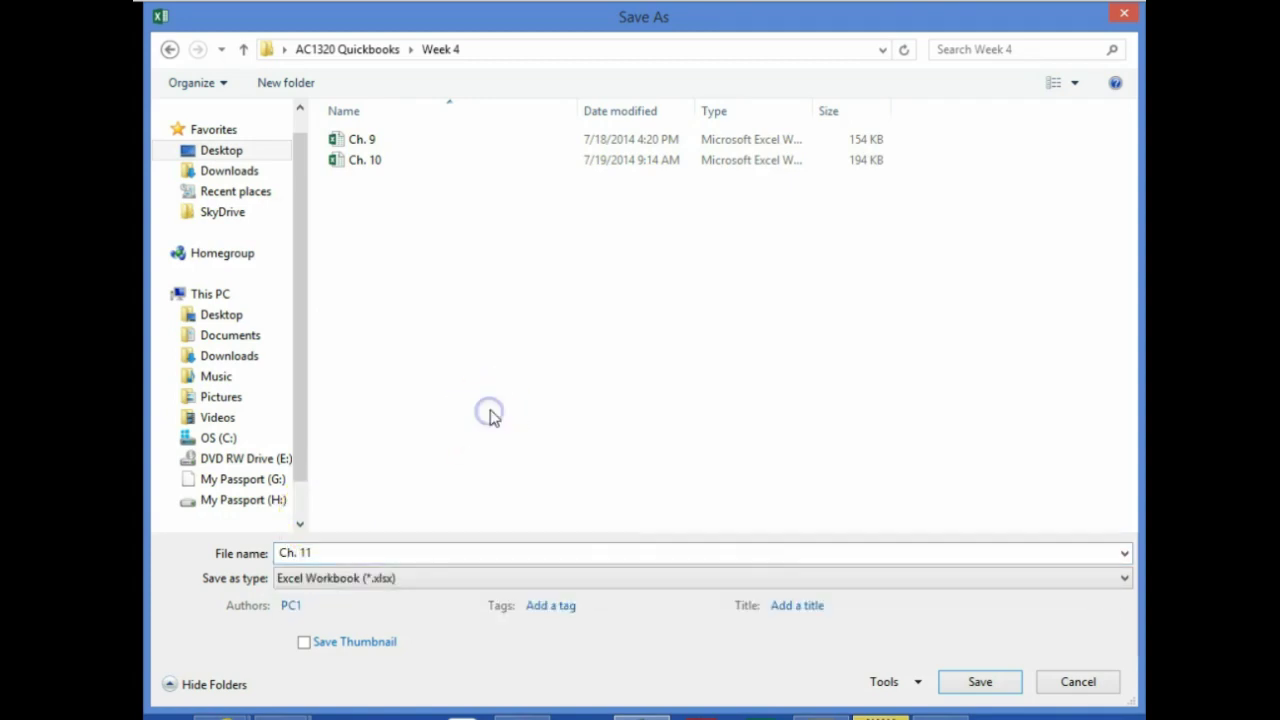
{"action": "left_click", "coordinate": [972, 690]}
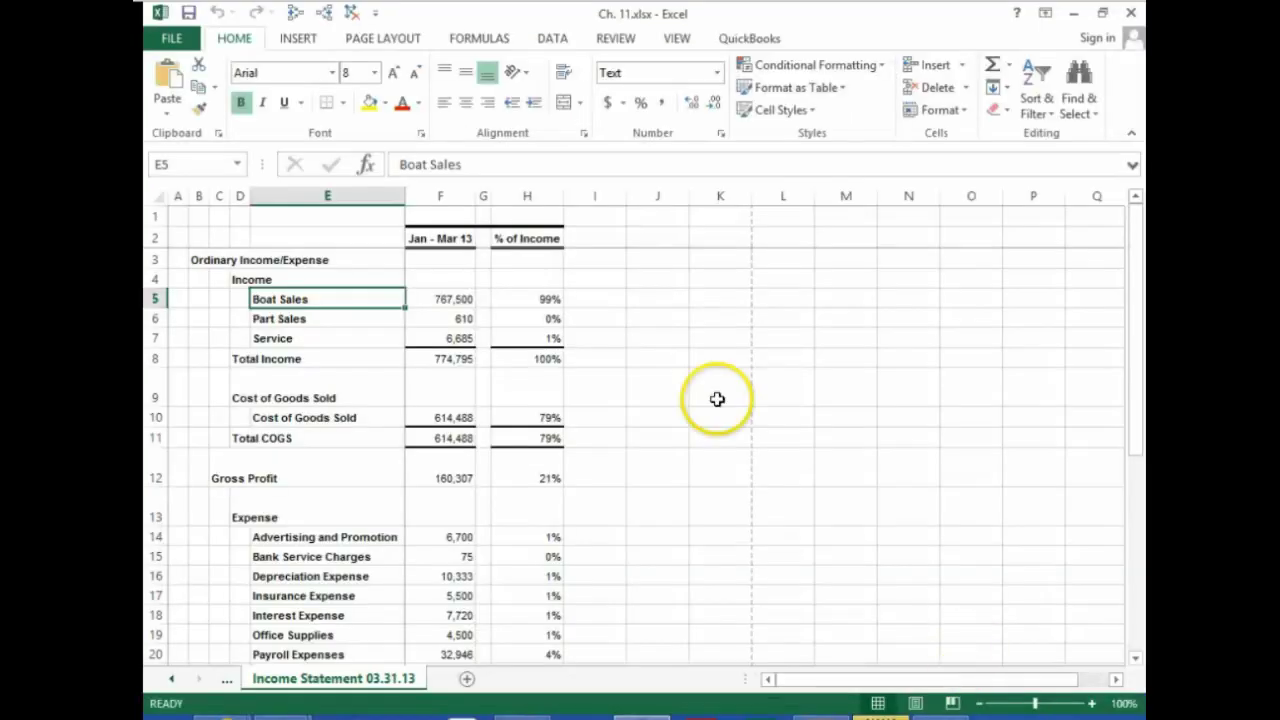
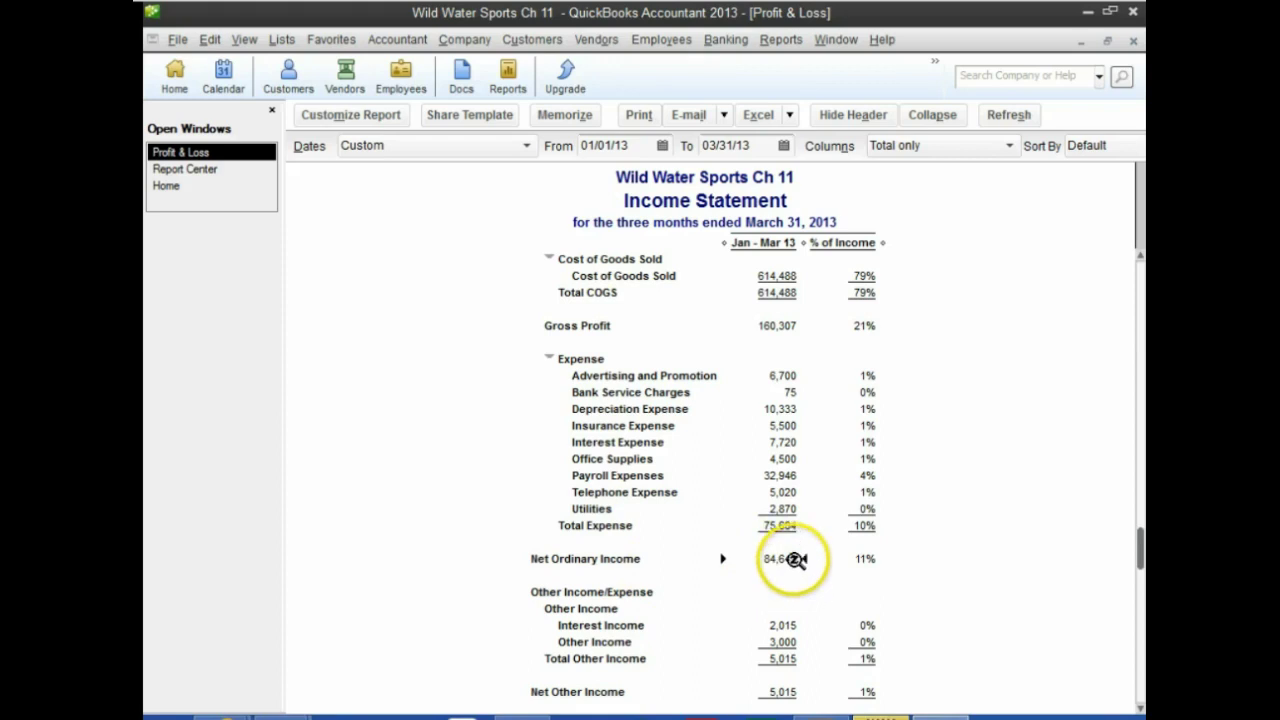
Switch to QuickBooks and review the Income Statement from the other income and net income lines back up to the income section.
{"action": "scroll", "coordinate": [800, 562], "scroll_direction": "down", "scroll_amount": 2}
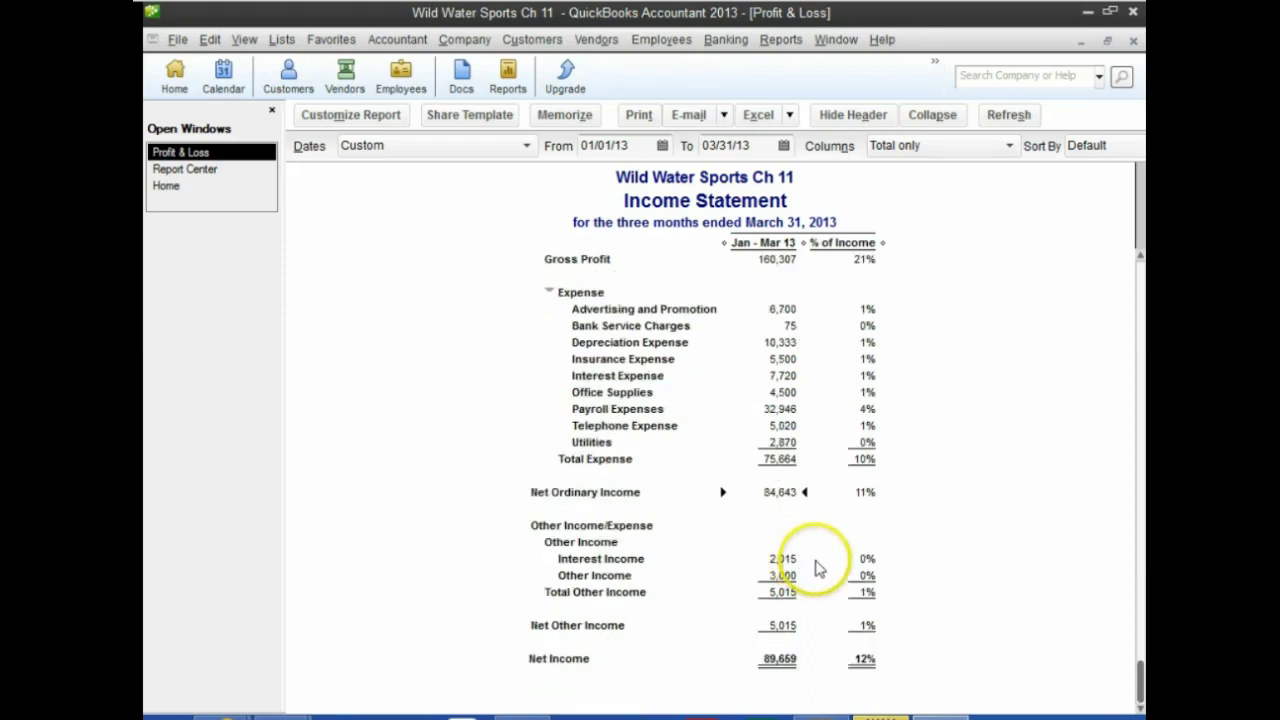
{"action": "left_click", "coordinate": [780, 562]}
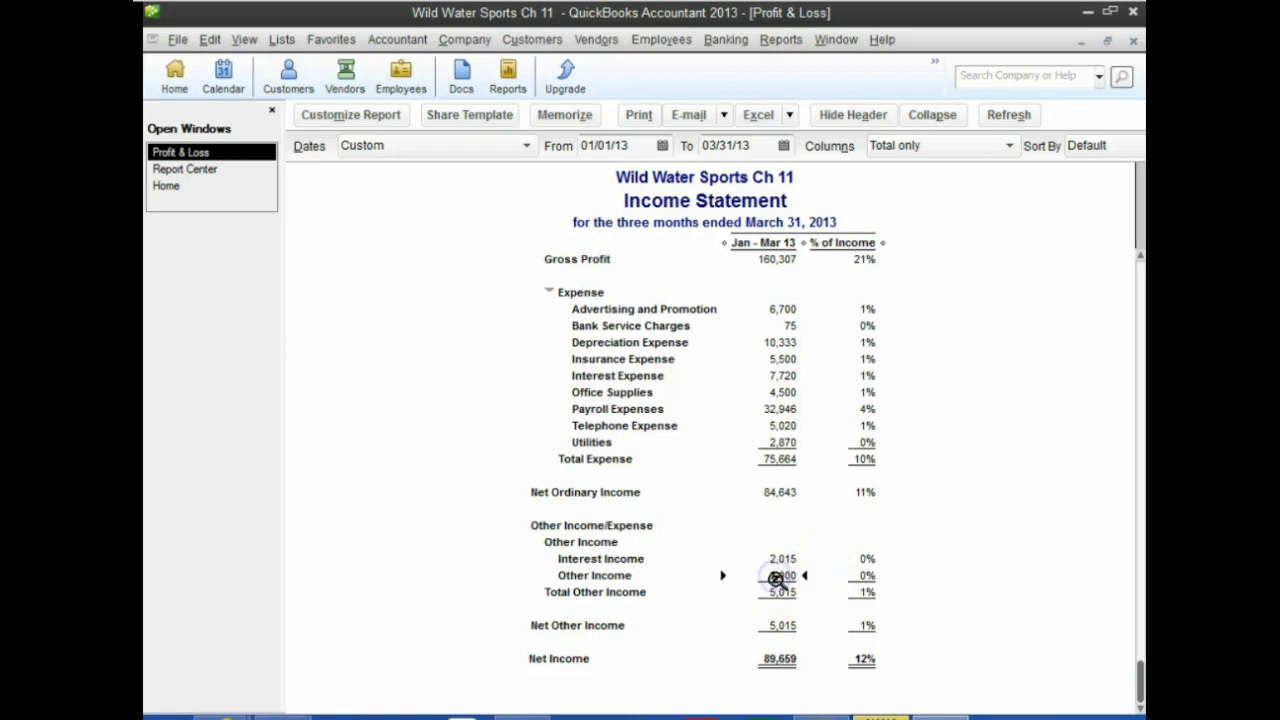
{"action": "left_click", "coordinate": [787, 659]}
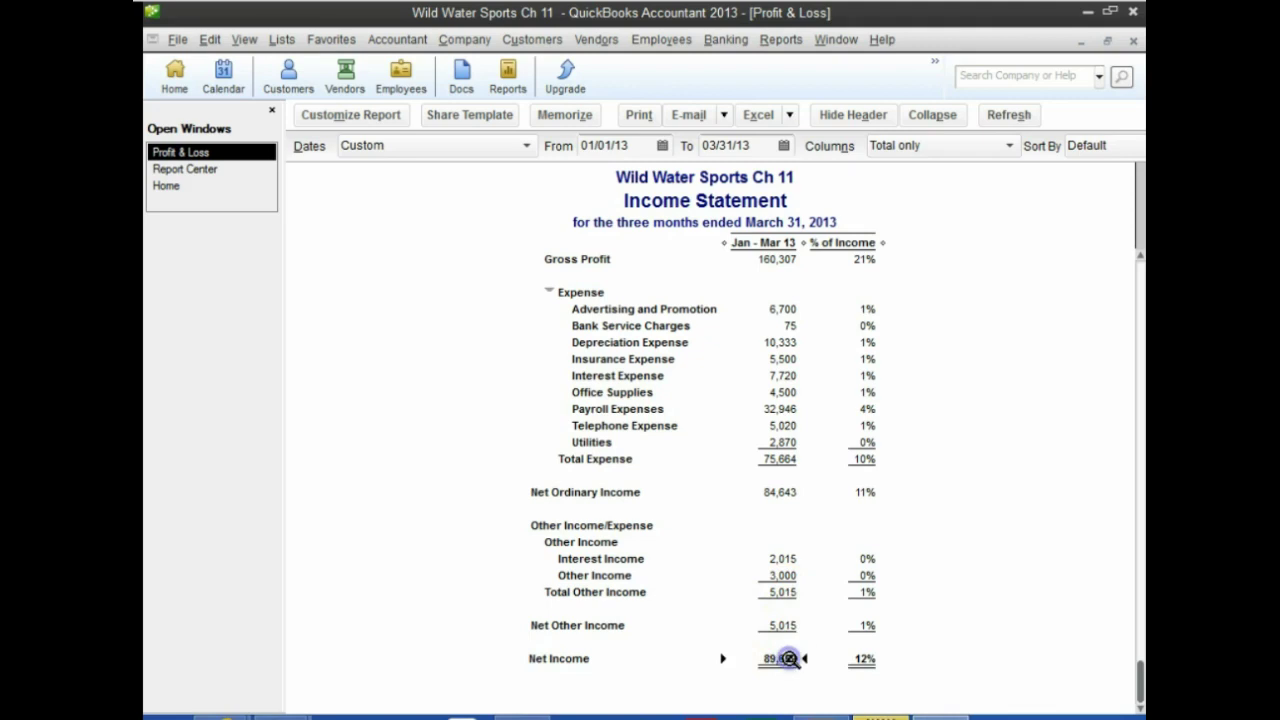
{"action": "scroll", "coordinate": [778, 640], "scroll_direction": "up", "scroll_amount": 3}
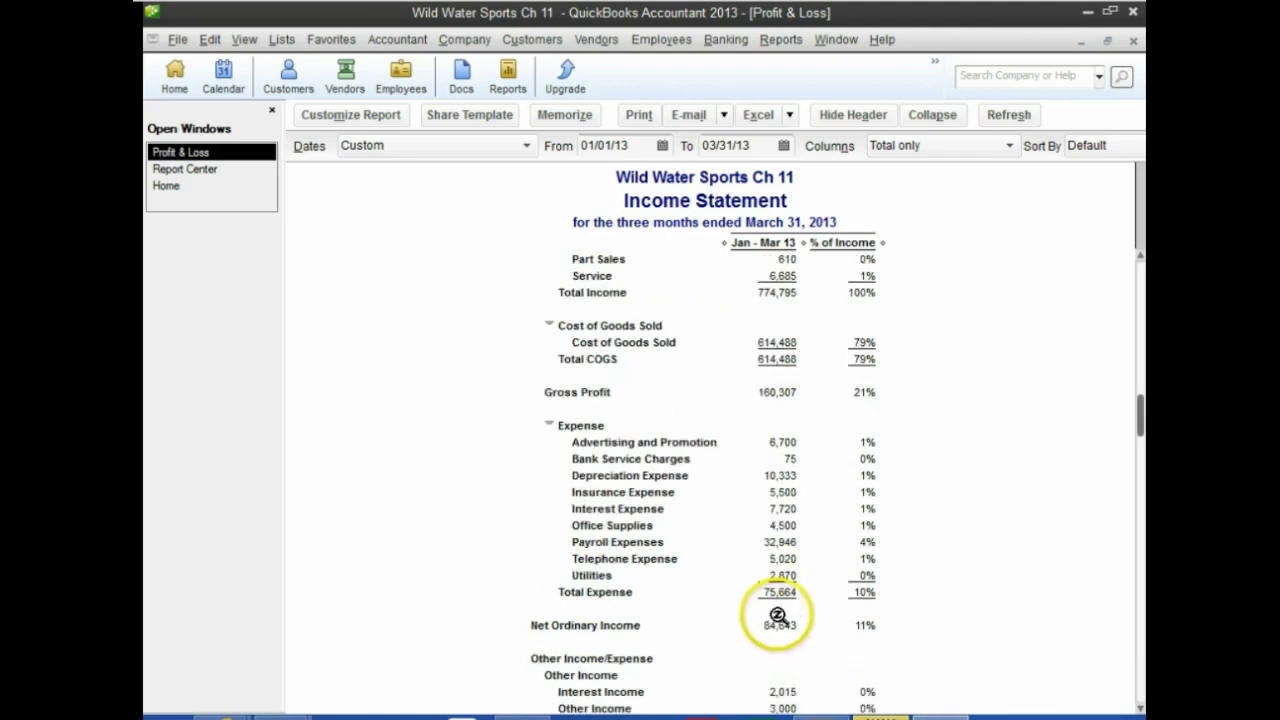
{"action": "scroll", "coordinate": [768, 608], "scroll_direction": "up", "scroll_amount": 1}
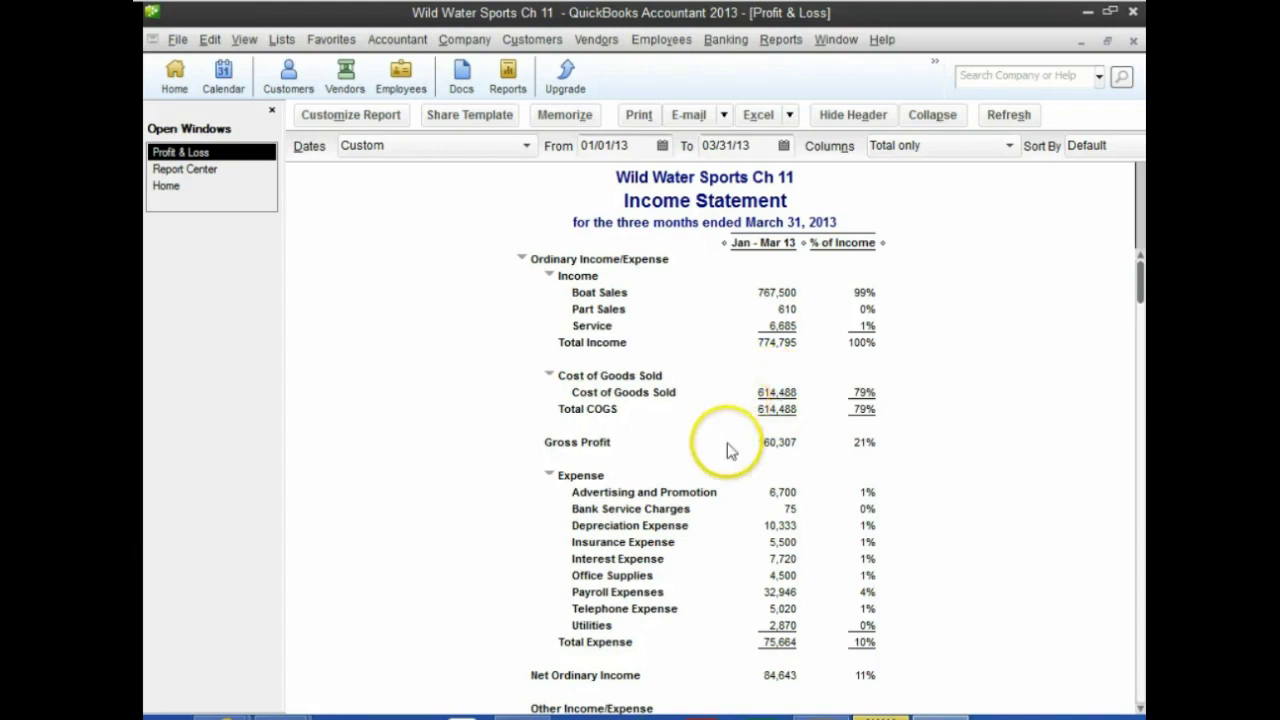
Check the cost of goods sold percentage of total income by dividing 614488 by 774795 in Calculator.
{"action": "left_click", "coordinate": [777, 342]}
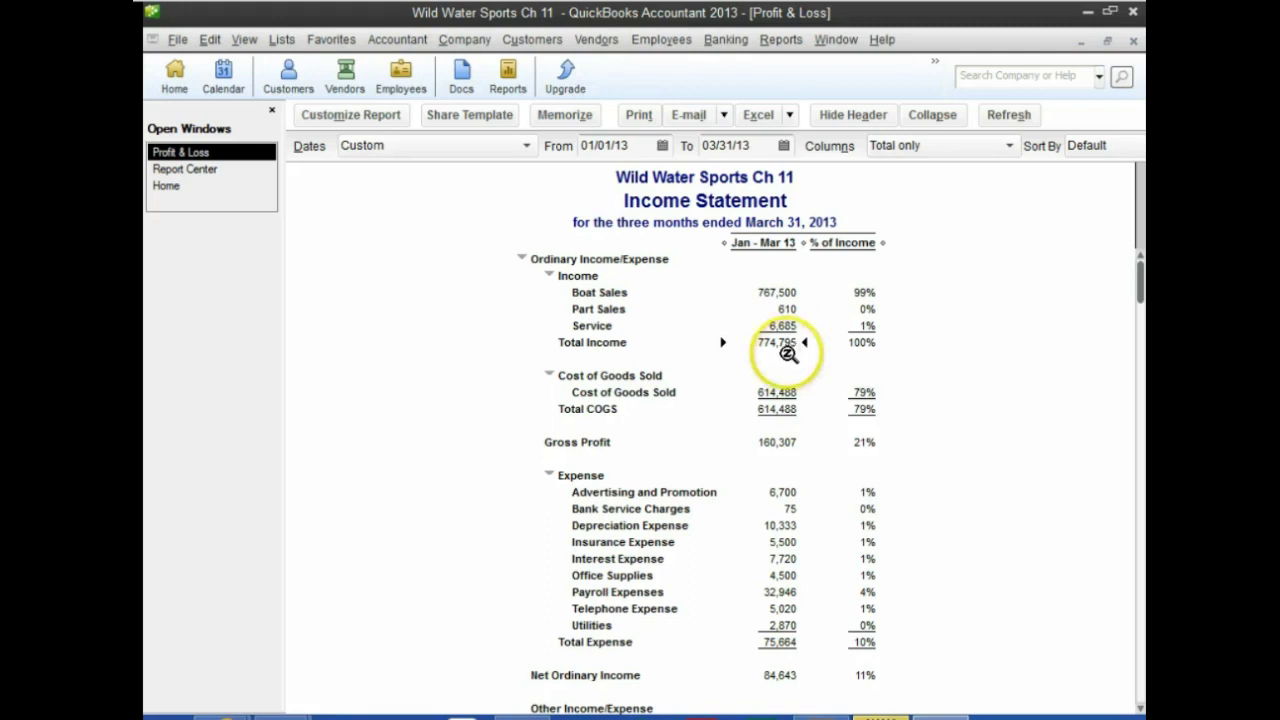
{"action": "left_click_drag", "start_coordinate": [500, 343], "coordinate": [988, 309]}
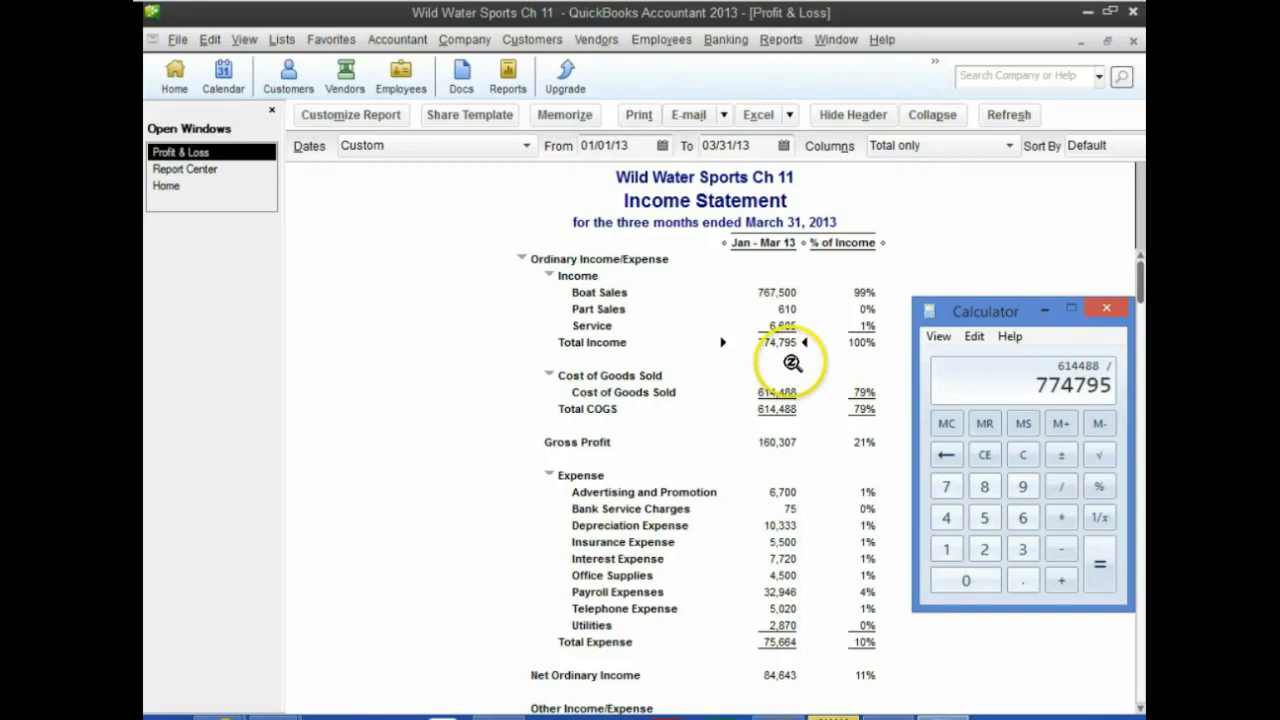
{"action": "key", "text": "Return"}
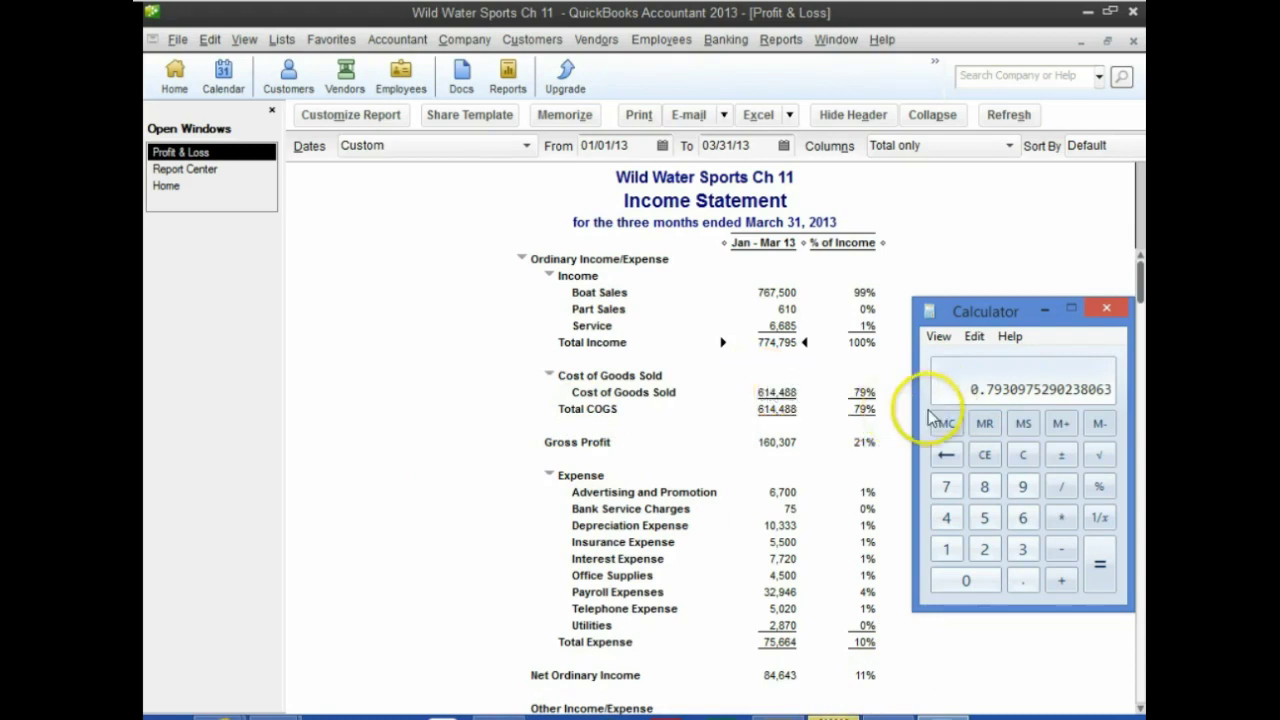
{"action": "left_click", "coordinate": [540, 388]}
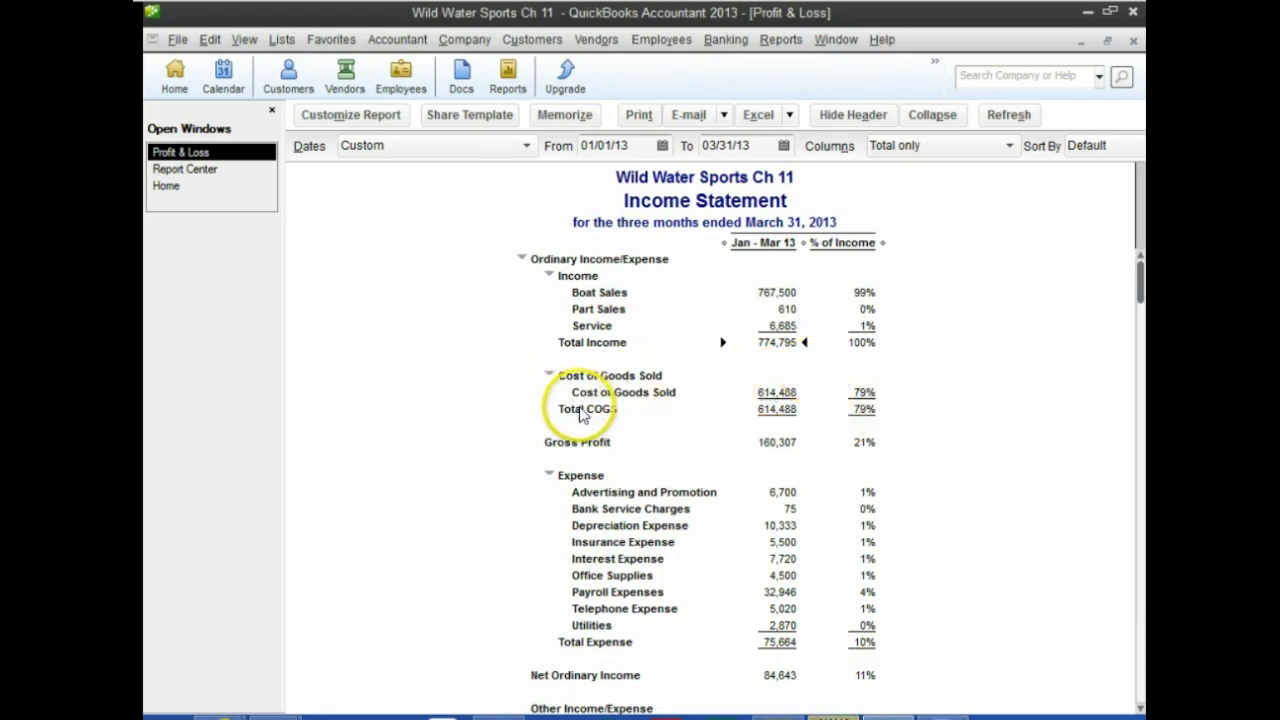
Switch to the CourseSmart textbook and read the sorting and printing instructions below Figure 11.1 on page 315.
{"action": "mouse_move", "coordinate": [285, 710]}
{"action": "left_click", "coordinate": [286, 663]}
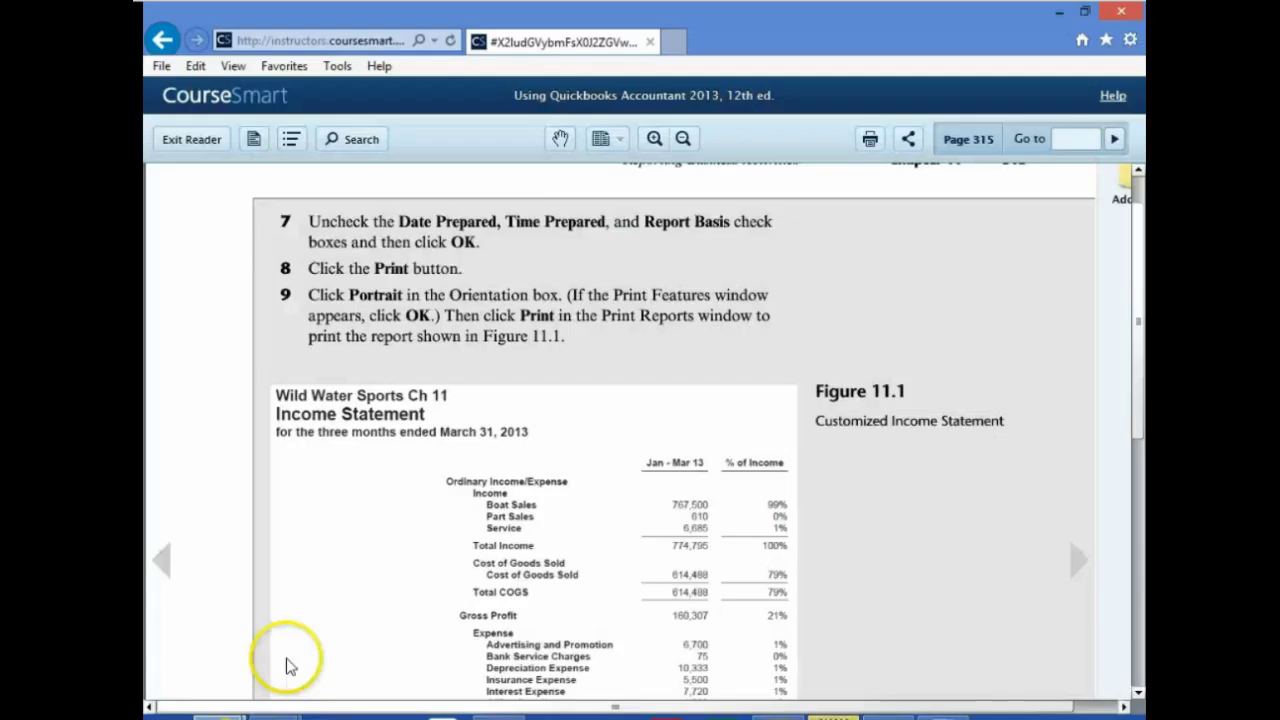
{"action": "scroll", "coordinate": [508, 535], "scroll_direction": "down", "scroll_amount": 8}
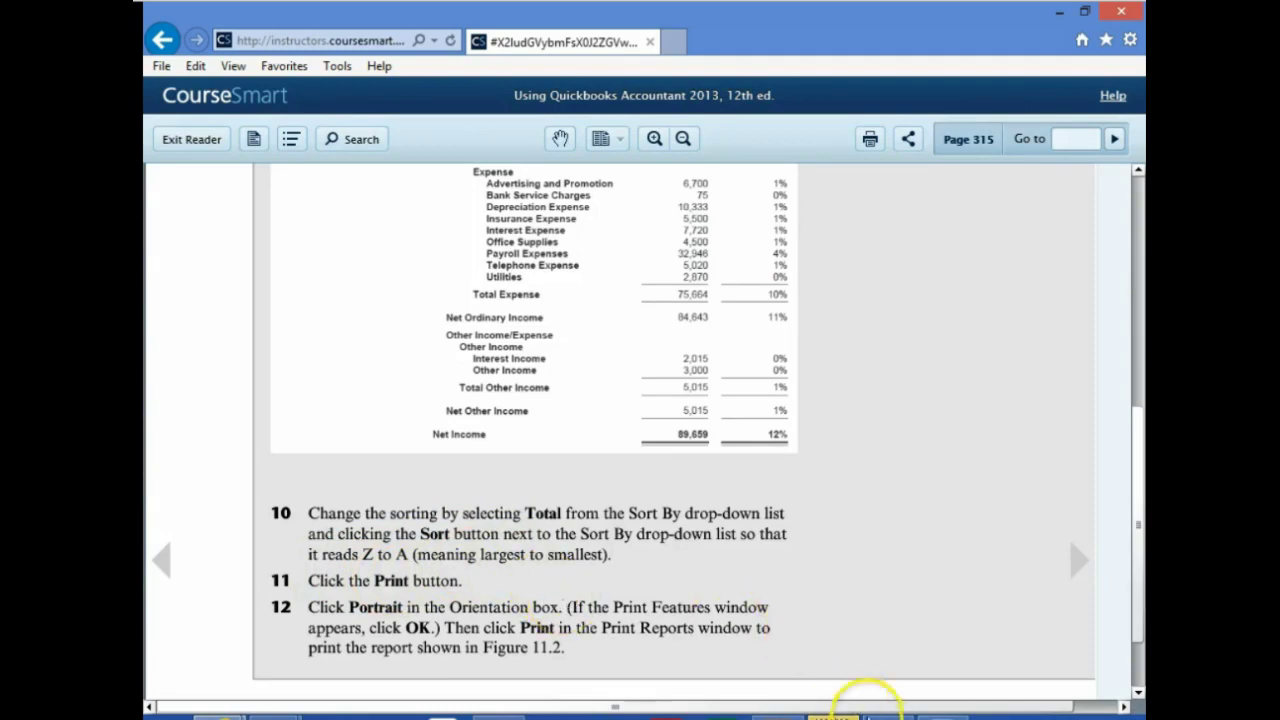
Return to QuickBooks and sort the Income Statement by Total in descending order.
{"action": "left_click", "coordinate": [887, 712]}
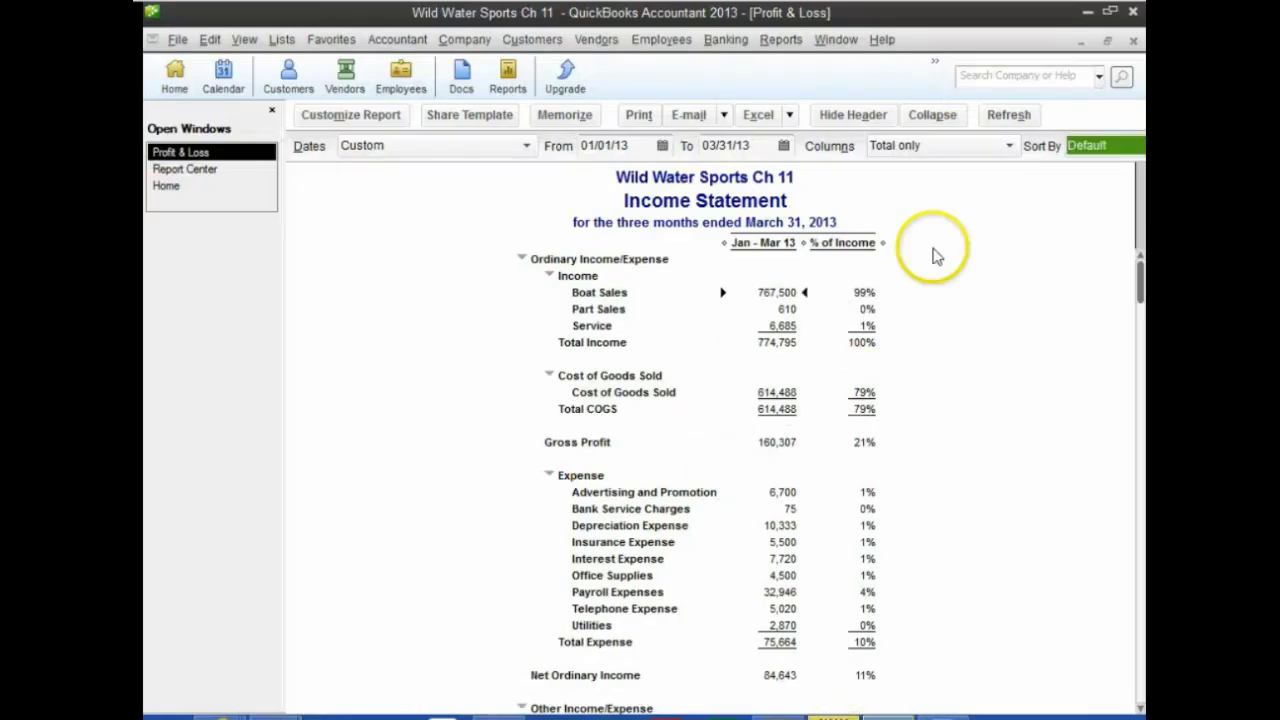
{"action": "left_click", "coordinate": [1104, 146]}
{"action": "left_click", "coordinate": [1072, 200]}
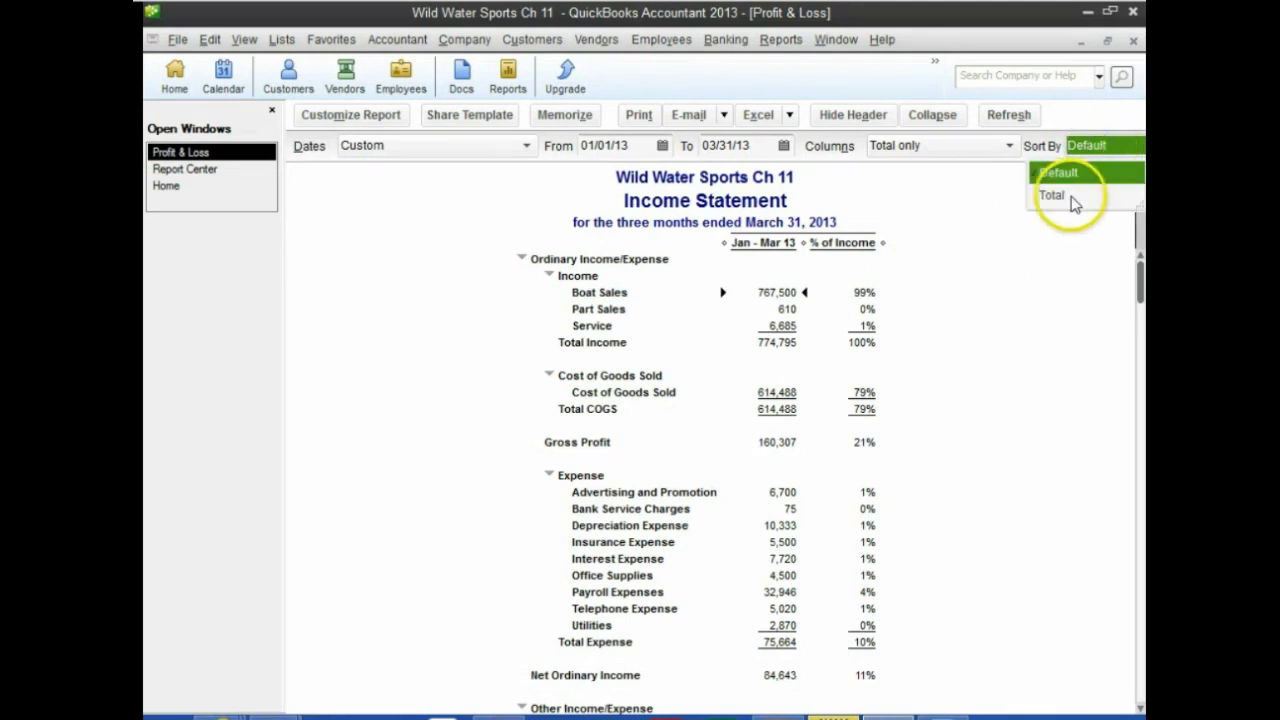
{"action": "left_click", "coordinate": [1072, 200]}
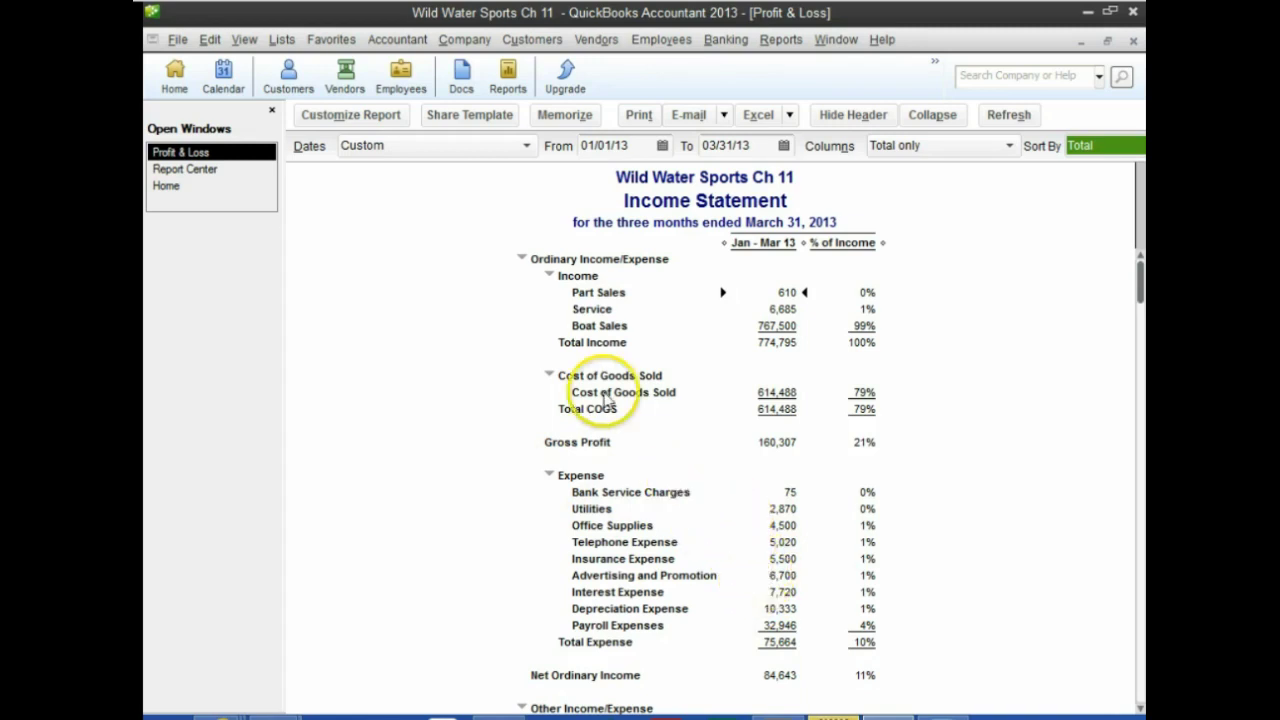
{"action": "left_click", "coordinate": [366, 118]}
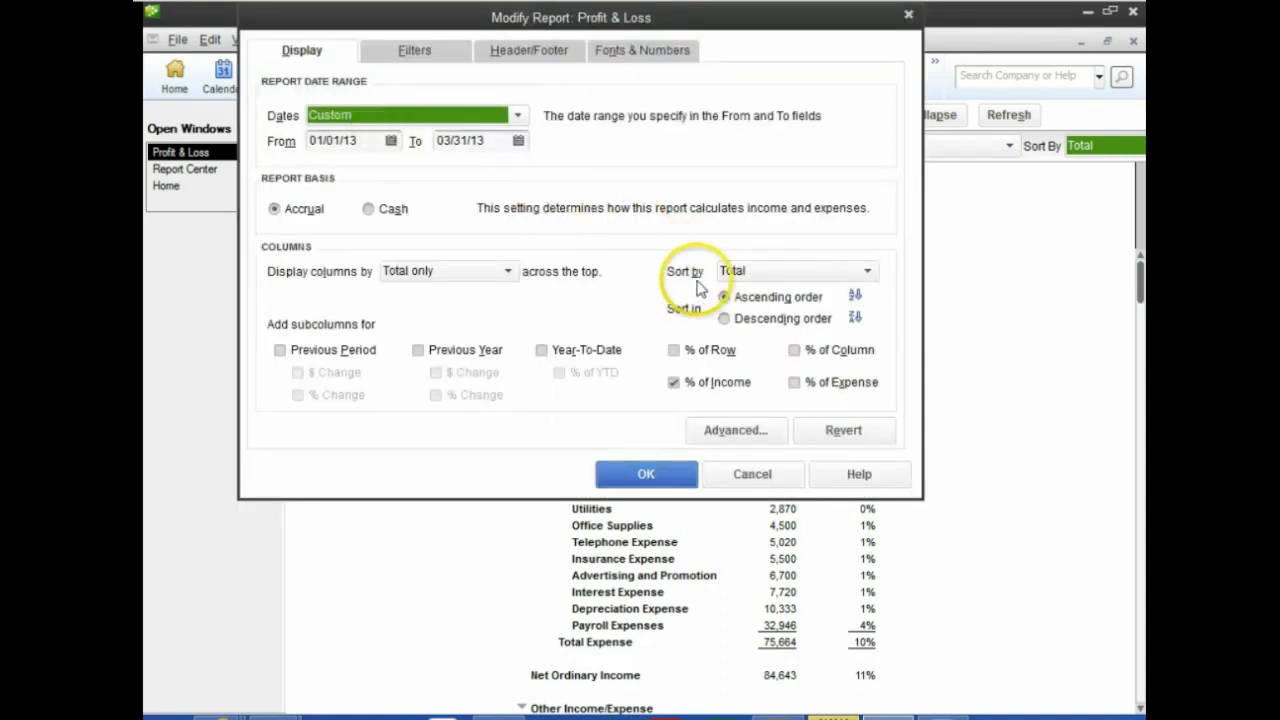
{"action": "left_click", "coordinate": [724, 319]}
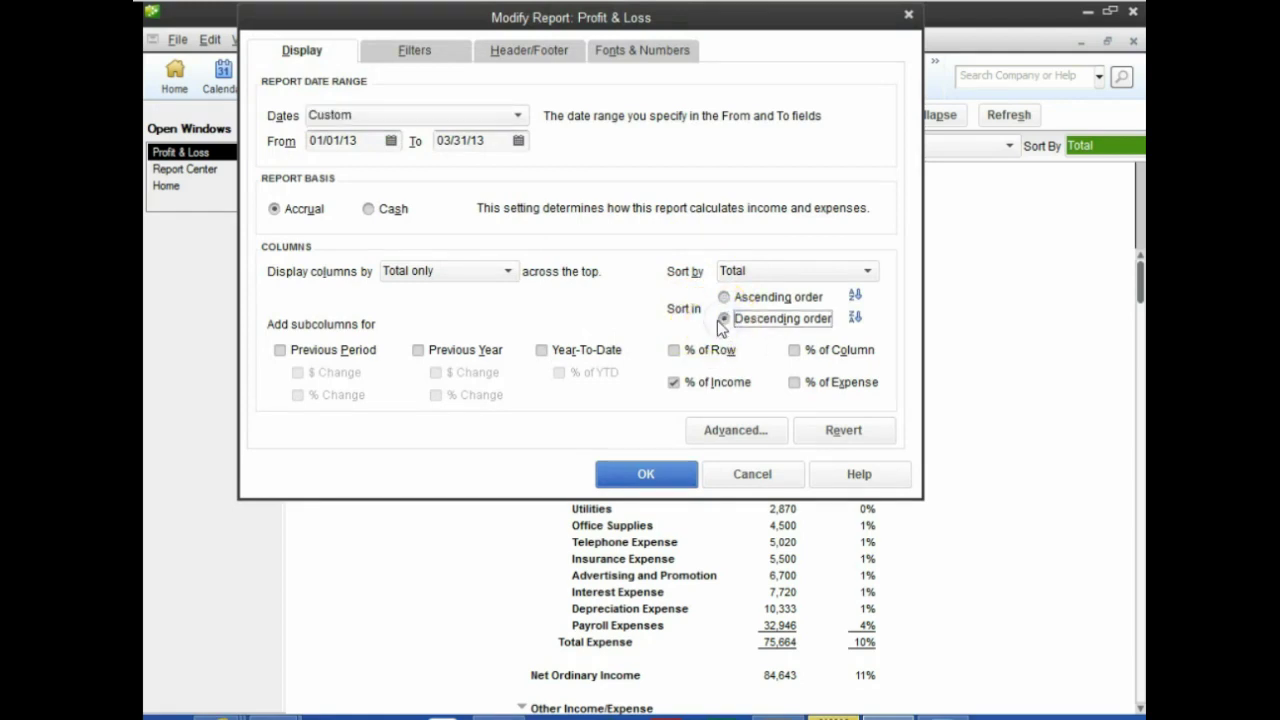
{"action": "left_click", "coordinate": [651, 475]}
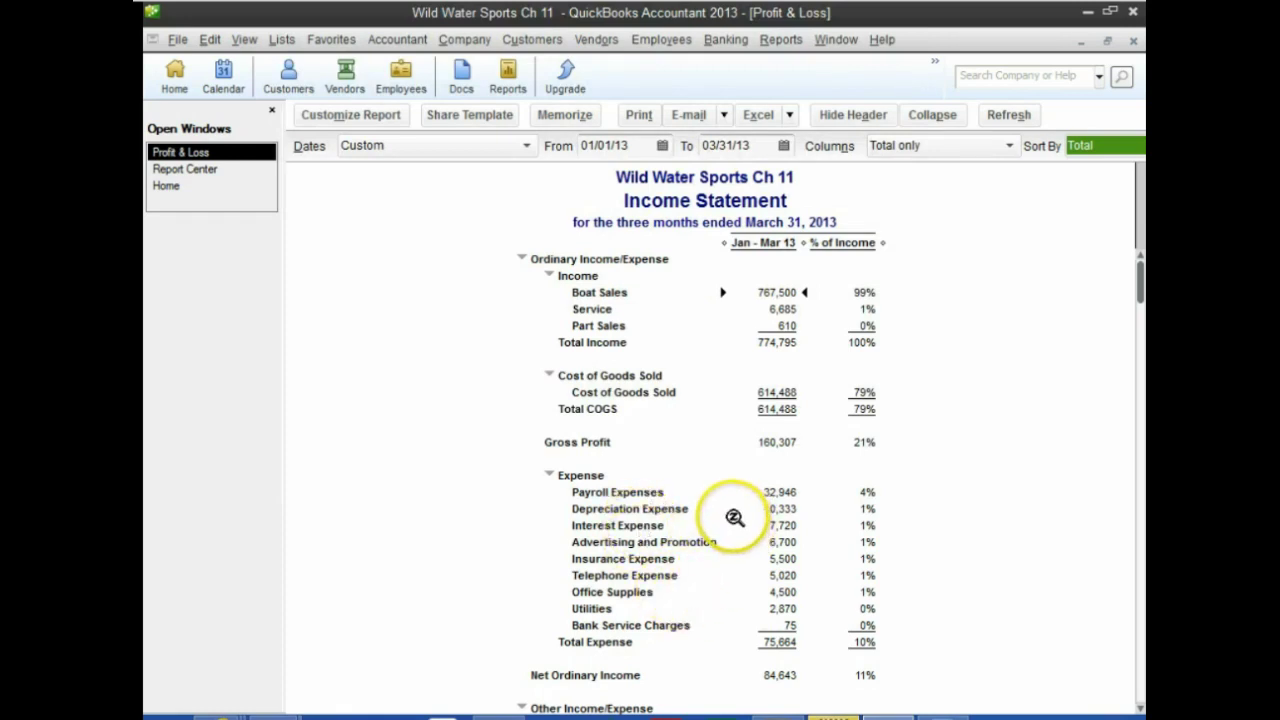
Switch back to the CourseSmart textbook and check steps 10 to 12 on page 315.
{"action": "mouse_move", "coordinate": [220, 712]}
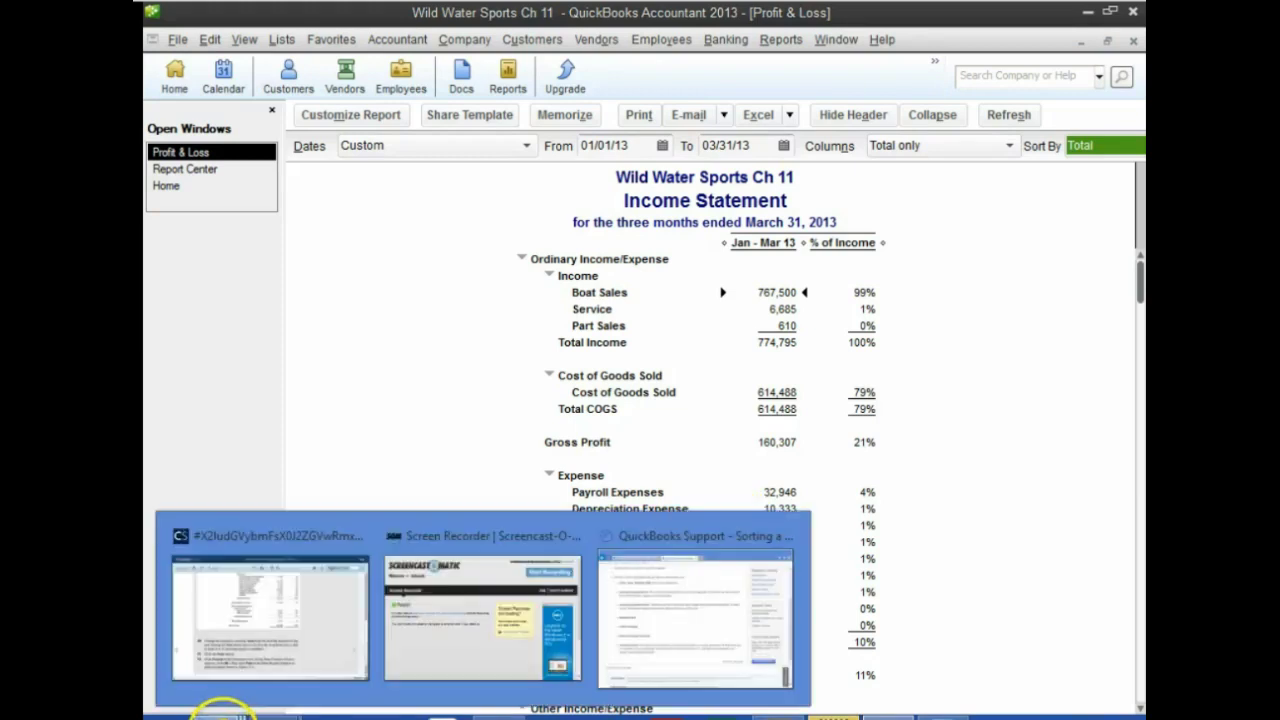
{"action": "left_click", "coordinate": [306, 655]}
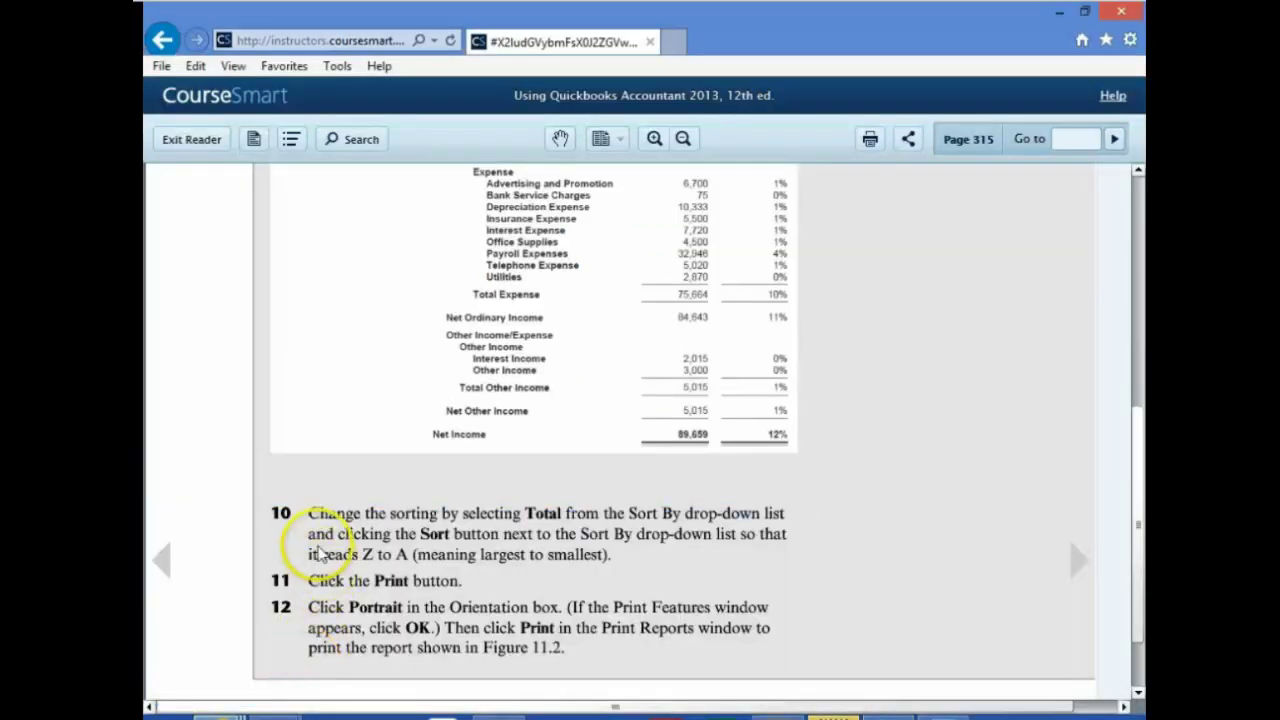
{"action": "scroll", "coordinate": [318, 553], "scroll_direction": "down", "scroll_amount": 1}
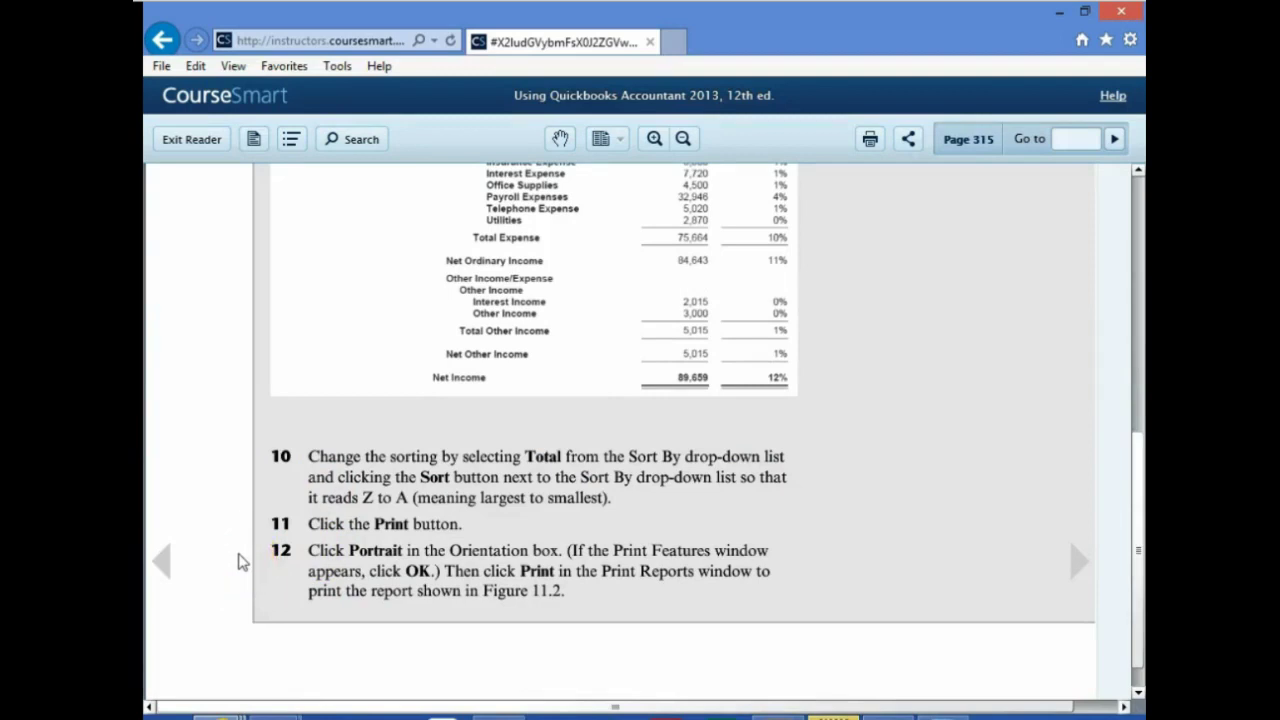
Return to QuickBooks and export the sorted Income Statement as a new worksheet in the existing Ch. 11 workbook in the Week 4 folder.
{"action": "left_click", "coordinate": [905, 710]}
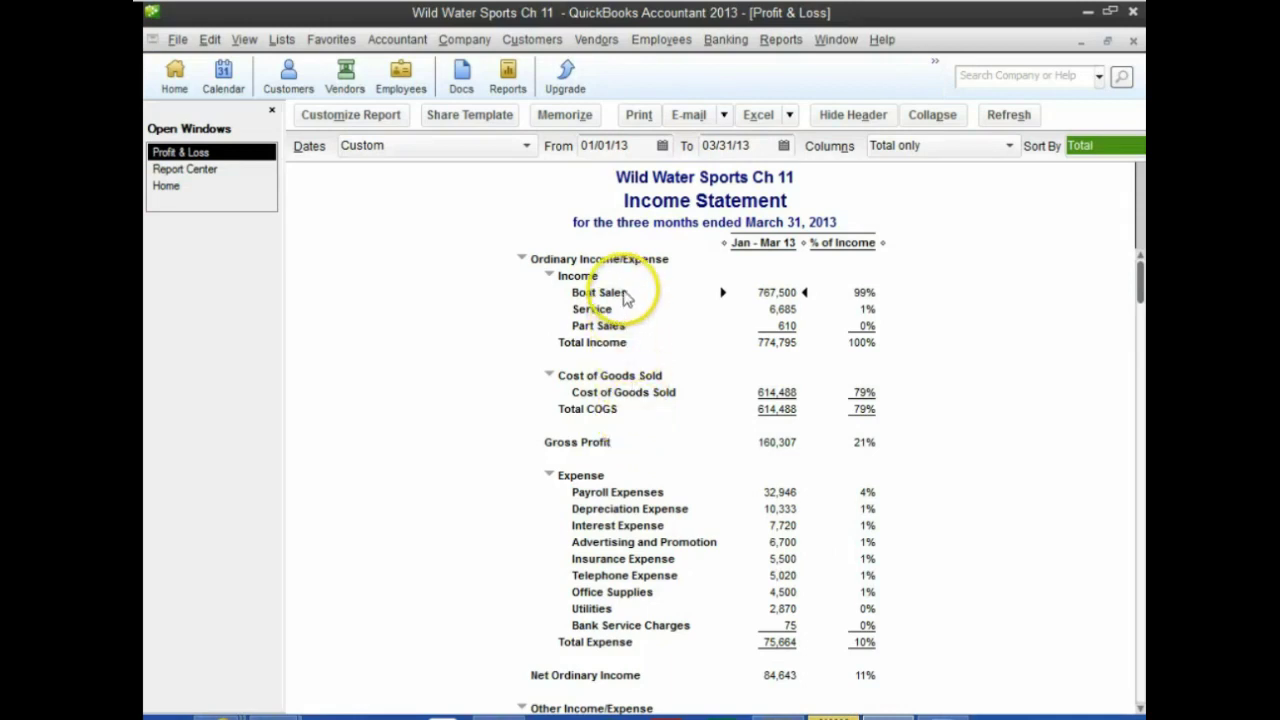
{"action": "left_click", "coordinate": [764, 118]}
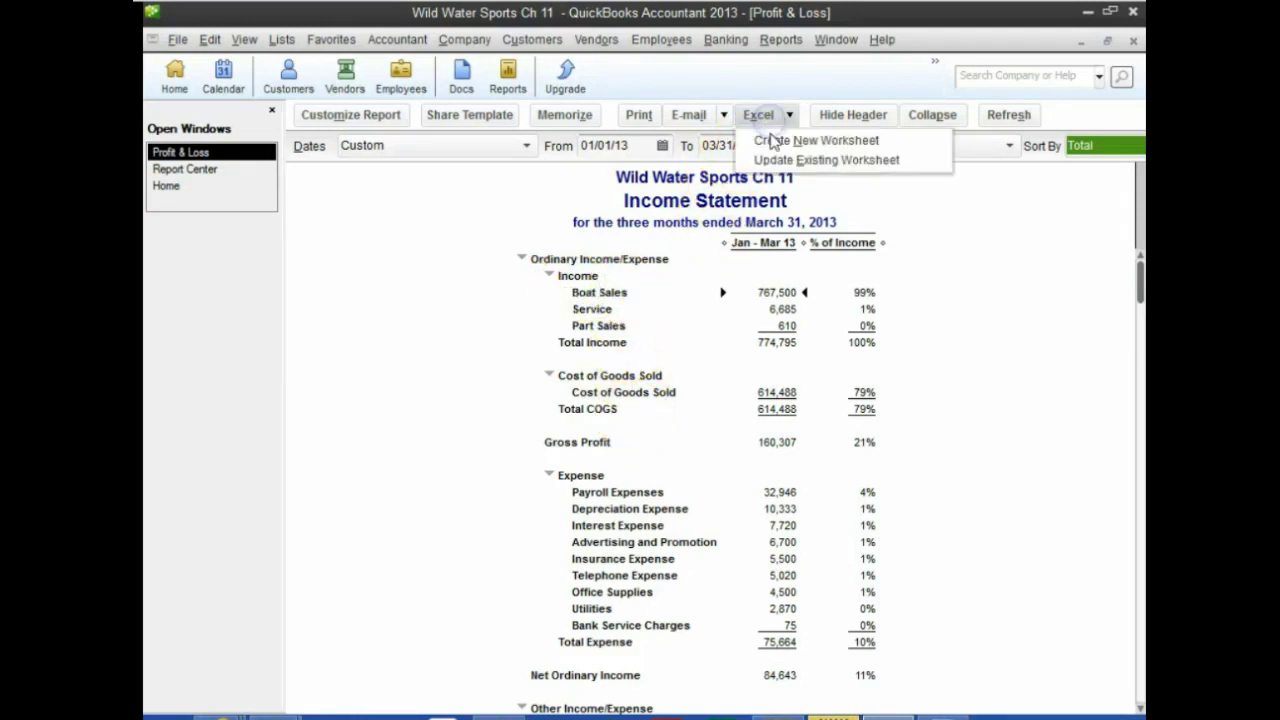
{"action": "left_click", "coordinate": [828, 143]}
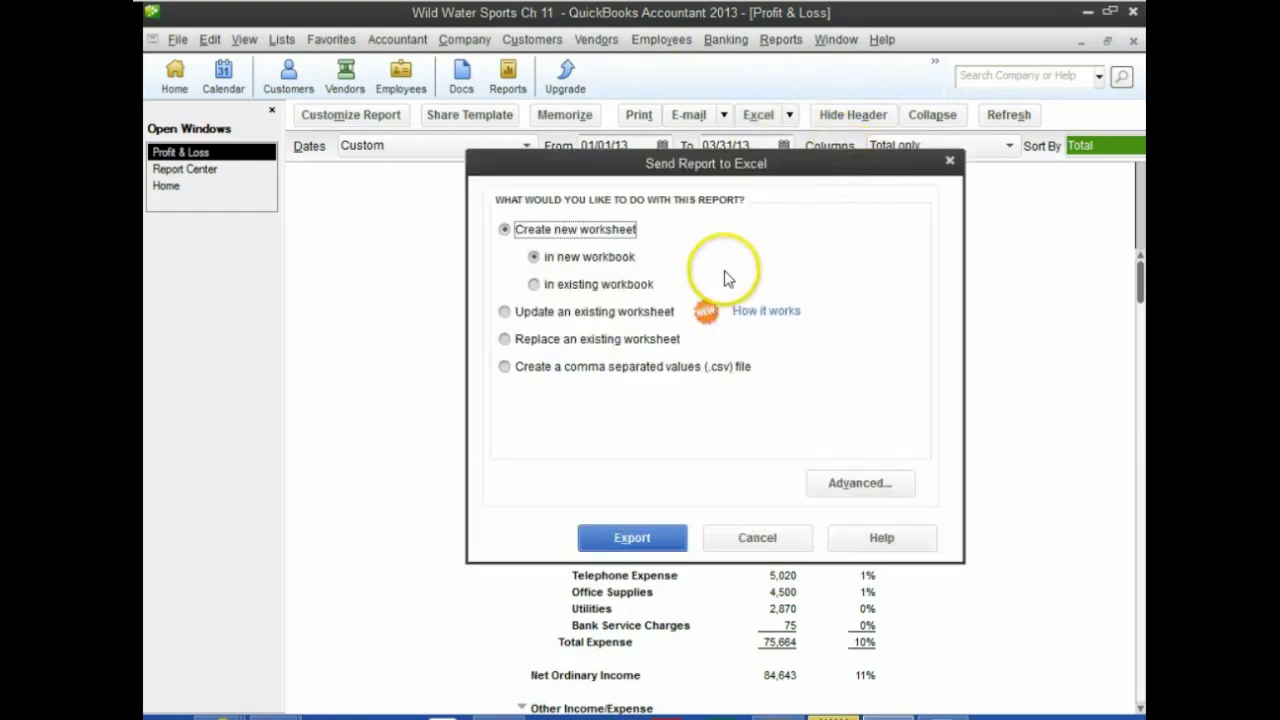
{"action": "left_click", "coordinate": [536, 286]}
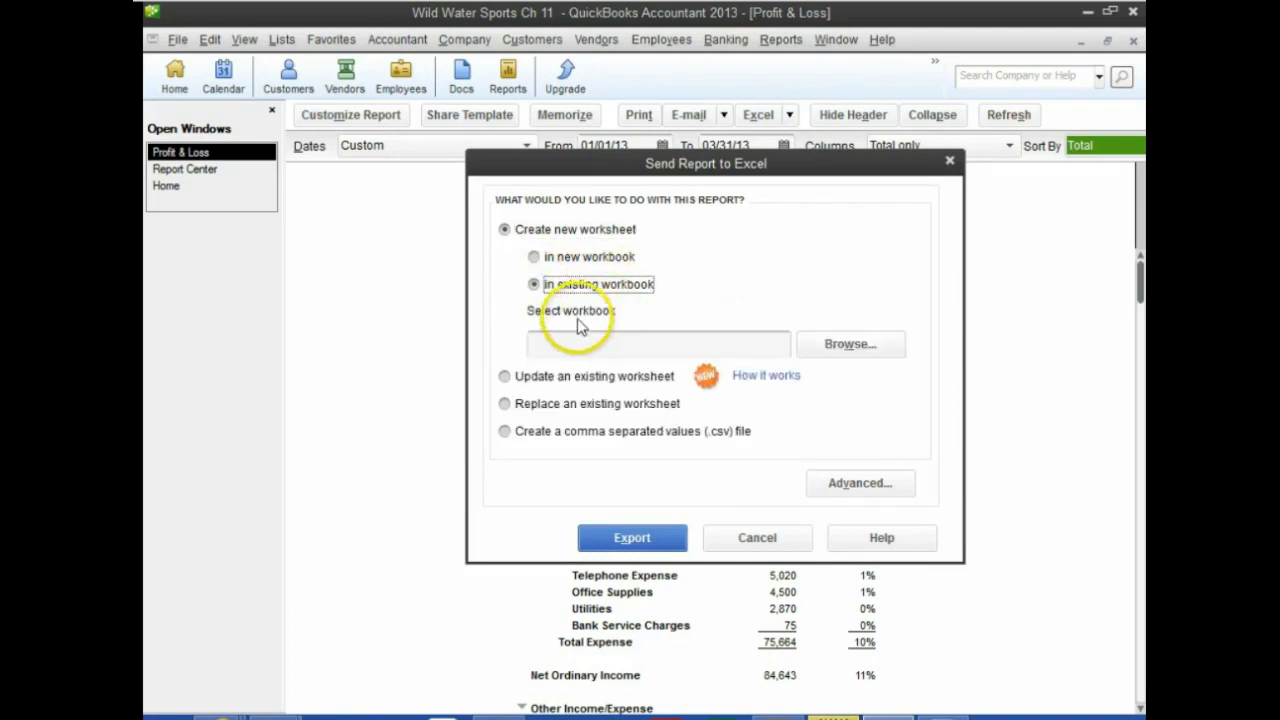
{"action": "left_click", "coordinate": [884, 348]}
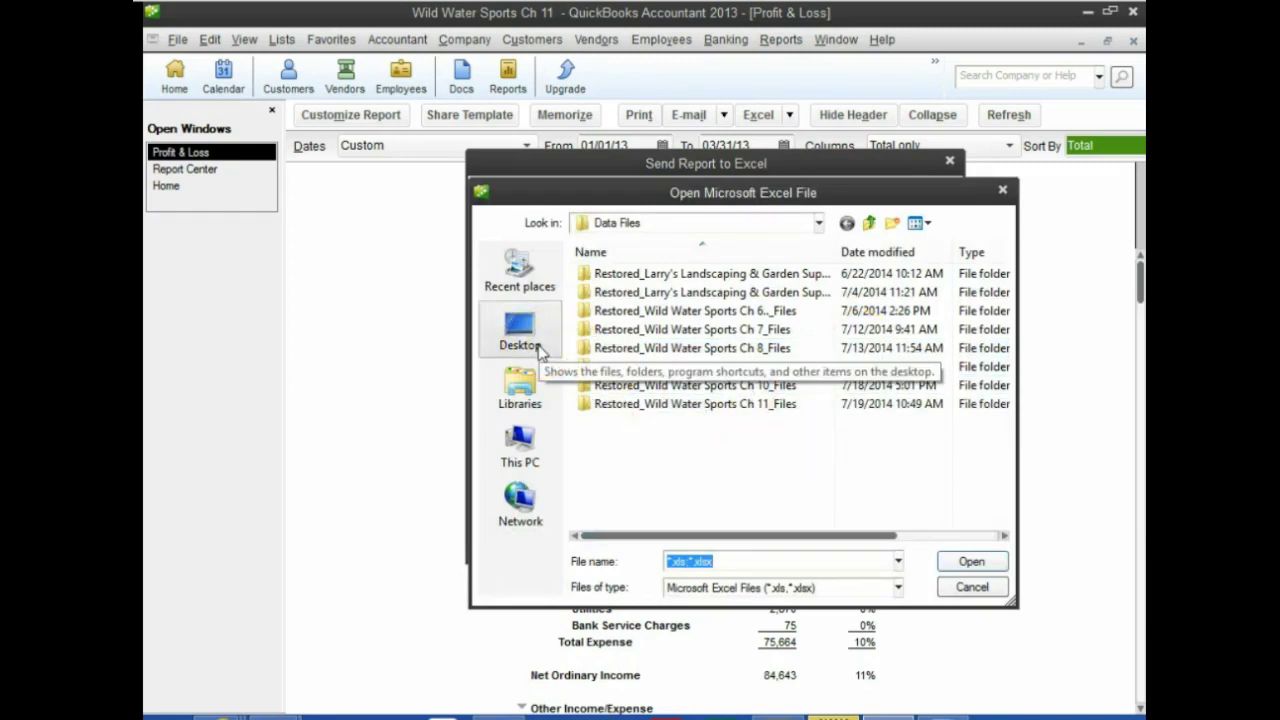
{"action": "left_click", "coordinate": [520, 335]}
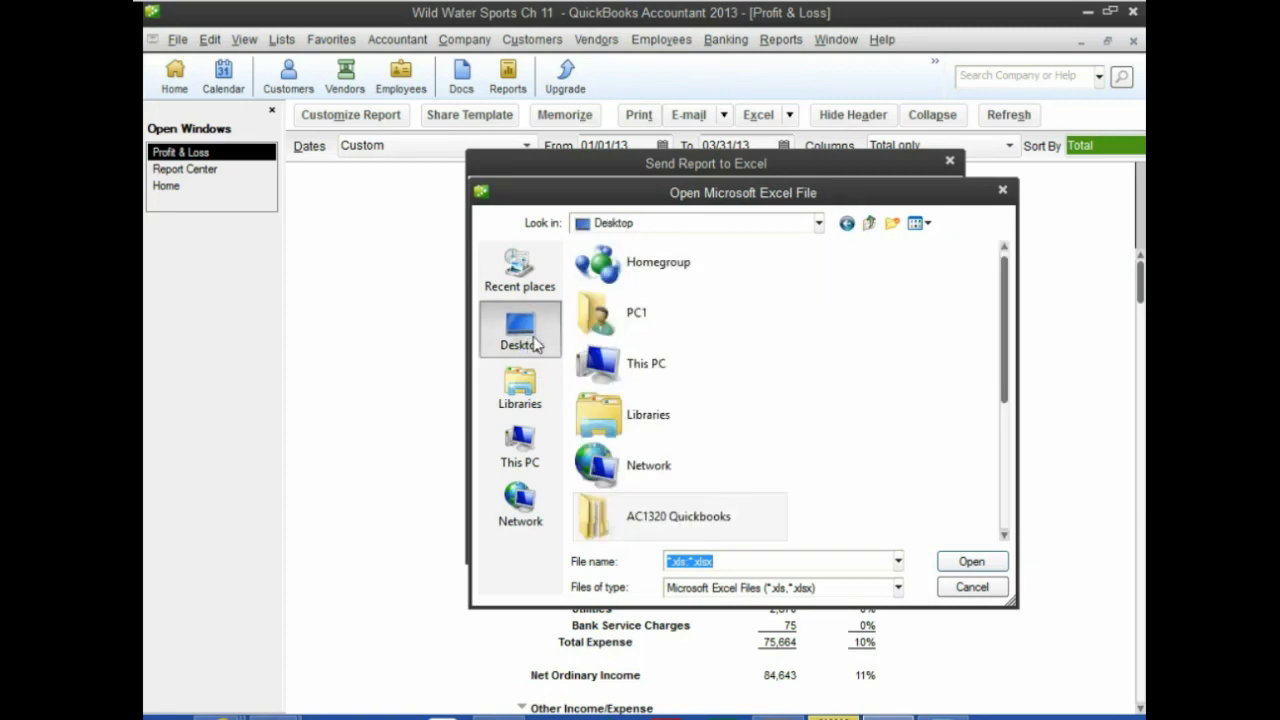
{"action": "double_click", "coordinate": [595, 530]}
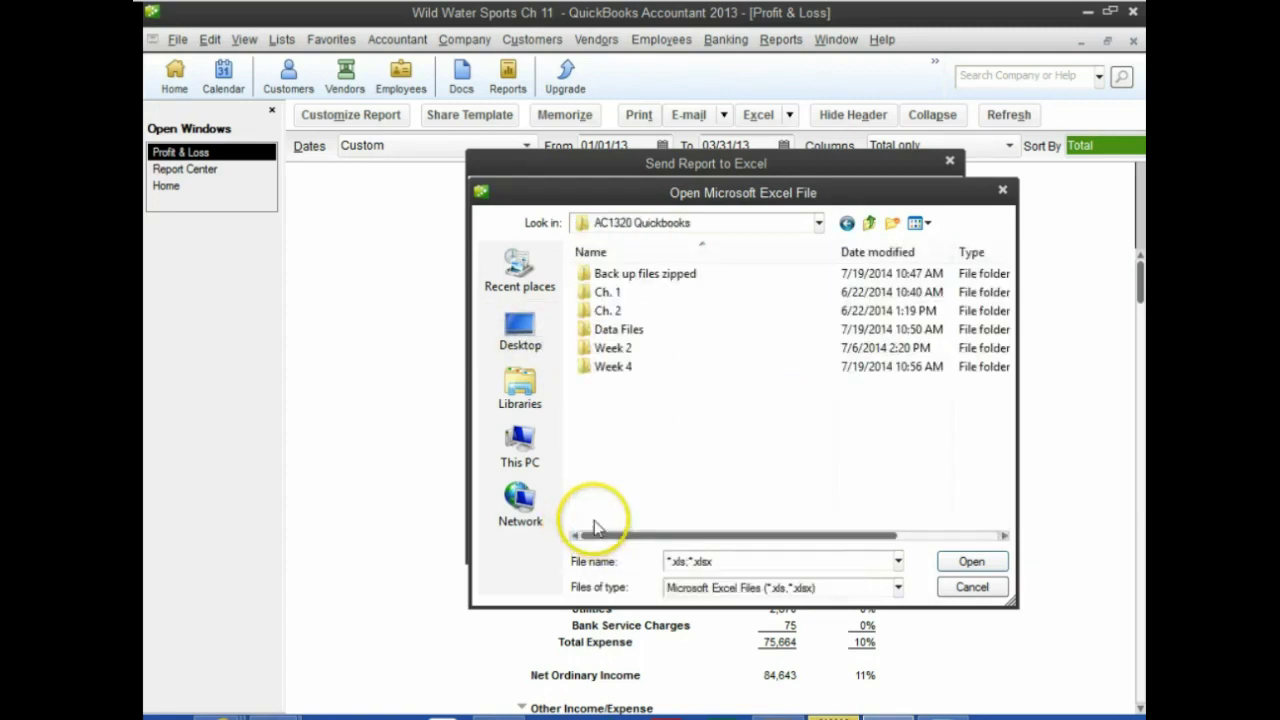
{"action": "left_click", "coordinate": [613, 368]}
{"action": "double_click", "coordinate": [613, 368]}
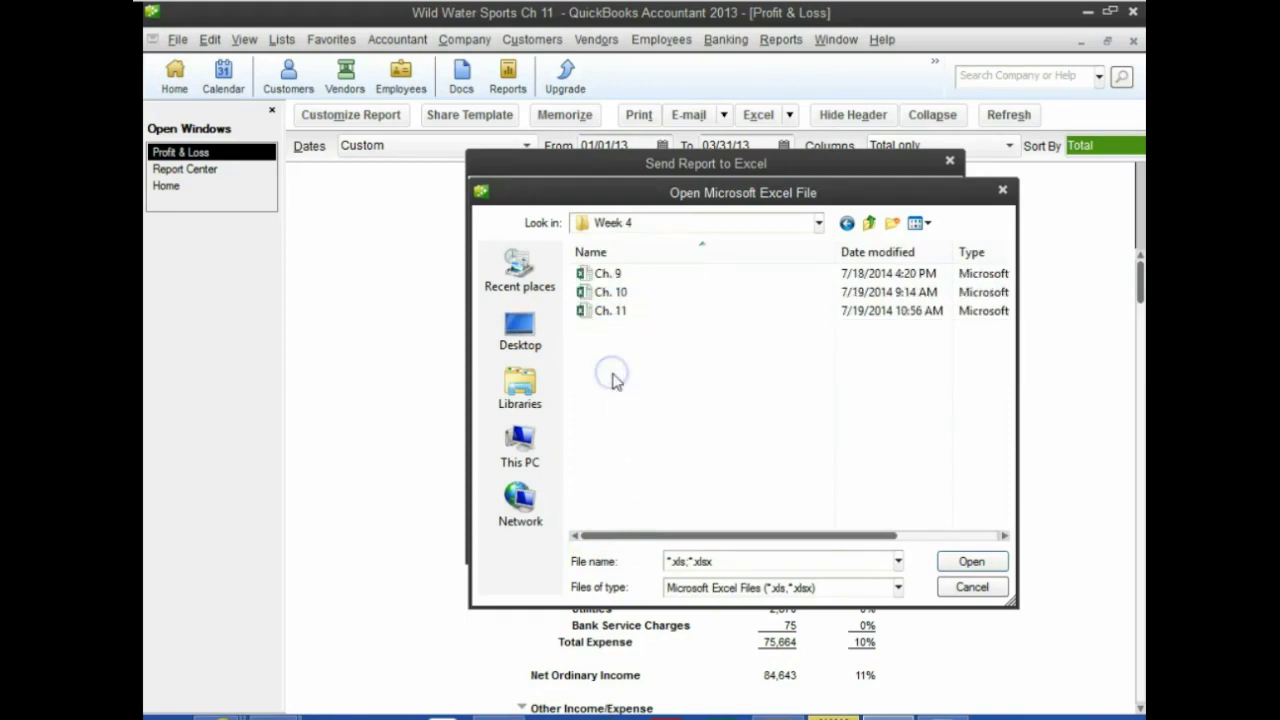
{"action": "double_click", "coordinate": [612, 316]}
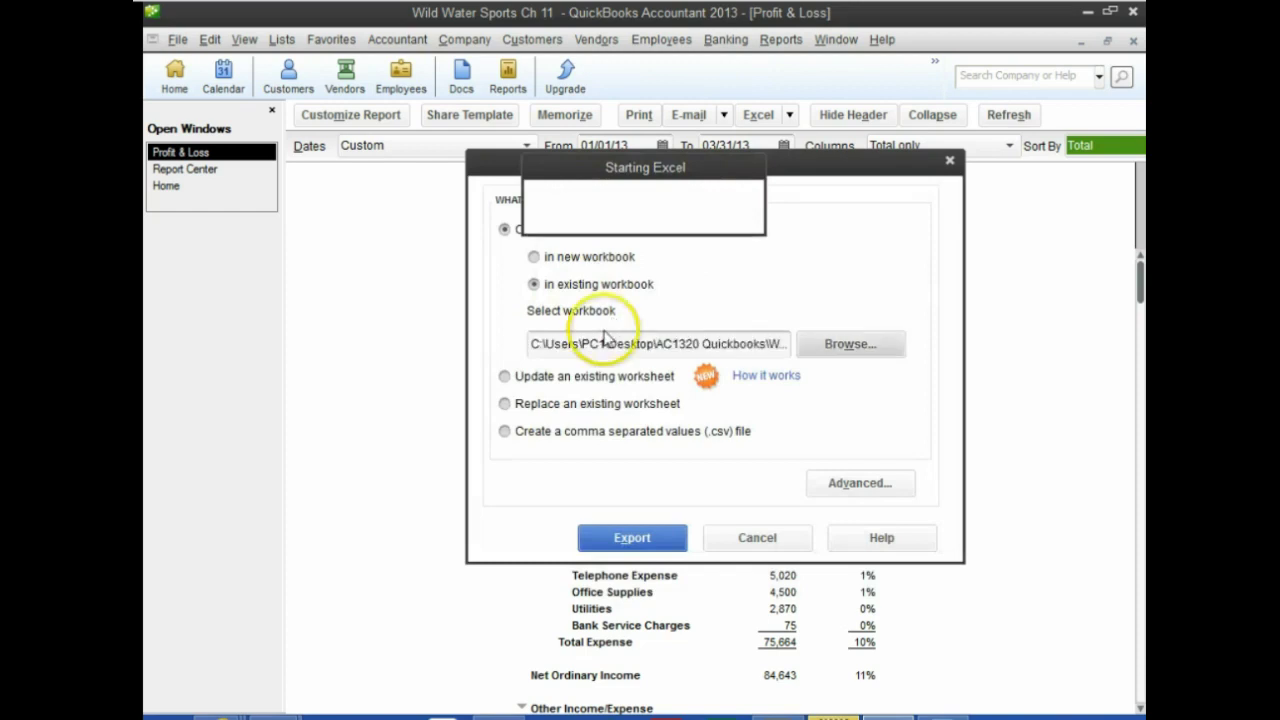
{"action": "left_click", "coordinate": [640, 541]}
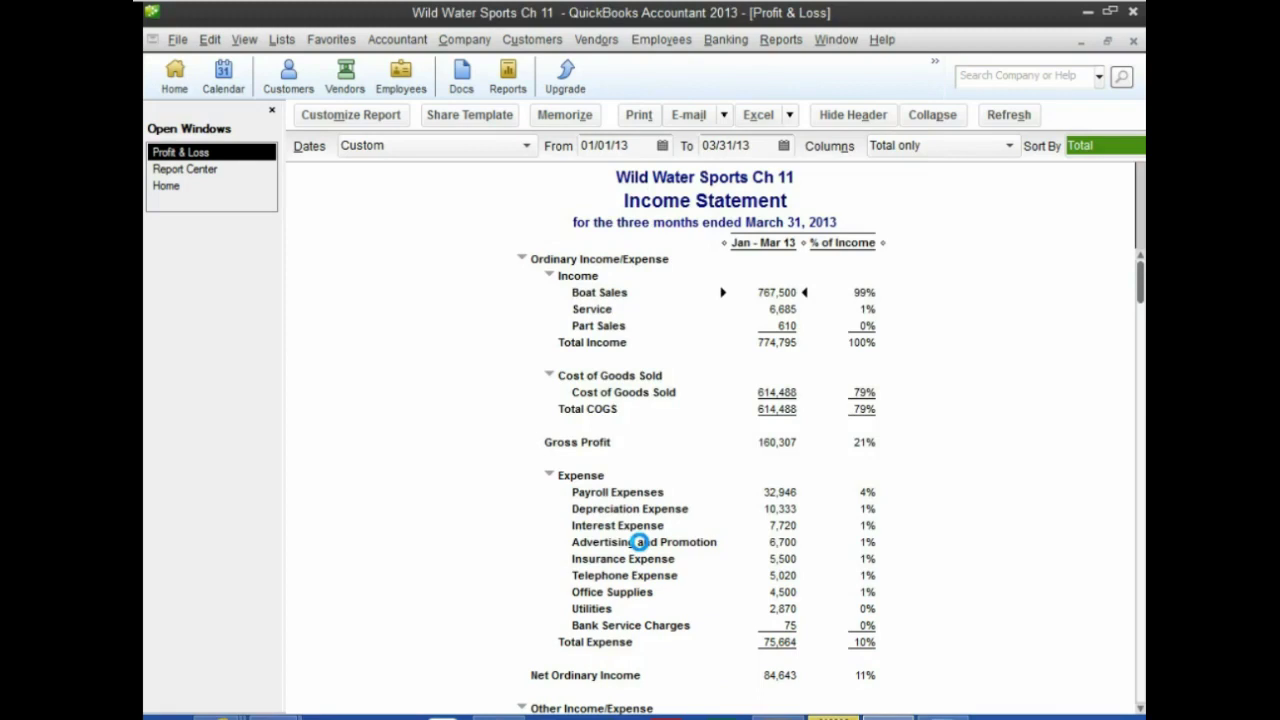
Switch to Excel, rename Sheet1 as "Income Statment 03.31.13 ztoa", and close the Ch. 11 workbook with its changes saved.
{"action": "left_click", "coordinate": [607, 712]}
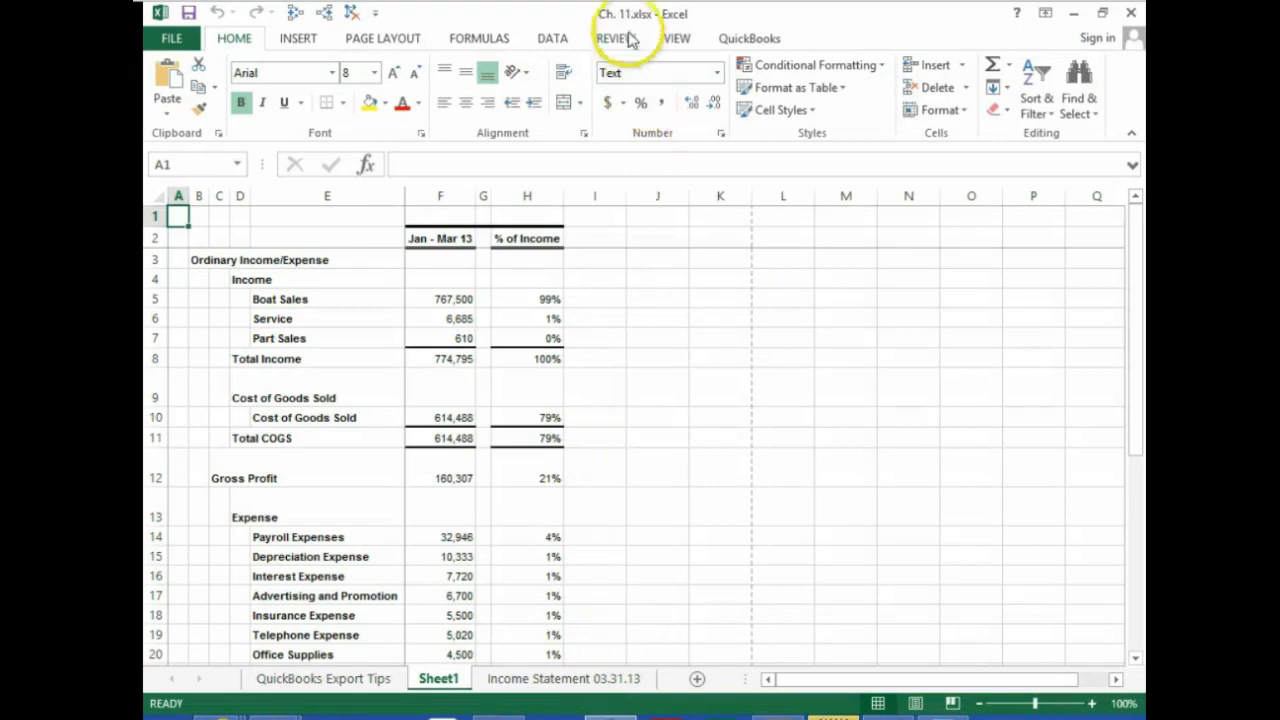
{"action": "left_click_drag", "start_coordinate": [630, 14], "coordinate": [616, 274]}
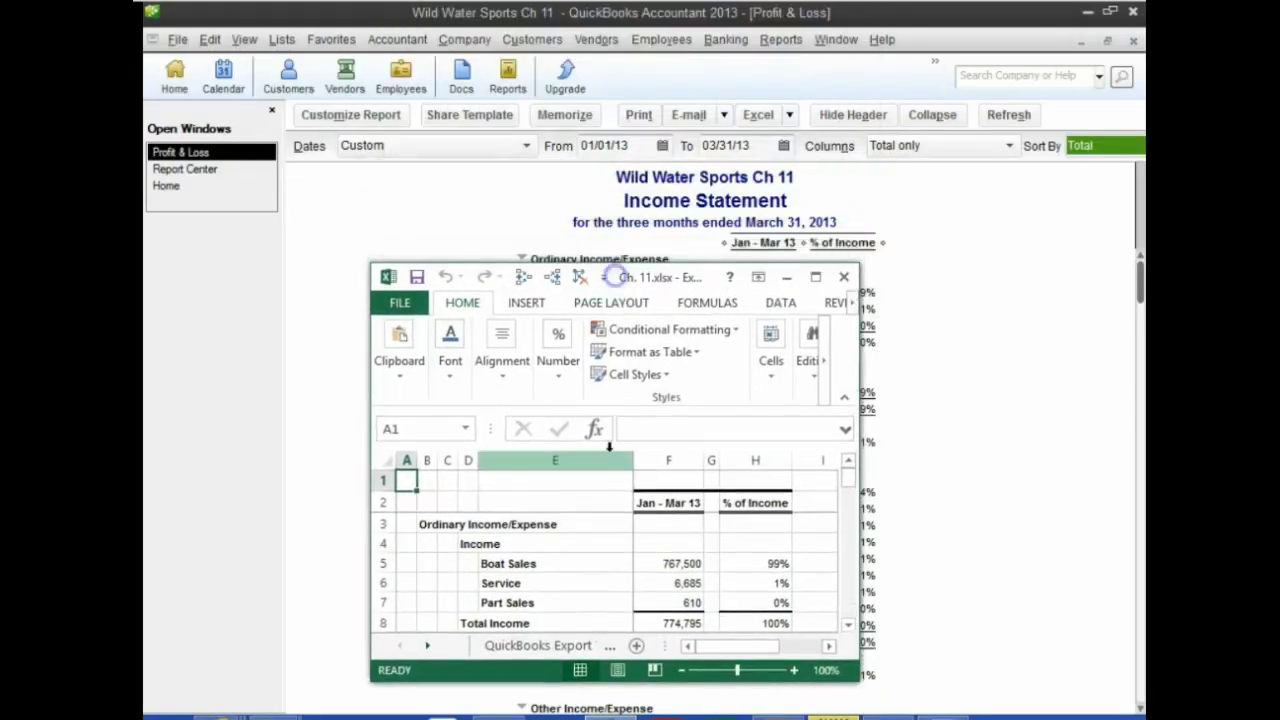
{"action": "left_click", "coordinate": [427, 646]}
{"action": "left_click", "coordinate": [427, 646]}
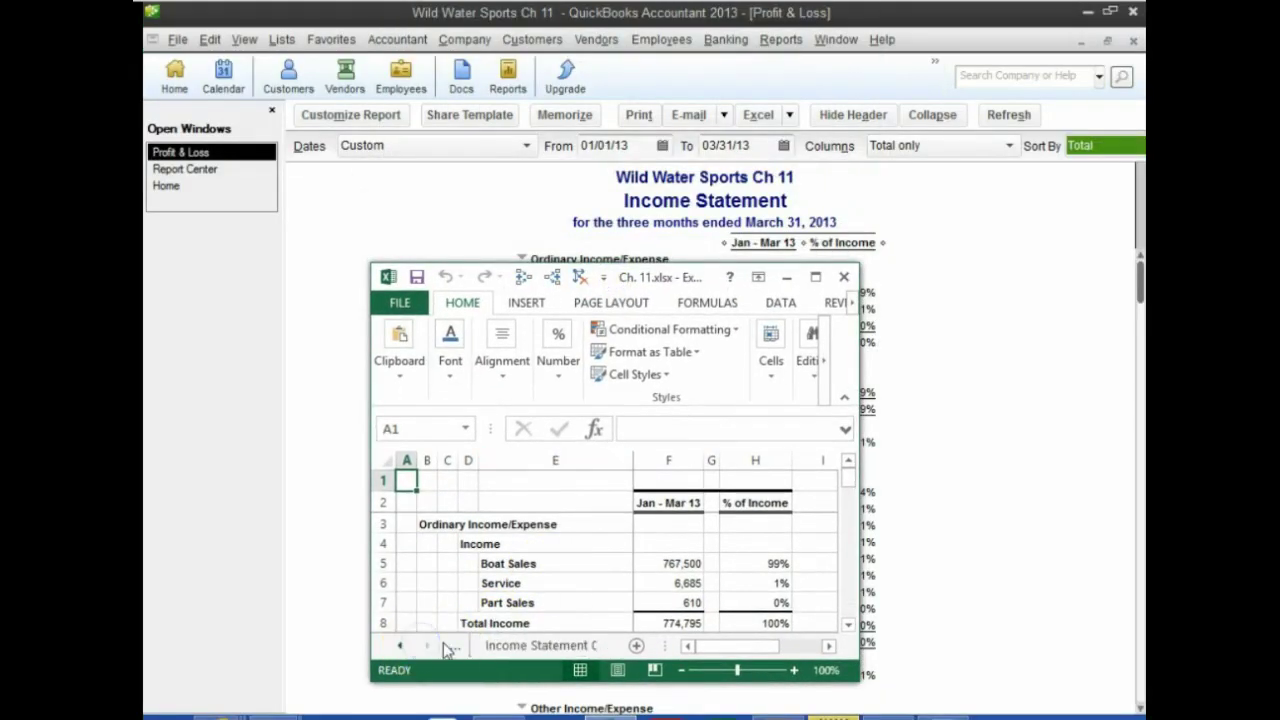
{"action": "left_click", "coordinate": [400, 646]}
{"action": "left_click", "coordinate": [500, 645]}
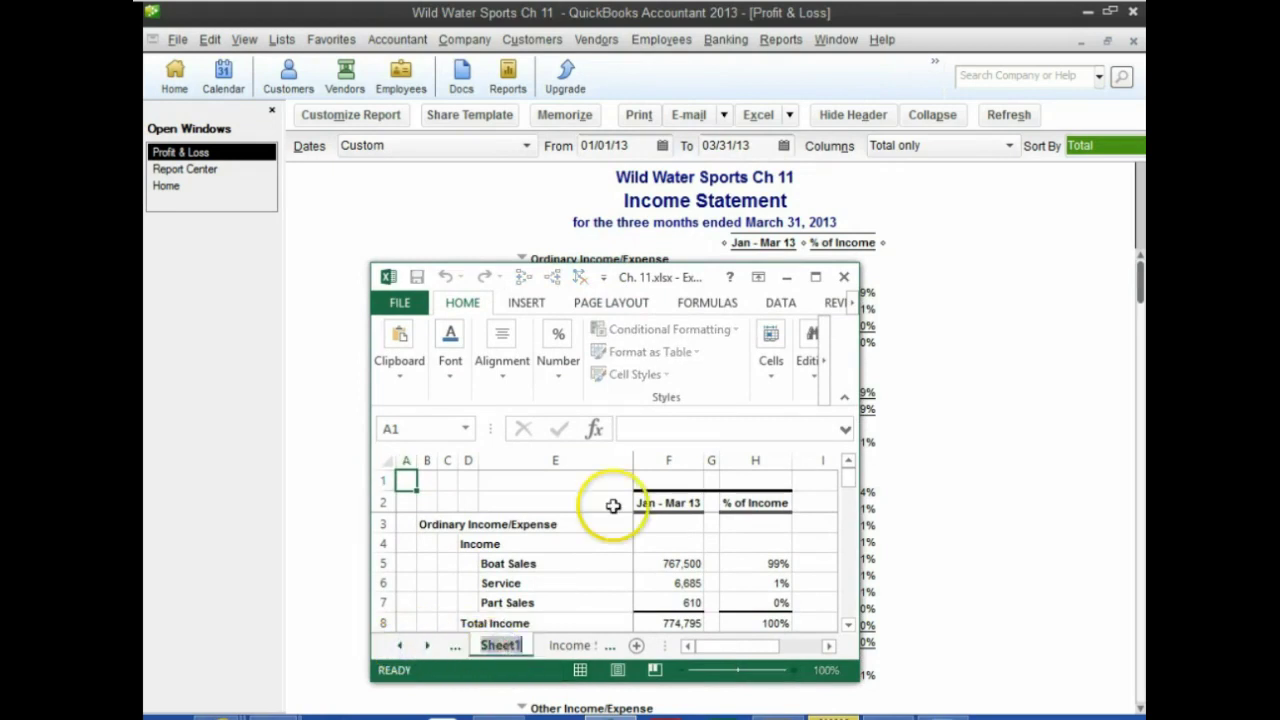
{"action": "type", "text": "Sales"}
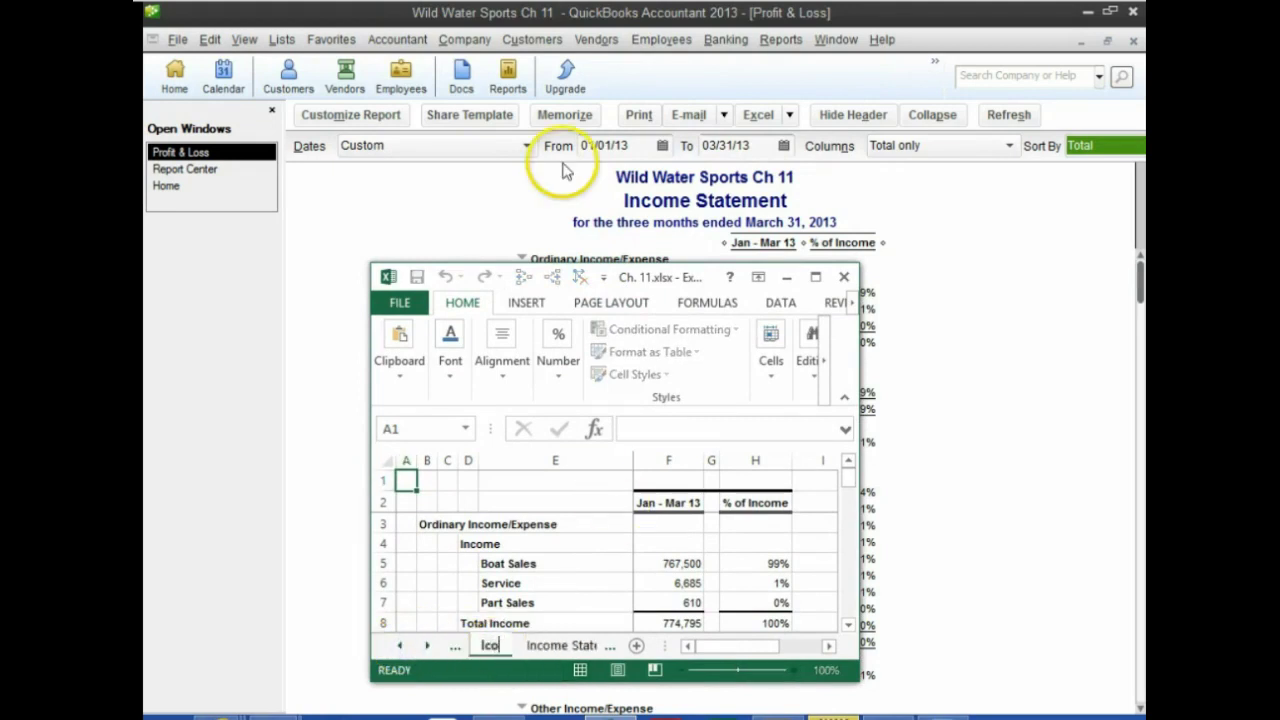
{"action": "key", "text": "BackSpace"}
{"action": "key", "text": "BackSpace"}
{"action": "key", "text": "BackSpace"}
{"action": "key", "text": "BackSpace"}
{"action": "key", "text": "BackSpace"}
{"action": "type", "text": "Income Sta"}
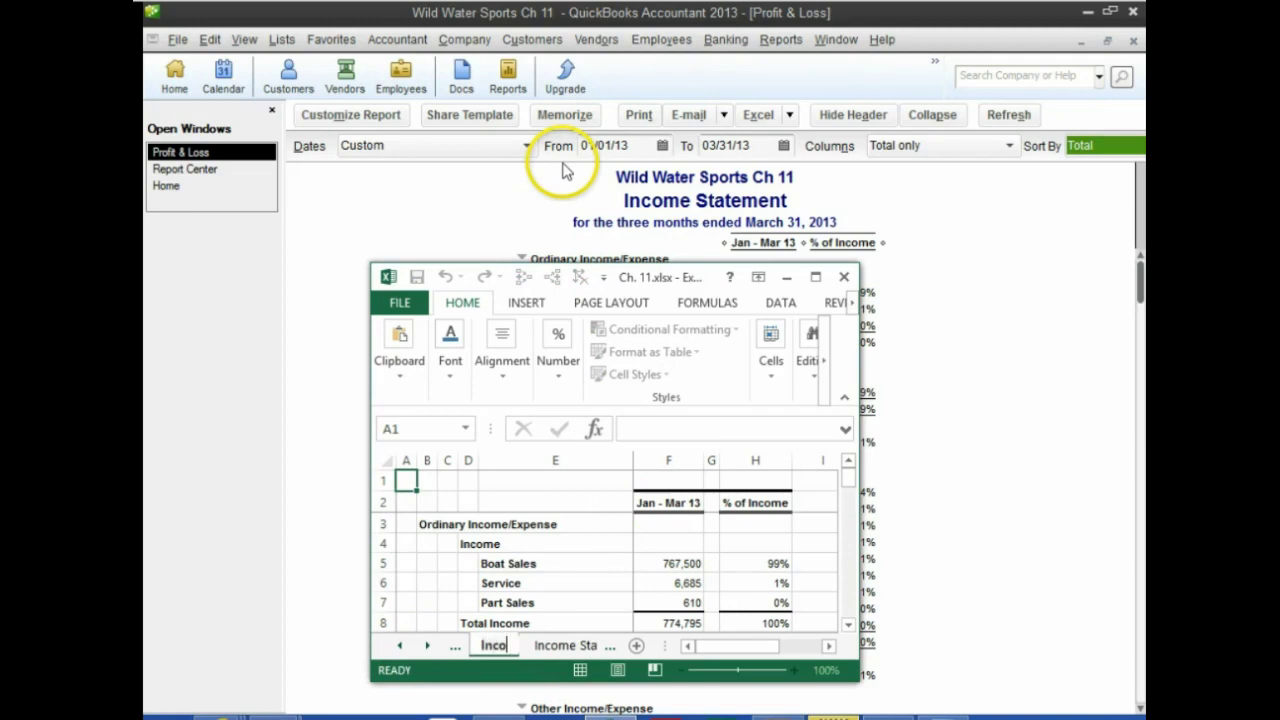
{"action": "type", "text": "tment"}
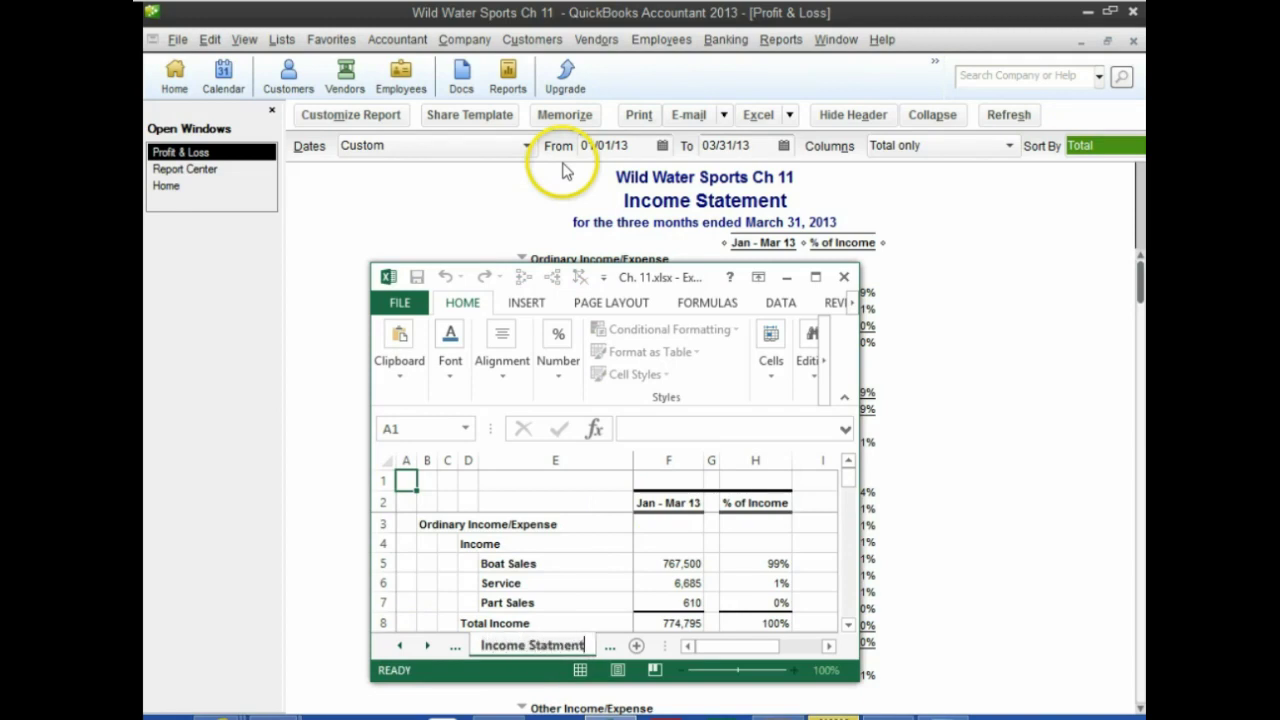
{"action": "type", "text": " 03.31.13 ztoa"}
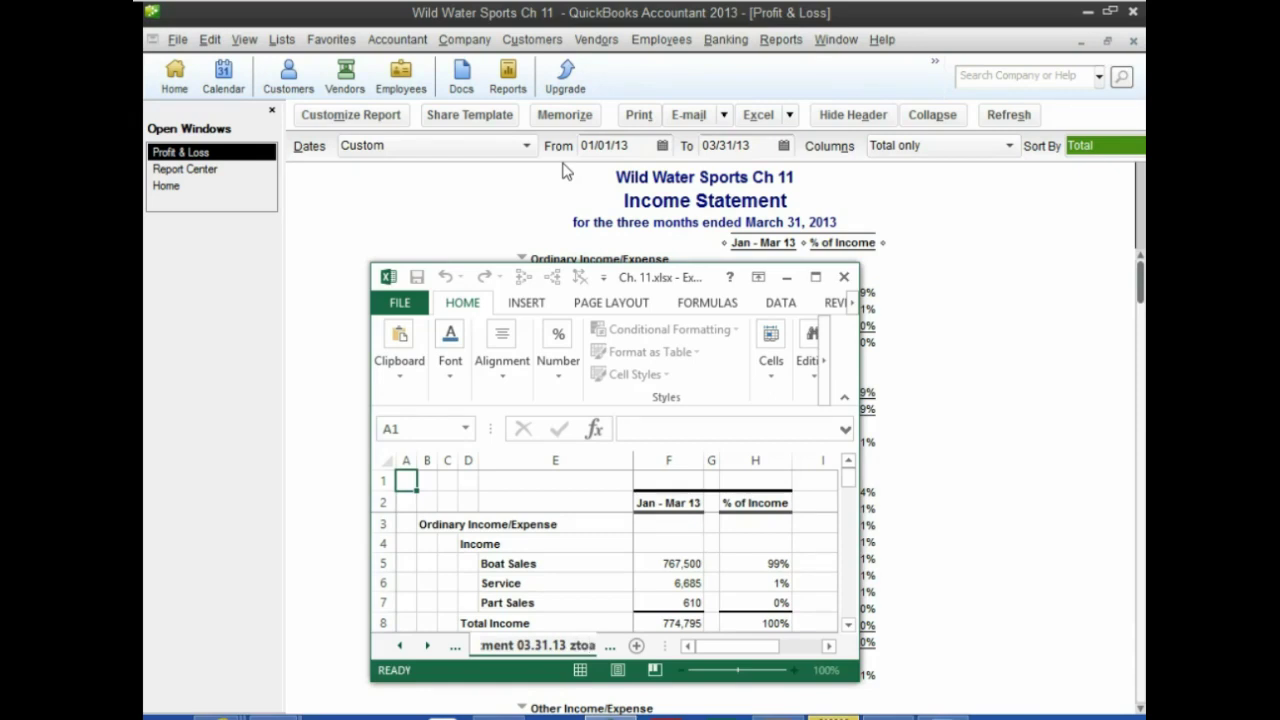
{"action": "left_click", "coordinate": [596, 540]}
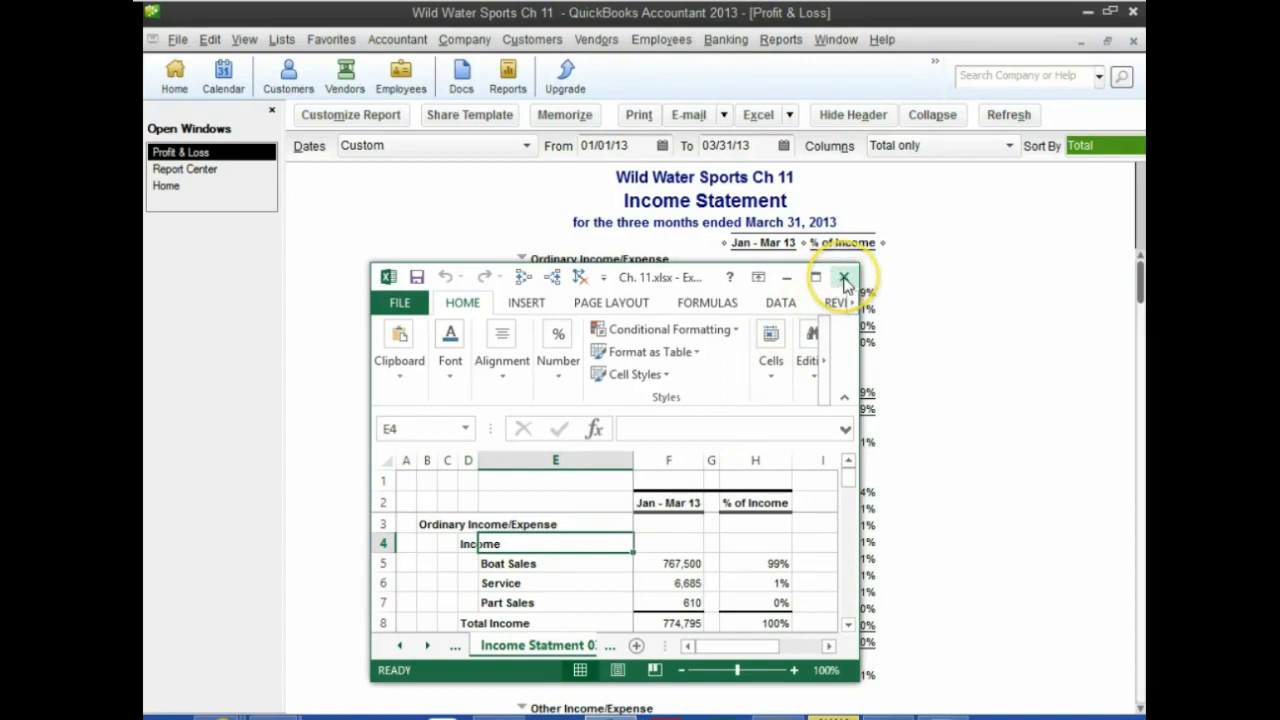
{"action": "left_click", "coordinate": [845, 280]}
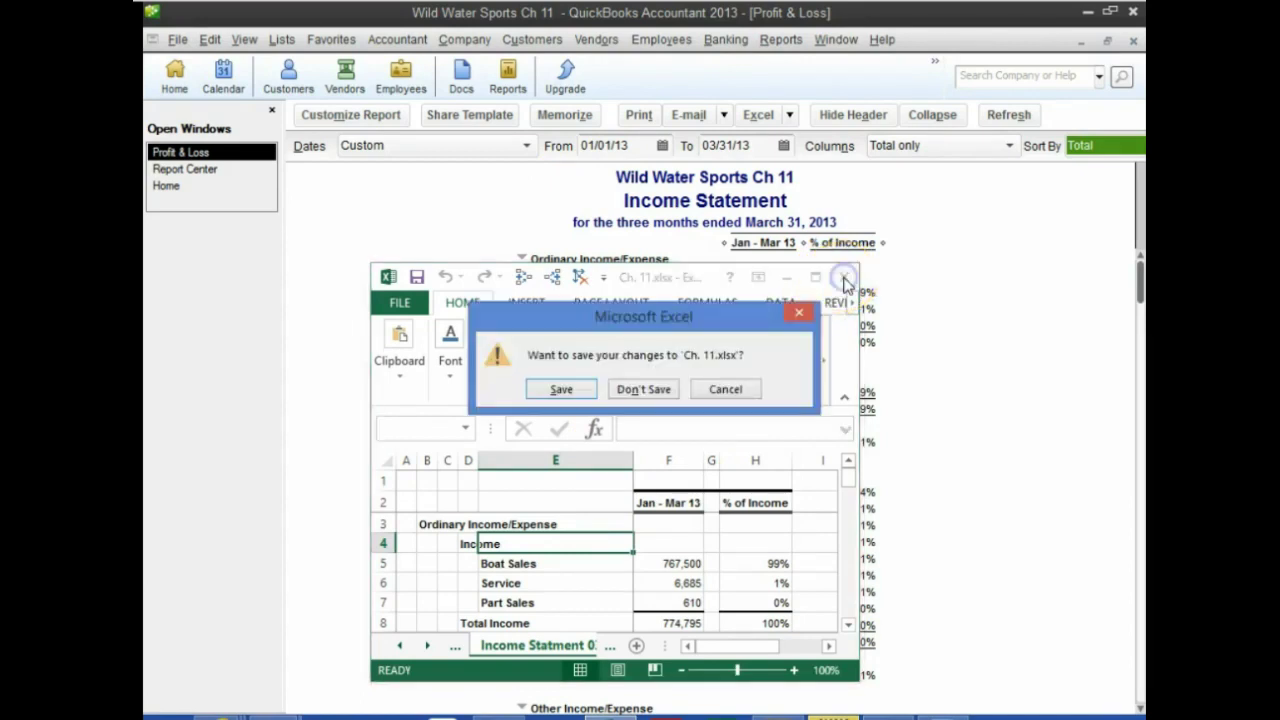
{"action": "left_click", "coordinate": [566, 393]}
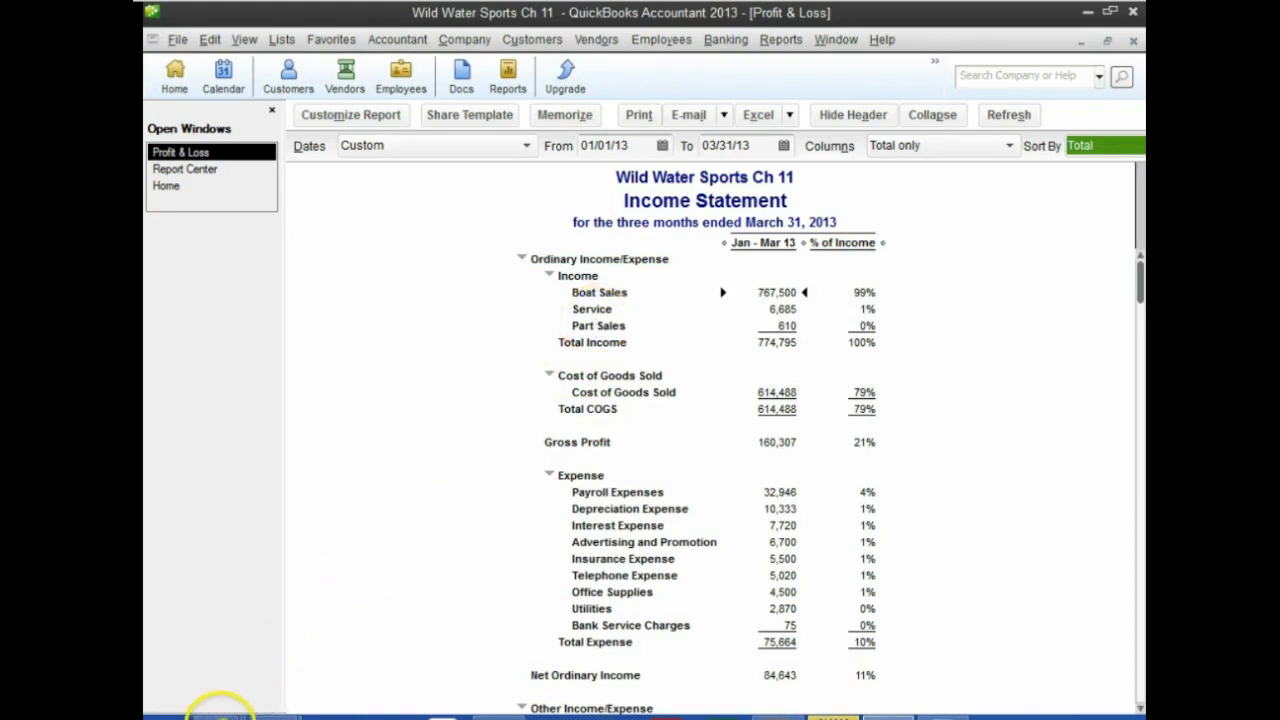
Compare Figure 11.2 on page 316 of the CourseSmart textbook with the sorted Income Statement in QuickBooks.
{"action": "mouse_move", "coordinate": [213, 712]}
{"action": "left_click", "coordinate": [340, 652]}
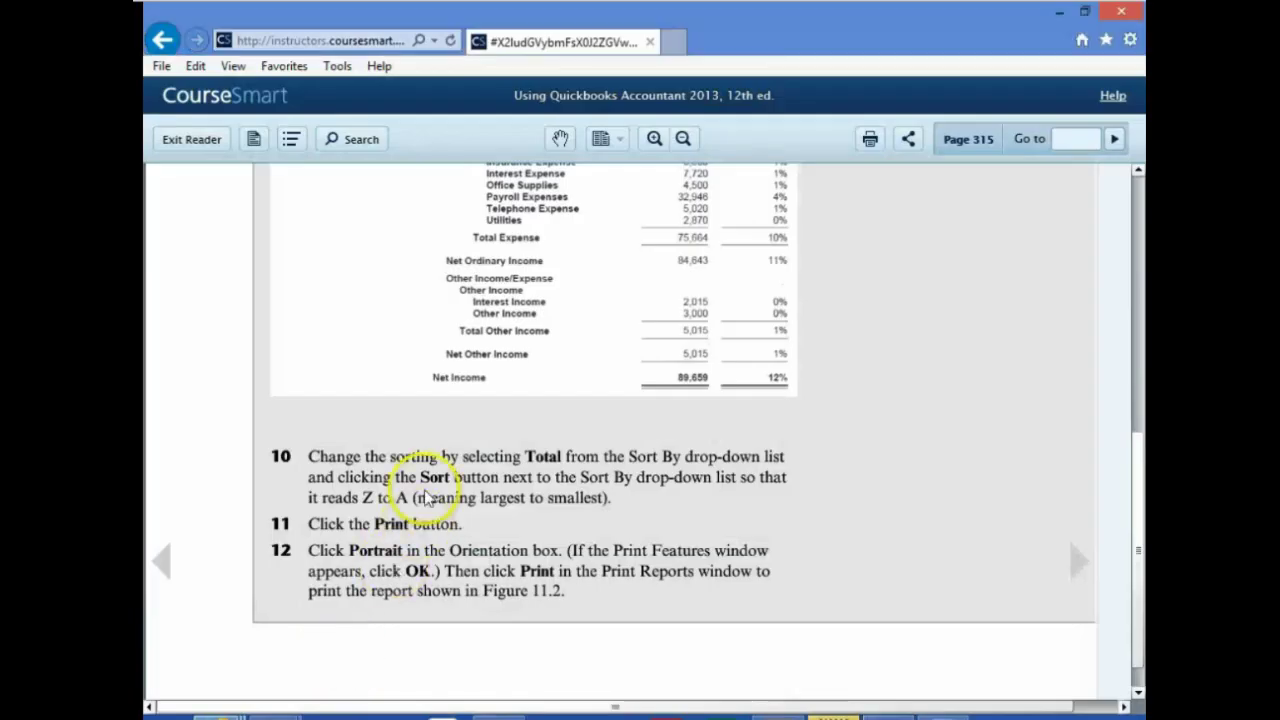
{"action": "left_click", "coordinate": [1077, 563]}
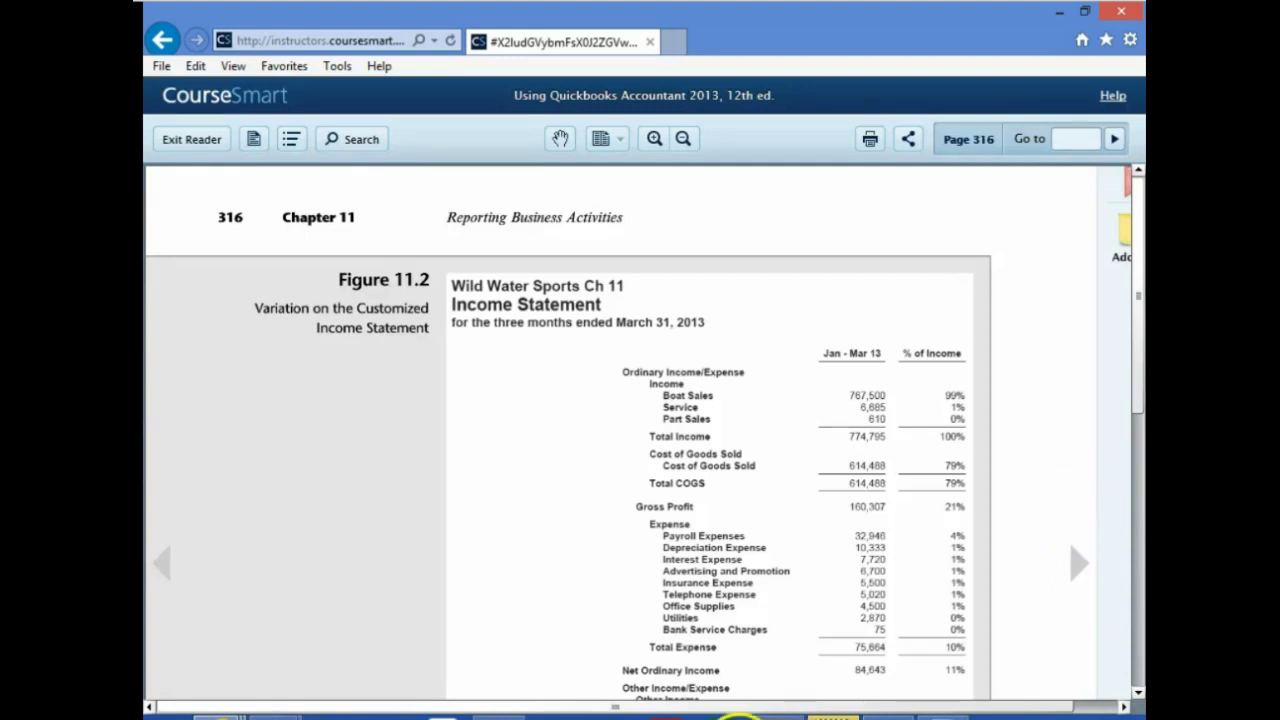
{"action": "scroll", "coordinate": [563, 466], "scroll_direction": "down", "scroll_amount": 3}
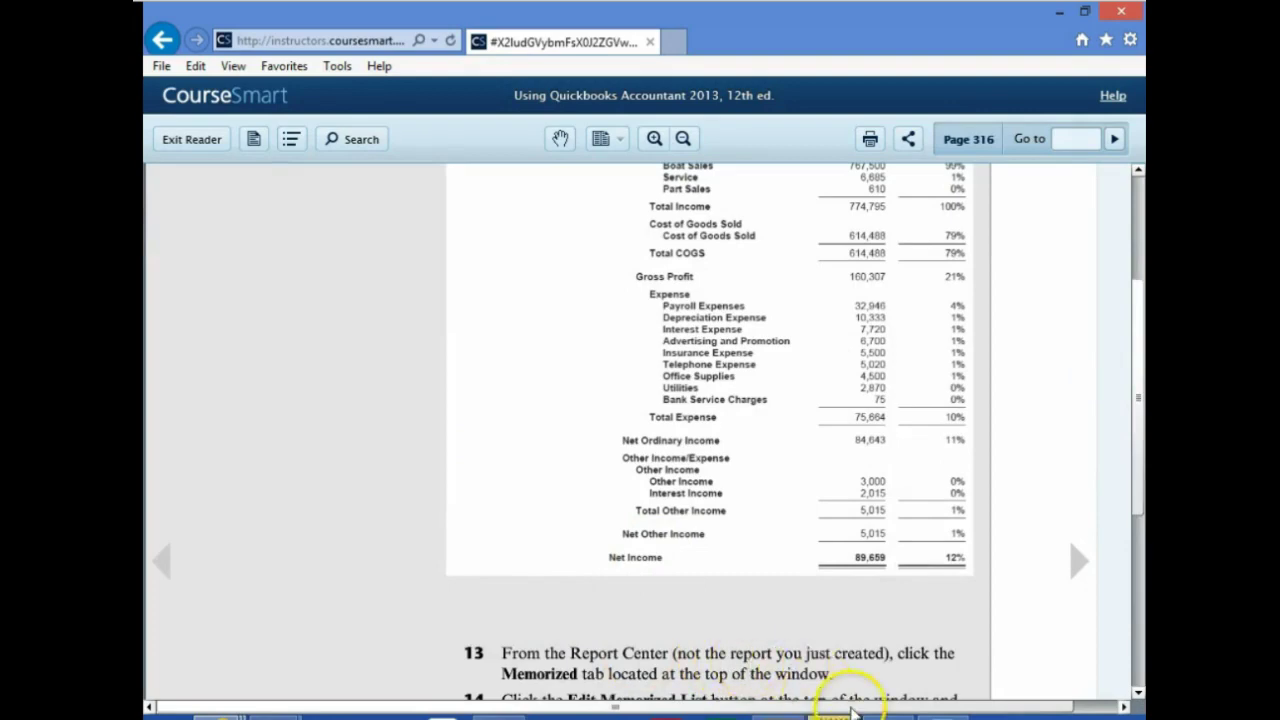
{"action": "left_click", "coordinate": [880, 715]}
{"action": "scroll", "coordinate": [825, 560], "scroll_direction": "down", "scroll_amount": 3}
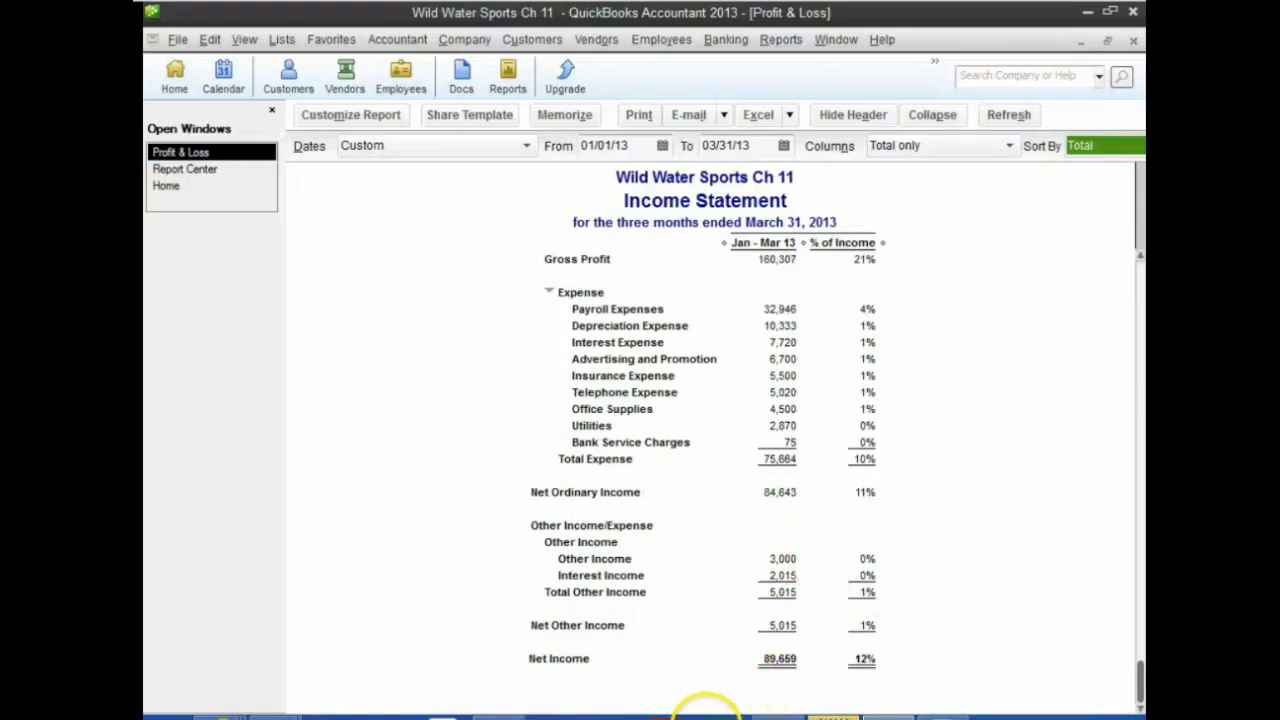
Switch back to the CourseSmart textbook and read the memorized report instructions from step 13 onward on page 316.
{"action": "mouse_move", "coordinate": [213, 712]}
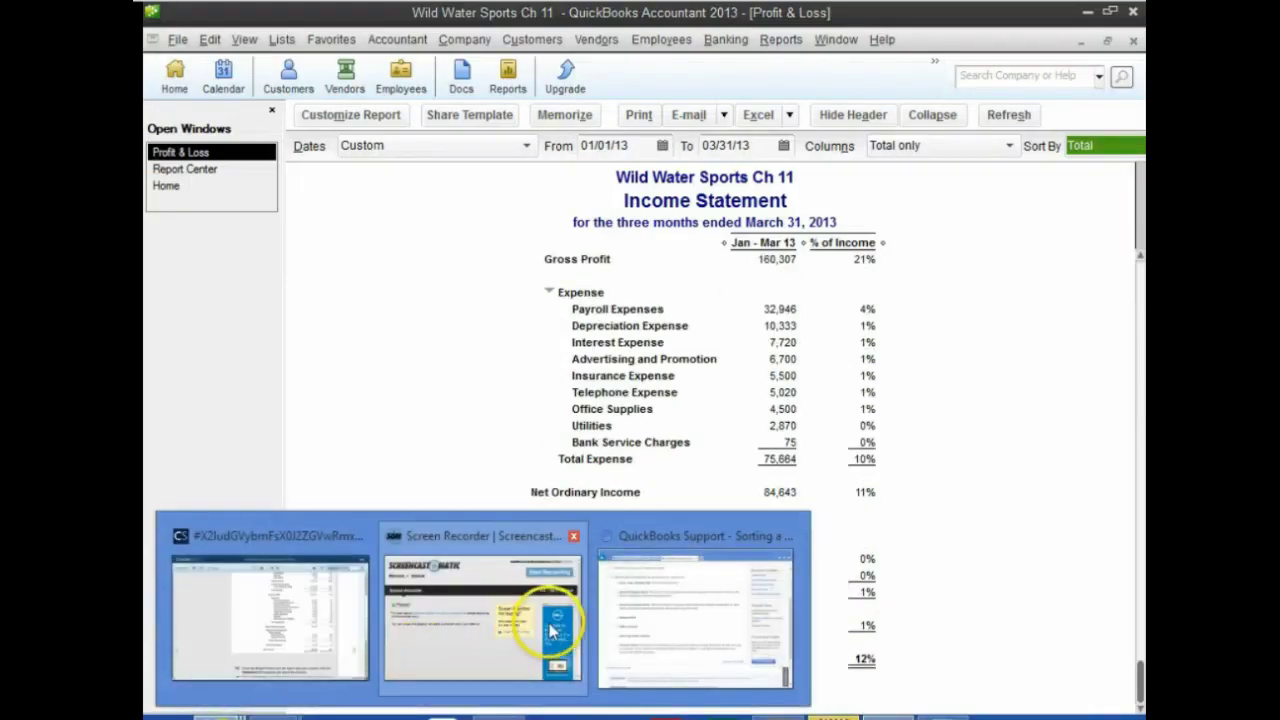
{"action": "left_click", "coordinate": [286, 643]}
{"action": "scroll", "coordinate": [330, 490], "scroll_direction": "down", "scroll_amount": 3}
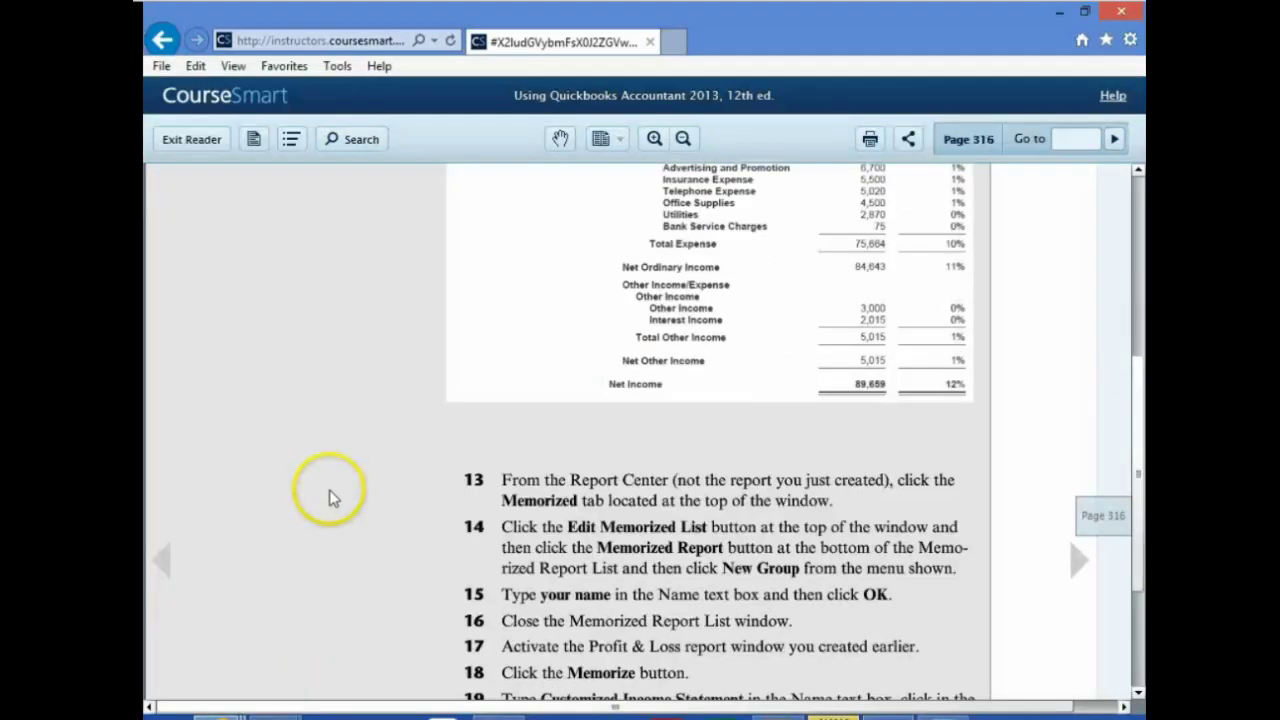
{"action": "scroll", "coordinate": [332, 497], "scroll_direction": "down", "scroll_amount": 1}
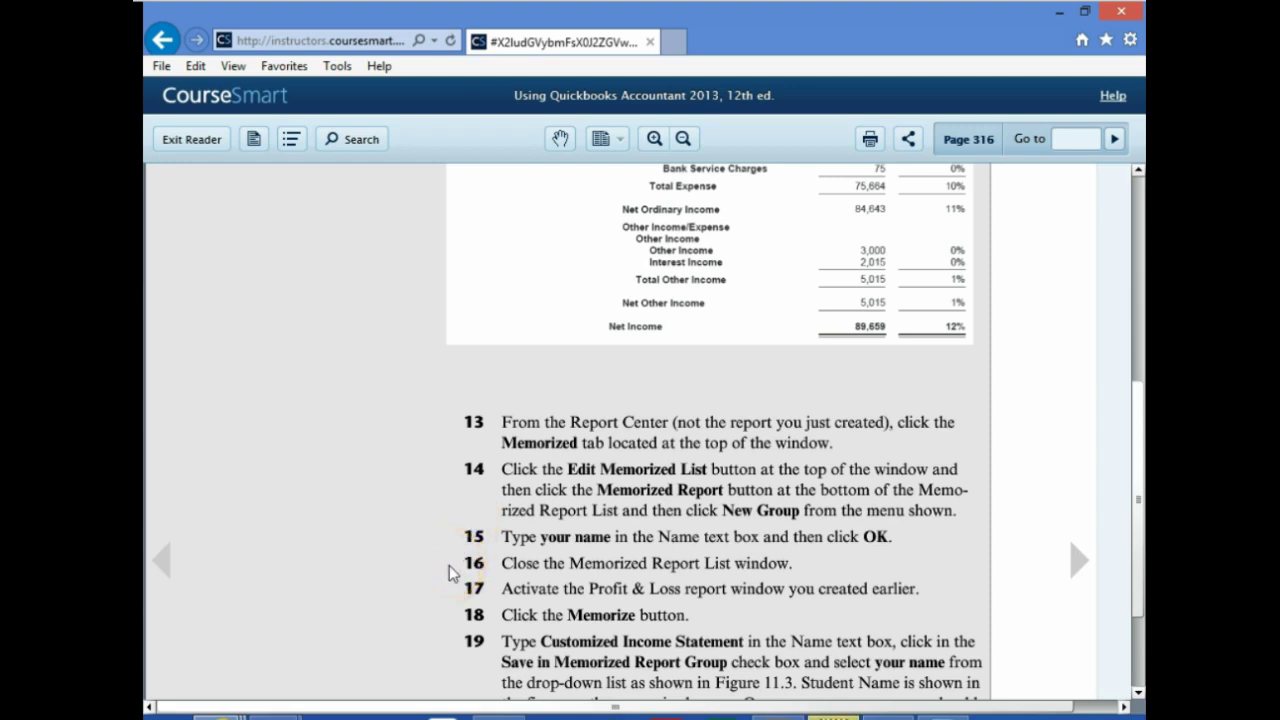
{"action": "scroll", "coordinate": [452, 582], "scroll_direction": "down", "scroll_amount": 1}
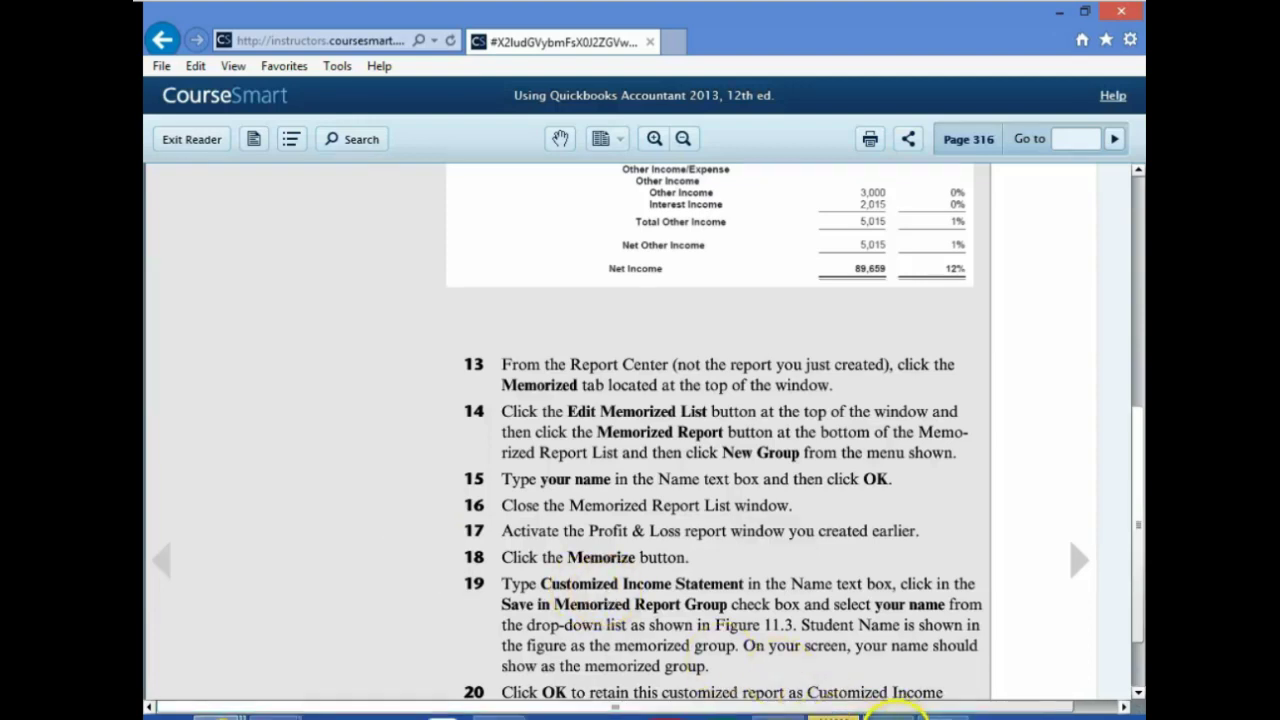
Switch to QuickBooks, add a memorized report group under the student's own name, and close the Memorized Report List and Report Center.
{"action": "left_click", "coordinate": [890, 714]}
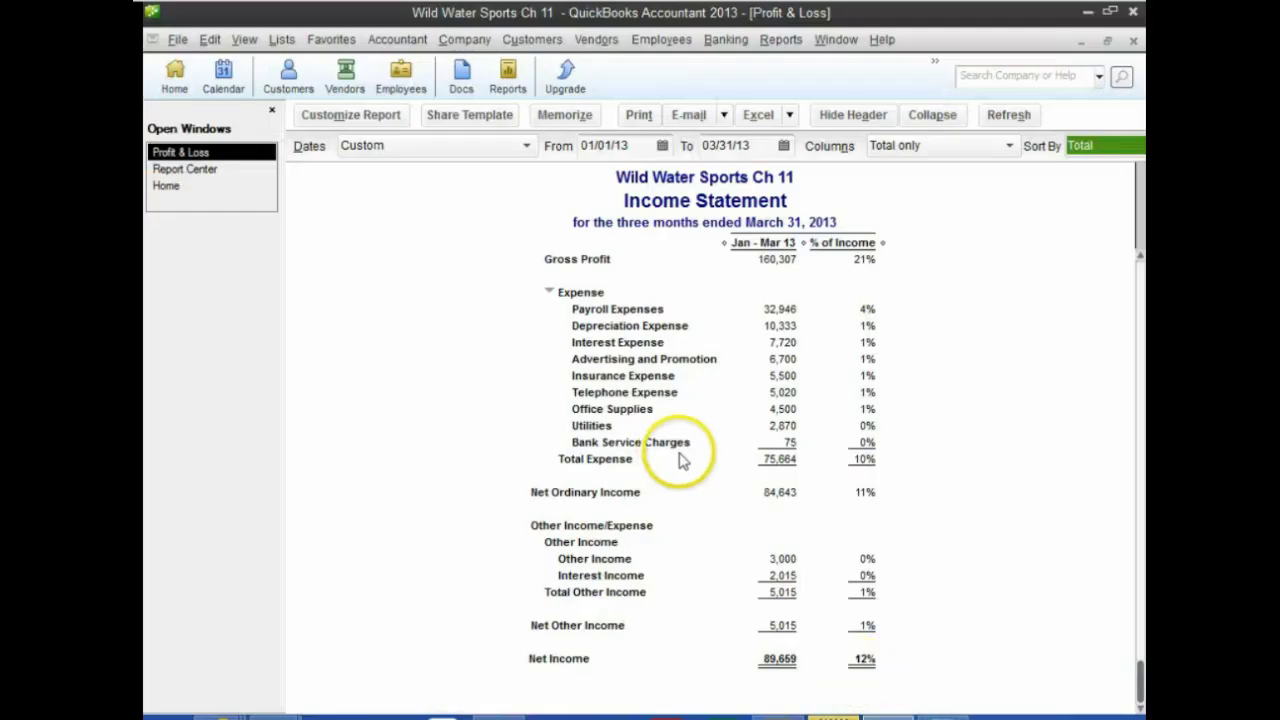
{"action": "left_click", "coordinate": [509, 78]}
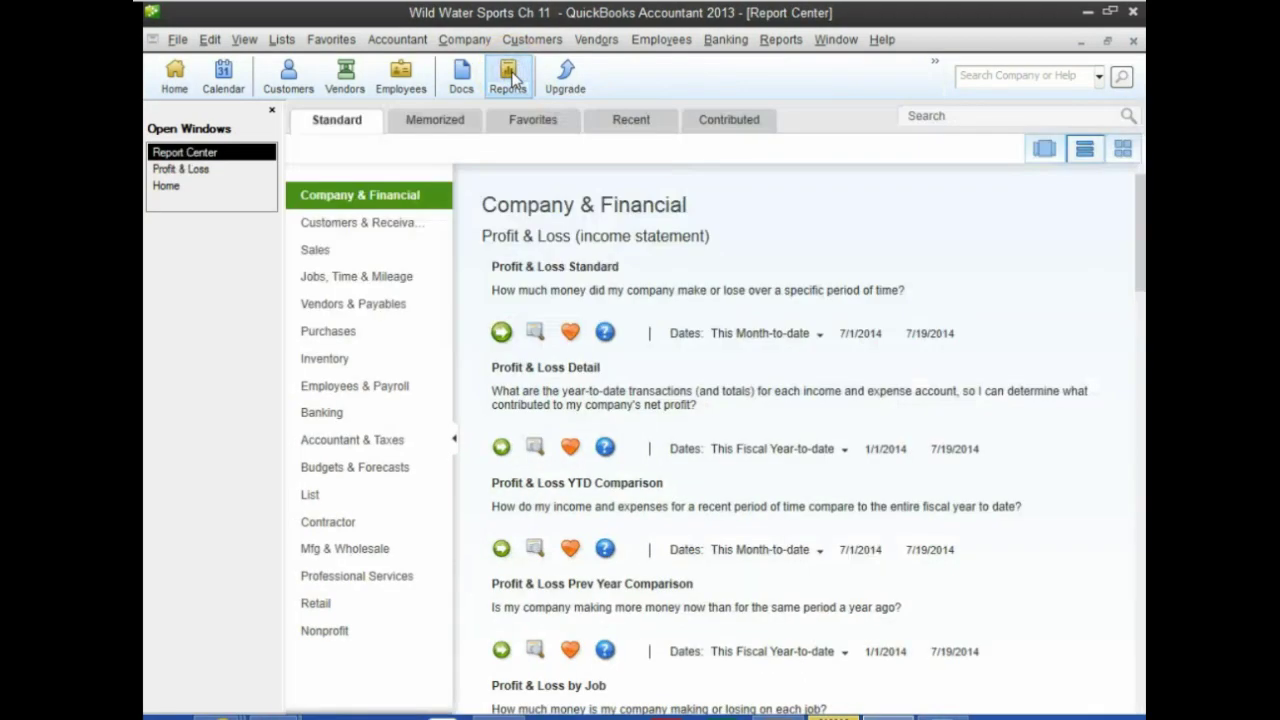
{"action": "left_click", "coordinate": [418, 130]}
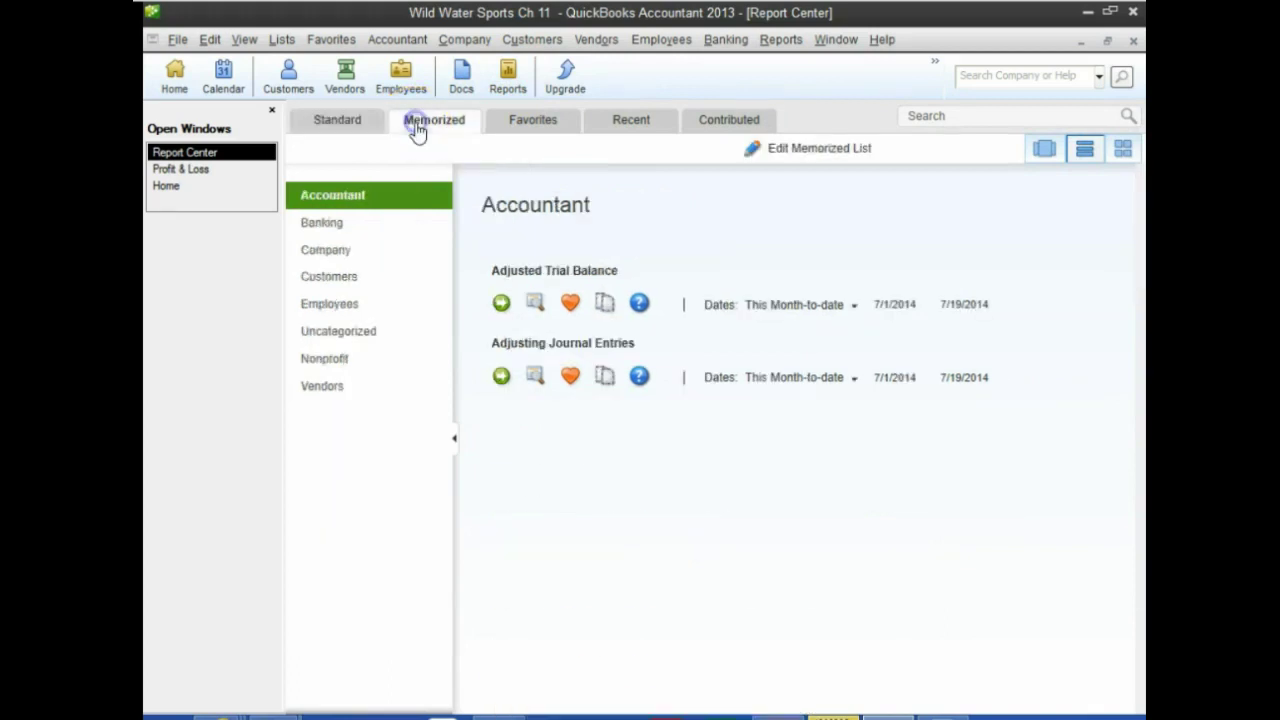
{"action": "left_click", "coordinate": [757, 152]}
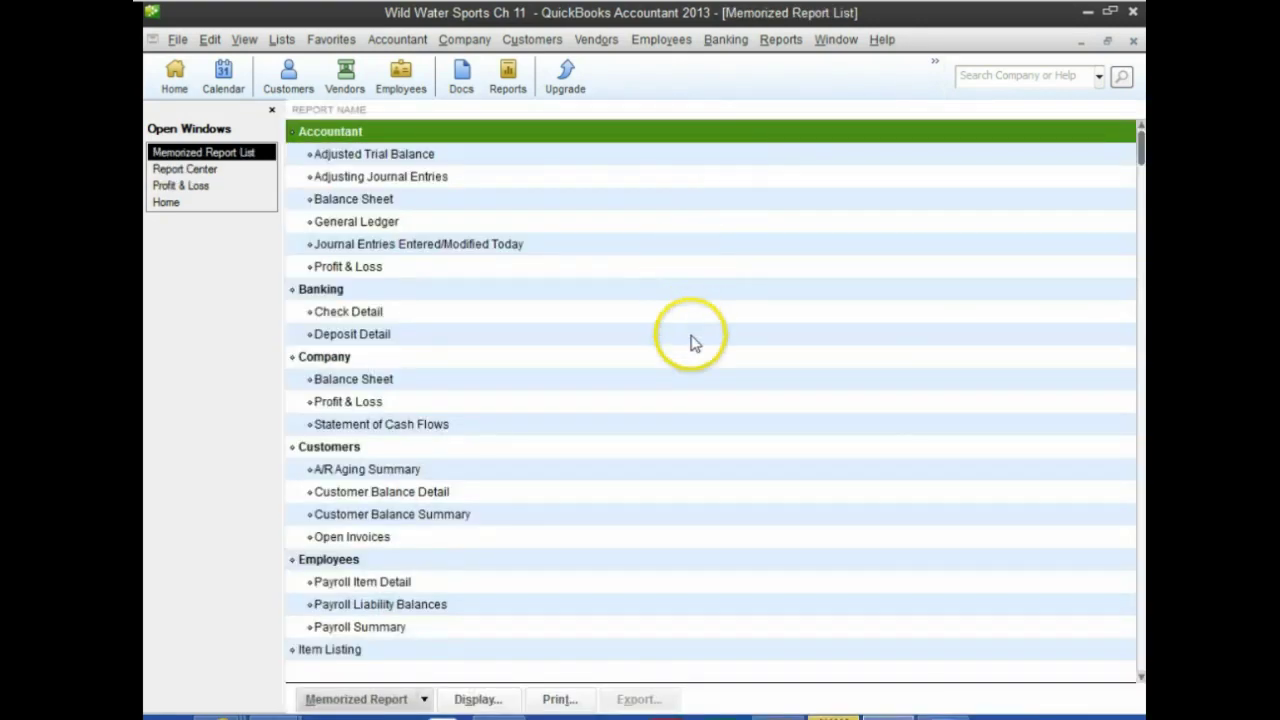
{"action": "left_click", "coordinate": [424, 700]}
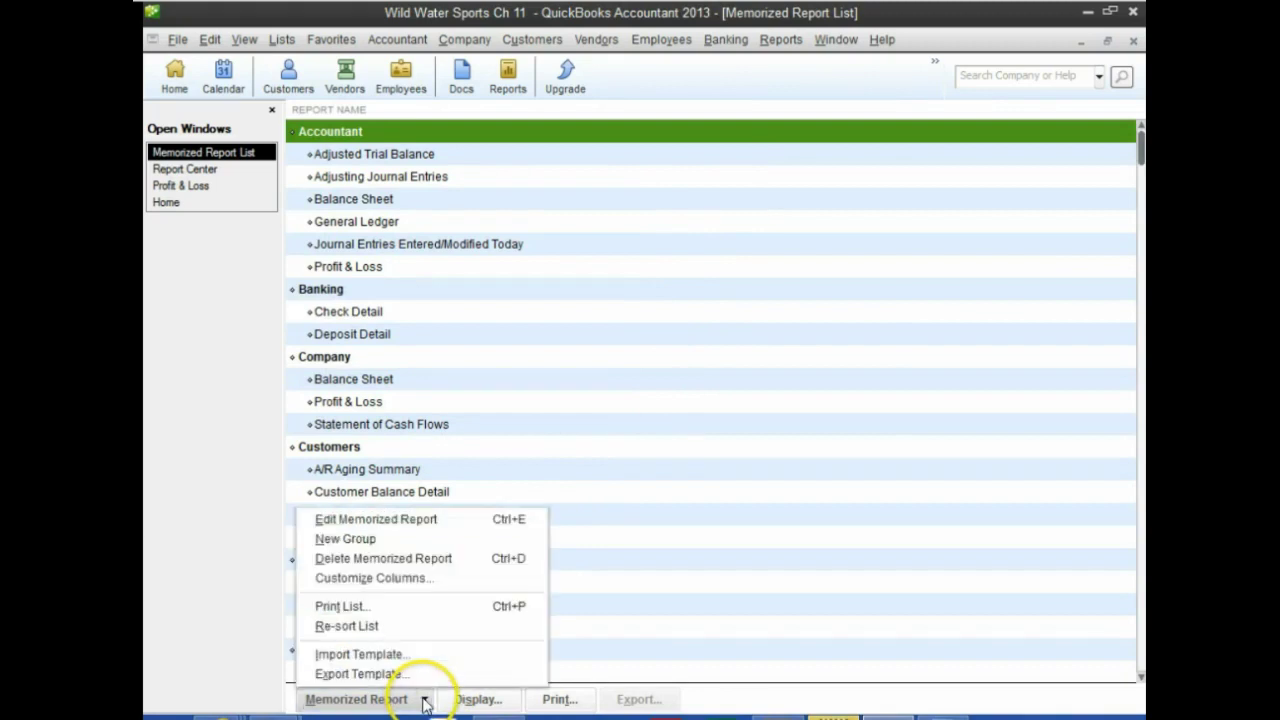
{"action": "left_click", "coordinate": [383, 545]}
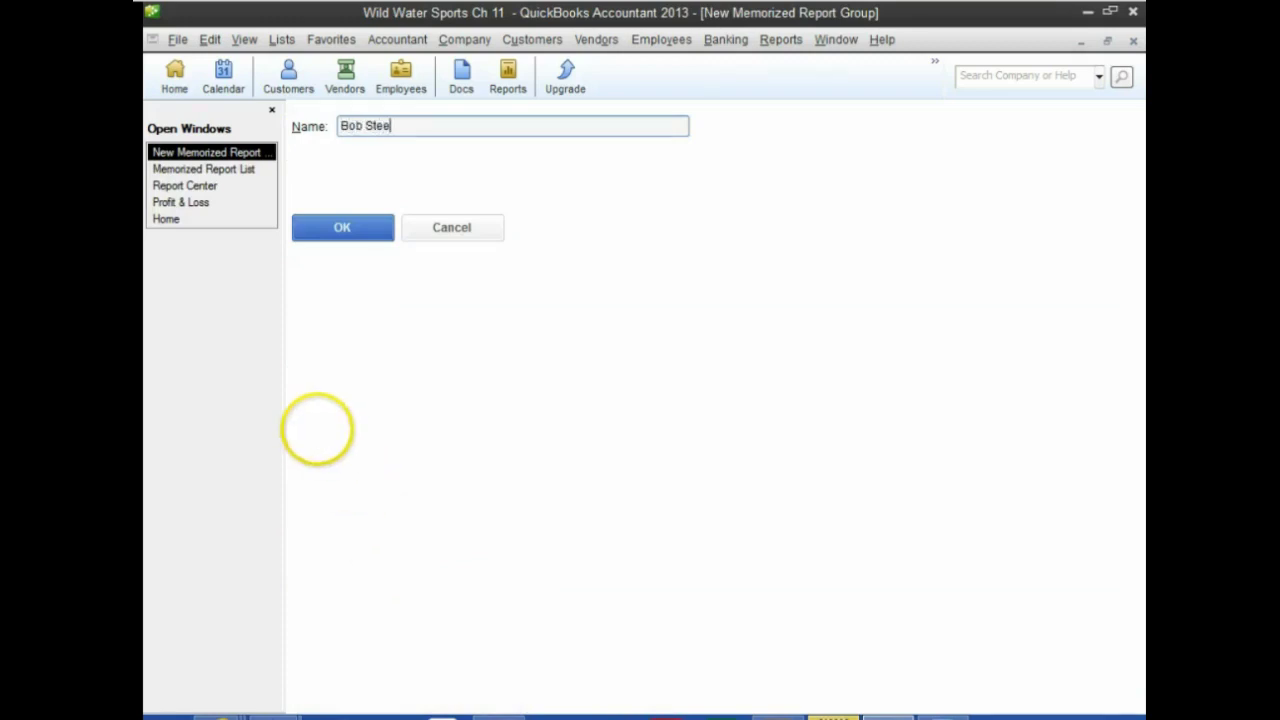
{"action": "left_click", "coordinate": [355, 232]}
{"action": "scroll", "coordinate": [214, 457], "scroll_direction": "up", "scroll_amount": 3}
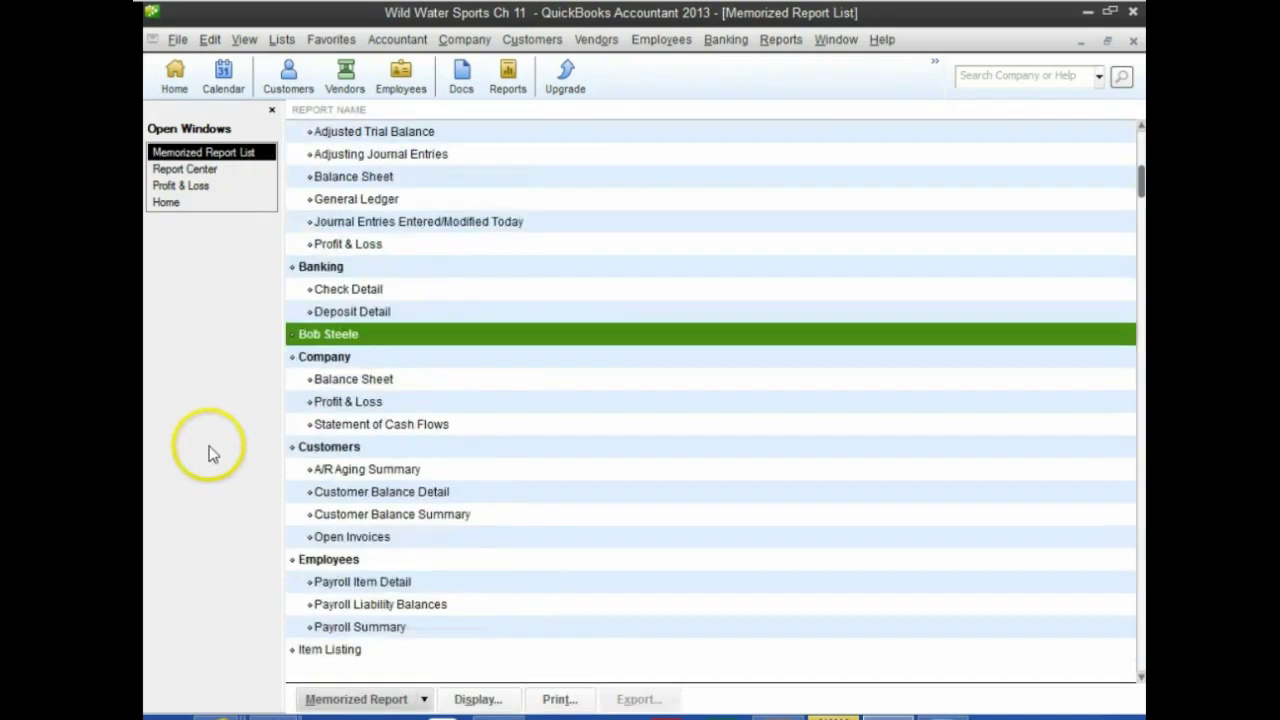
{"action": "left_click", "coordinate": [1133, 40]}
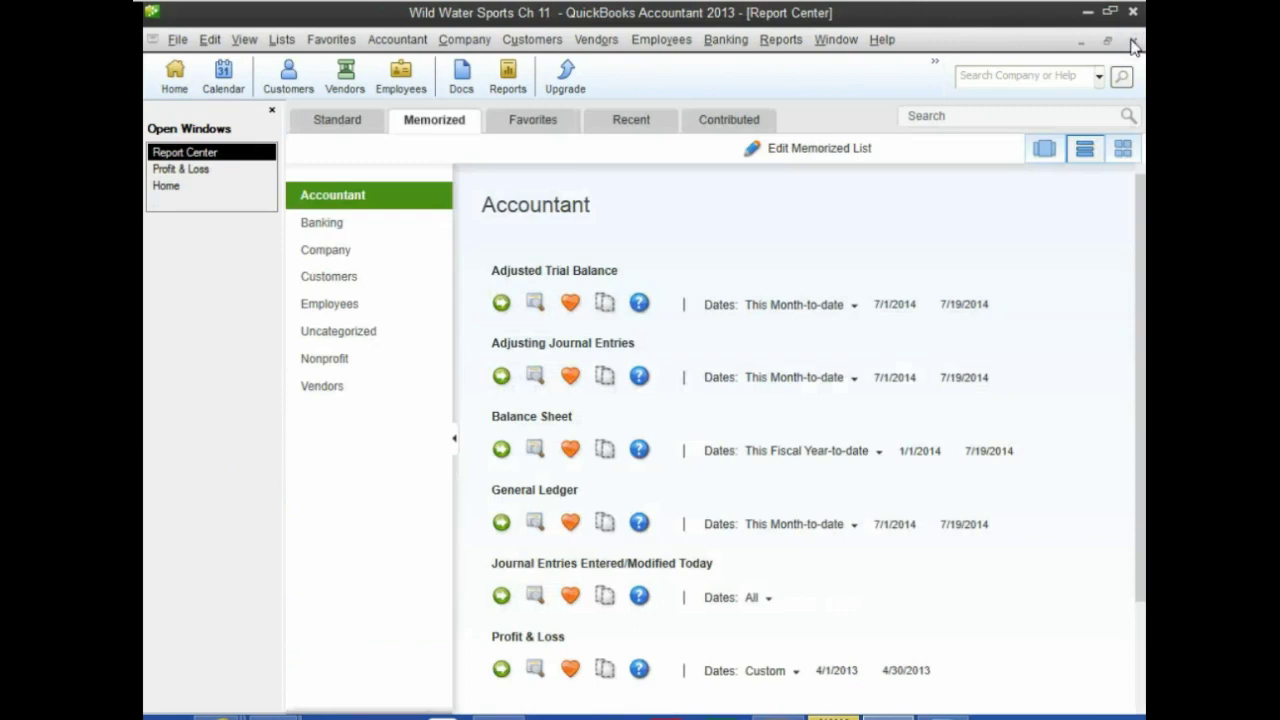
{"action": "left_click", "coordinate": [1133, 40]}
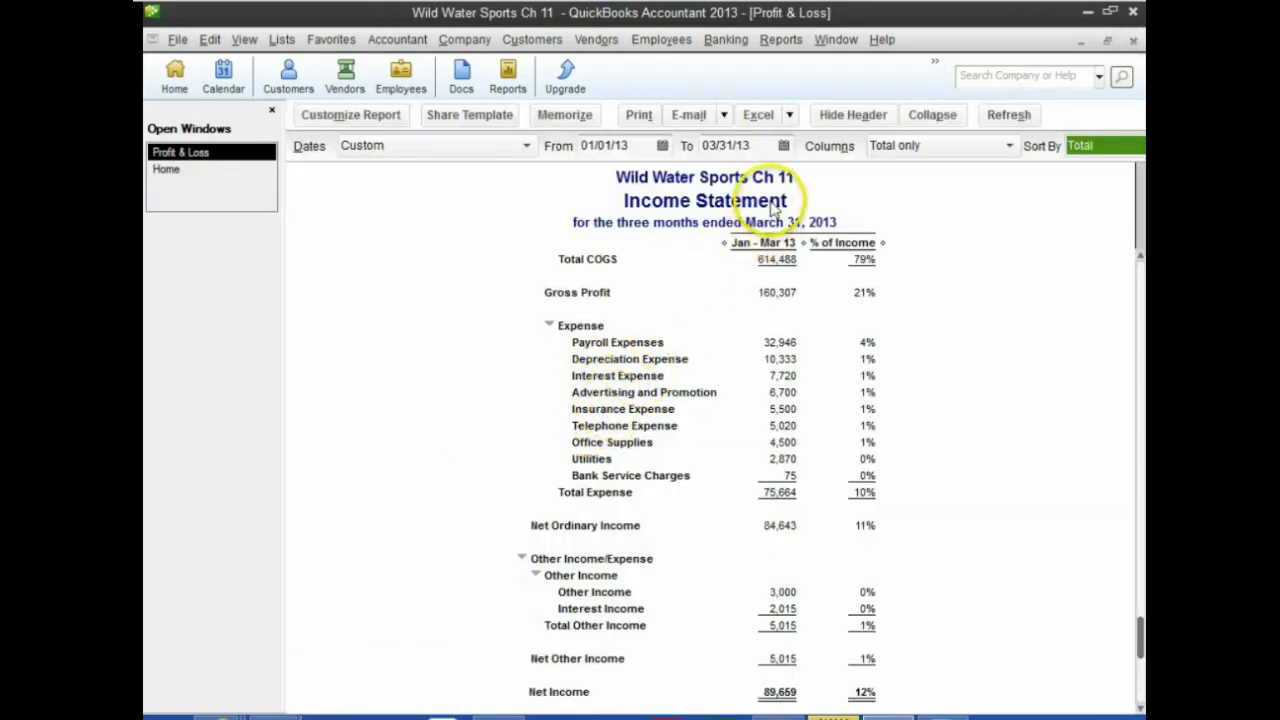
Memorize the customized report as "Income Statement", saving it in the memorized report group that carries the student's name.
{"action": "left_click", "coordinate": [565, 114]}
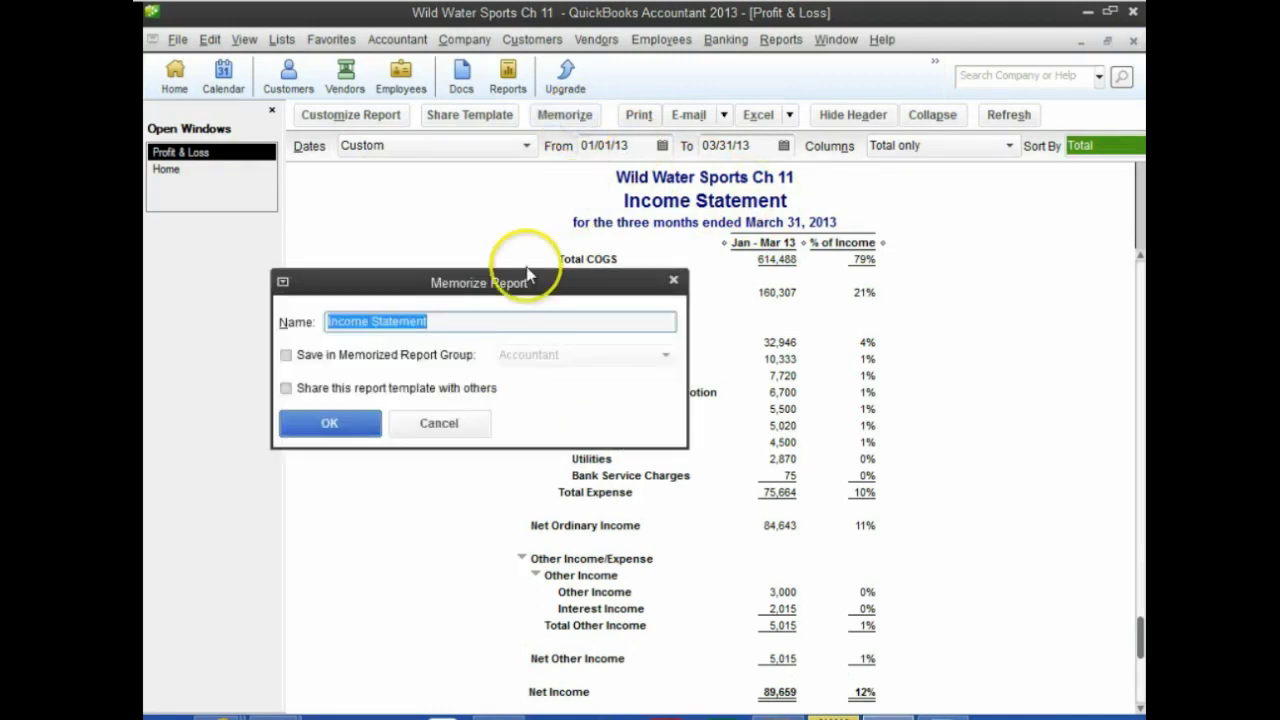
{"action": "left_click", "coordinate": [303, 357]}
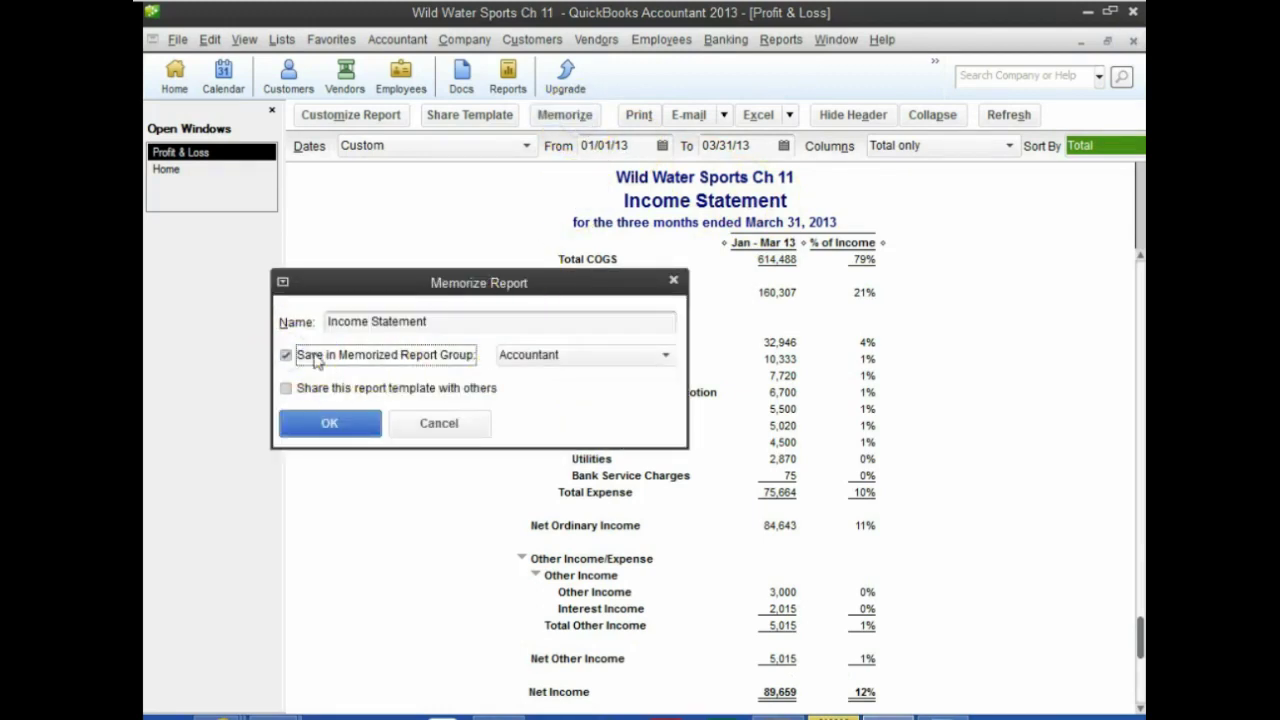
{"action": "left_click", "coordinate": [586, 354]}
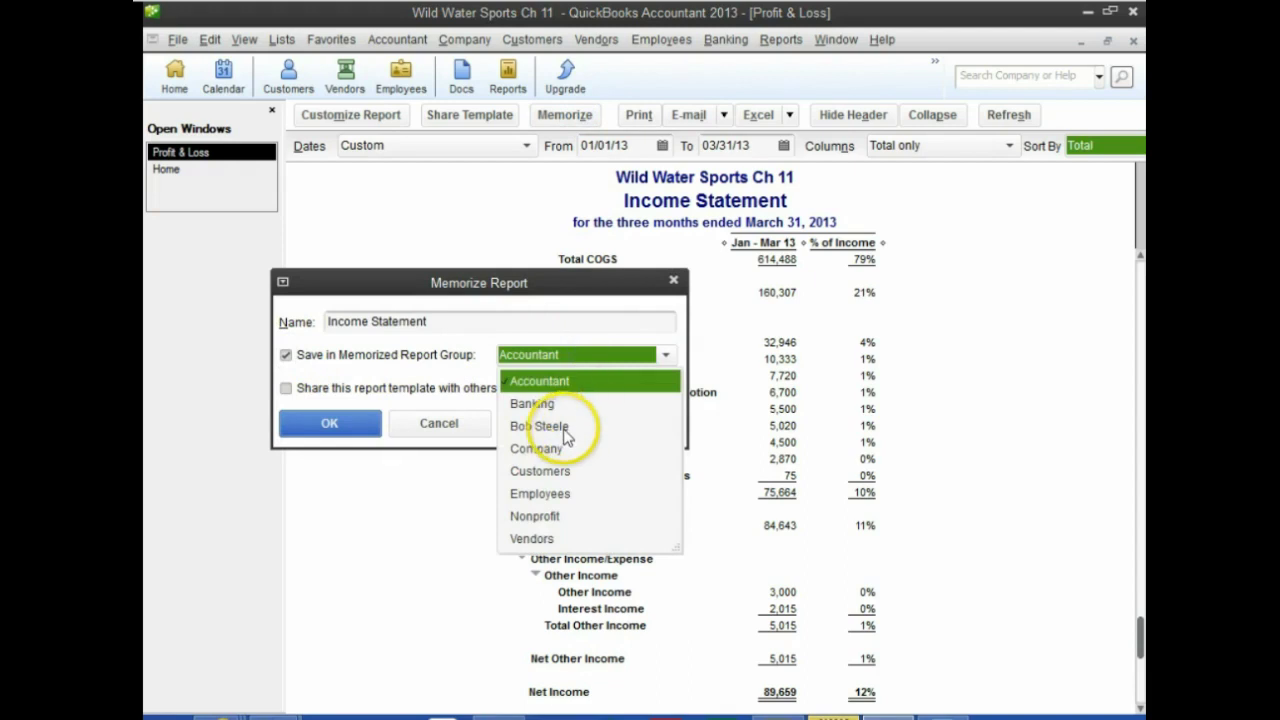
{"action": "left_click", "coordinate": [563, 428]}
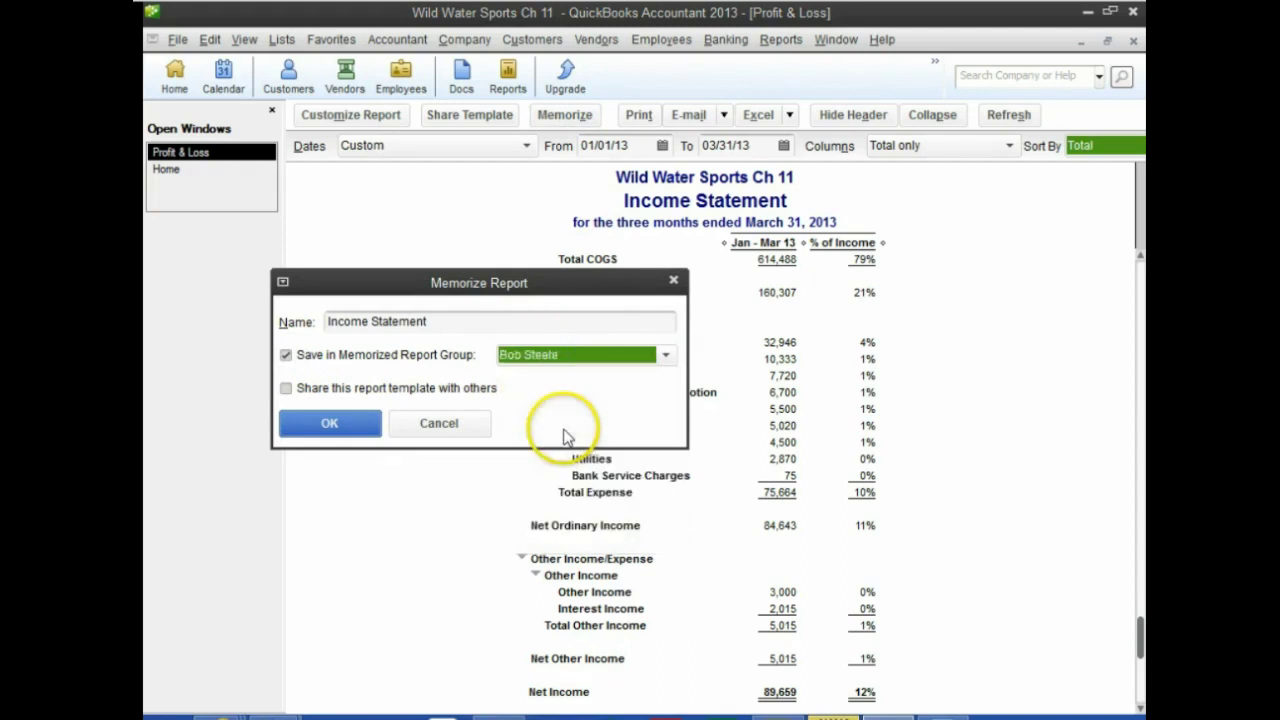
{"action": "left_click", "coordinate": [329, 423]}
Switch to the CourseSmart textbook and read the memorized report instructions through step 23 on pages 316 and 317.
{"action": "mouse_move", "coordinate": [210, 710]}
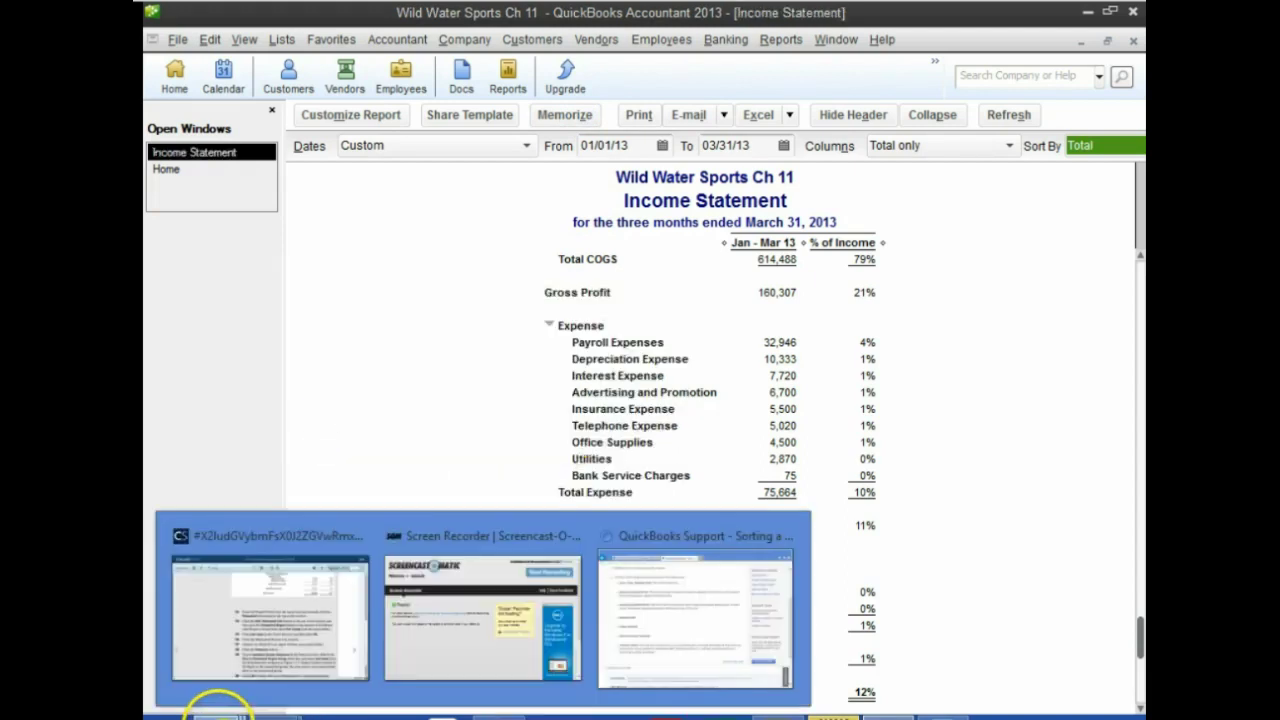
{"action": "left_click", "coordinate": [232, 668]}
{"action": "scroll", "coordinate": [294, 445], "scroll_direction": "down", "scroll_amount": 3}
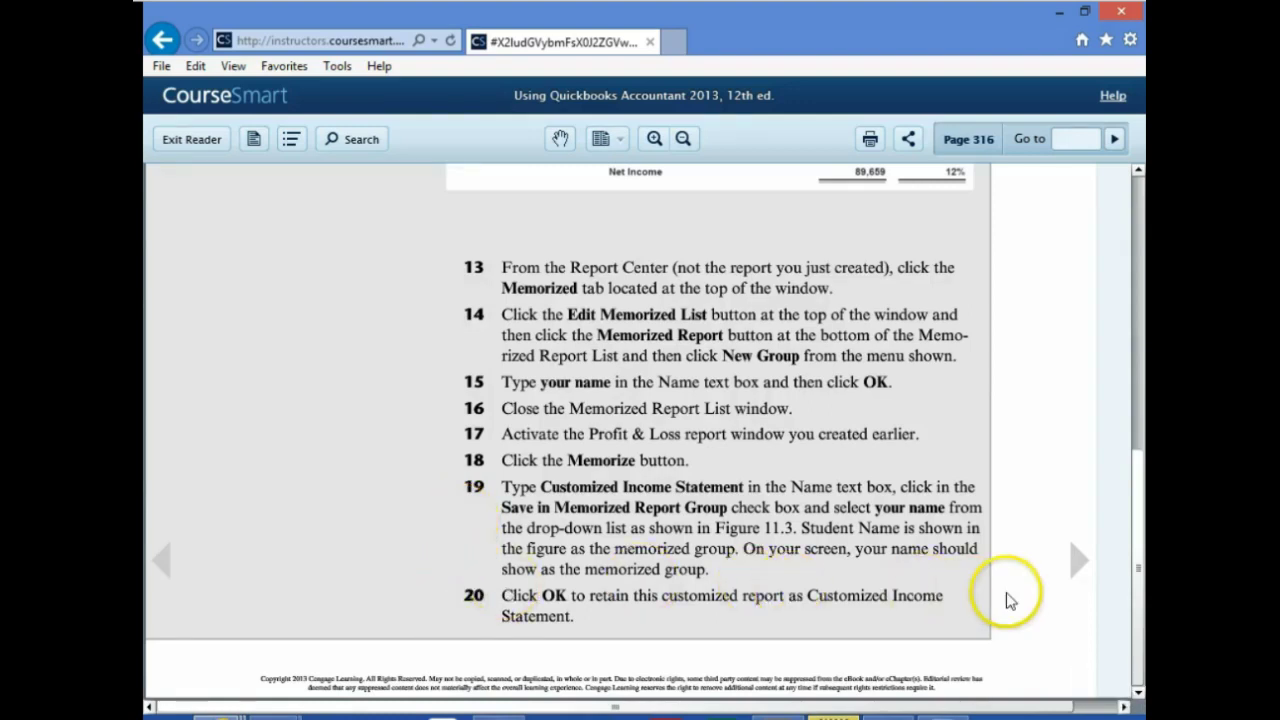
{"action": "left_click", "coordinate": [1079, 572]}
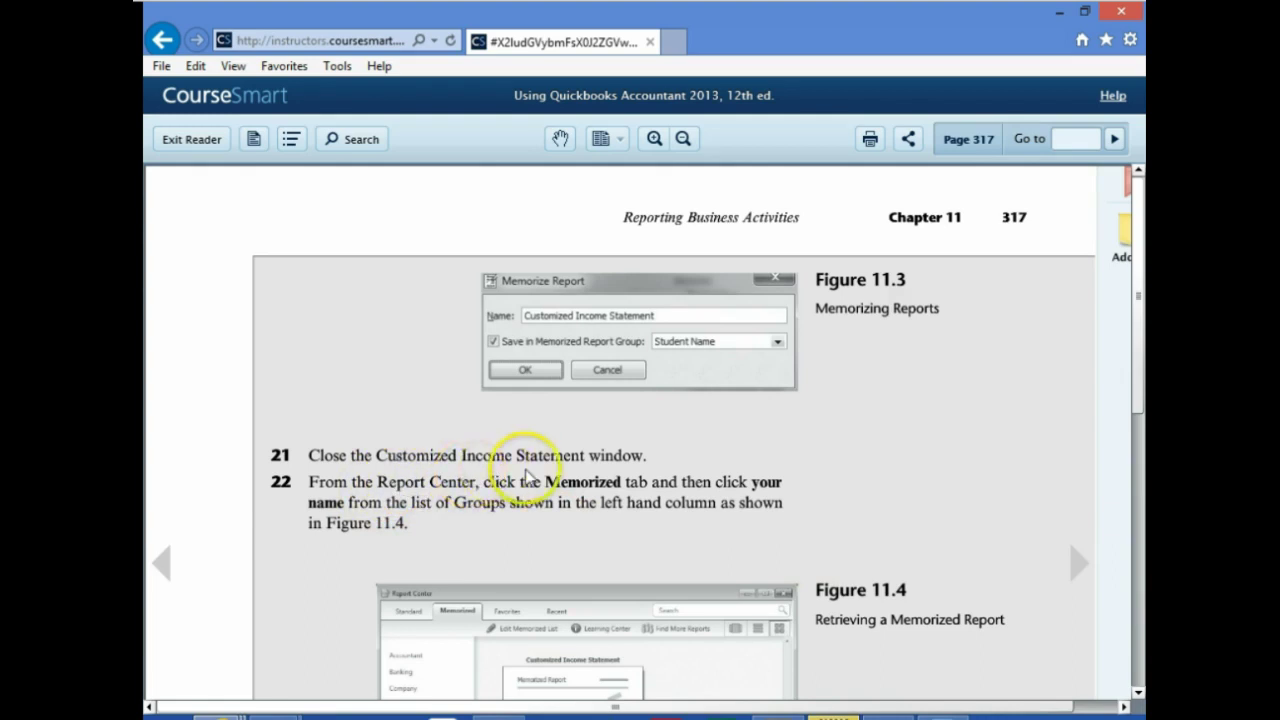
{"action": "scroll", "coordinate": [245, 512], "scroll_direction": "down", "scroll_amount": 1}
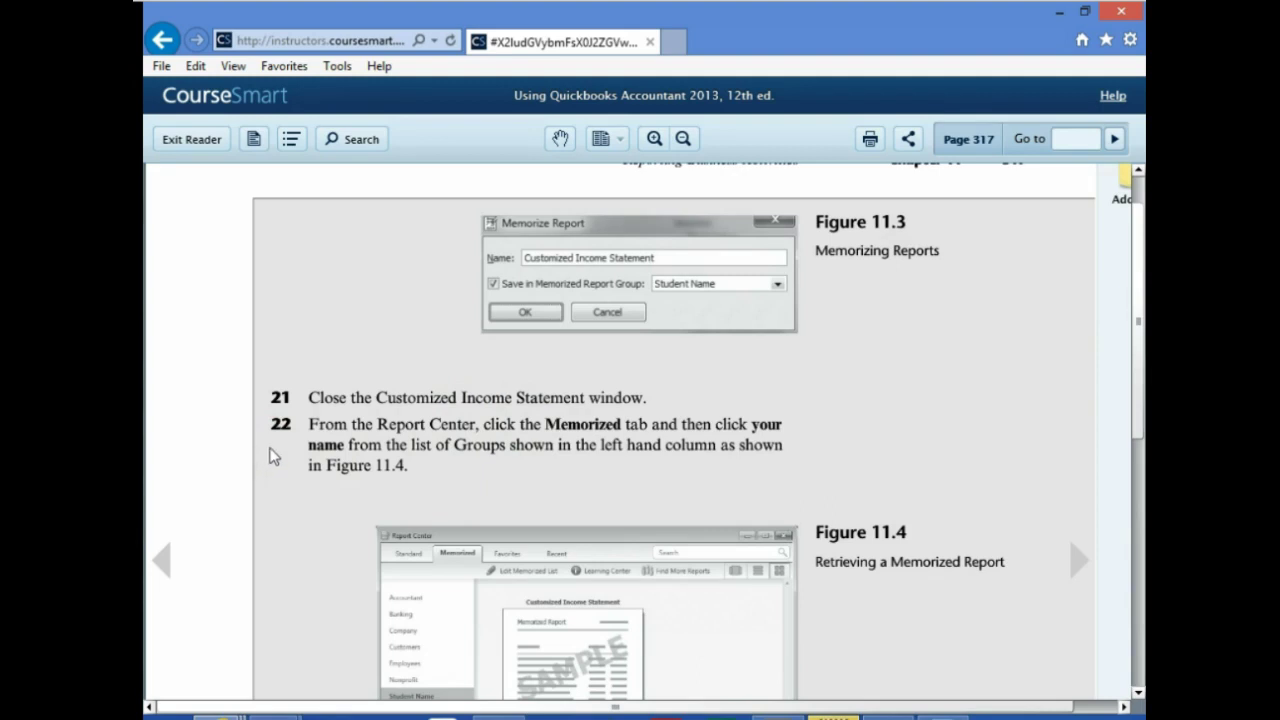
{"action": "scroll", "coordinate": [270, 465], "scroll_direction": "down", "scroll_amount": 3}
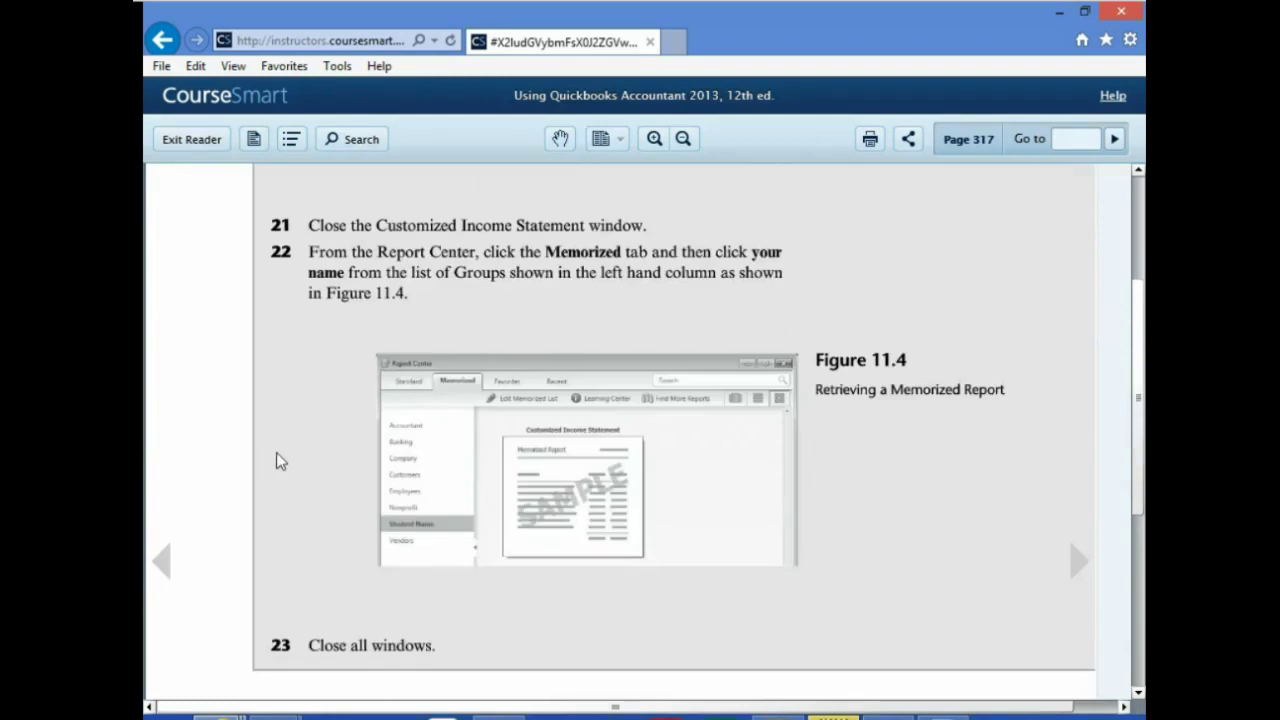
Return to QuickBooks, view the memorized reports in the student's own group in the Report Center, and close all open windows.
{"action": "left_click", "coordinate": [902, 712]}
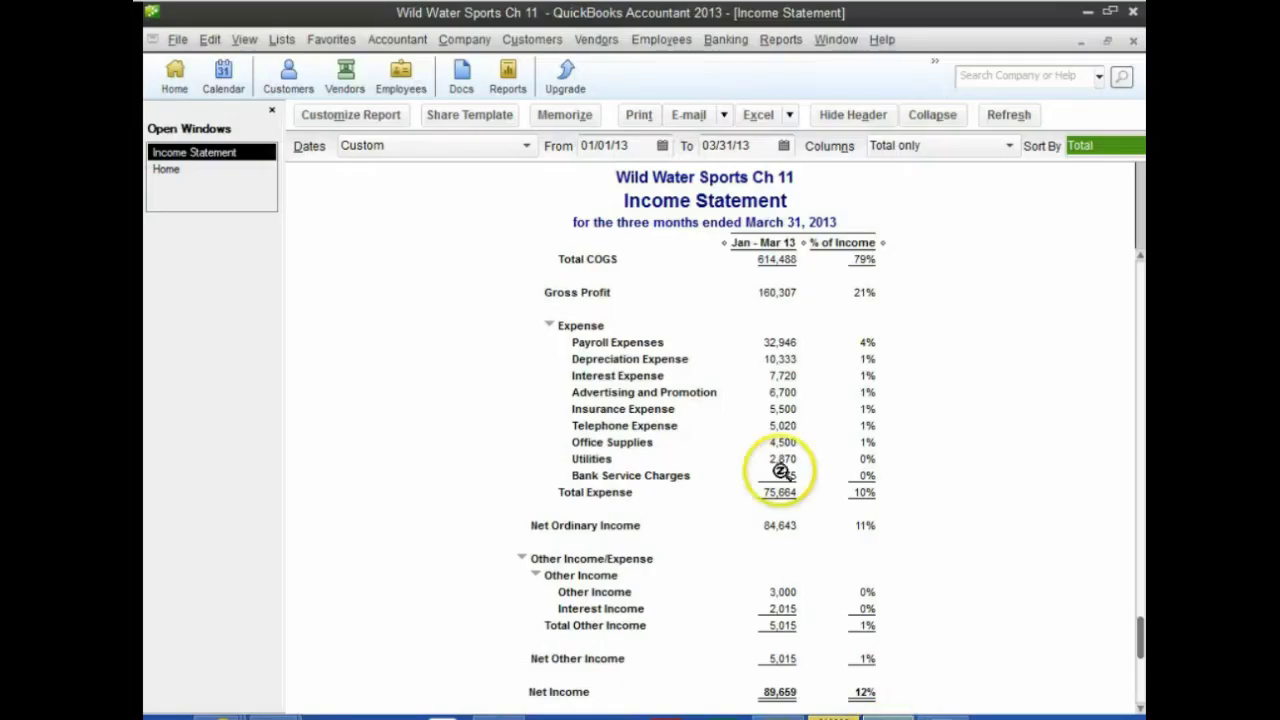
{"action": "left_click", "coordinate": [1133, 41]}
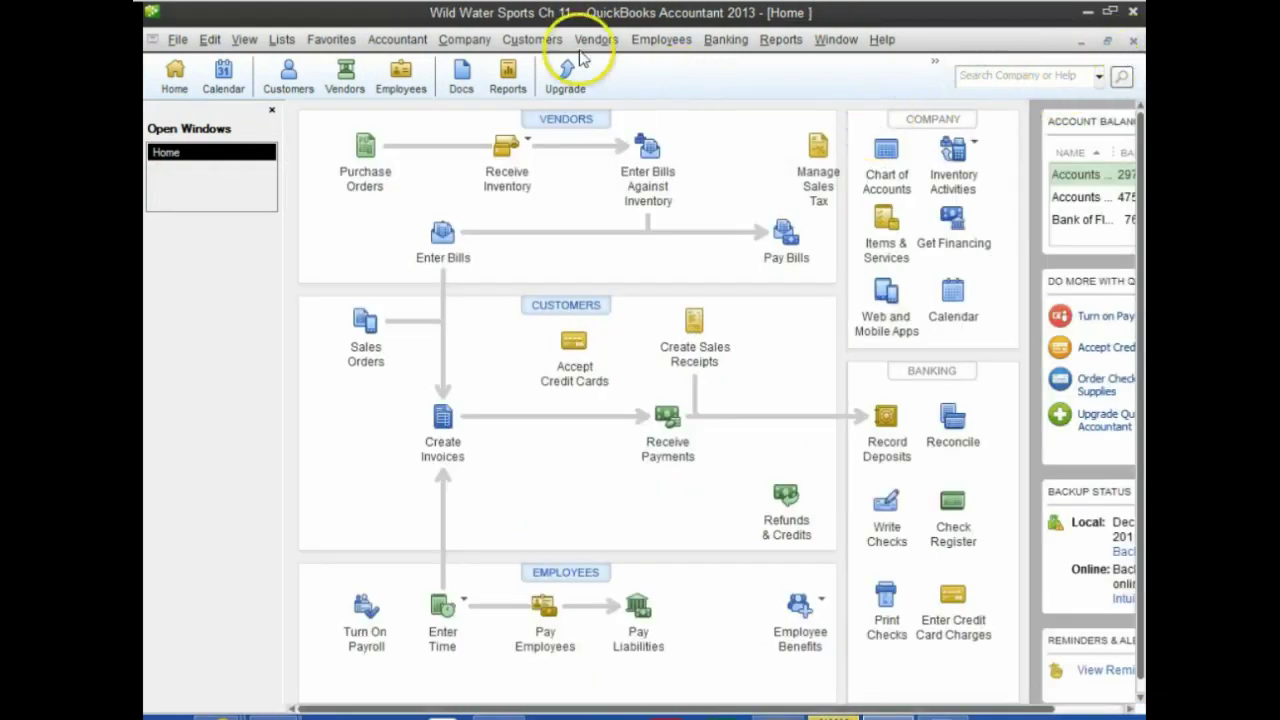
{"action": "left_click", "coordinate": [500, 78]}
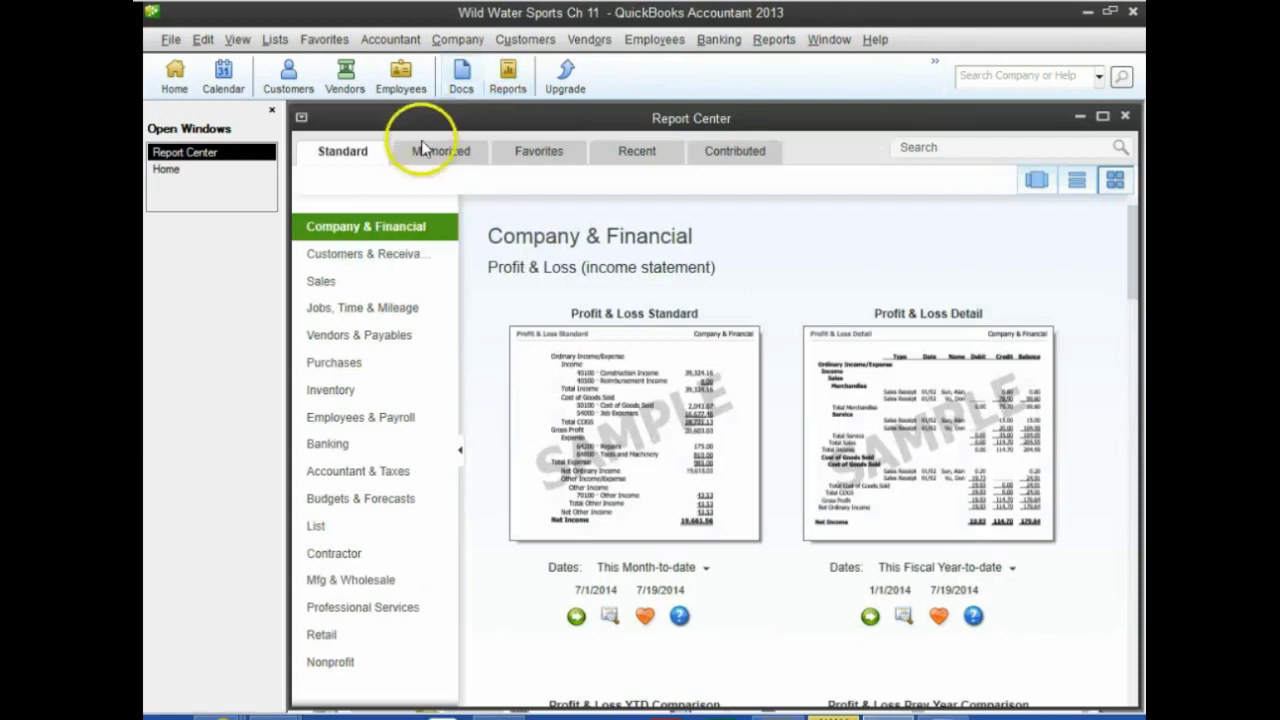
{"action": "left_click", "coordinate": [421, 162]}
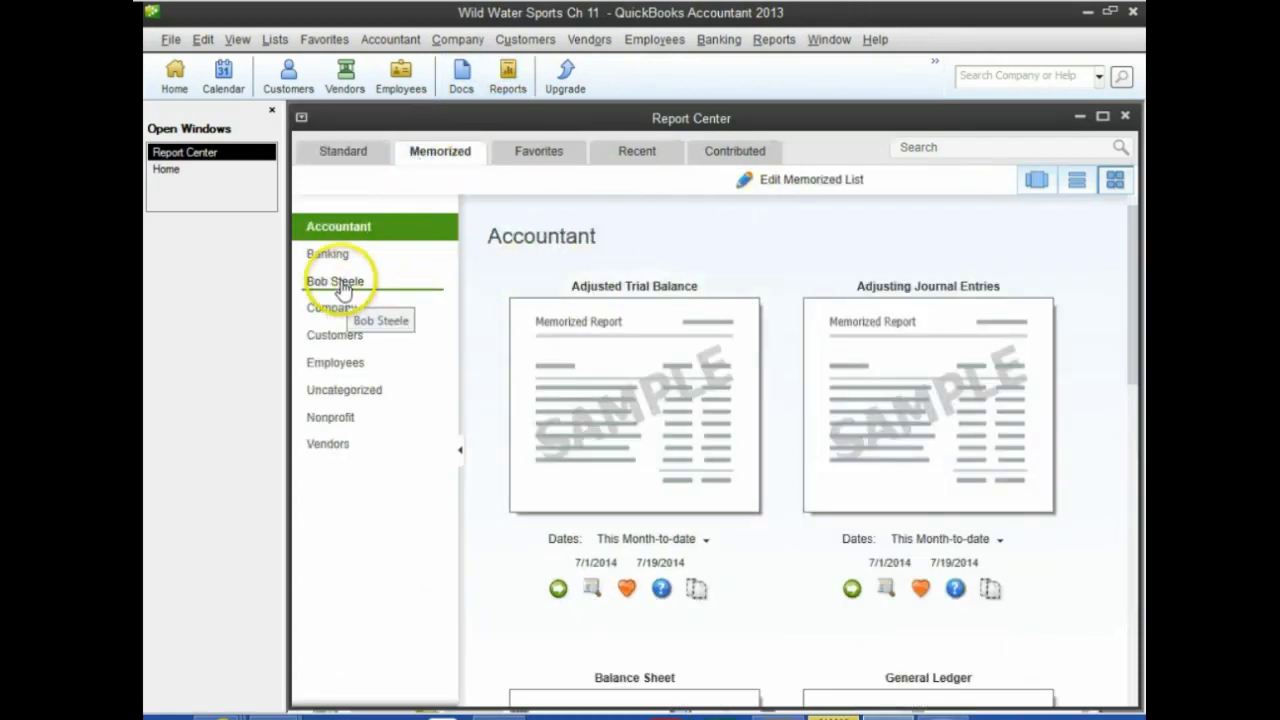
{"action": "left_click", "coordinate": [372, 293]}
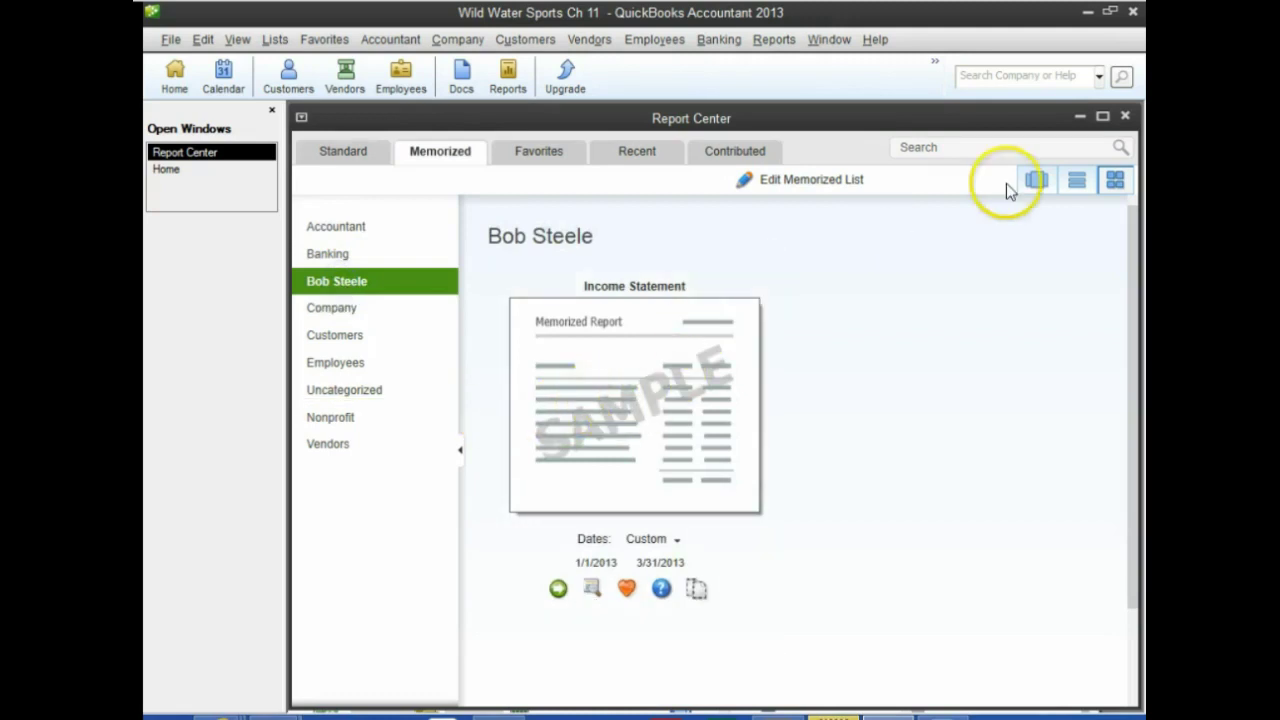
{"action": "left_click", "coordinate": [1127, 118]}
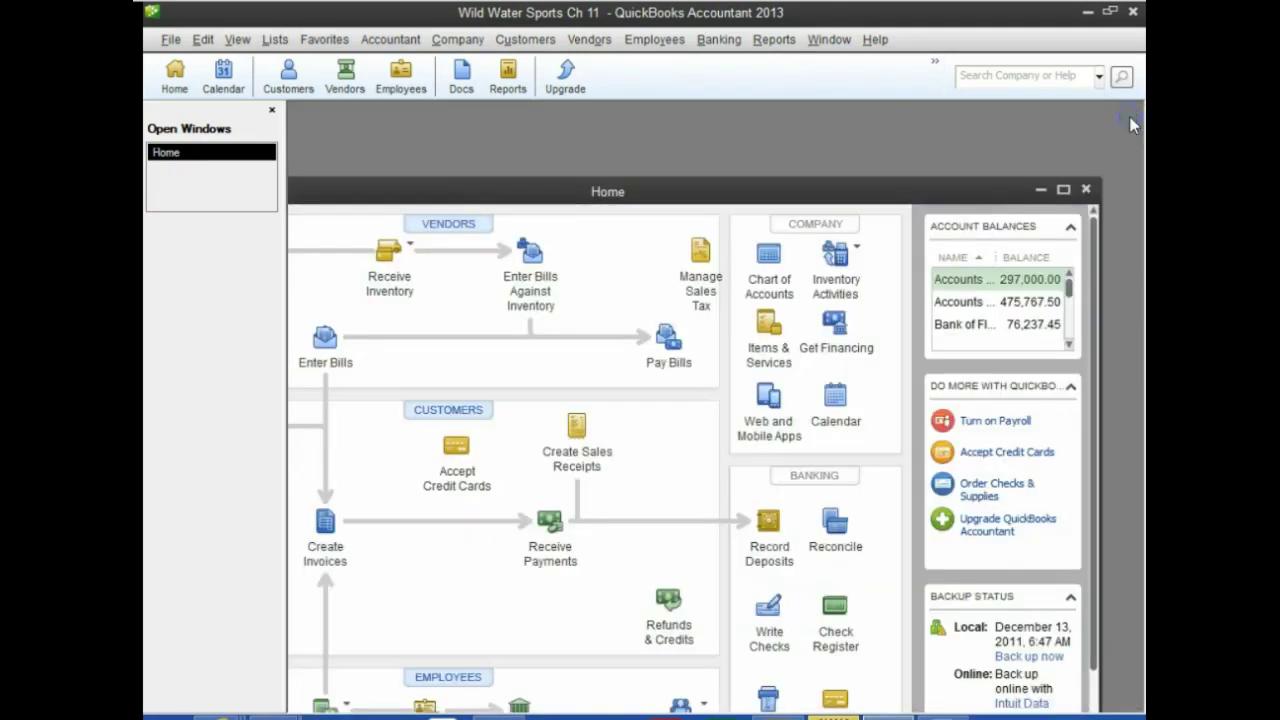
{"action": "left_click", "coordinate": [1092, 187]}
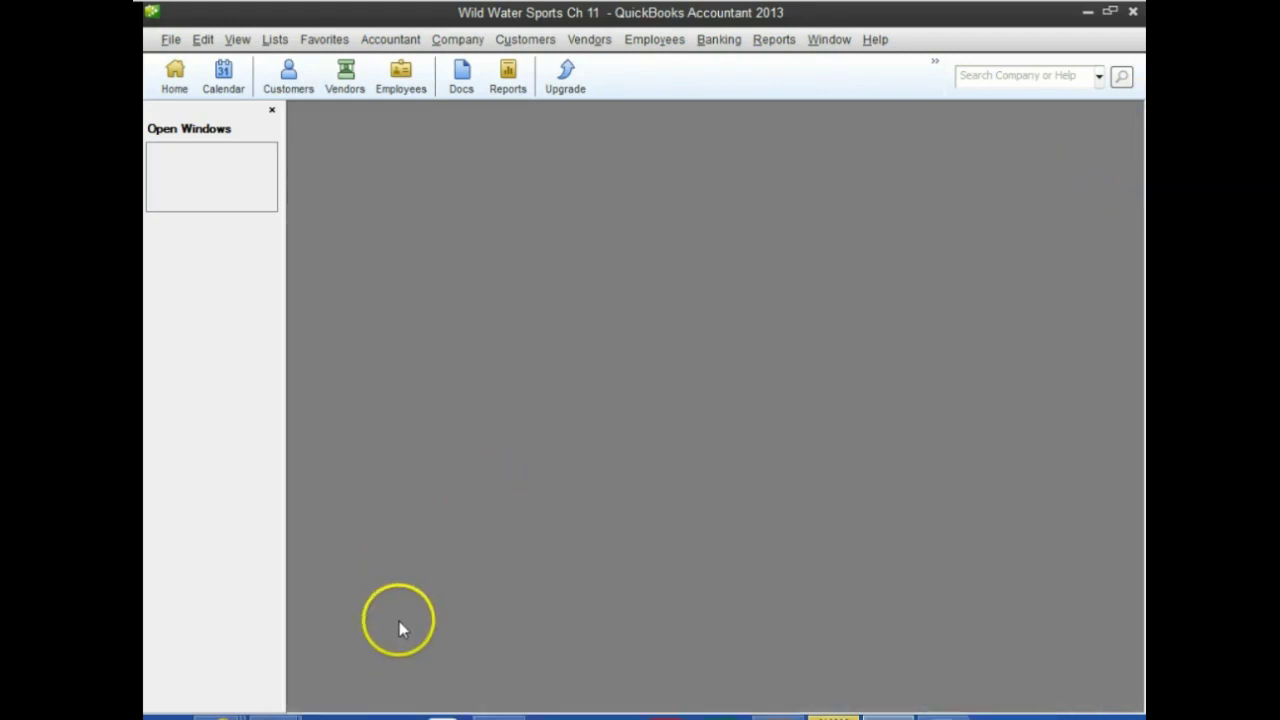
Switch to the CourseSmart textbook and read the instructions for creating and memorizing a customized balance sheet on page 318.
{"action": "mouse_move", "coordinate": [229, 710]}
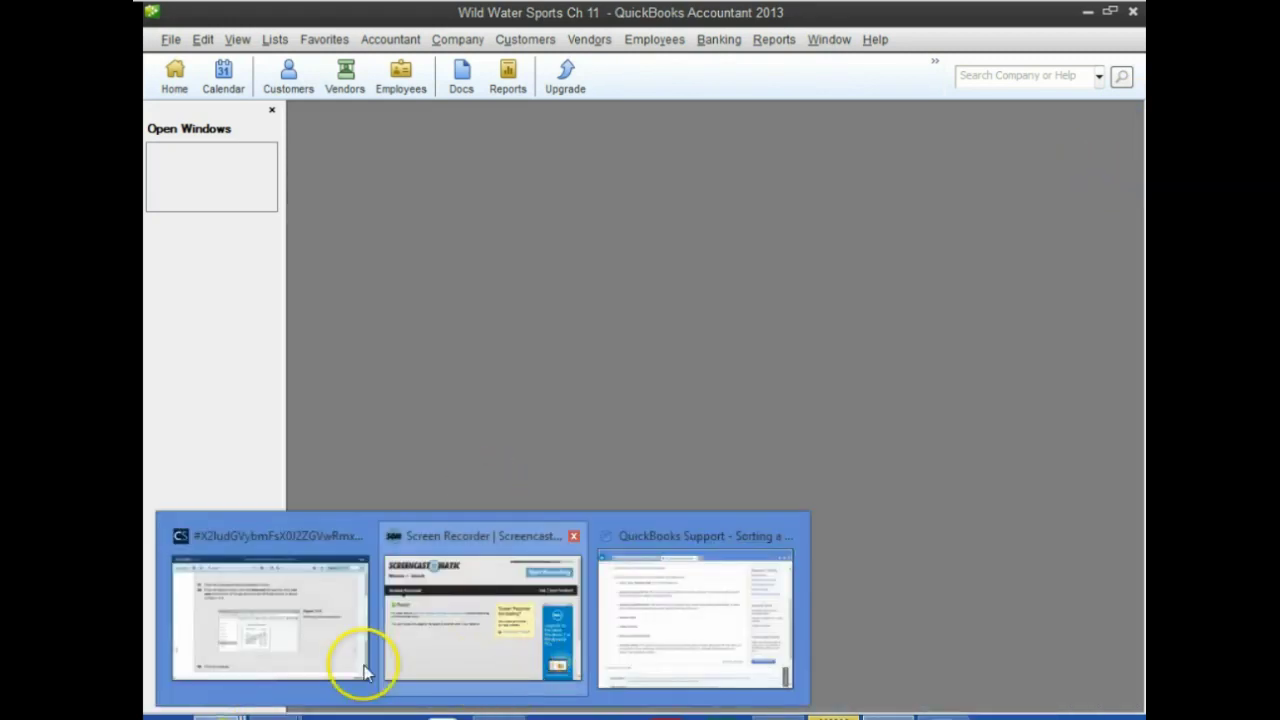
{"action": "mouse_move", "coordinate": [288, 645]}
{"action": "left_click", "coordinate": [288, 652]}
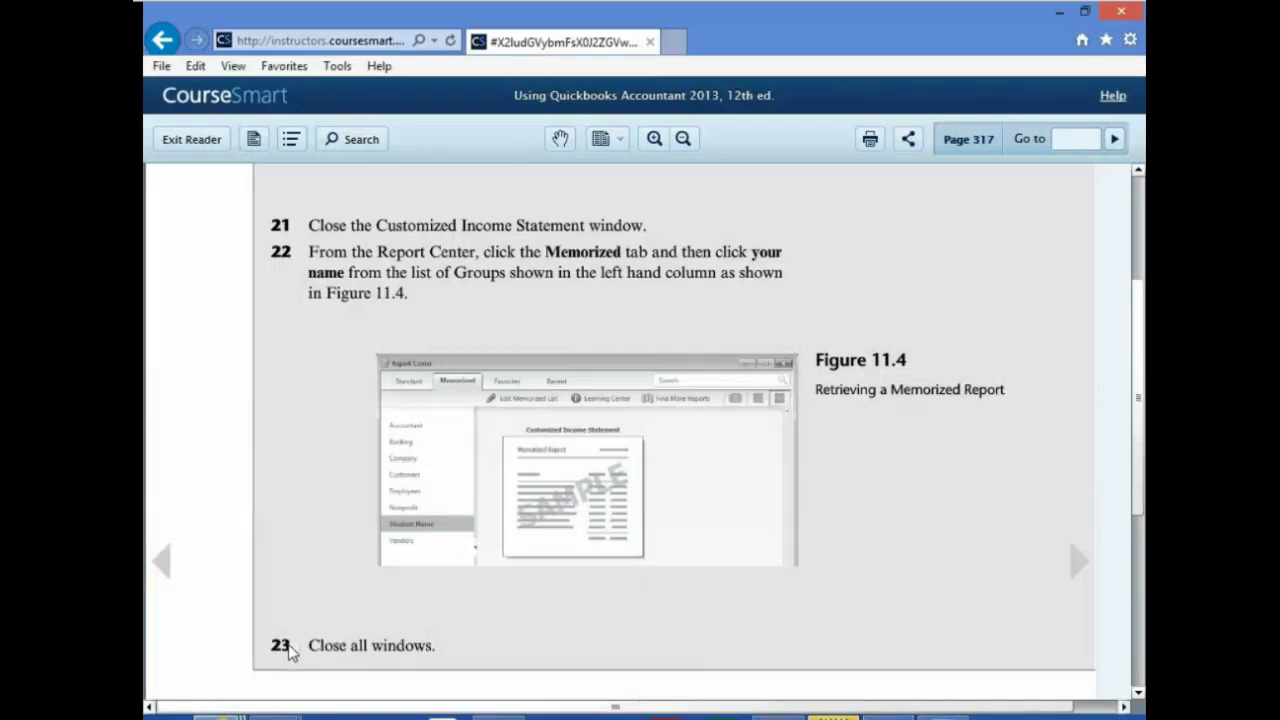
{"action": "left_click", "coordinate": [1079, 563]}
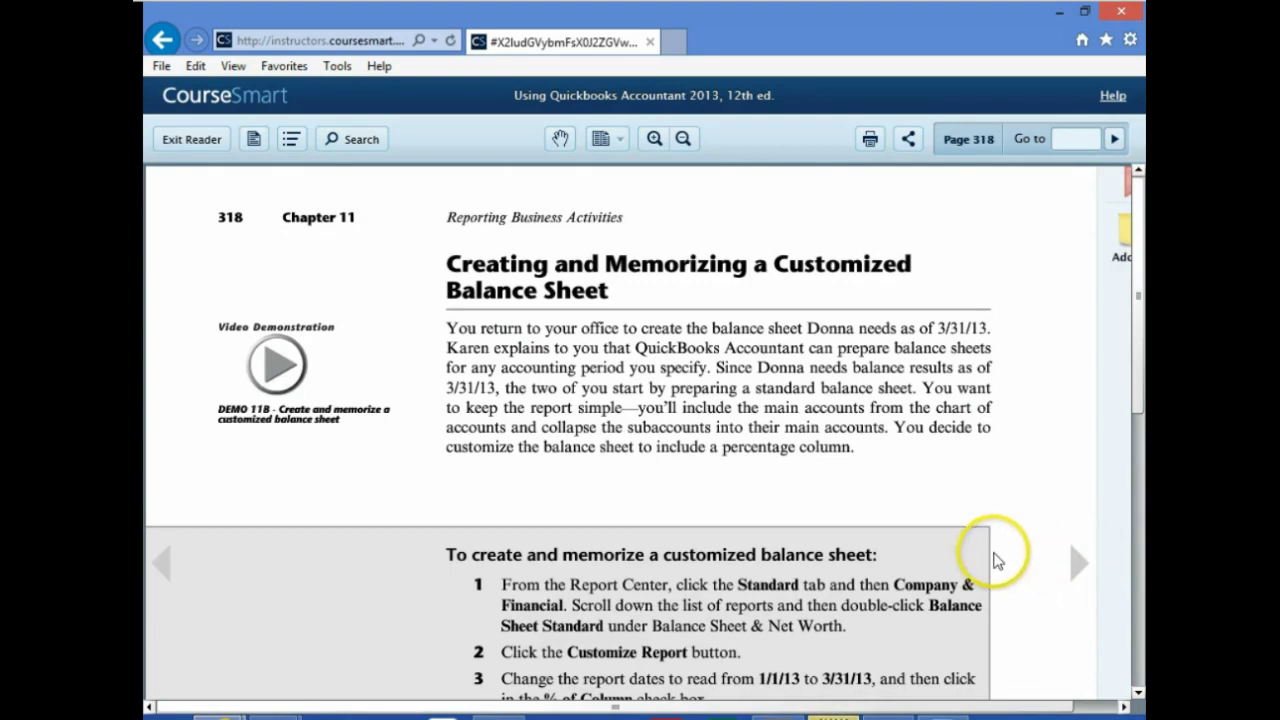
{"action": "scroll", "coordinate": [571, 600], "scroll_direction": "down", "scroll_amount": 3}
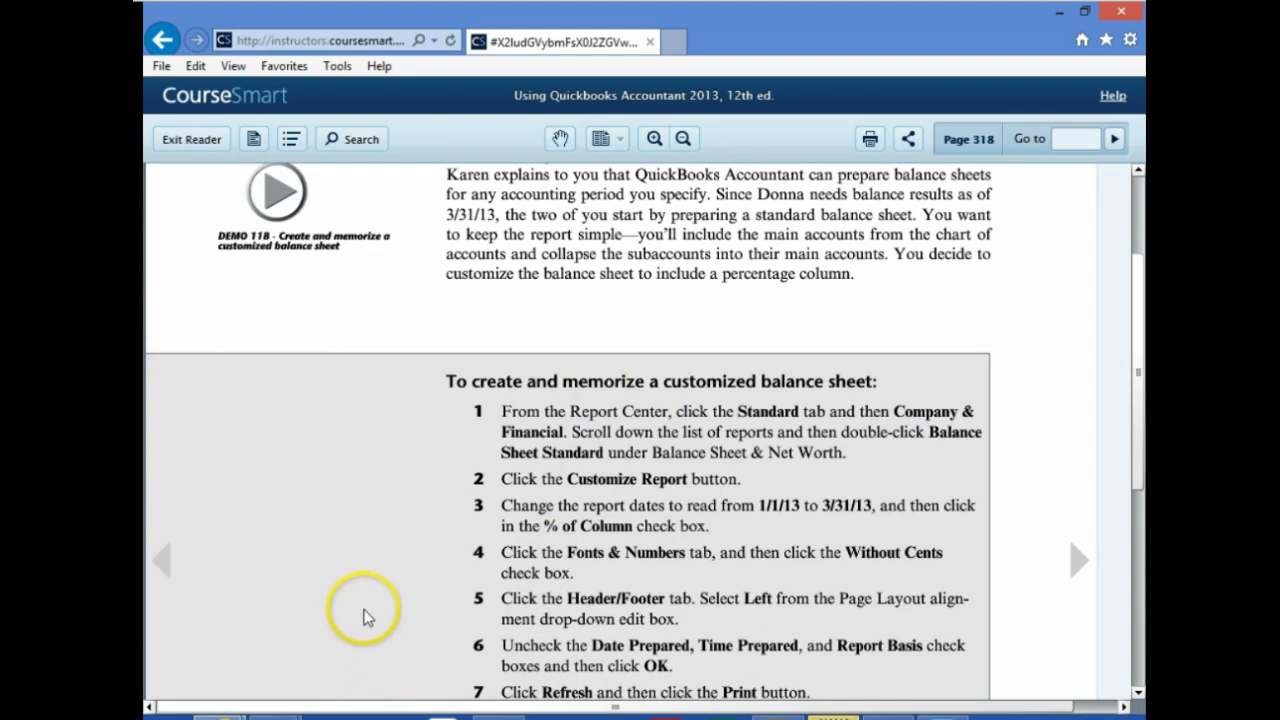
{"action": "scroll", "coordinate": [360, 630], "scroll_direction": "down", "scroll_amount": 2}
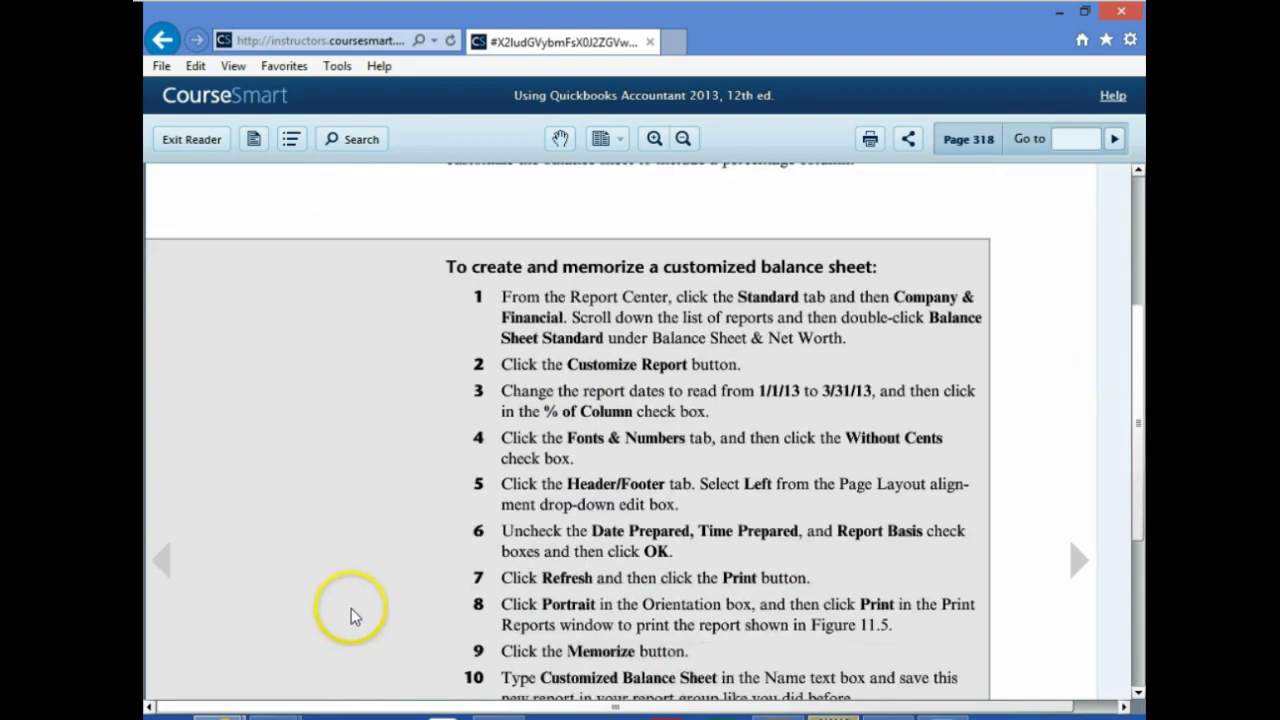
{"action": "scroll", "coordinate": [356, 610], "scroll_direction": "down", "scroll_amount": 1}
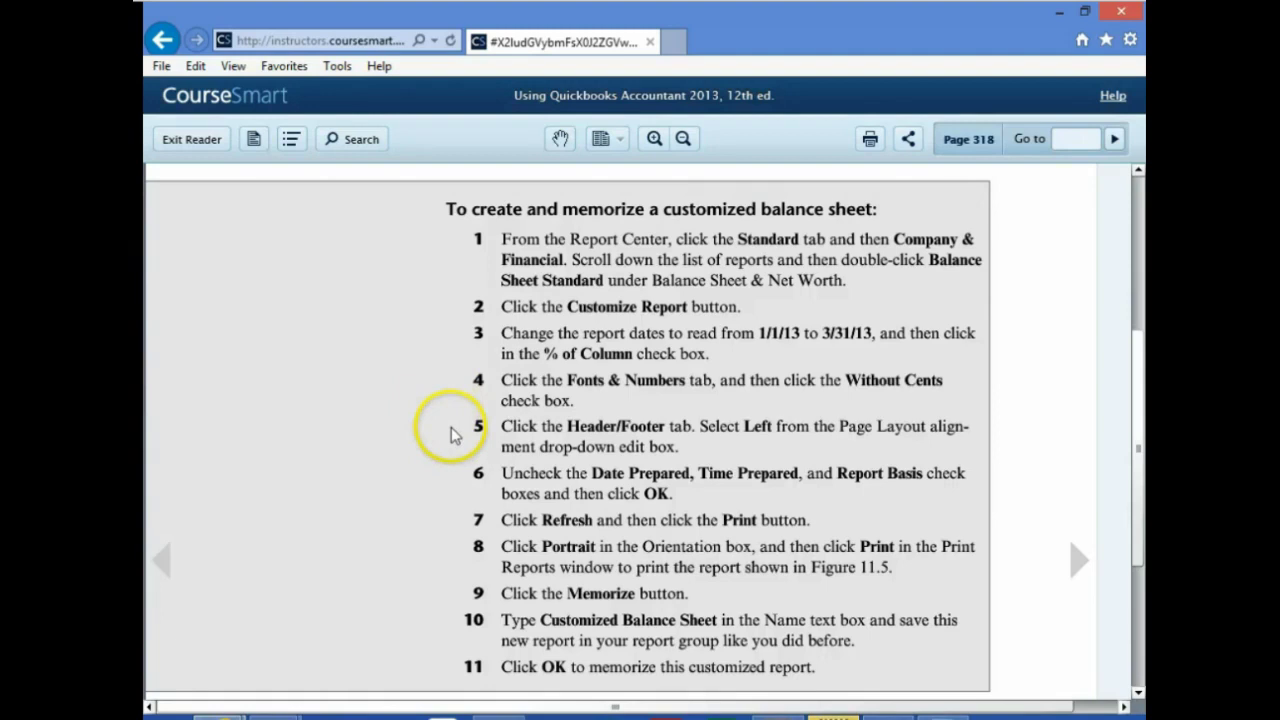
{"action": "left_click", "coordinate": [458, 460]}
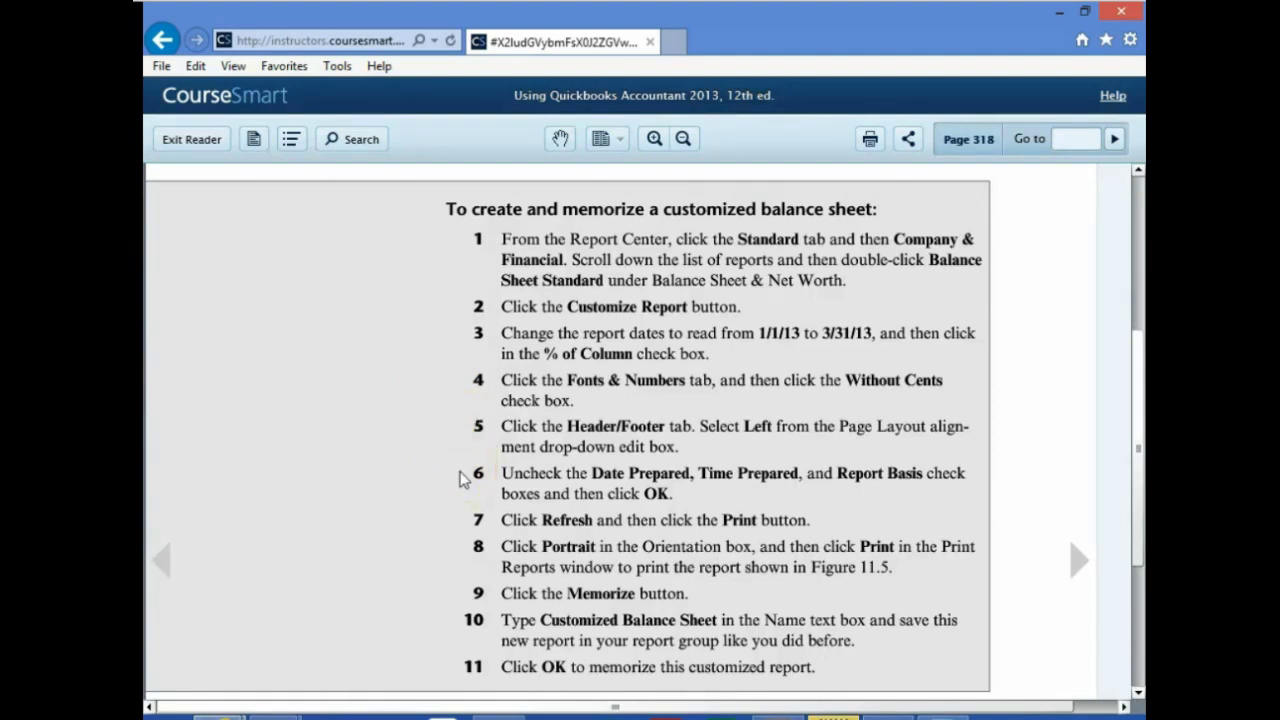
{"action": "left_click", "coordinate": [459, 482]}
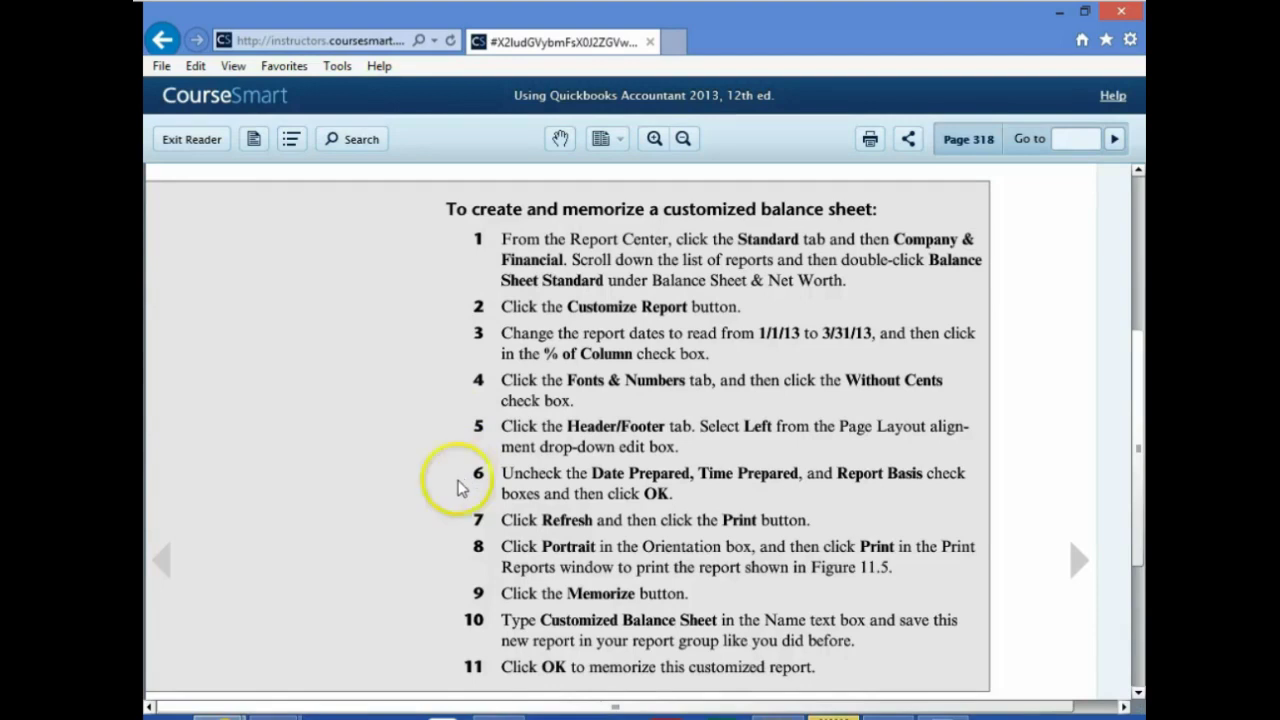
{"action": "left_click", "coordinate": [459, 520]}
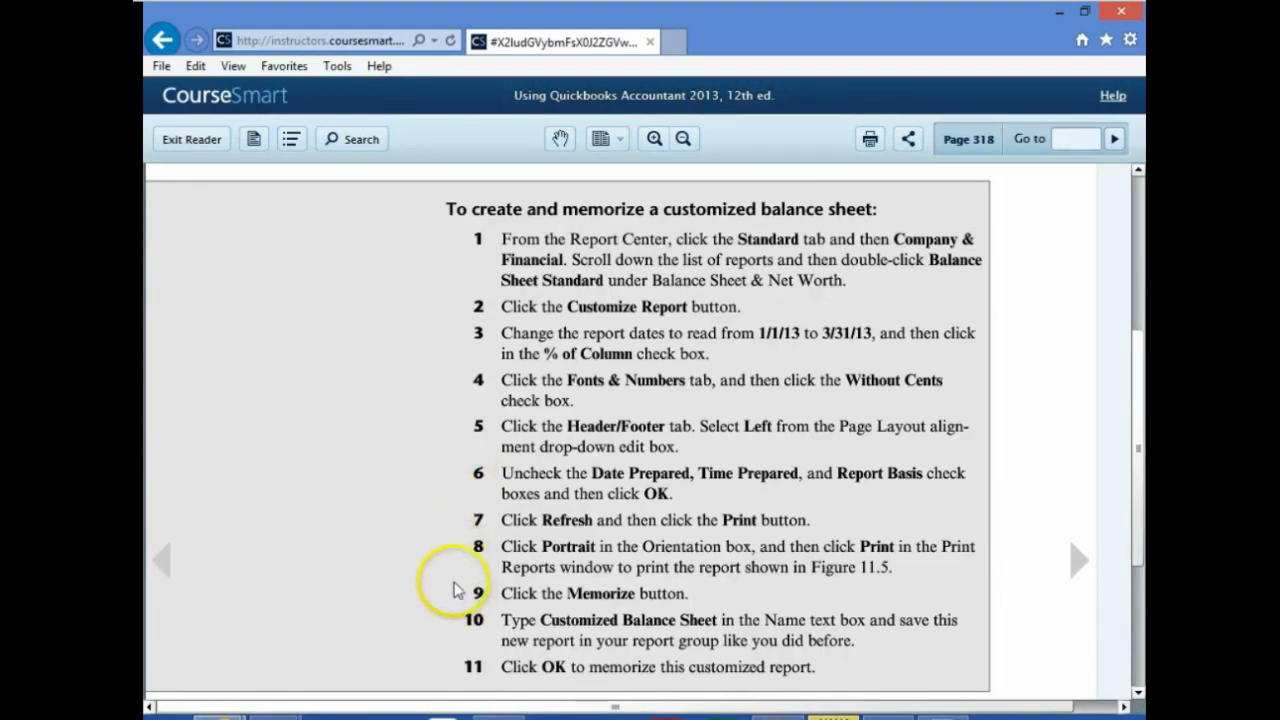
{"action": "scroll", "coordinate": [454, 582], "scroll_direction": "down", "scroll_amount": 1}
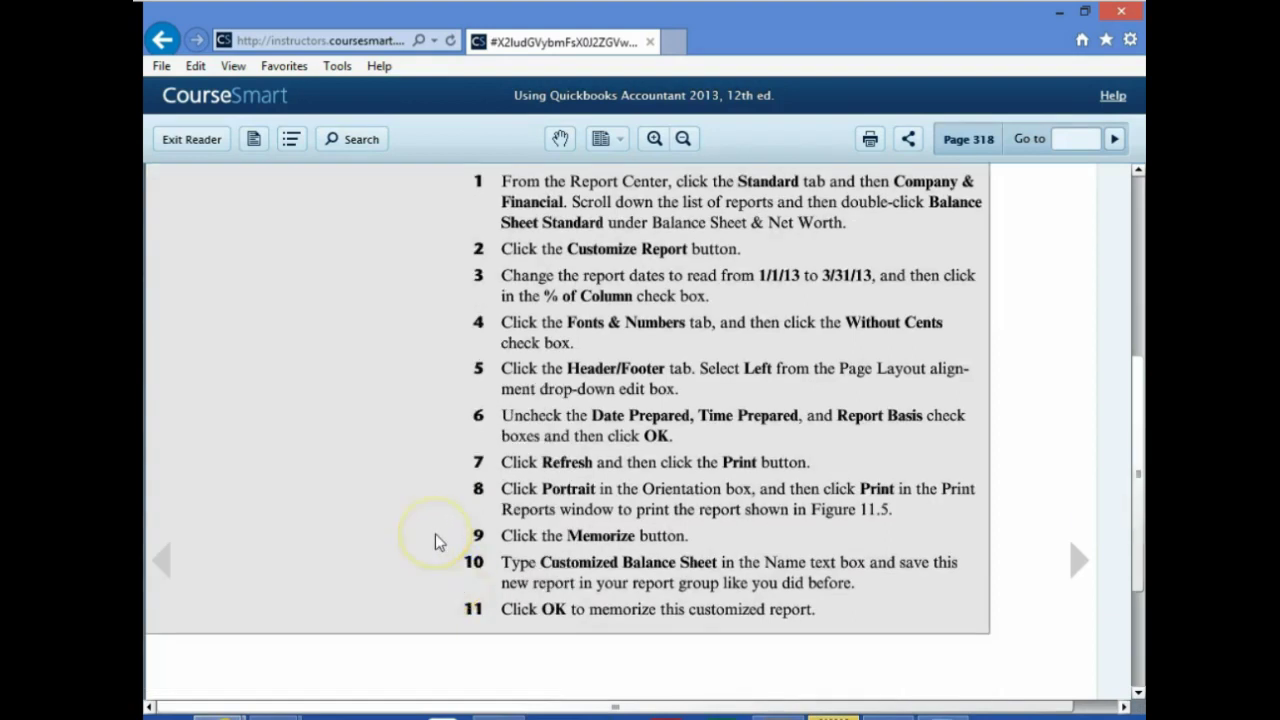
Switch to QuickBooks, show the Report Center in list view, and run the Balance Sheet Standard report from Company & Financial.
{"action": "scroll", "coordinate": [435, 533], "scroll_direction": "up", "scroll_amount": 1}
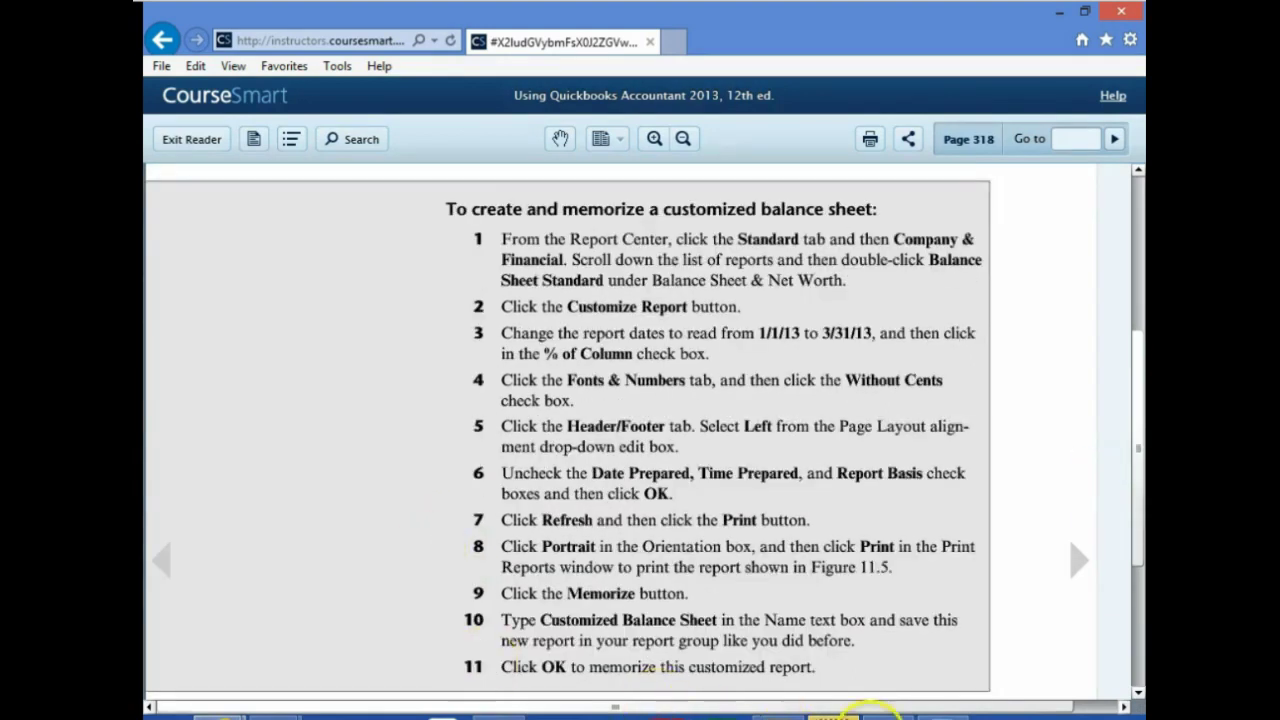
{"action": "left_click", "coordinate": [893, 713]}
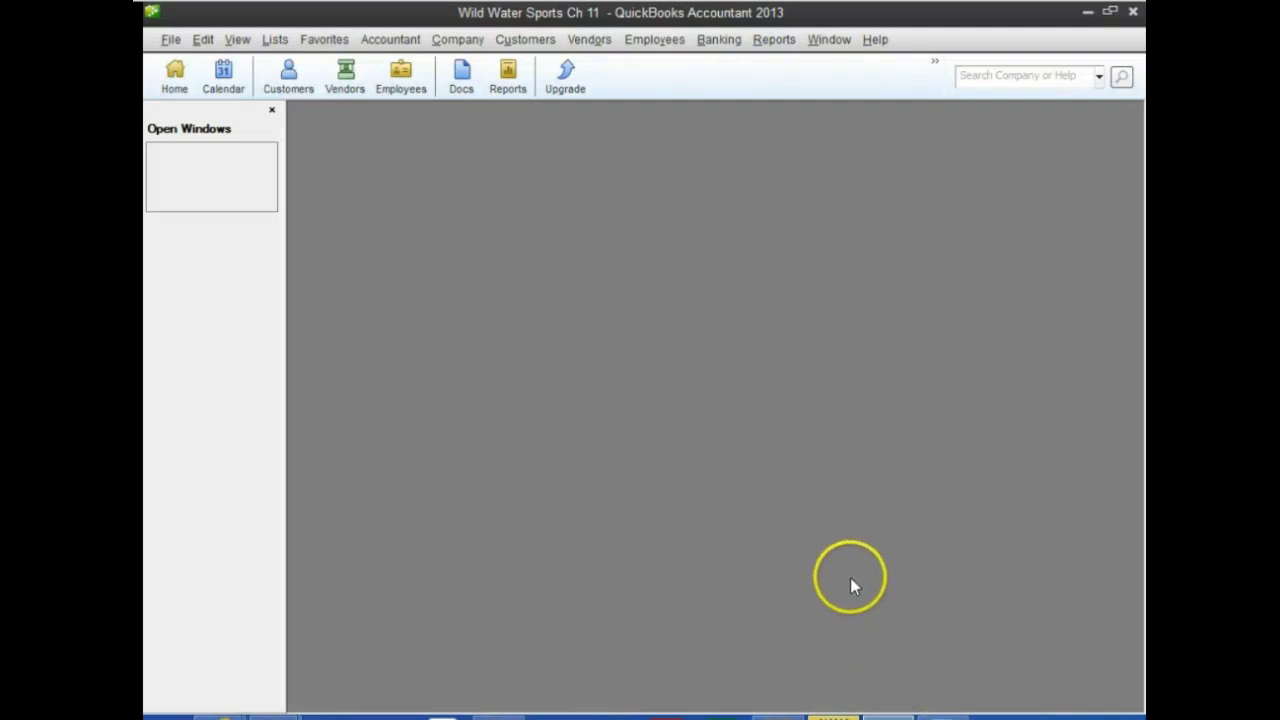
{"action": "left_click", "coordinate": [508, 76]}
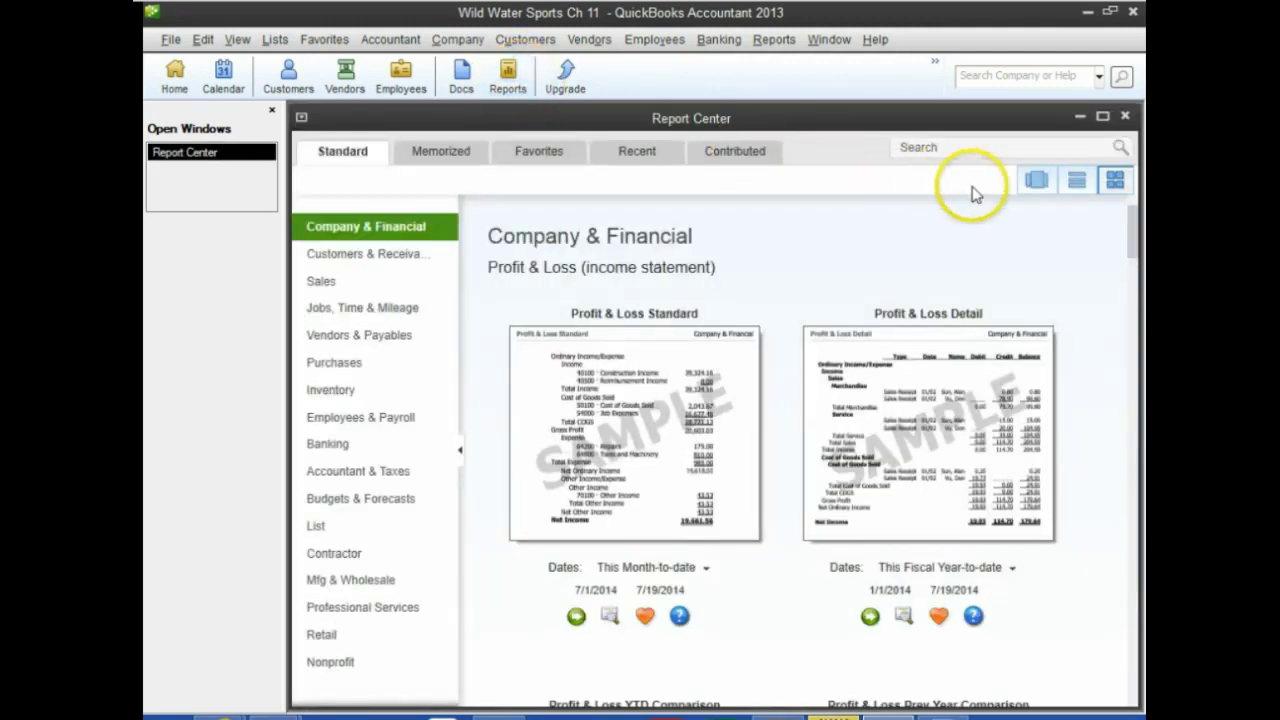
{"action": "left_click", "coordinate": [1078, 182]}
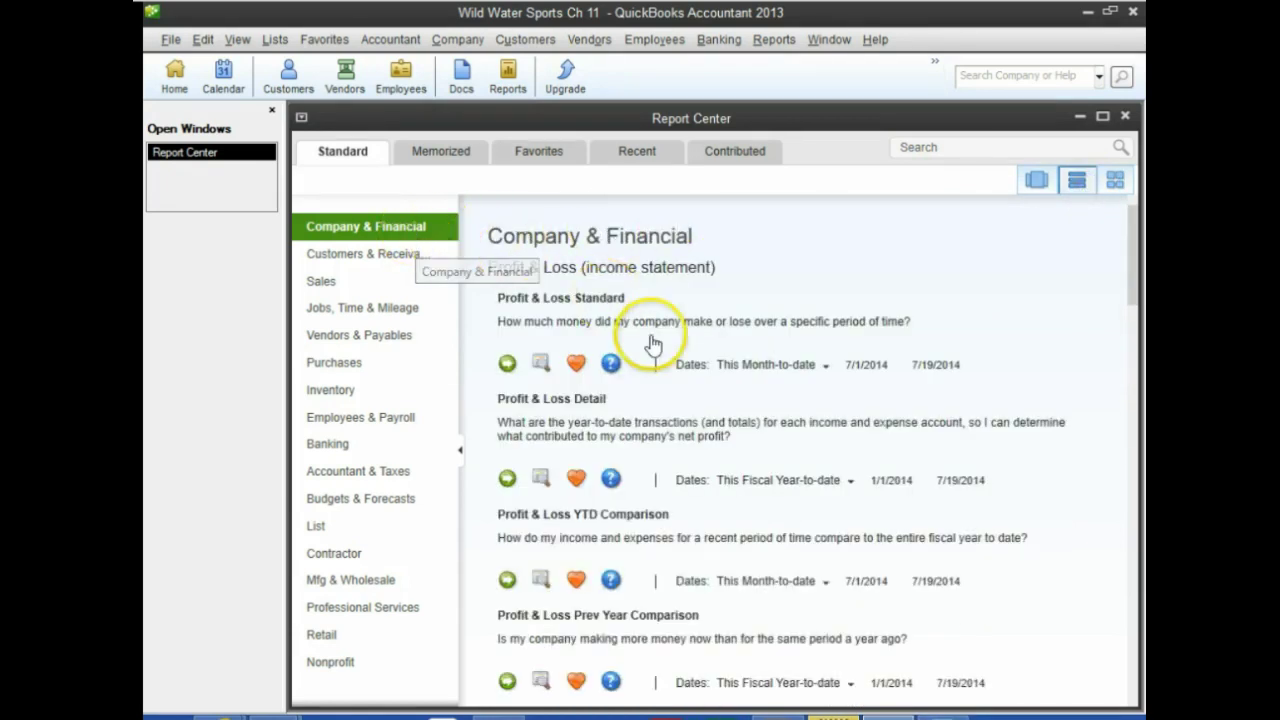
{"action": "scroll", "coordinate": [692, 330], "scroll_direction": "down", "scroll_amount": 1}
{"action": "scroll", "coordinate": [690, 330], "scroll_direction": "down", "scroll_amount": 4}
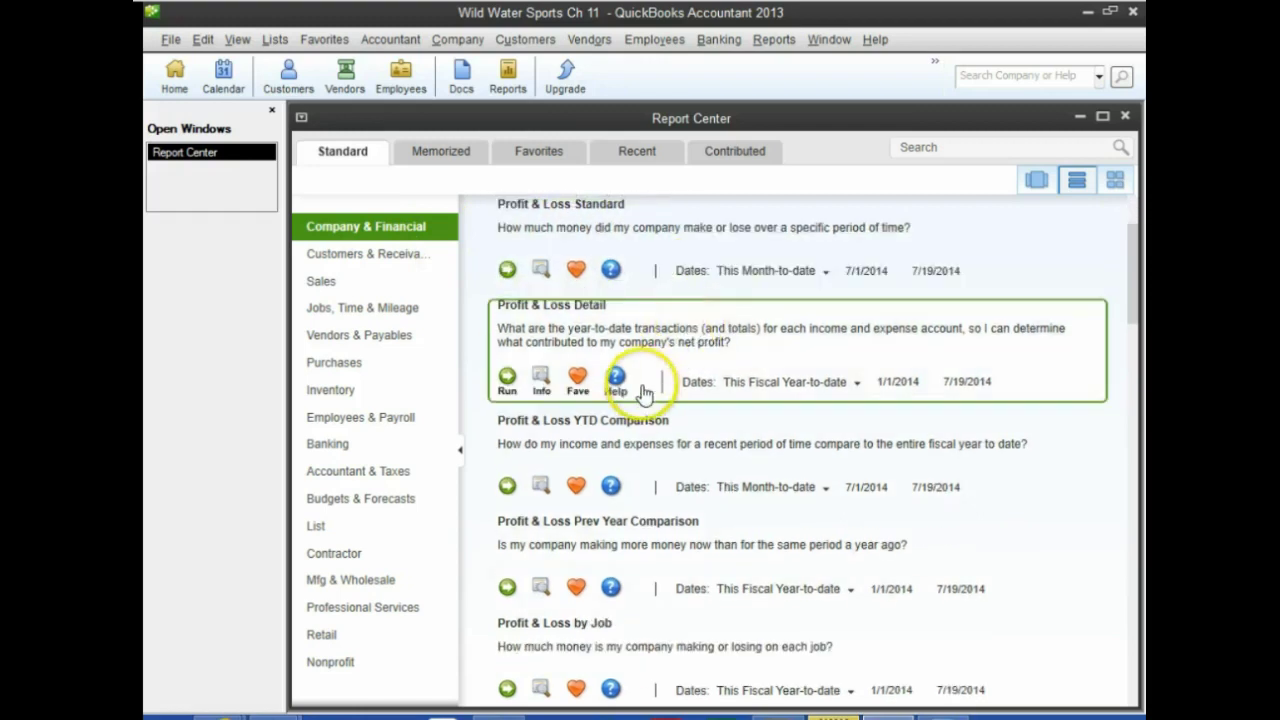
{"action": "scroll", "coordinate": [643, 404], "scroll_direction": "down", "scroll_amount": 3}
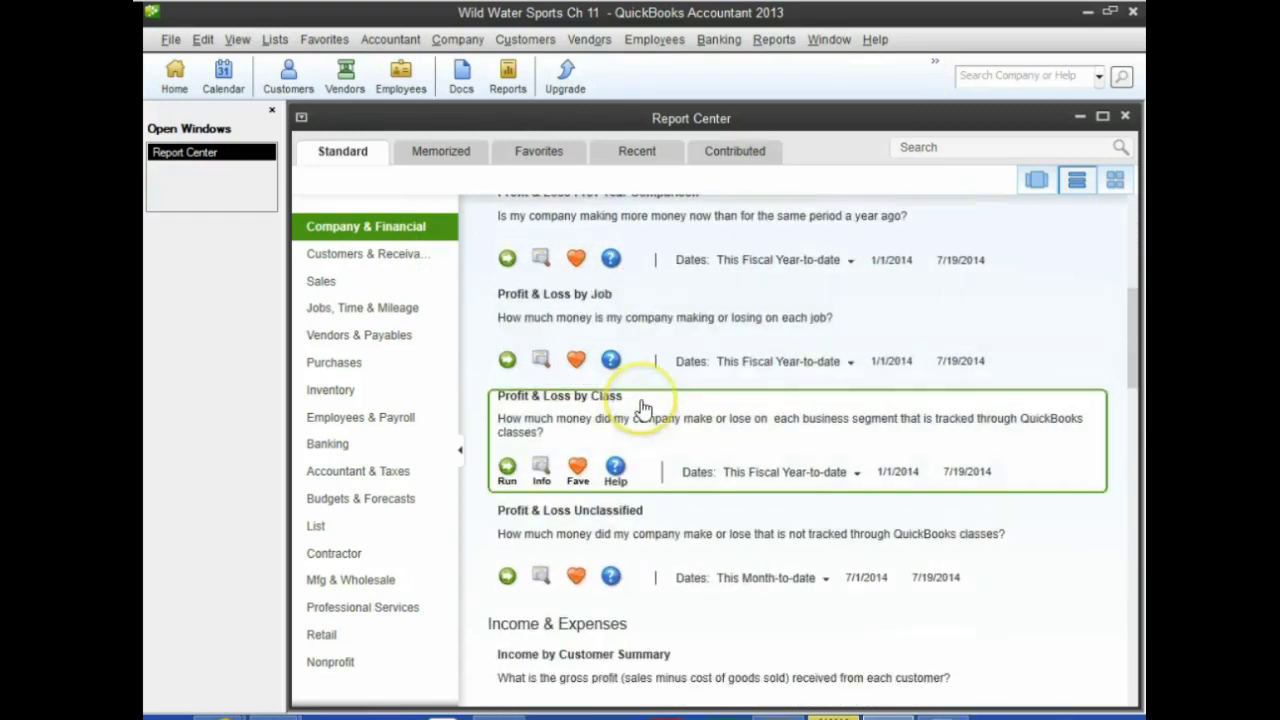
{"action": "scroll", "coordinate": [643, 408], "scroll_direction": "down", "scroll_amount": 4}
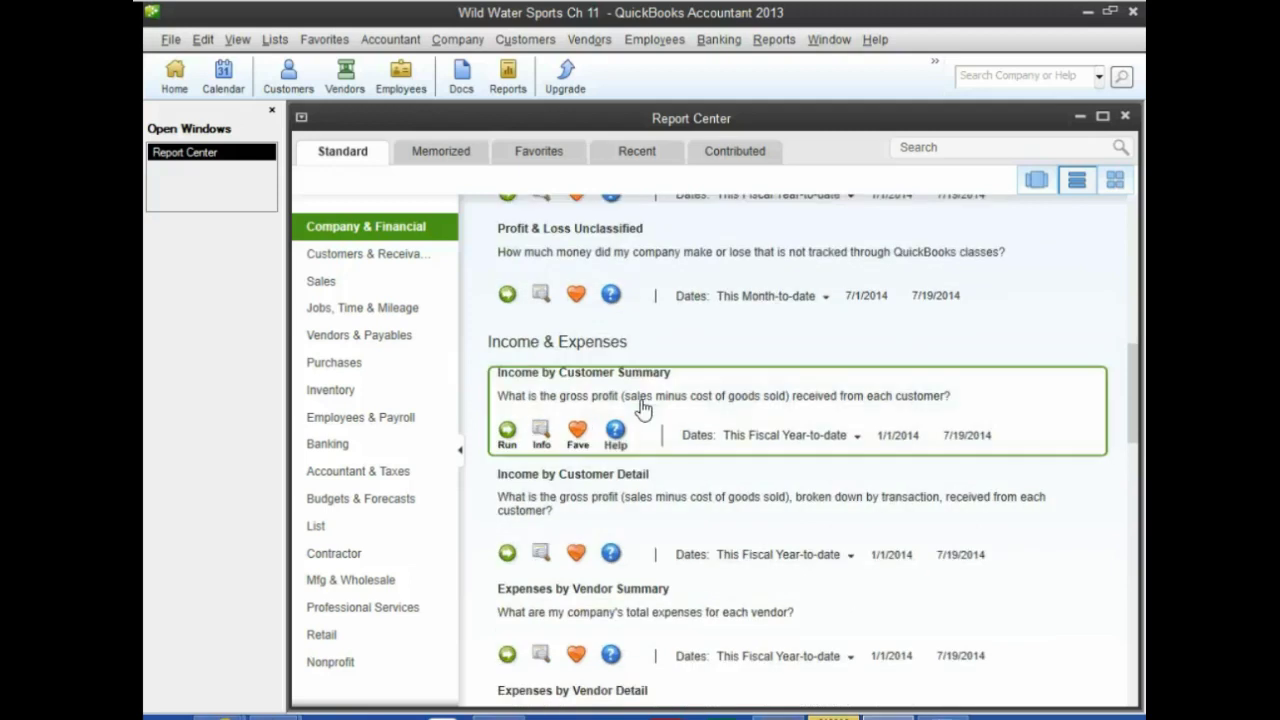
{"action": "scroll", "coordinate": [643, 408], "scroll_direction": "down", "scroll_amount": 3}
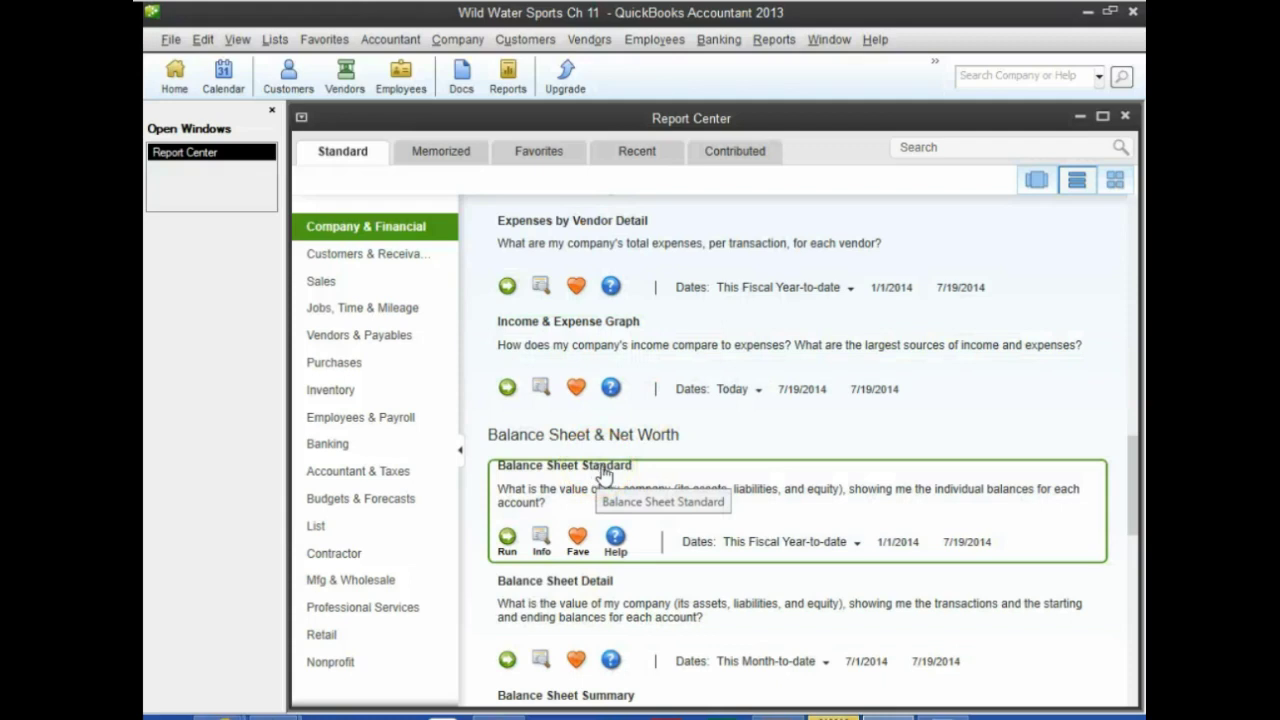
{"action": "scroll", "coordinate": [575, 490], "scroll_direction": "down", "scroll_amount": 1}
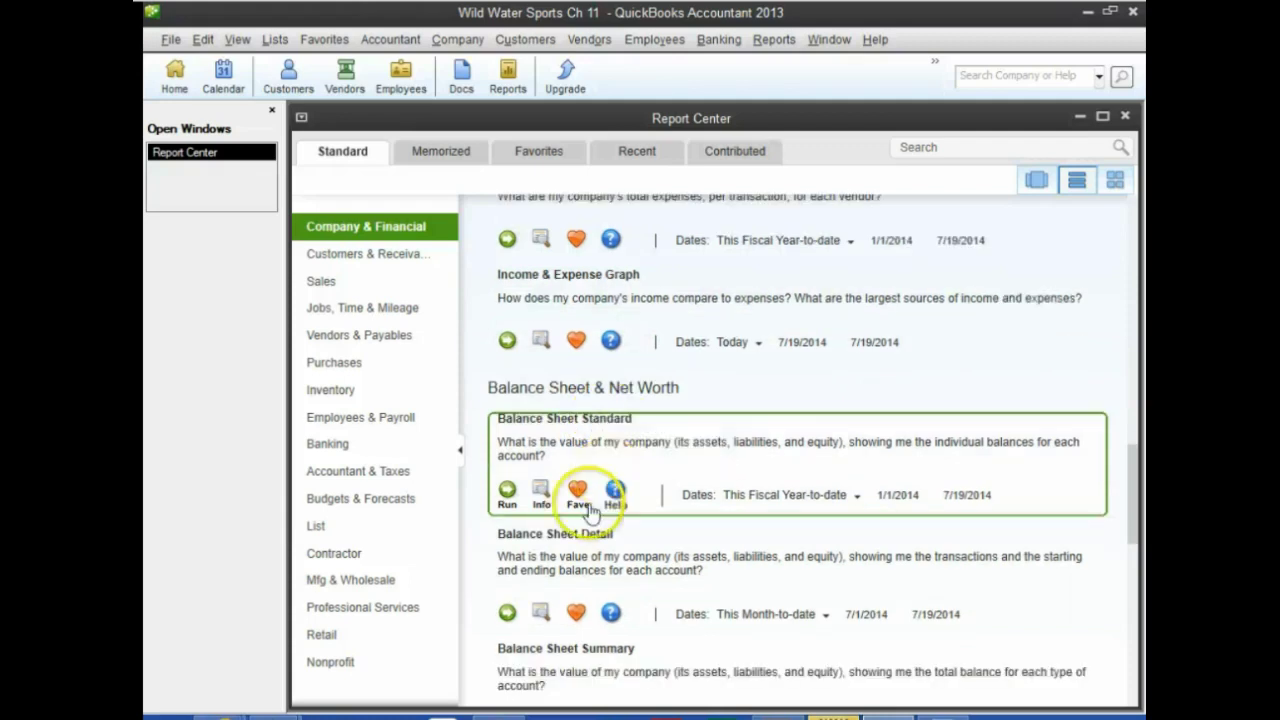
{"action": "left_click", "coordinate": [508, 491]}
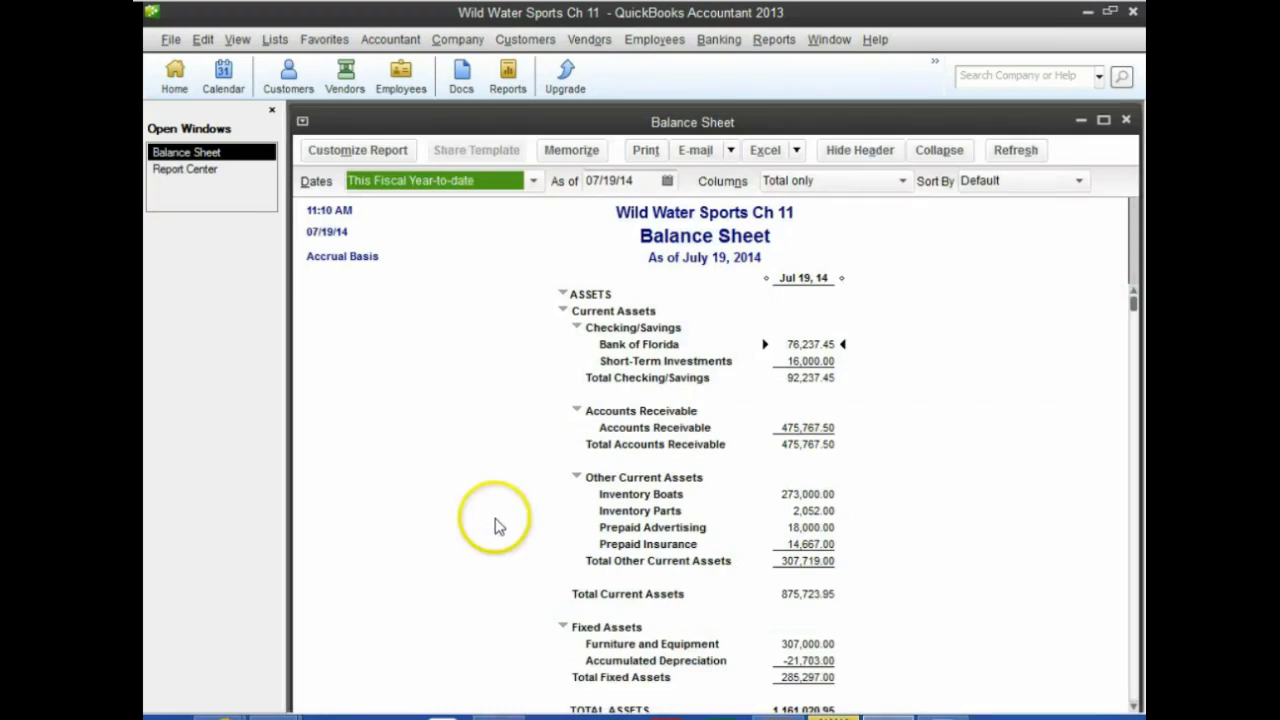
Customize the balance sheet's report date range to run from 01/01/13 to 03/31/13.
{"action": "left_click", "coordinate": [375, 152]}
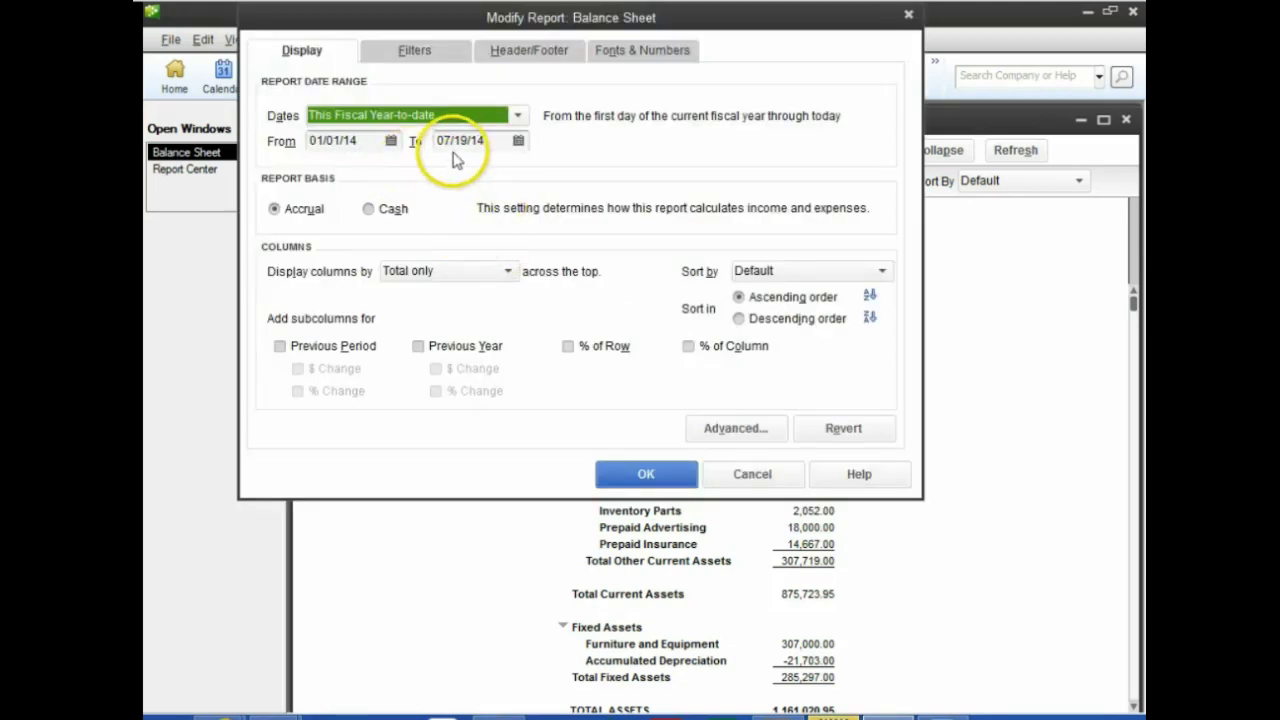
{"action": "key", "text": "Tab"}
{"action": "type", "text": "01011"}
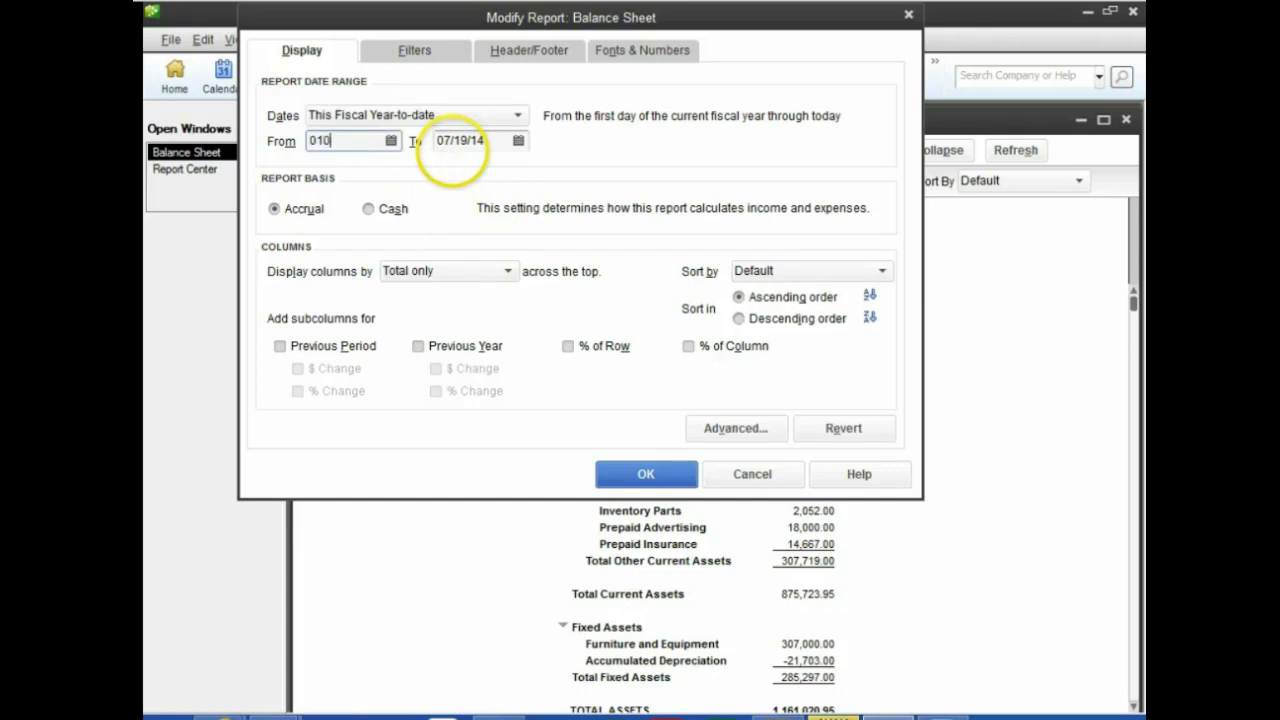
{"action": "key", "text": "Tab"}
{"action": "type", "text": "033113"}
{"action": "key", "text": "Tab"}
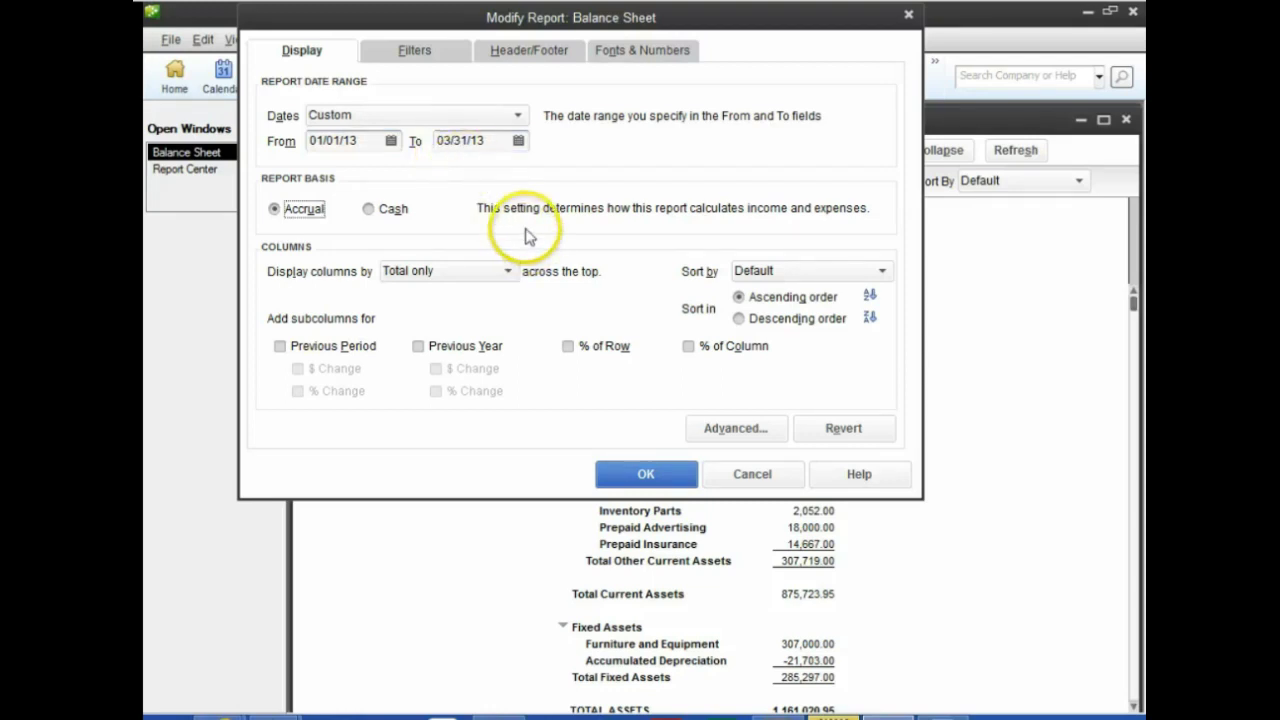
Add the % of Column subcolumn and show all numbers without cents.
{"action": "left_click", "coordinate": [688, 347]}
{"action": "left_click", "coordinate": [686, 347]}
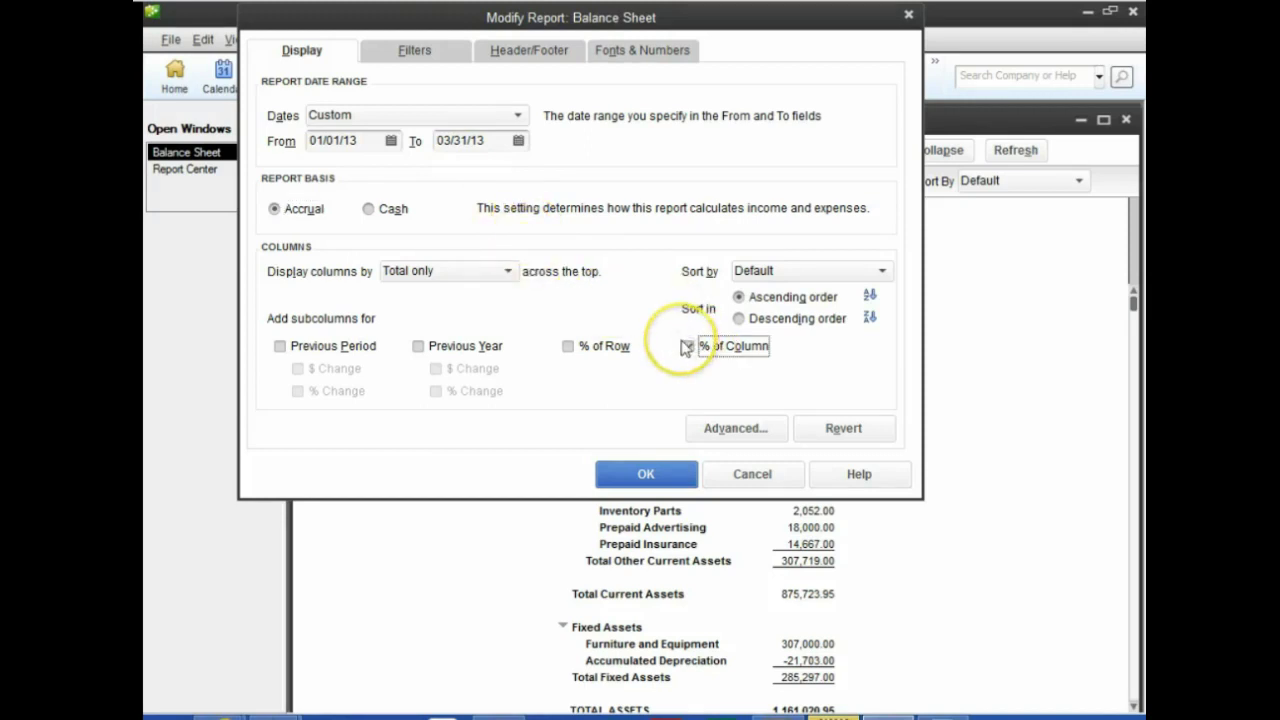
{"action": "left_click", "coordinate": [685, 347]}
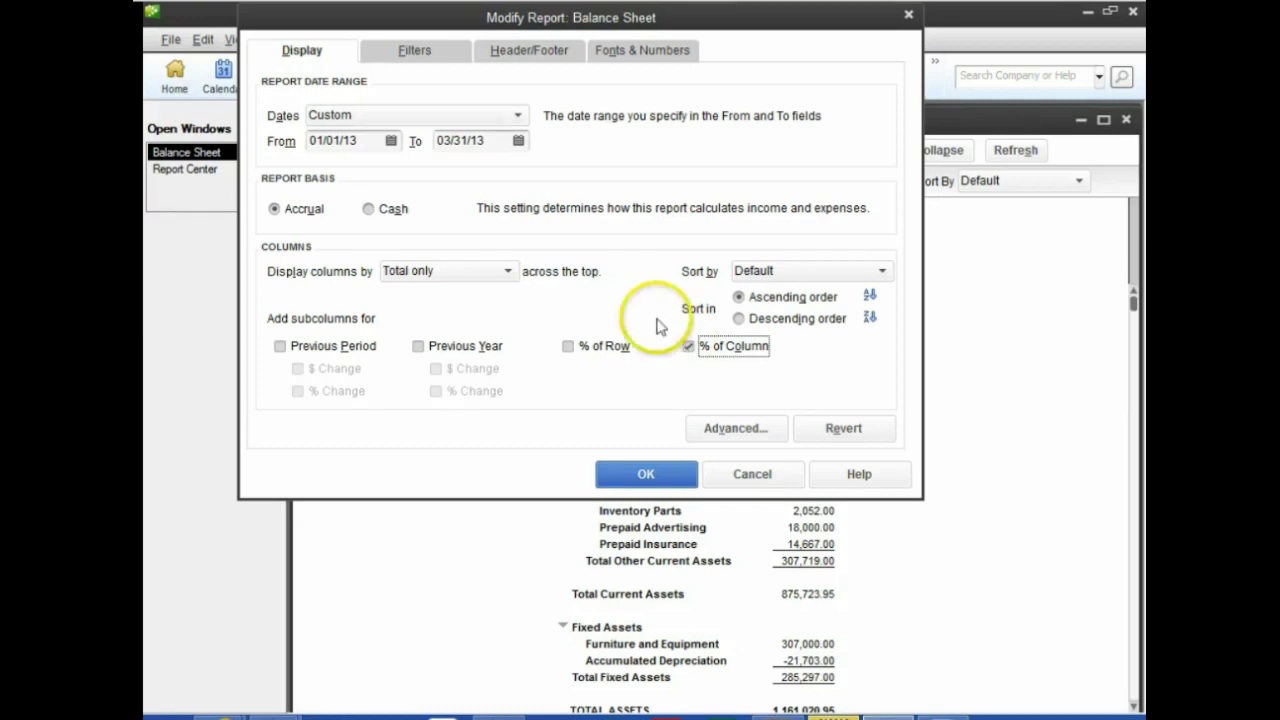
{"action": "left_click", "coordinate": [620, 52]}
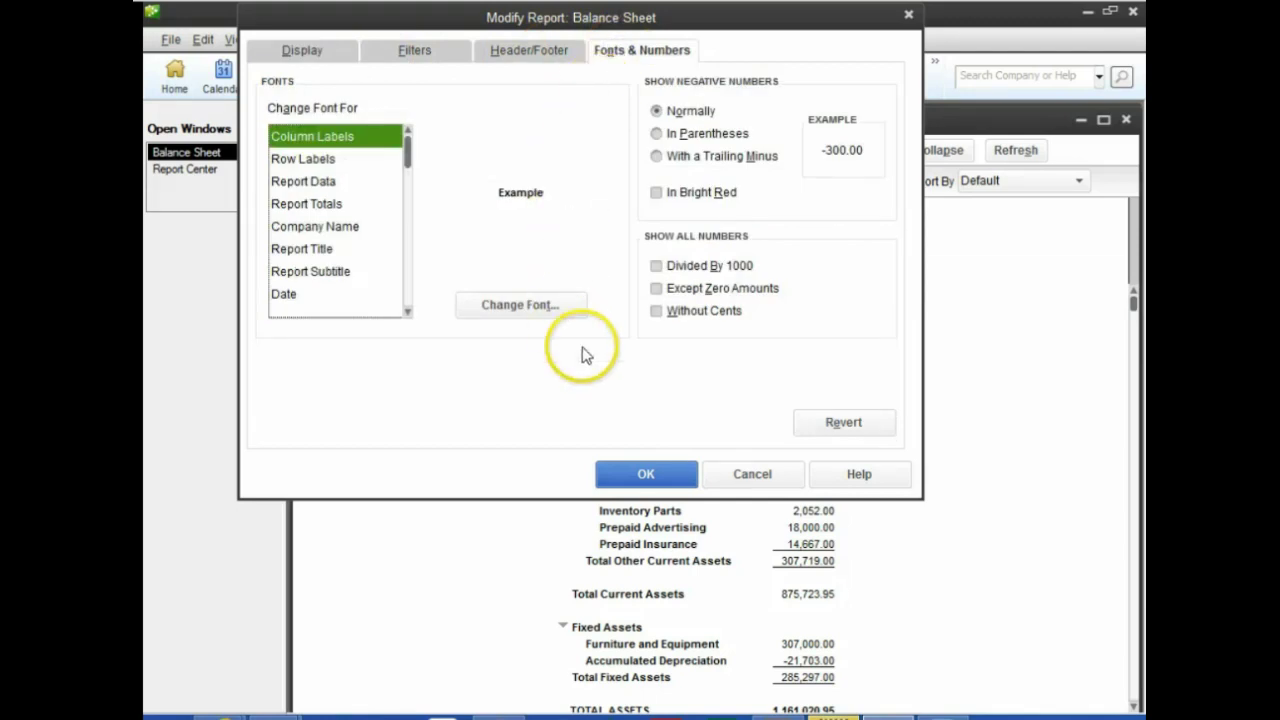
{"action": "left_click", "coordinate": [656, 312]}
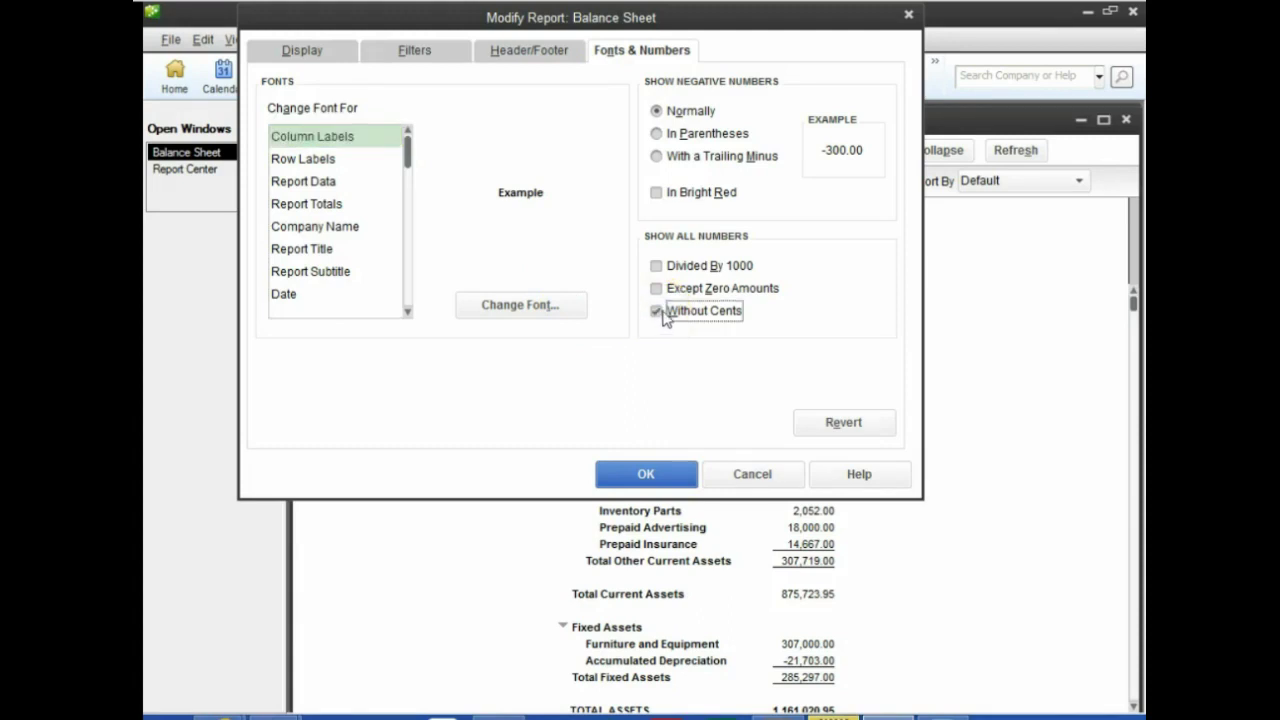
Set the page layout alignment to Left, remove Date Prepared, Time Prepared and Report Basis from the header, and refresh the report.
{"action": "left_click", "coordinate": [544, 60]}
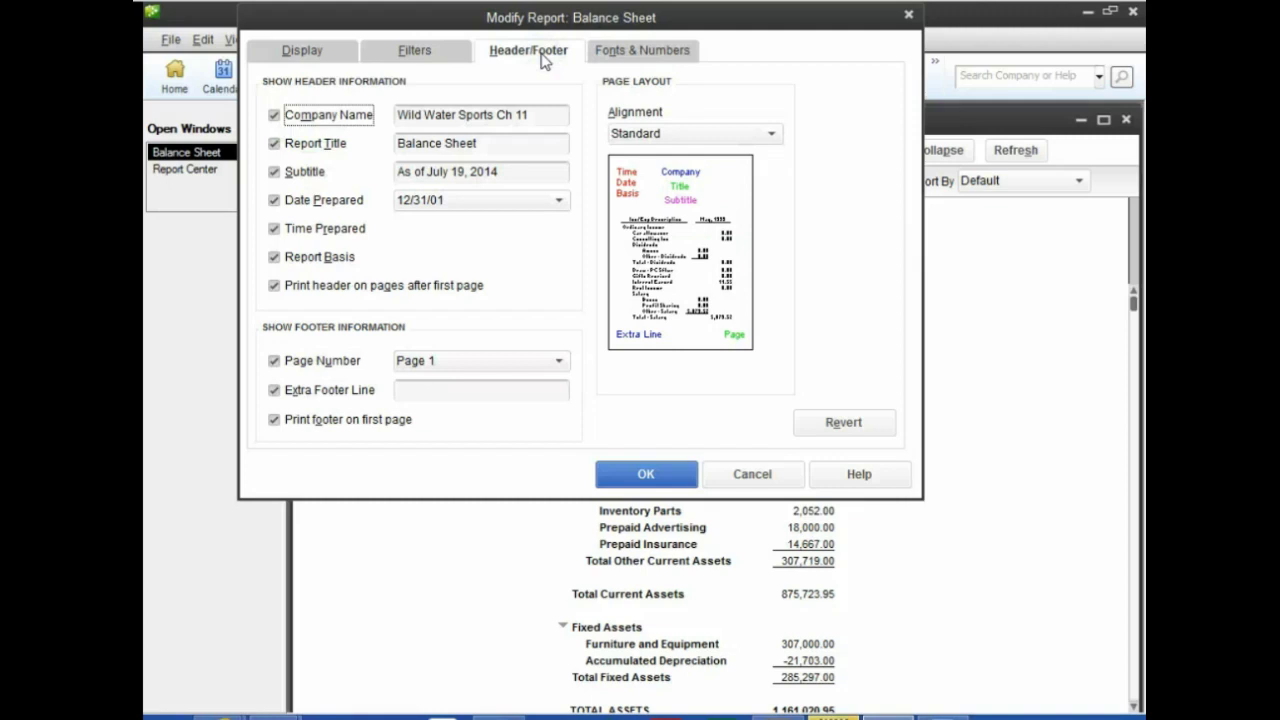
{"action": "left_click", "coordinate": [776, 136]}
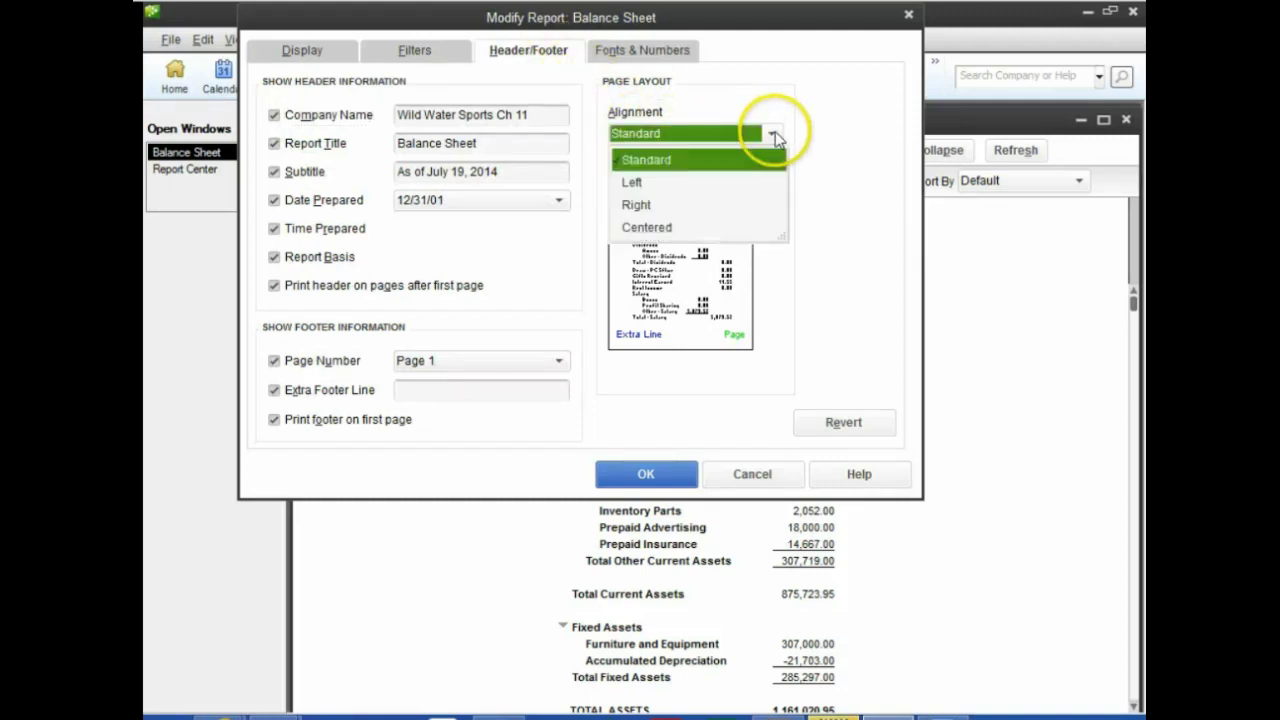
{"action": "left_click", "coordinate": [635, 183]}
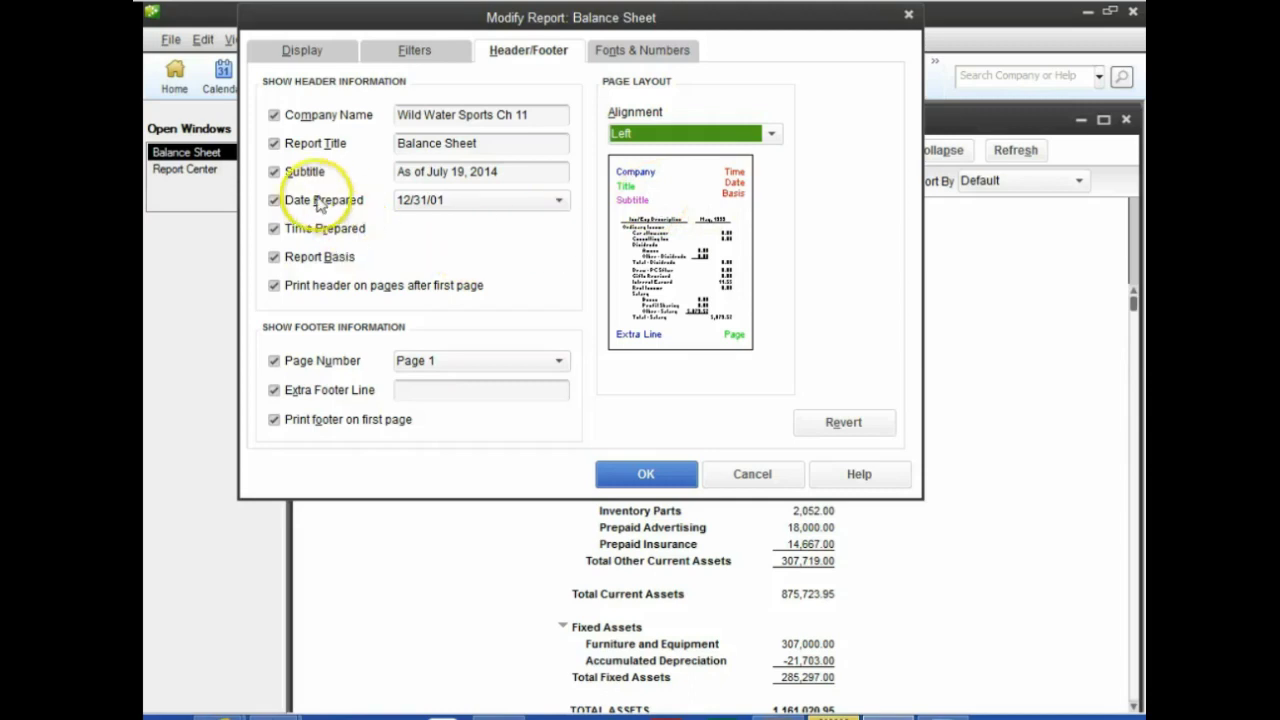
{"action": "left_click", "coordinate": [274, 200]}
{"action": "left_click", "coordinate": [275, 229]}
{"action": "left_click", "coordinate": [276, 257]}
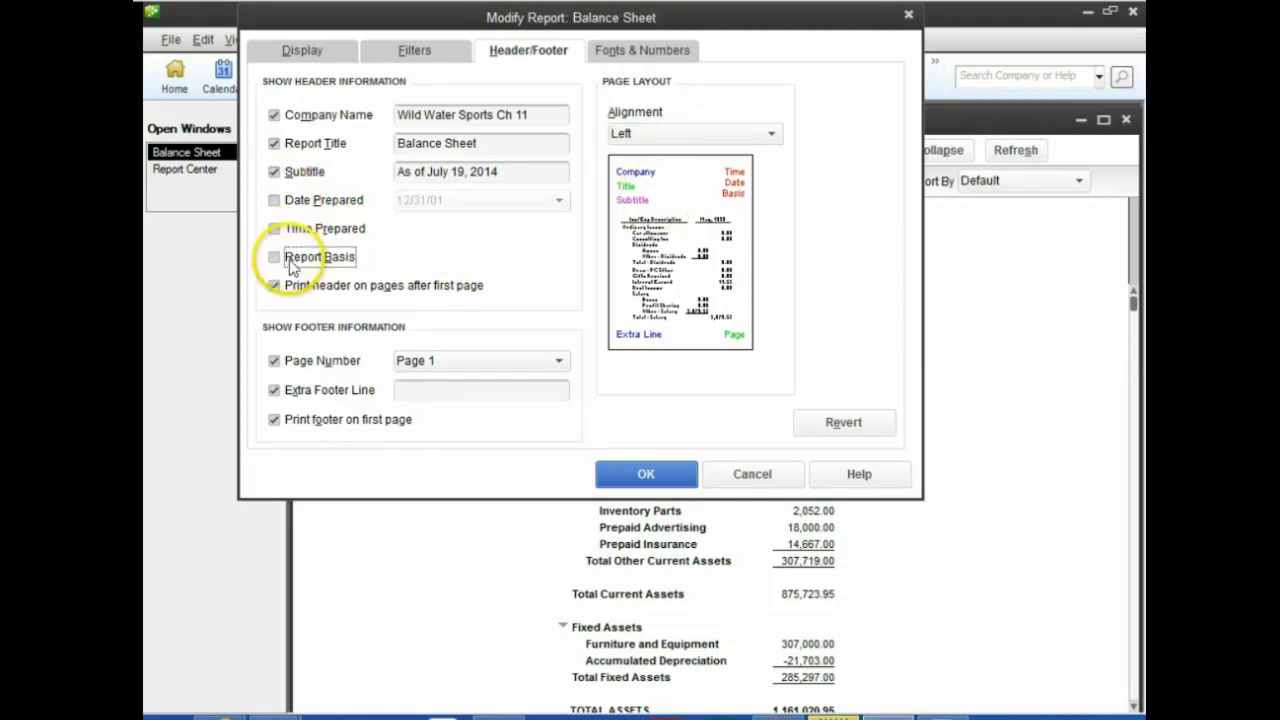
{"action": "left_click", "coordinate": [642, 480]}
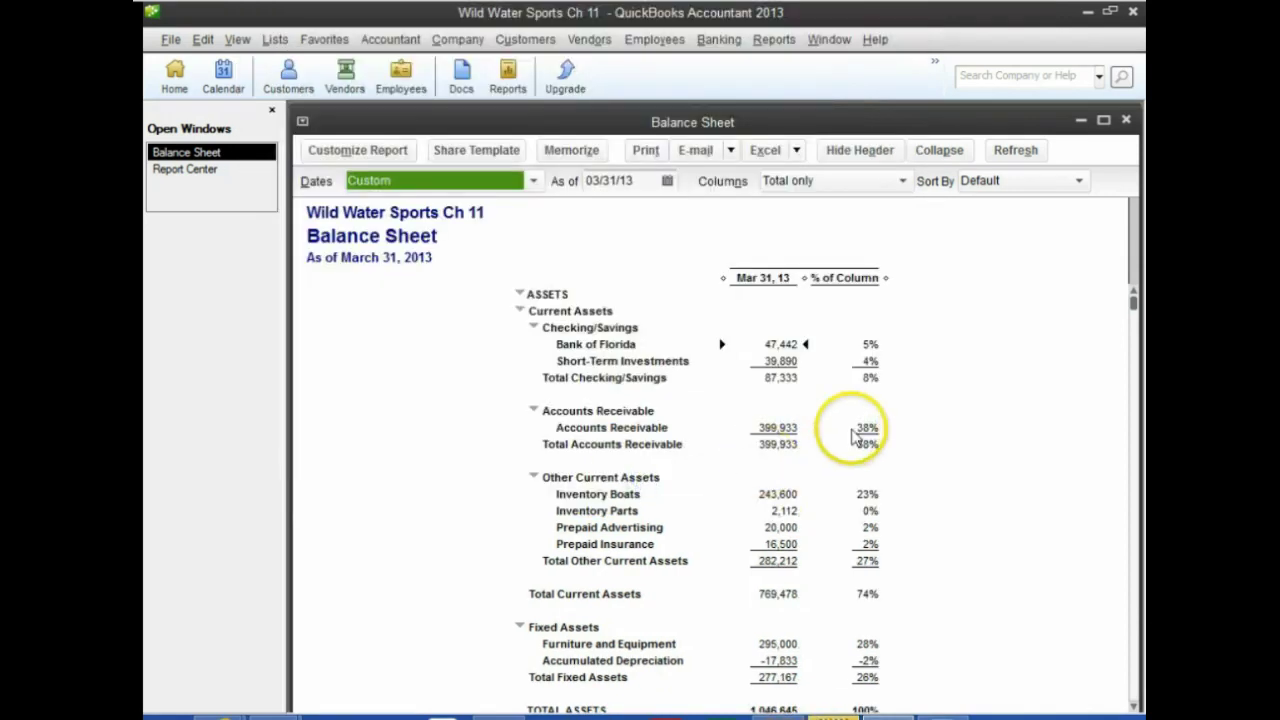
{"action": "left_click", "coordinate": [799, 446]}
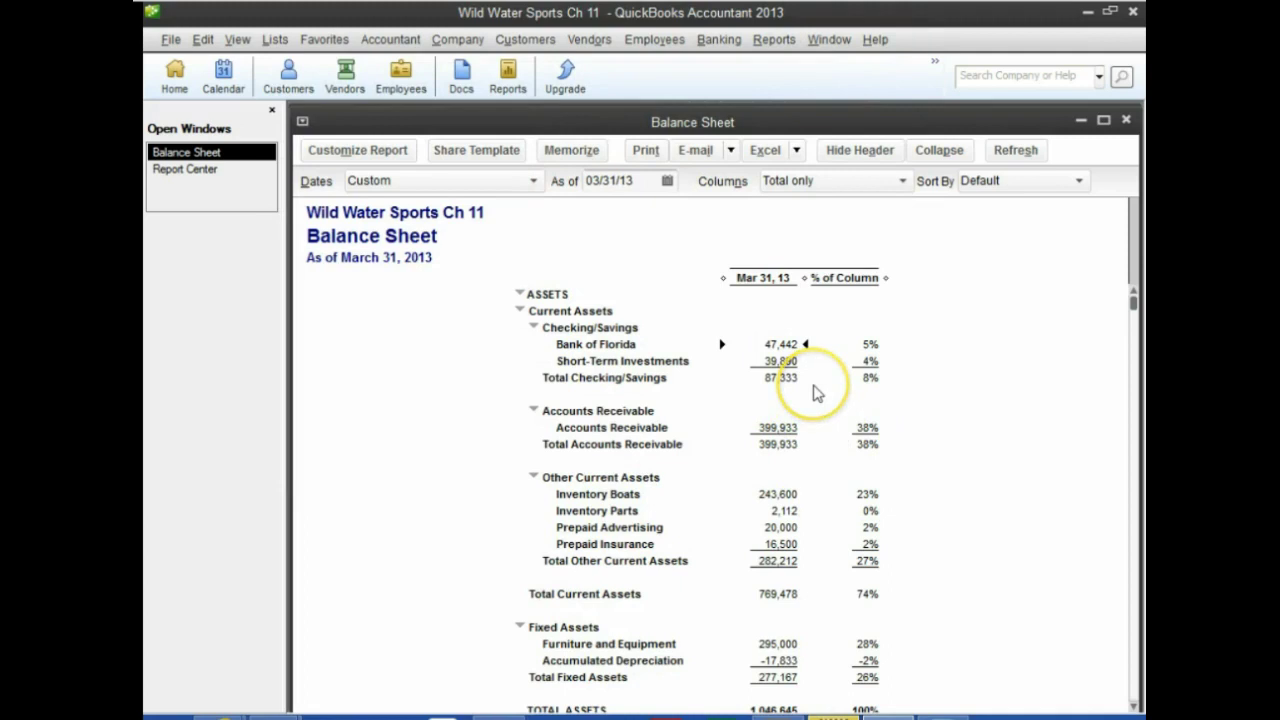
{"action": "left_click", "coordinate": [1015, 150]}
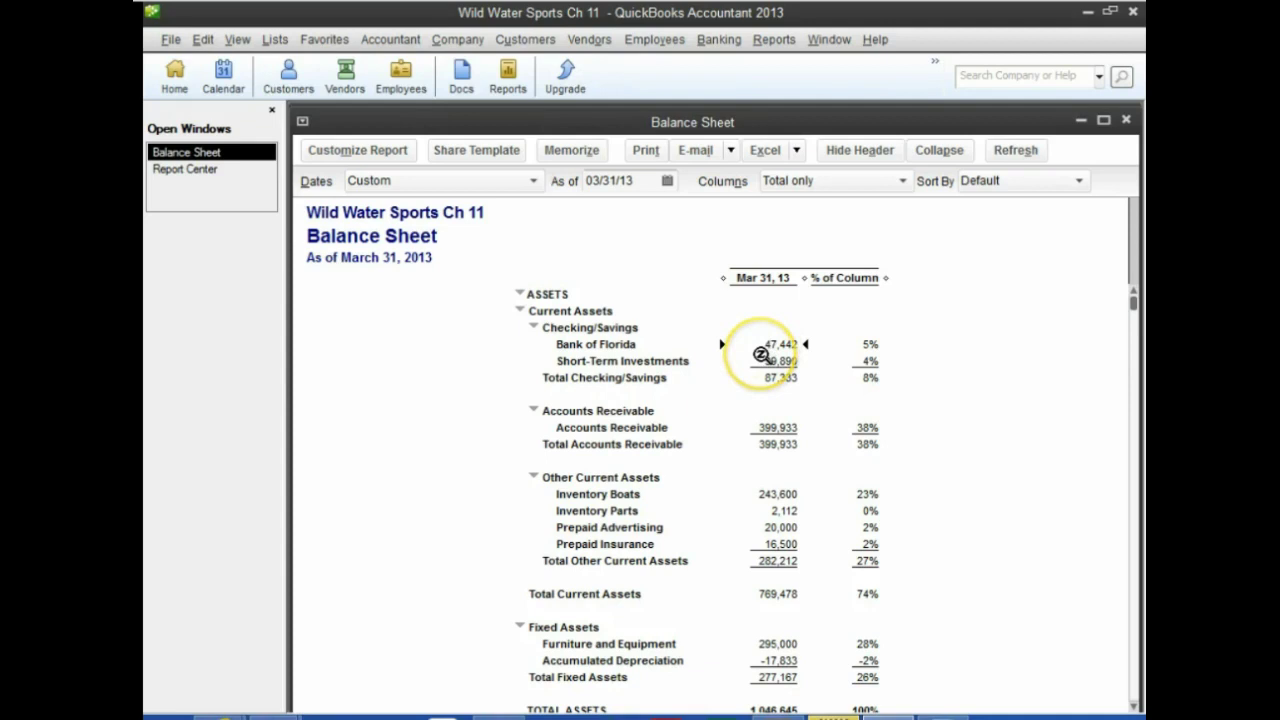
Memorize the report as "Customized Balance Sheet", saving it in the memorized report group that carries the student's name.
{"action": "left_click", "coordinate": [572, 152]}
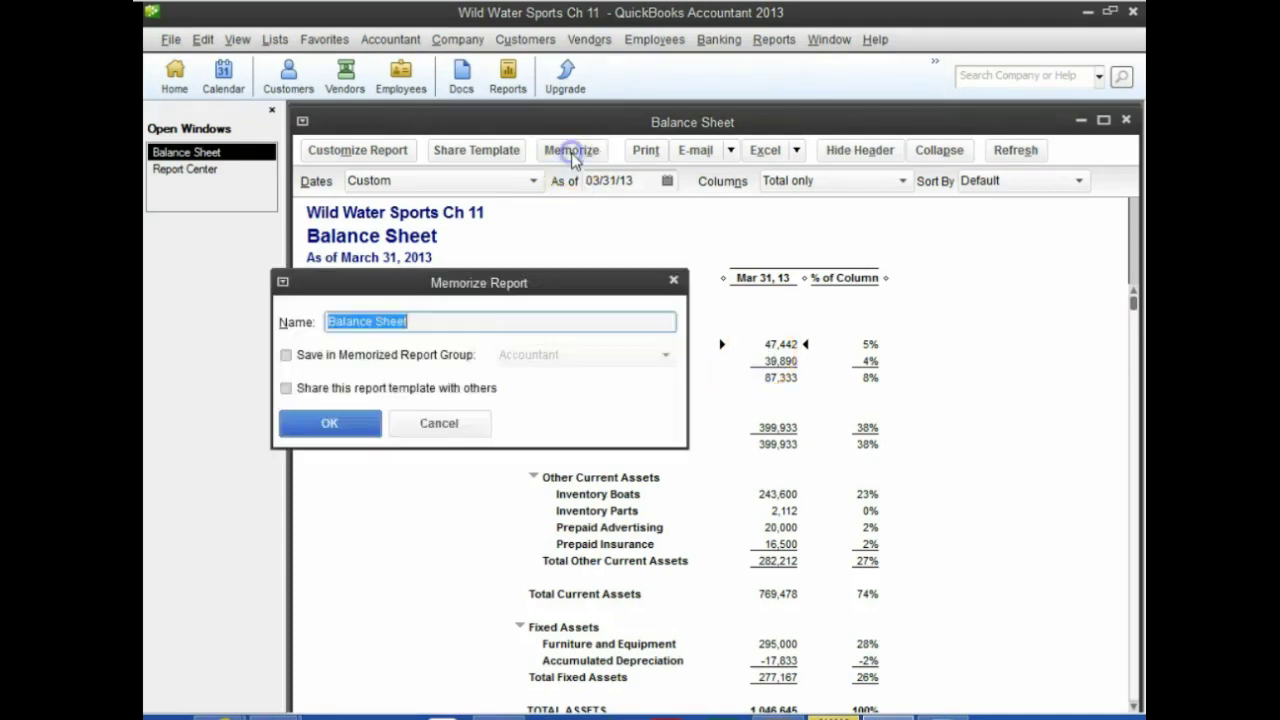
{"action": "left_click", "coordinate": [286, 354]}
{"action": "left_click", "coordinate": [547, 360]}
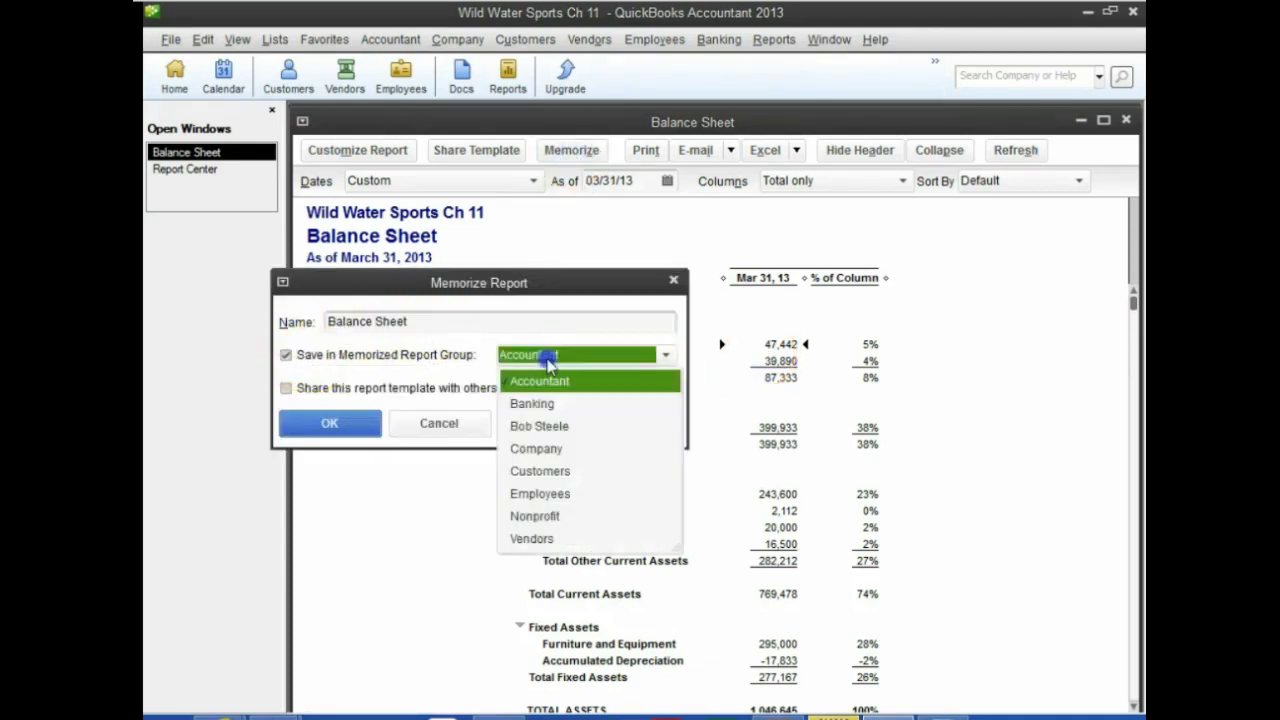
{"action": "left_click", "coordinate": [538, 426]}
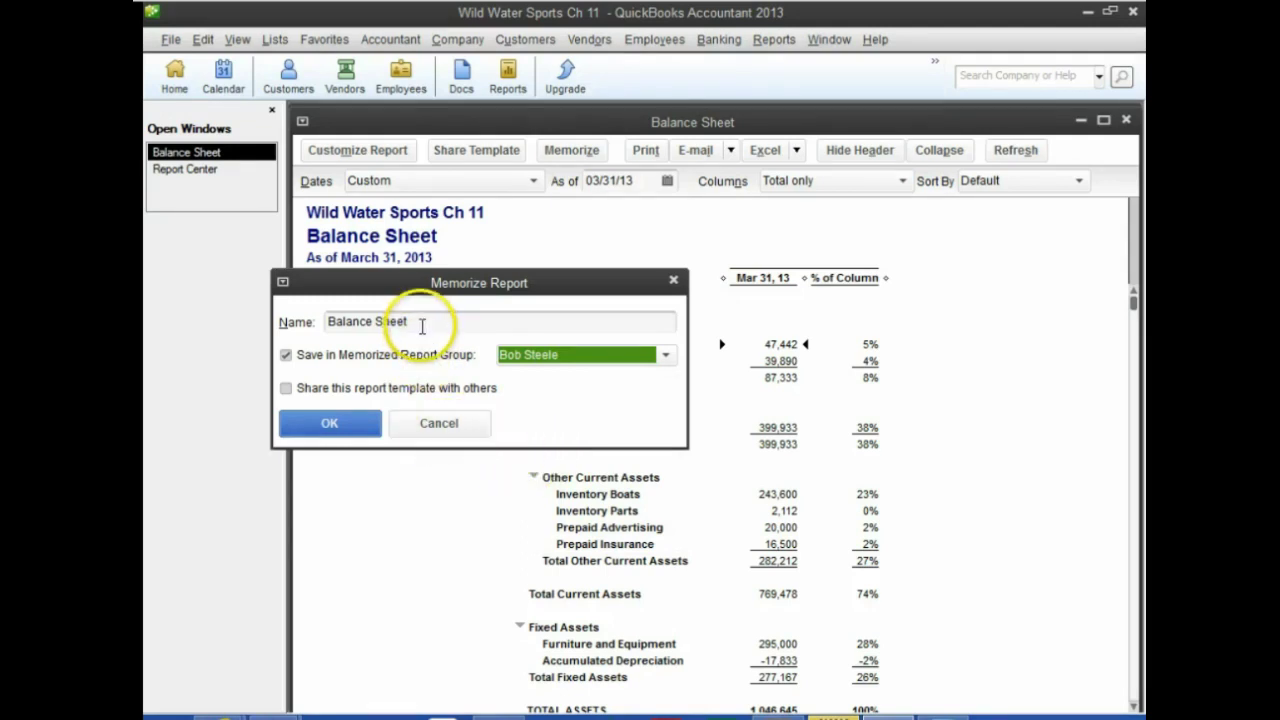
{"action": "left_click", "coordinate": [328, 321]}
{"action": "type", "text": "Customized"}
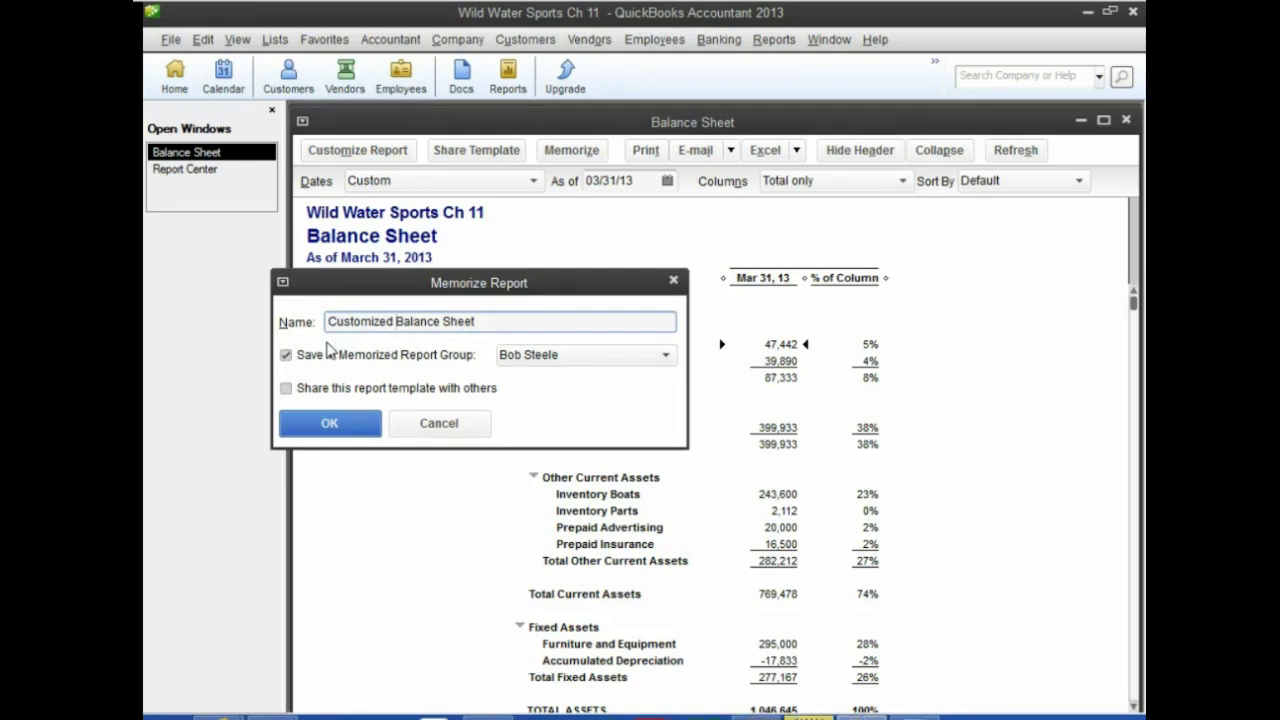
{"action": "left_click", "coordinate": [328, 422]}
{"action": "left_click", "coordinate": [404, 421]}
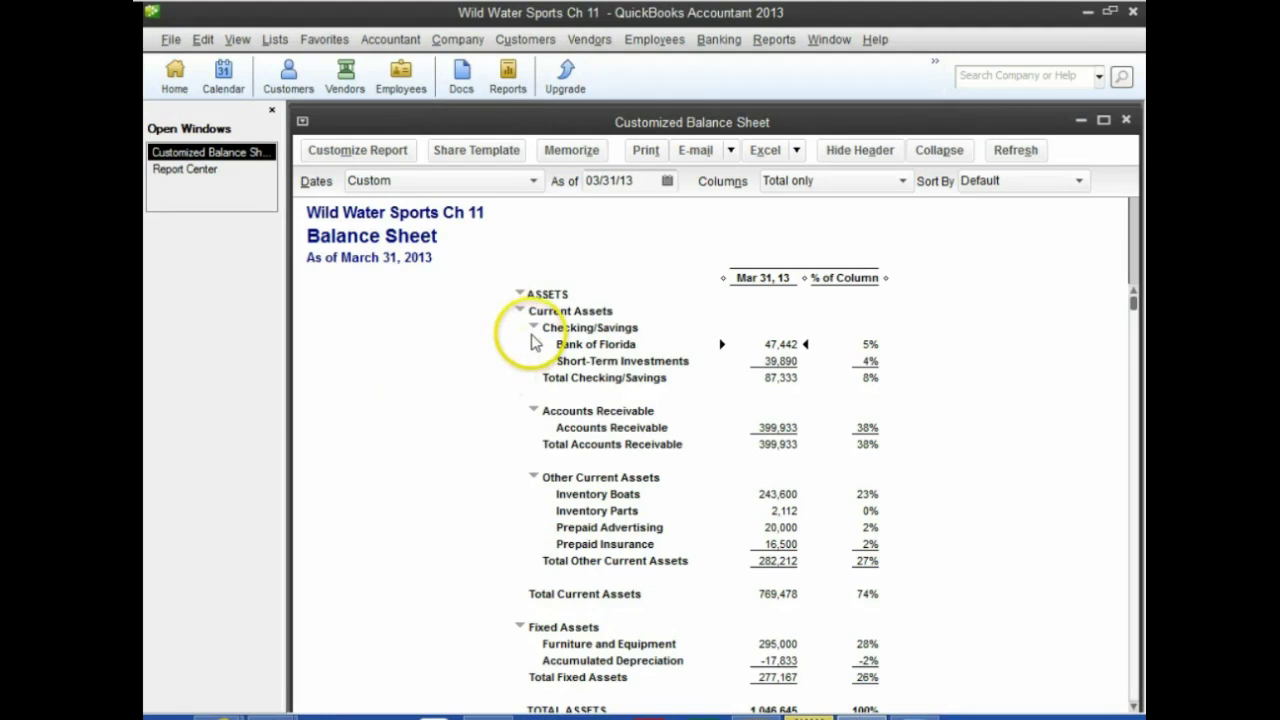
Export the customized balance sheet to Excel as a new worksheet in the existing Ch. 11 workbook.
{"action": "left_click", "coordinate": [796, 151]}
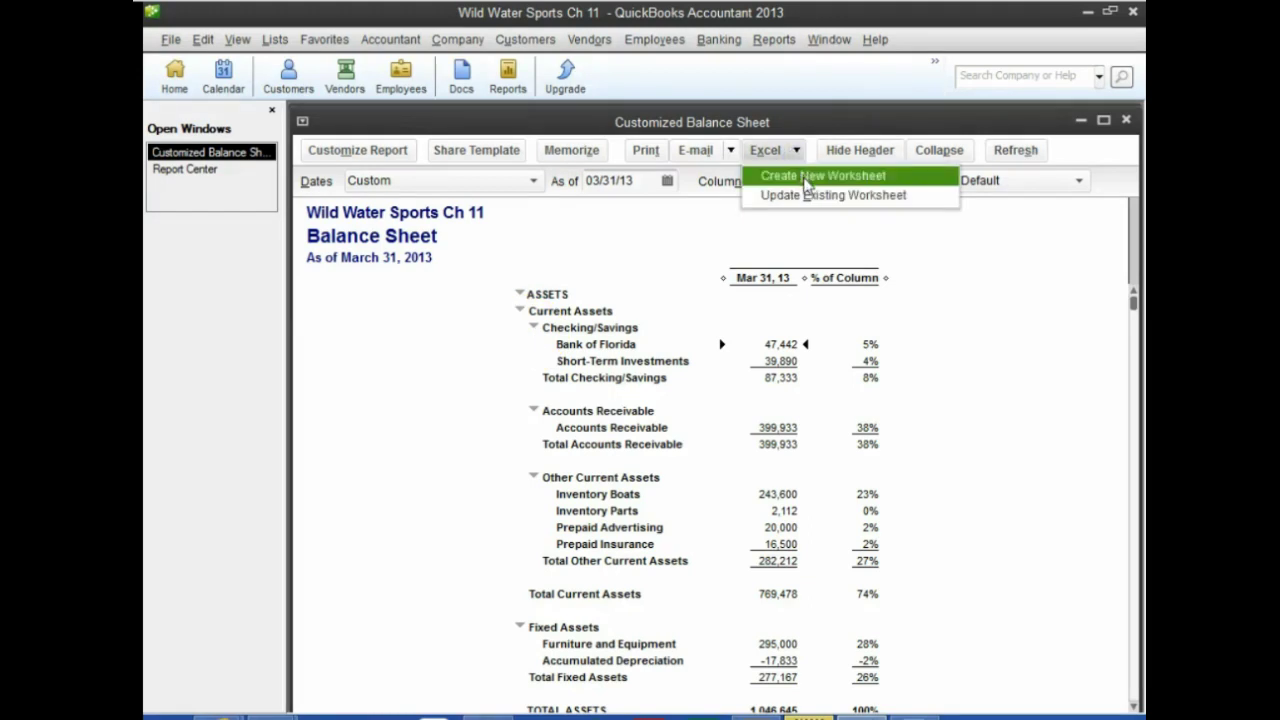
{"action": "left_click", "coordinate": [808, 180]}
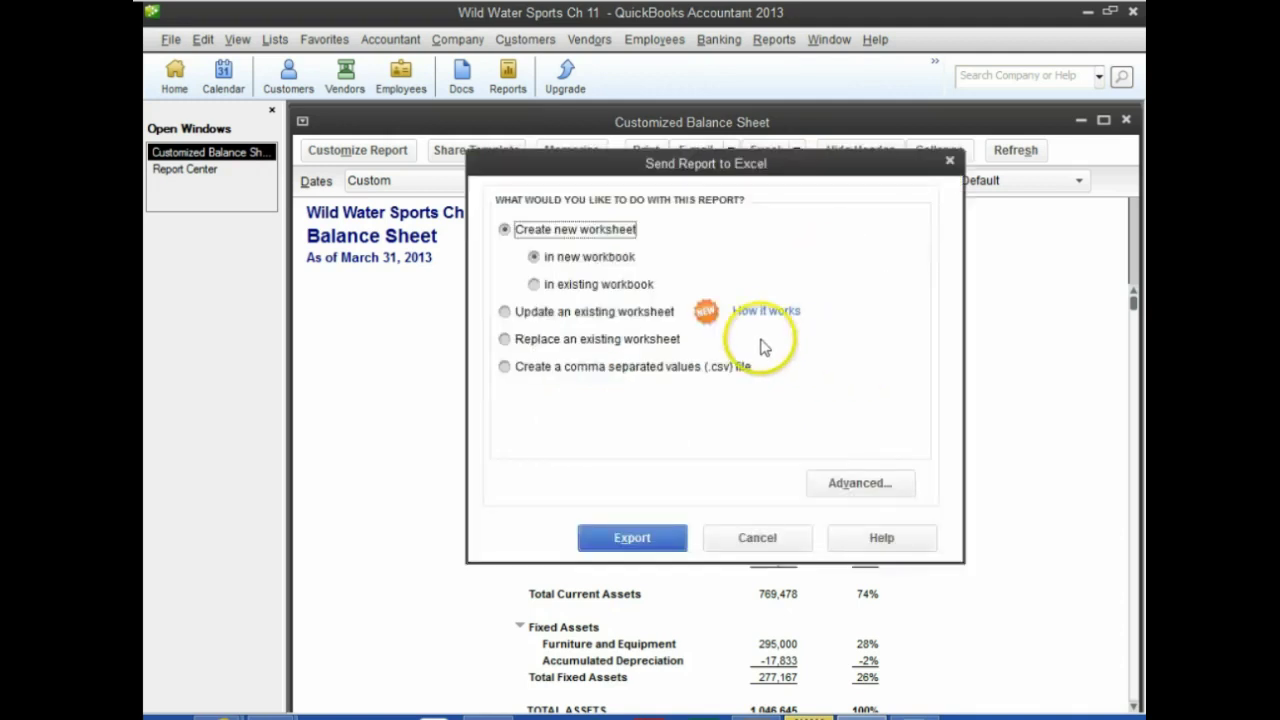
{"action": "left_click", "coordinate": [535, 285]}
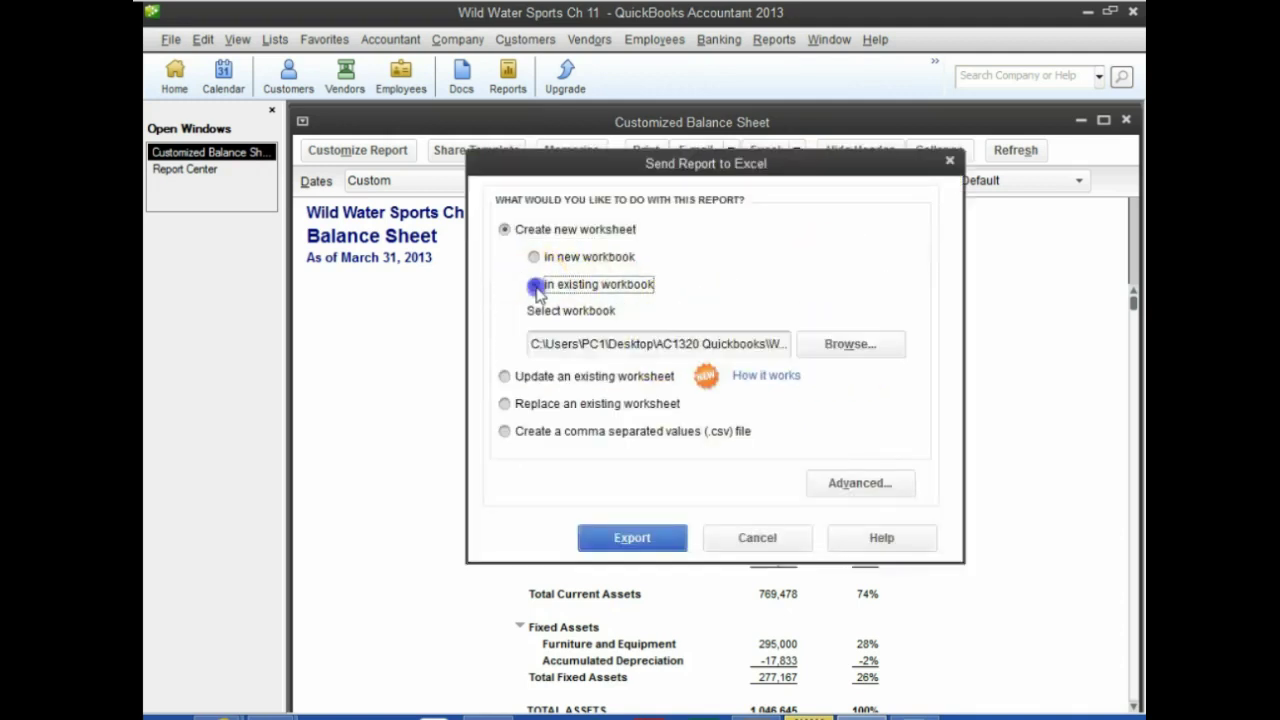
{"action": "left_click", "coordinate": [545, 343]}
{"action": "left_click", "coordinate": [845, 344]}
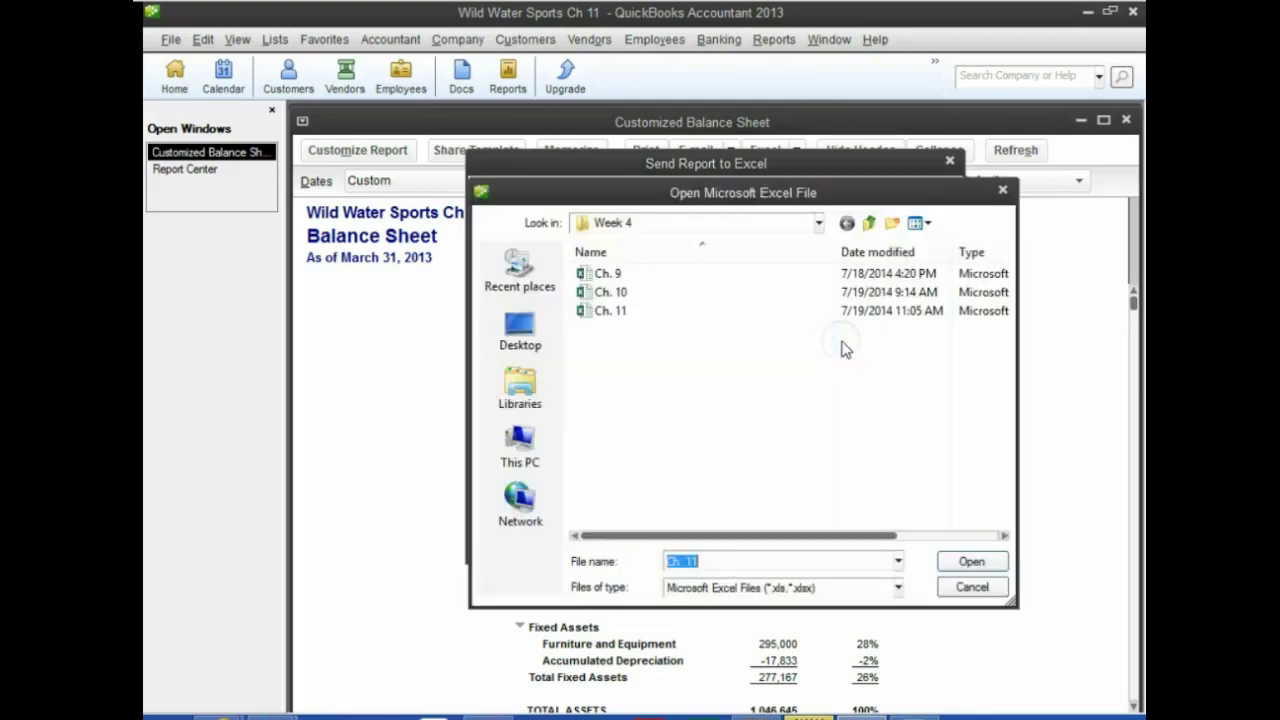
{"action": "left_click", "coordinate": [605, 311]}
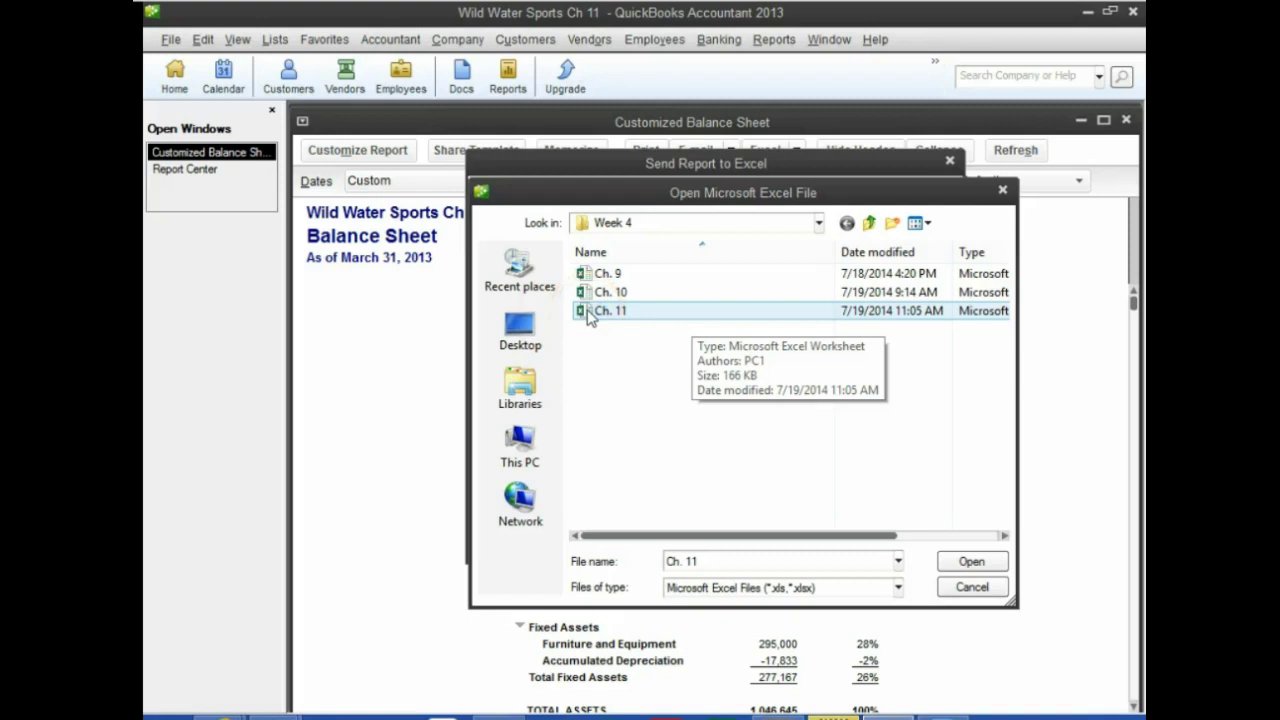
{"action": "double_click", "coordinate": [587, 310]}
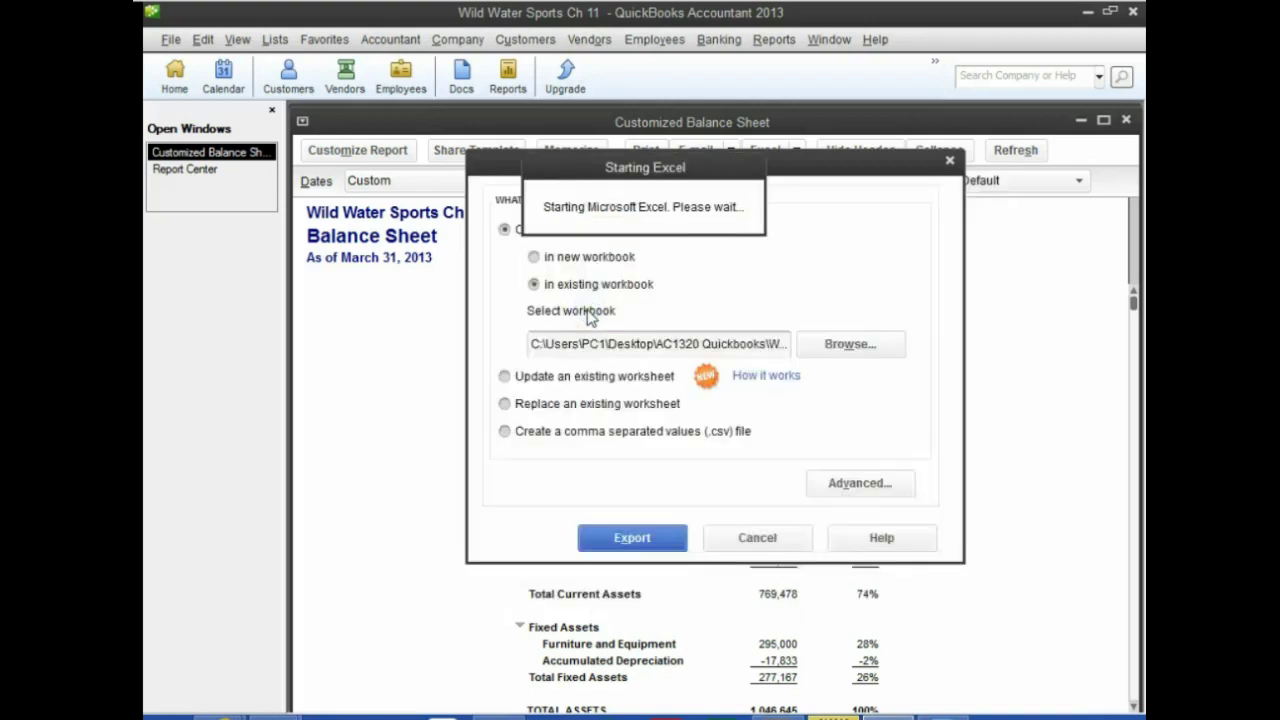
{"action": "left_click", "coordinate": [627, 539]}
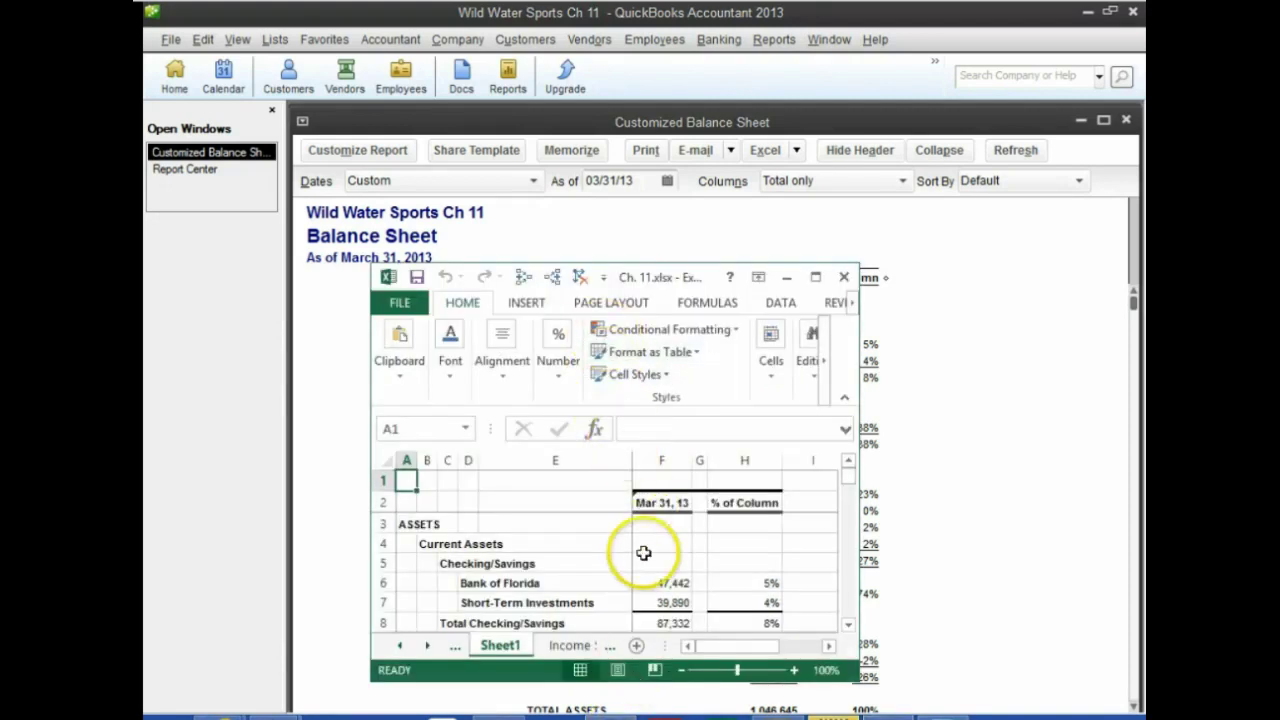
Rename the exported worksheet "Balance Sheet 03.31.13" and close the workbook, saving the changes.
{"action": "double_click", "coordinate": [503, 646]}
{"action": "type", "text": "Bala"}
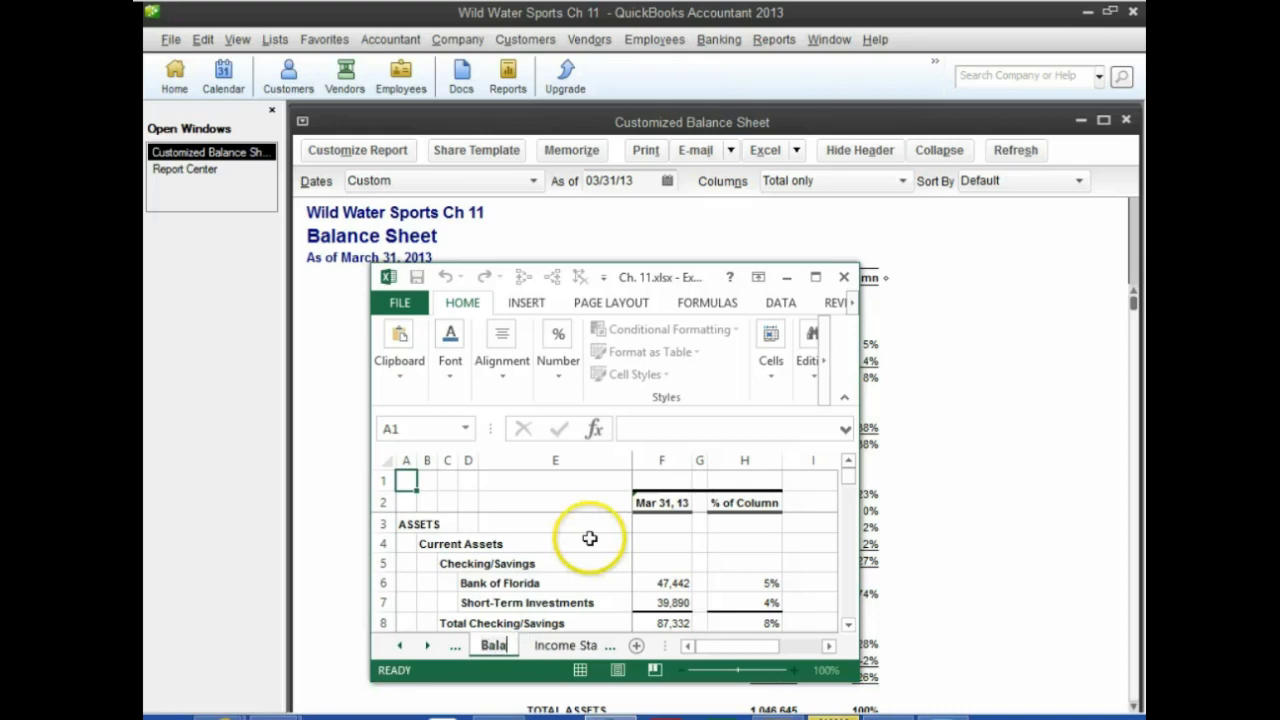
{"action": "type", "text": "nce Sh"}
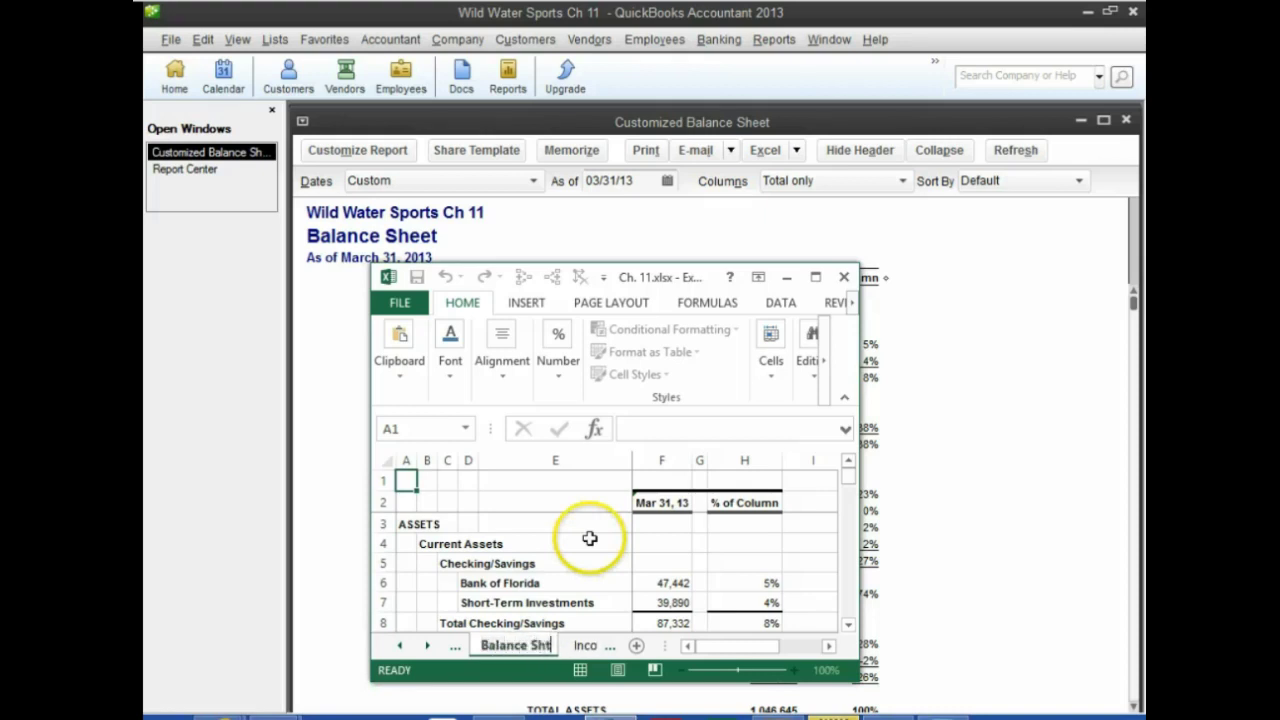
{"action": "type", "text": "eet 03.31.13"}
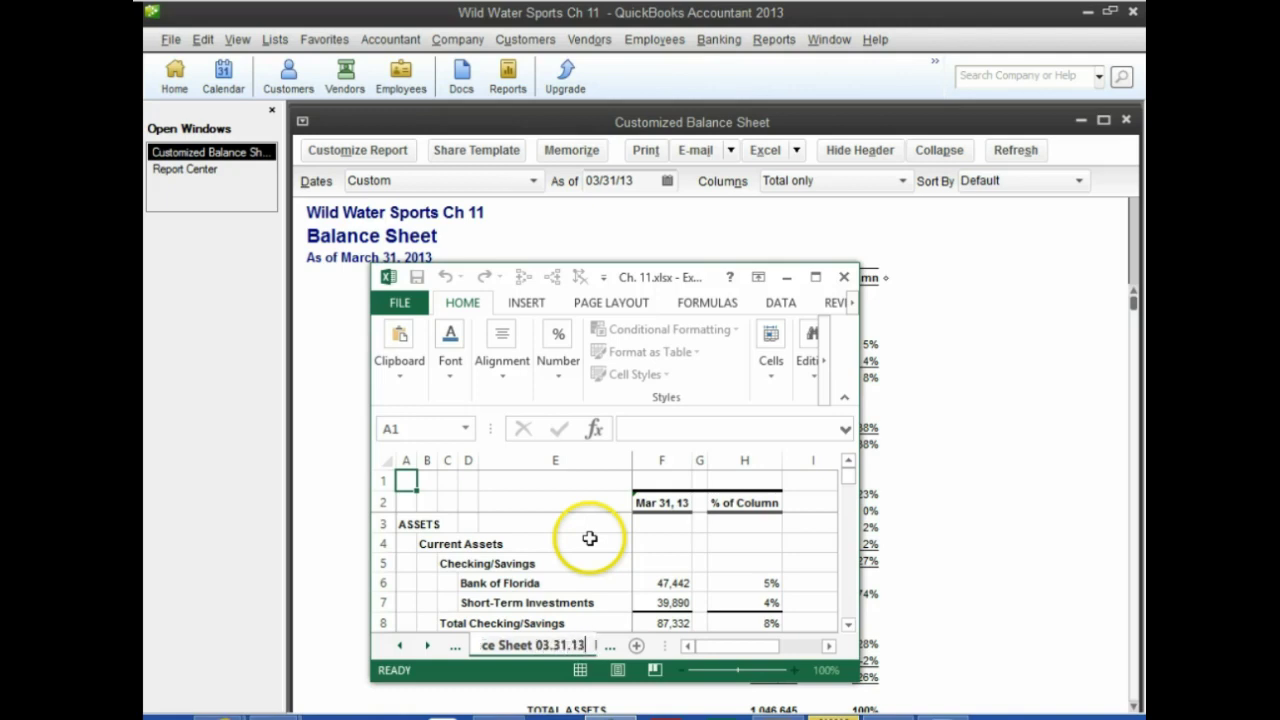
{"action": "left_click", "coordinate": [590, 538]}
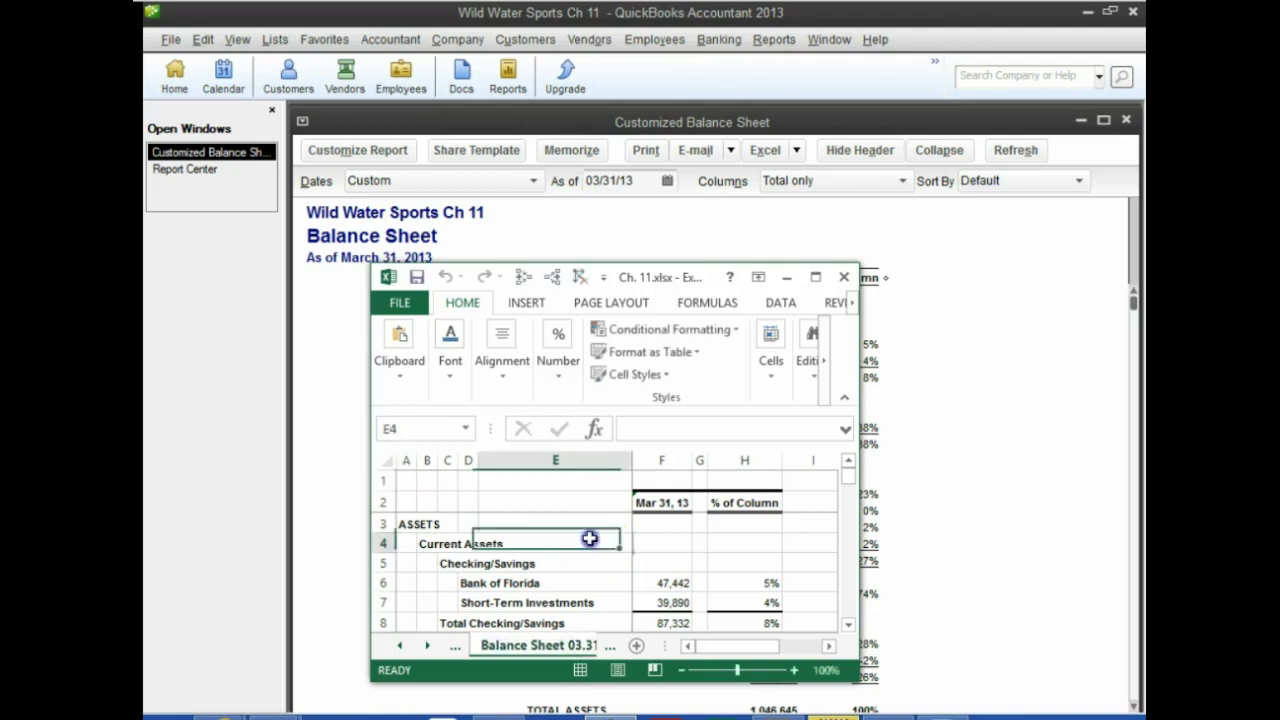
{"action": "left_click", "coordinate": [848, 280]}
{"action": "left_click", "coordinate": [570, 386]}
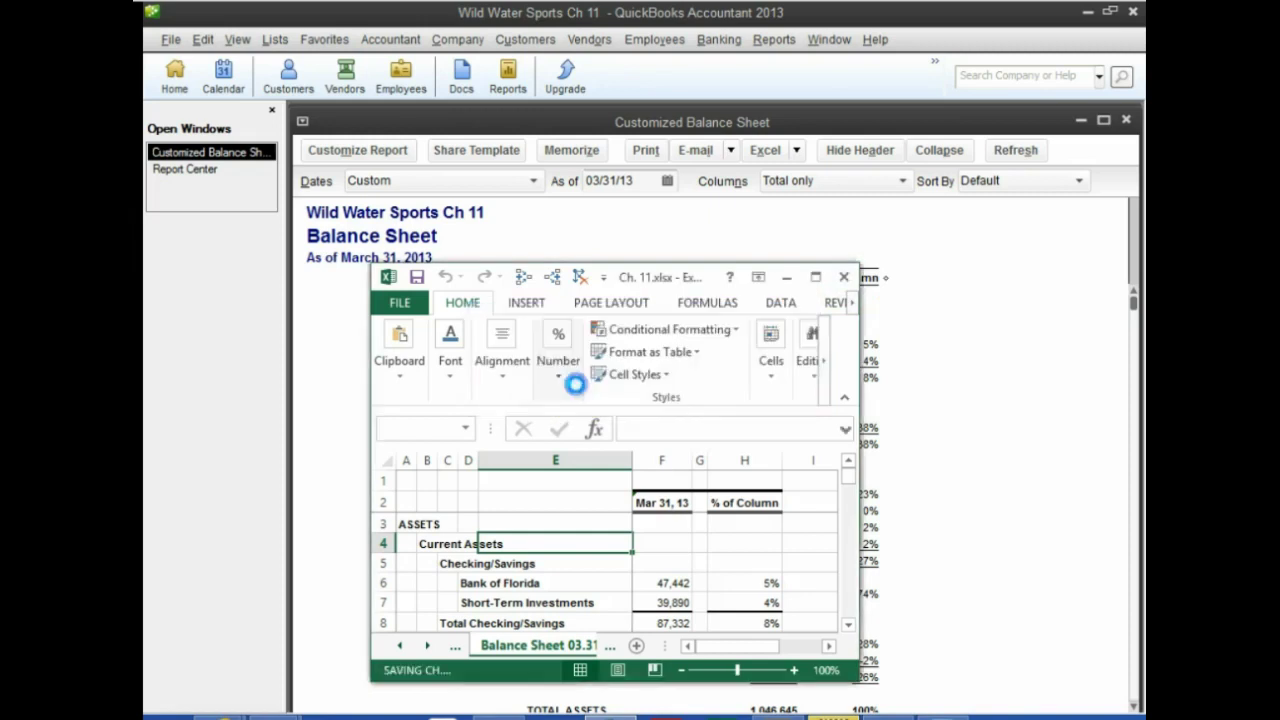
Switch to the CourseSmart textbook and review the Figure 11.5 balance sheet and the steps for creating a Sales Graph on page 320.
{"action": "mouse_move", "coordinate": [222, 710]}
{"action": "left_click", "coordinate": [323, 643]}
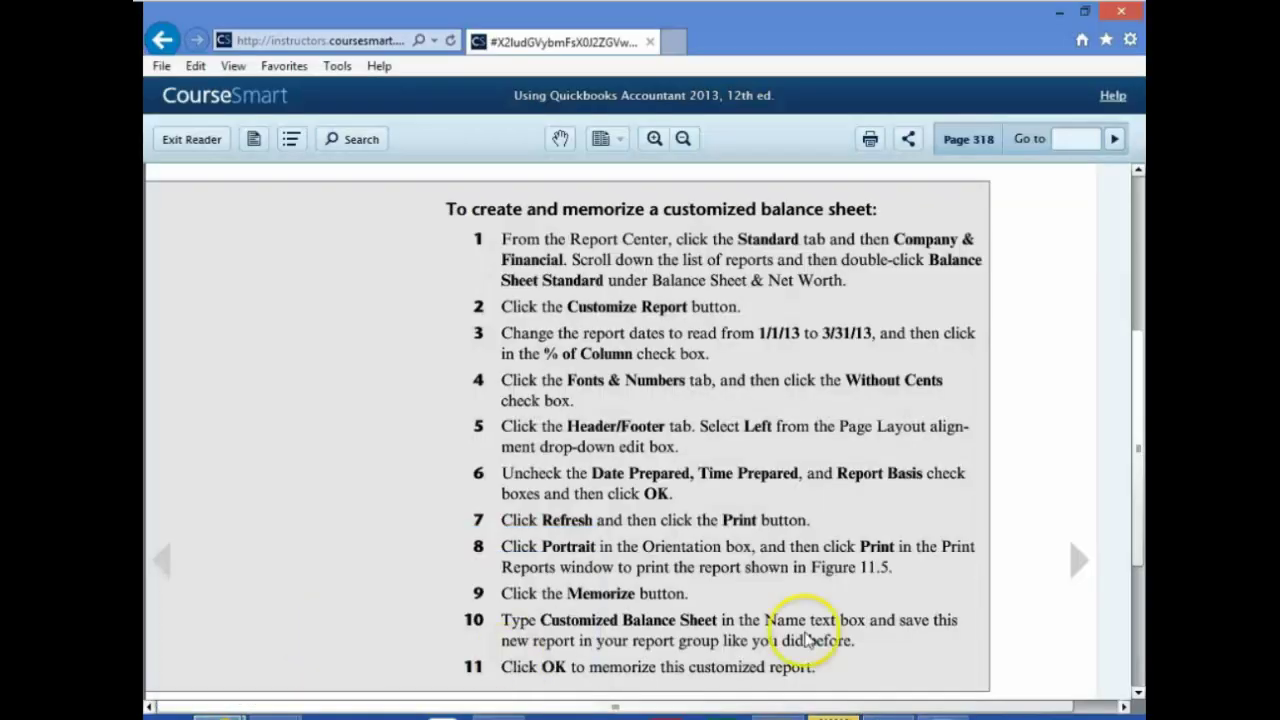
{"action": "left_click", "coordinate": [1078, 560]}
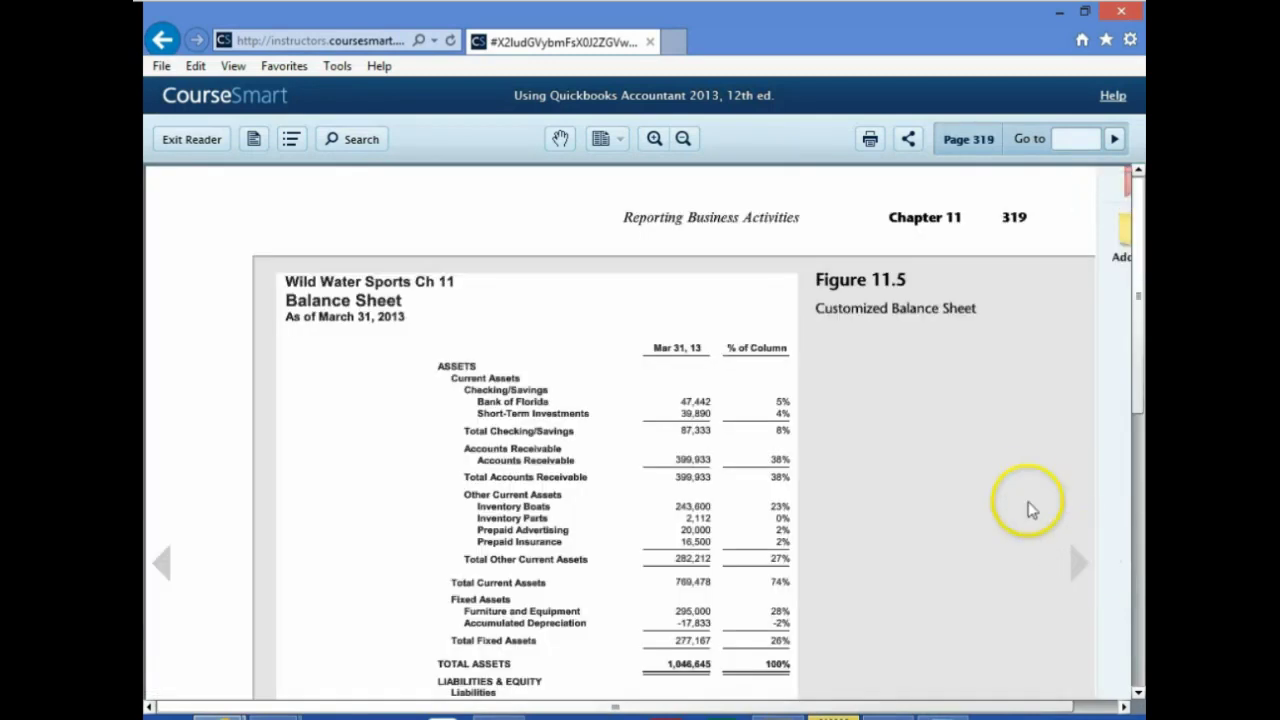
{"action": "left_click", "coordinate": [965, 470]}
{"action": "scroll", "coordinate": [907, 467], "scroll_direction": "down", "scroll_amount": 5}
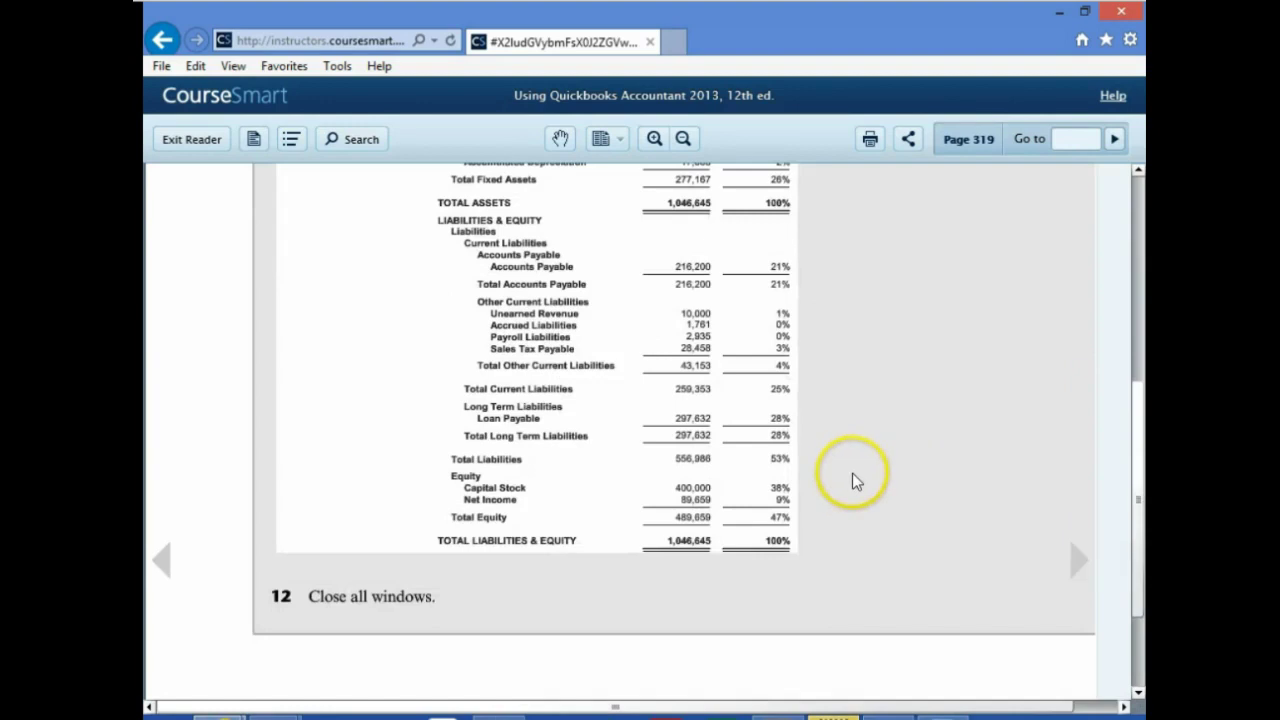
{"action": "left_click", "coordinate": [1070, 560]}
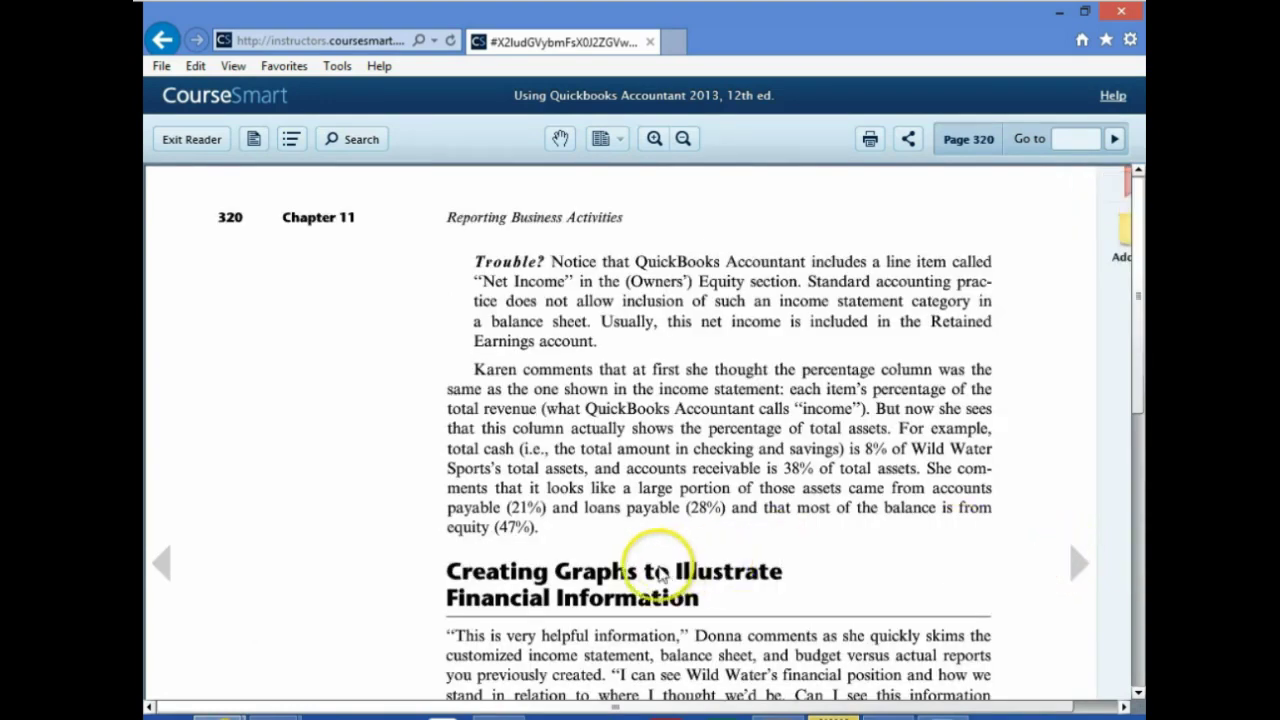
{"action": "scroll", "coordinate": [680, 570], "scroll_direction": "down", "scroll_amount": 4}
{"action": "scroll", "coordinate": [668, 578], "scroll_direction": "down", "scroll_amount": 1}
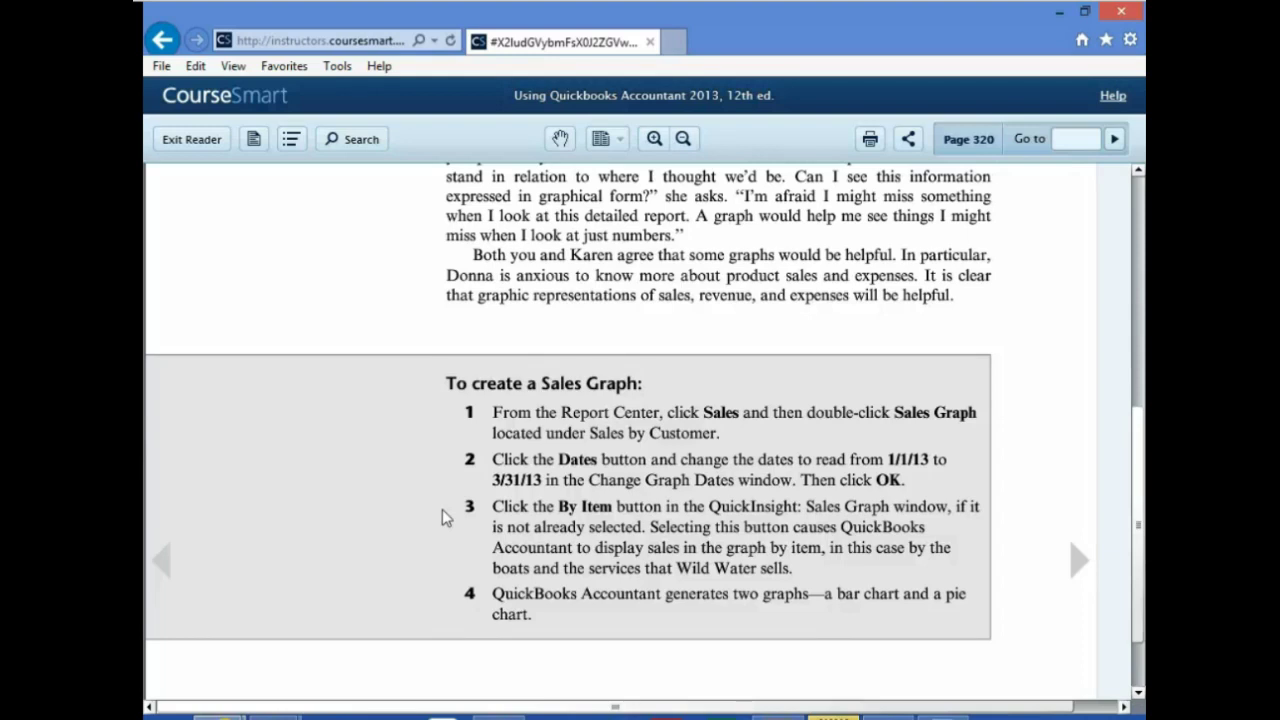
{"action": "left_click", "coordinate": [383, 607]}
Switch back to QuickBooks and run the Sales Graph from the Sales reports in the Report Center.
{"action": "left_click", "coordinate": [833, 716]}
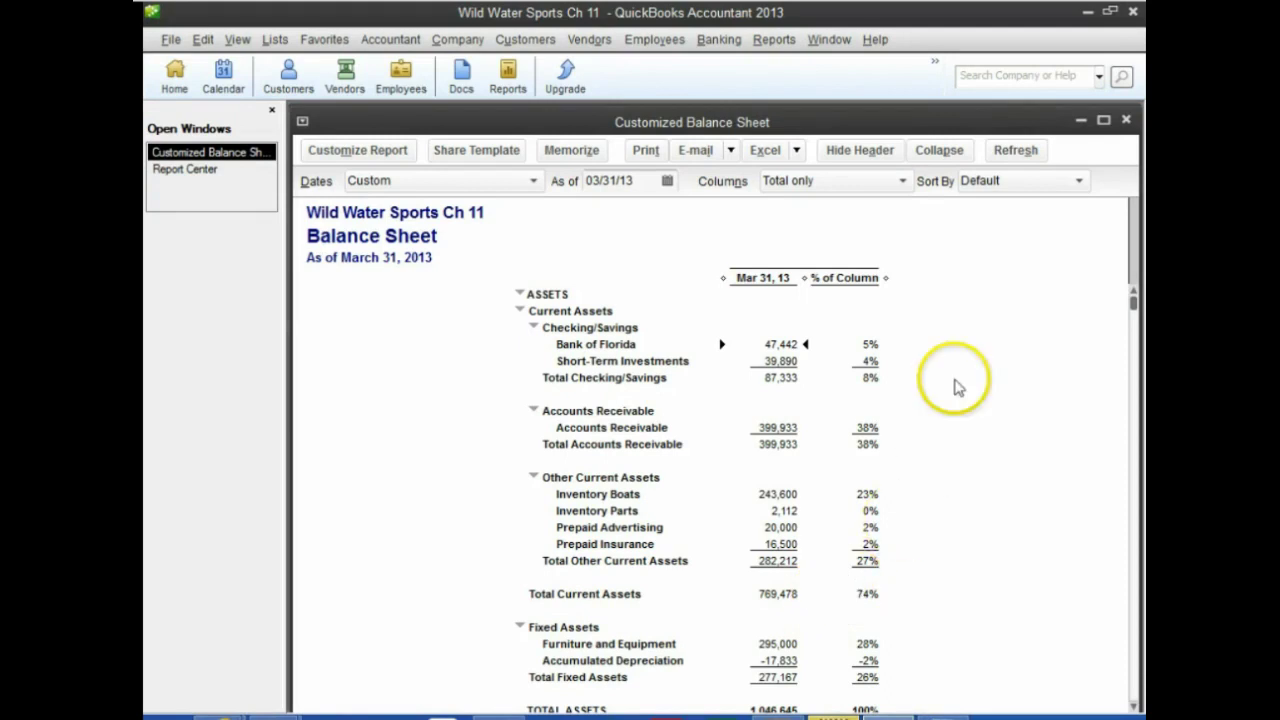
{"action": "left_click", "coordinate": [508, 75]}
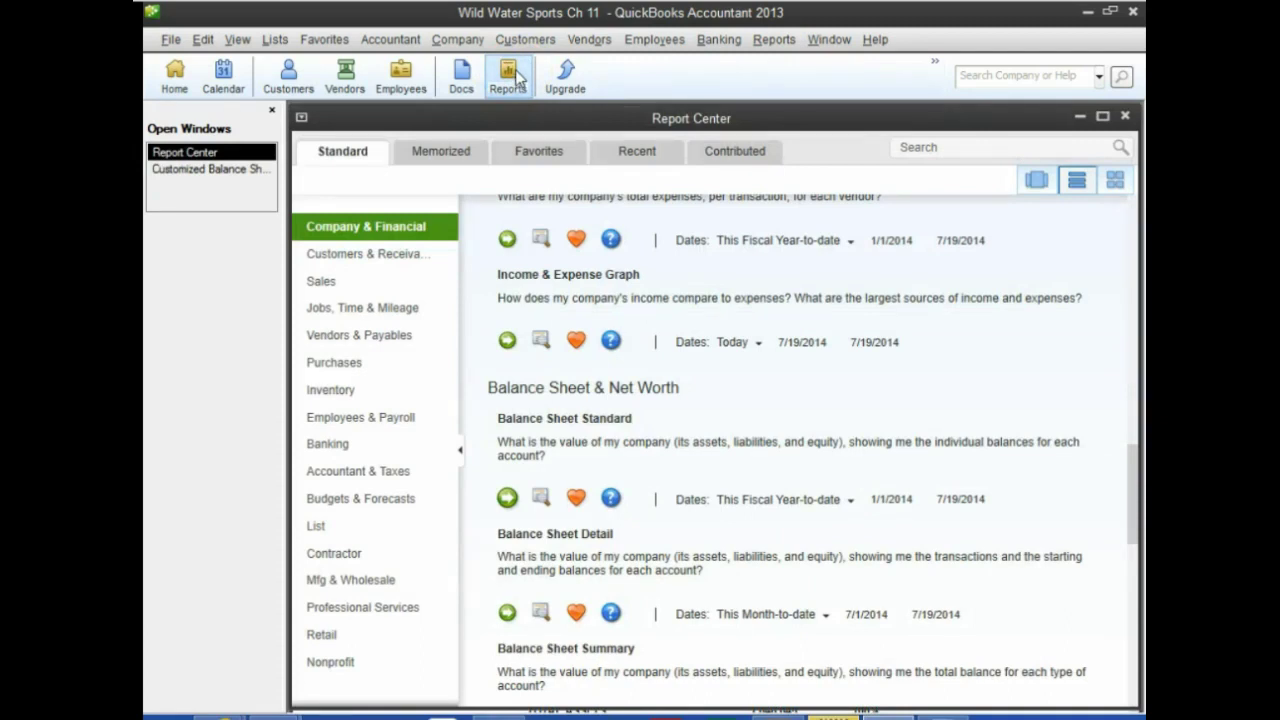
{"action": "left_click", "coordinate": [322, 284]}
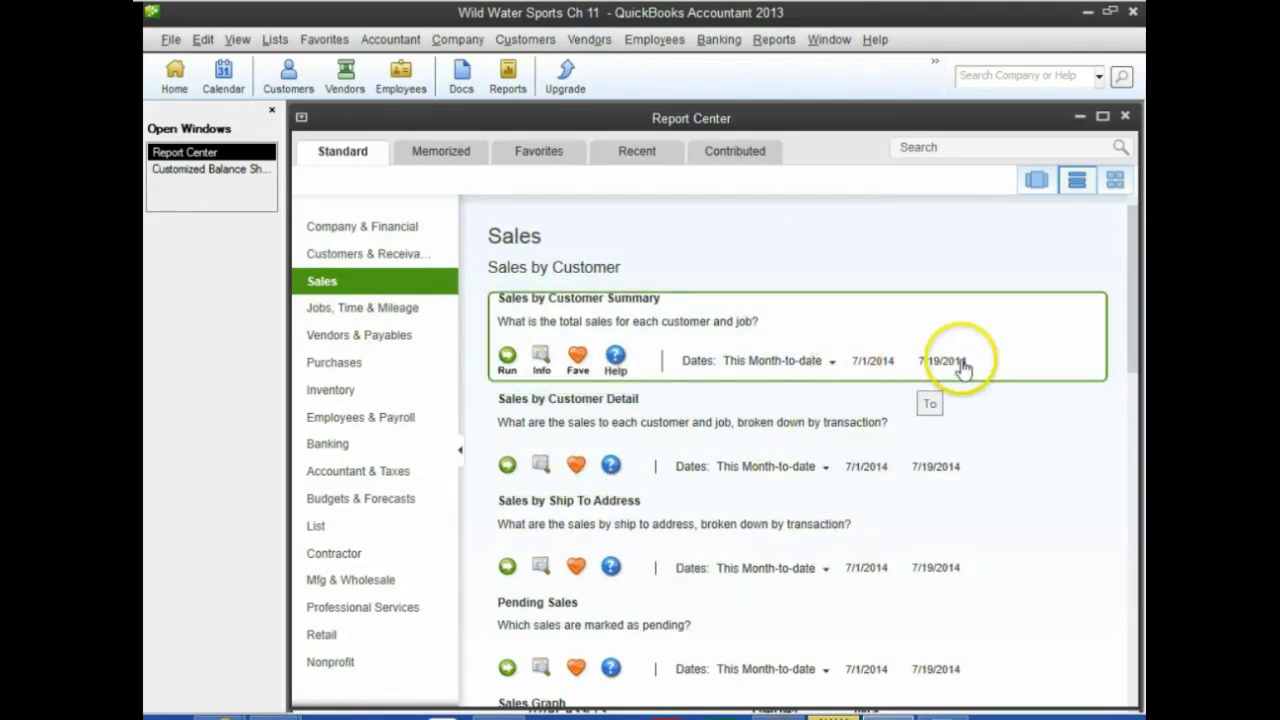
{"action": "scroll", "coordinate": [975, 362], "scroll_direction": "down", "scroll_amount": 2}
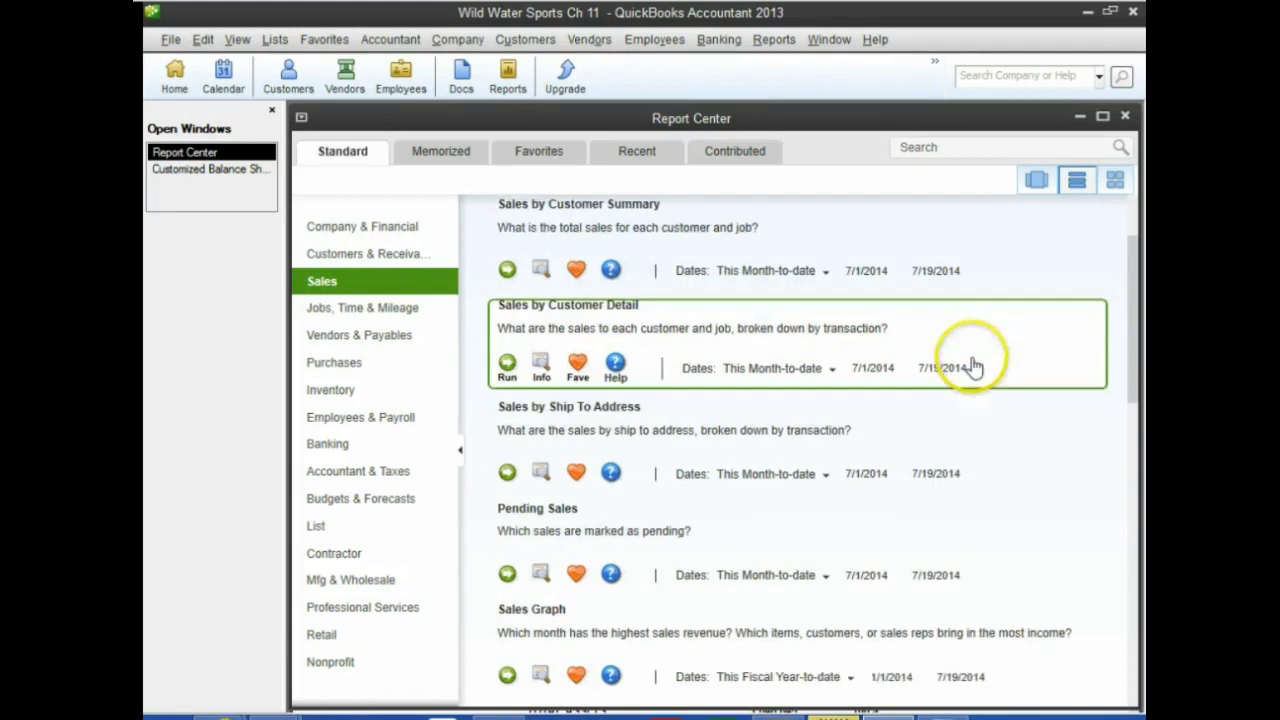
{"action": "scroll", "coordinate": [873, 512], "scroll_direction": "down", "scroll_amount": 1}
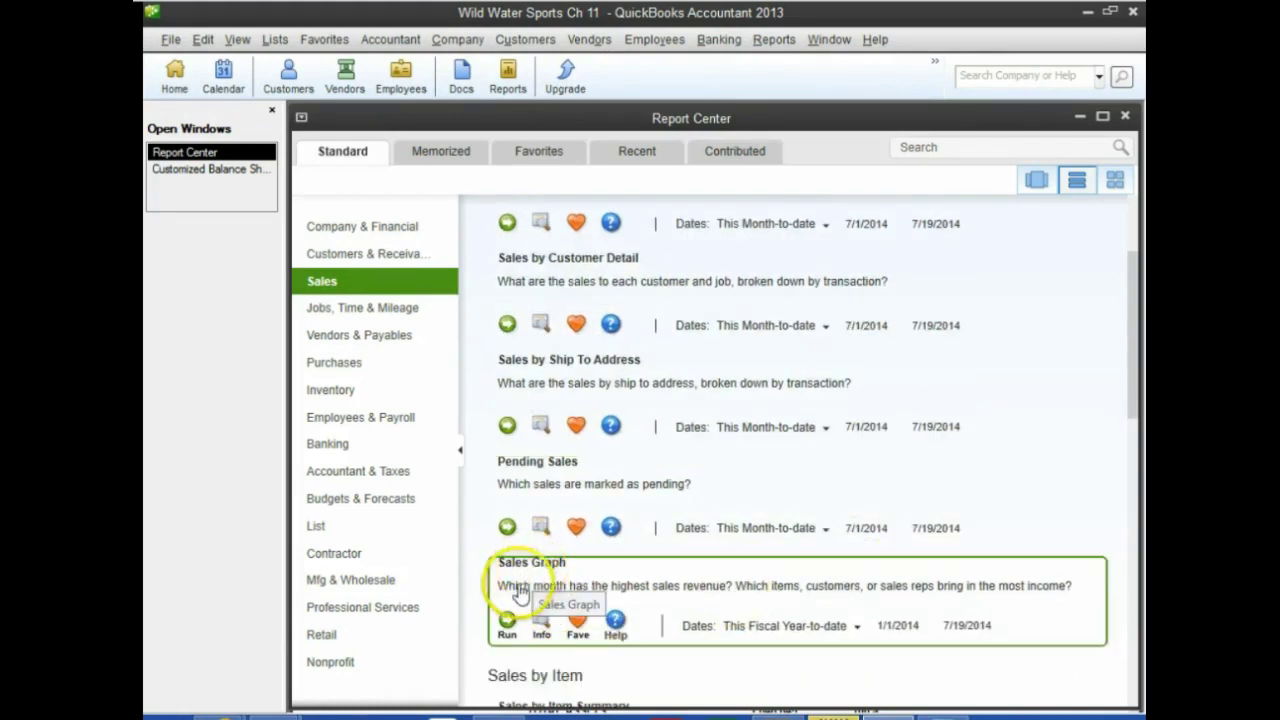
{"action": "left_click", "coordinate": [507, 621]}
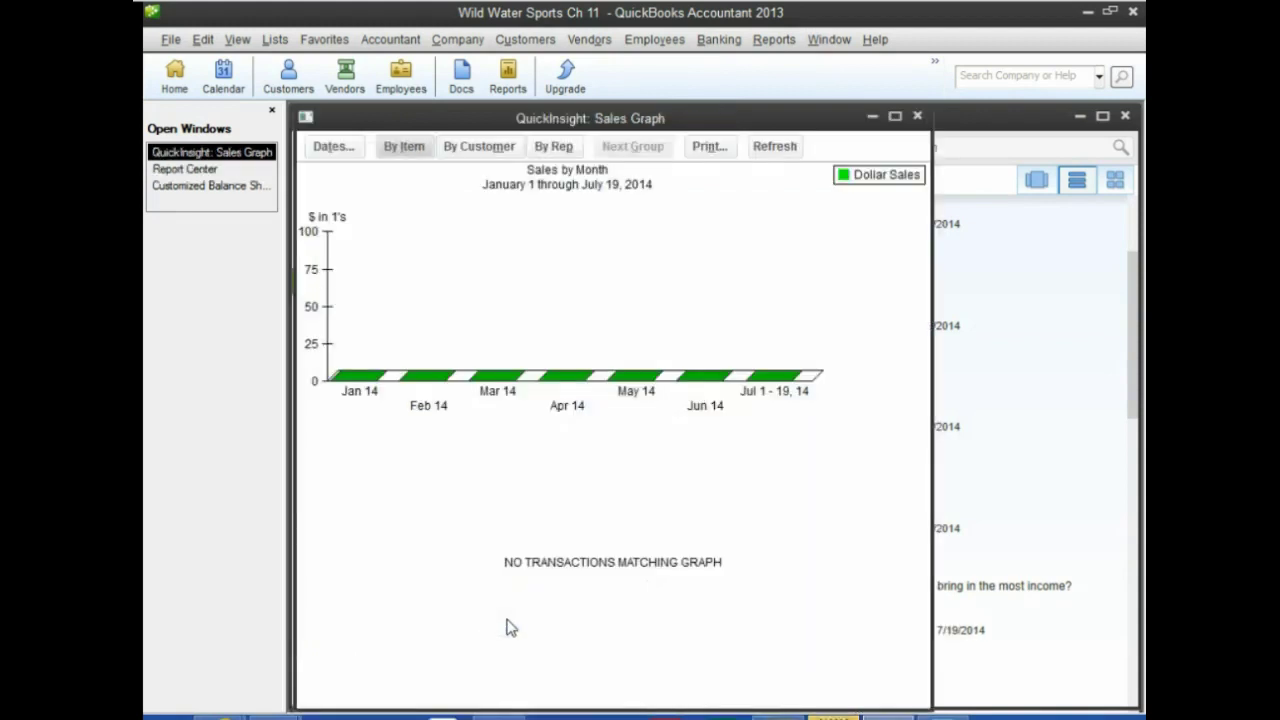
{"action": "left_click", "coordinate": [545, 631]}
Set the sales graph's custom dates from 01/01/13 to 03/31/13 and maximize the graph window.
{"action": "left_click", "coordinate": [333, 148]}
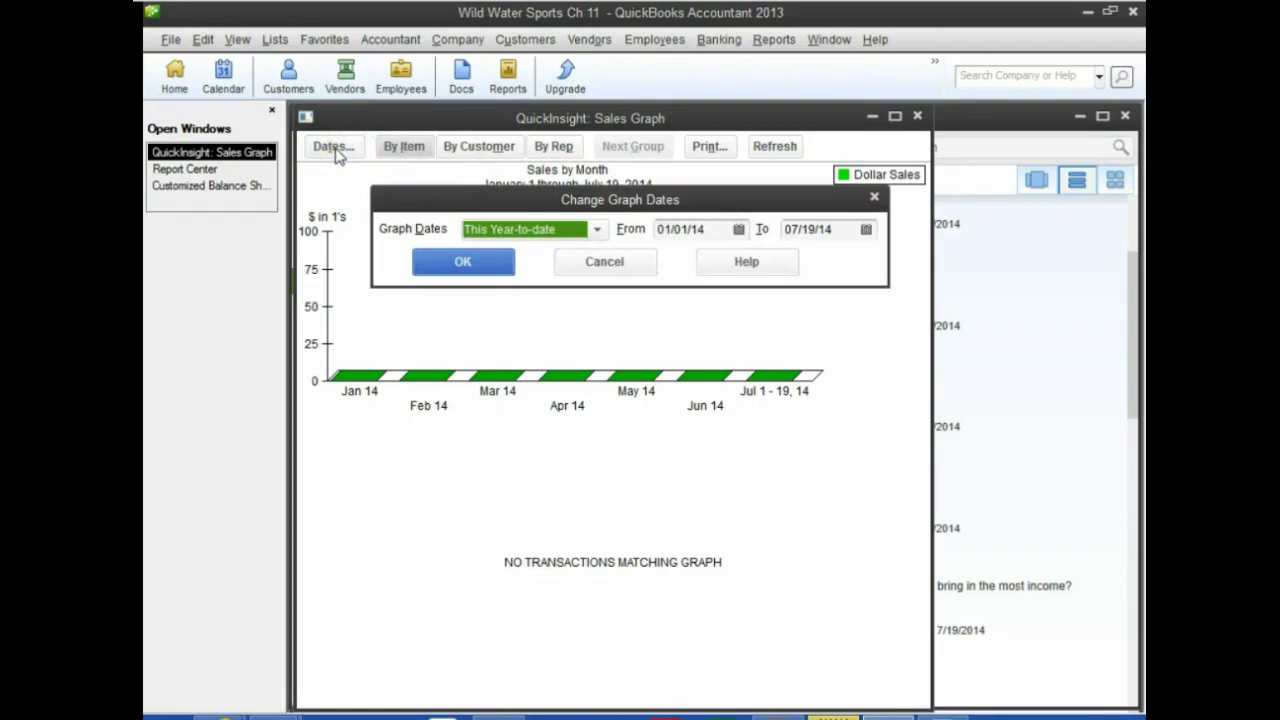
{"action": "key", "text": "Tab"}
{"action": "type", "text": "010113"}
{"action": "key", "text": "Tab"}
{"action": "type", "text": "033113"}
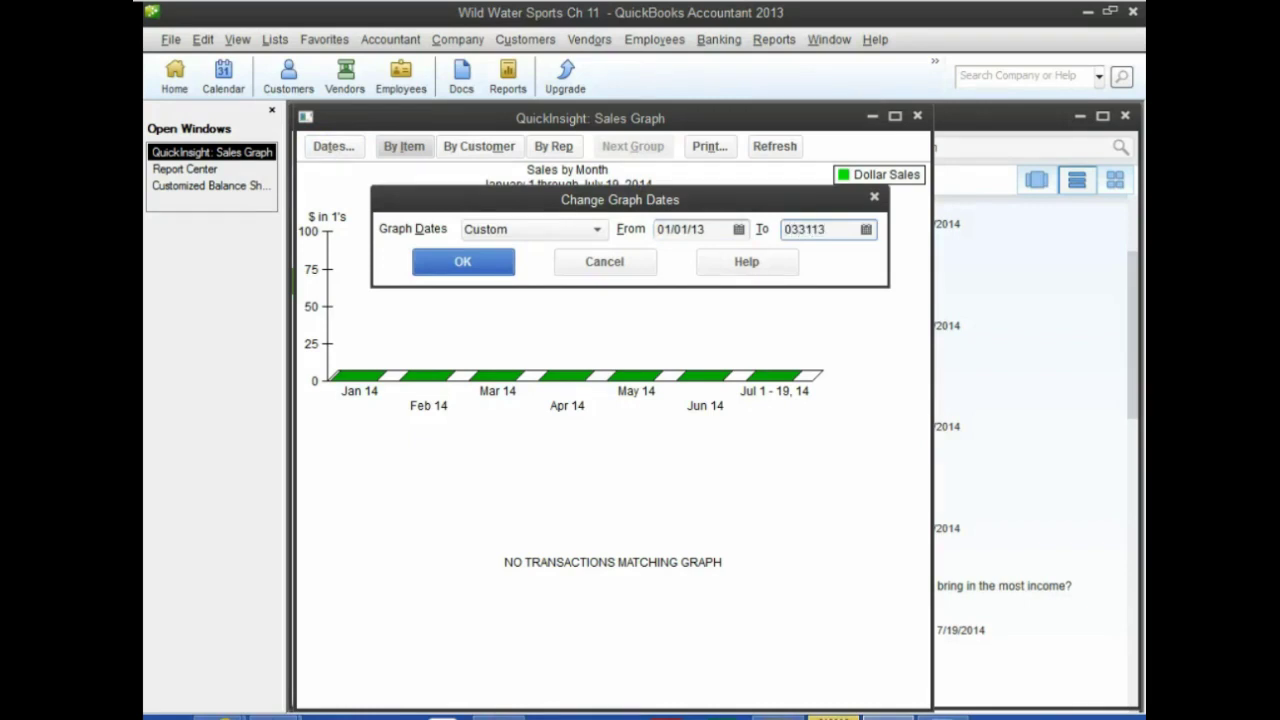
{"action": "key", "text": "Tab"}
{"action": "left_click", "coordinate": [449, 263]}
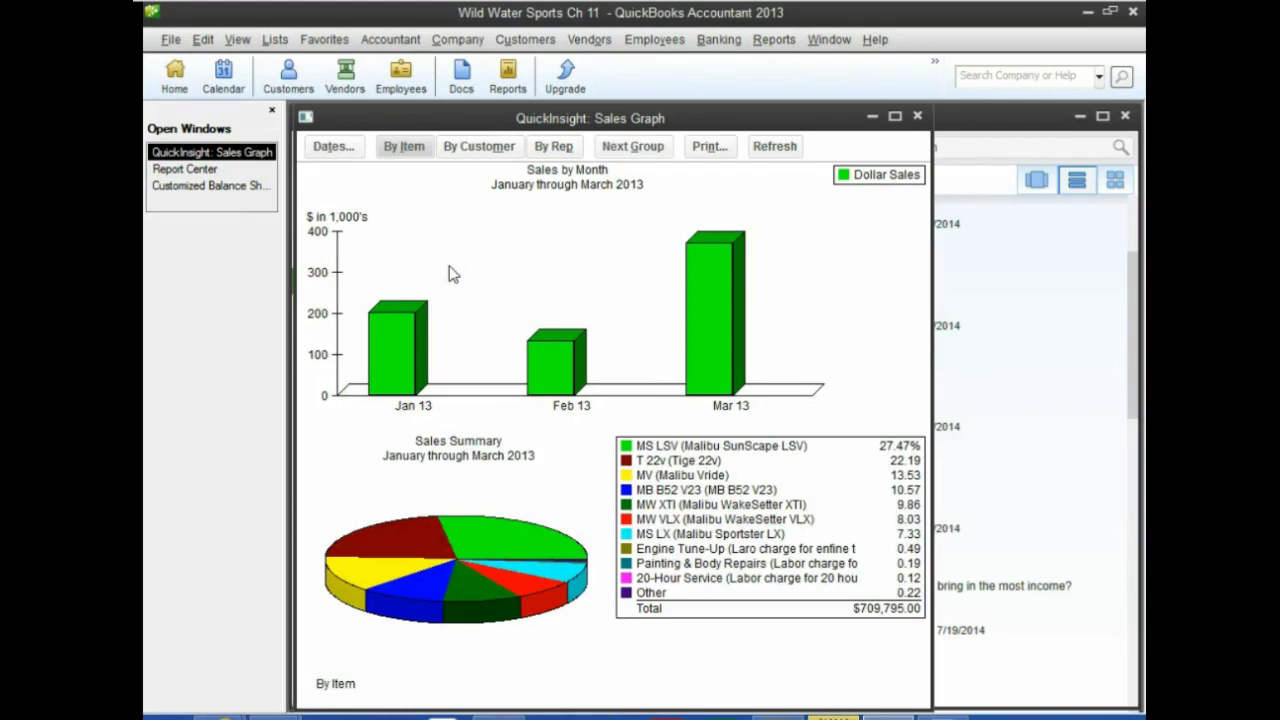
{"action": "left_click", "coordinate": [449, 259]}
{"action": "left_click", "coordinate": [894, 116]}
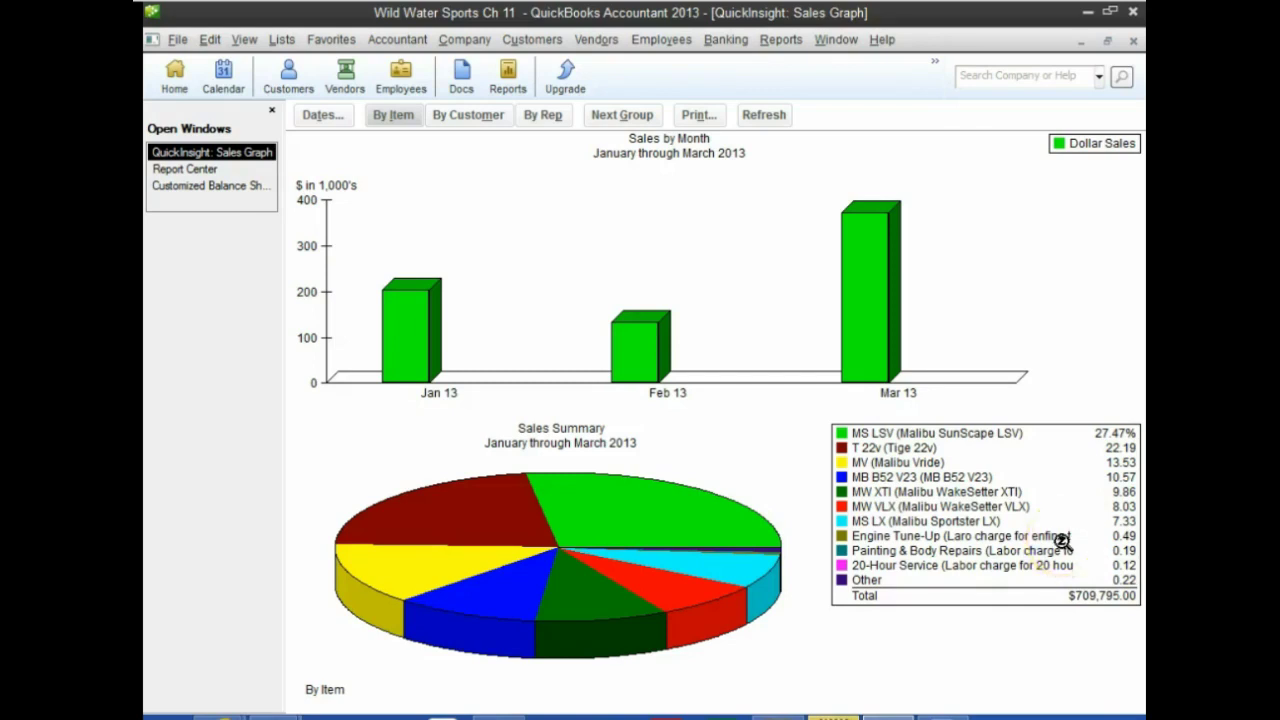
Switch to the CourseSmart textbook and review Figure 11.6 and the remaining sales graph instructions on page 321.
{"action": "left_click", "coordinate": [188, 714]}
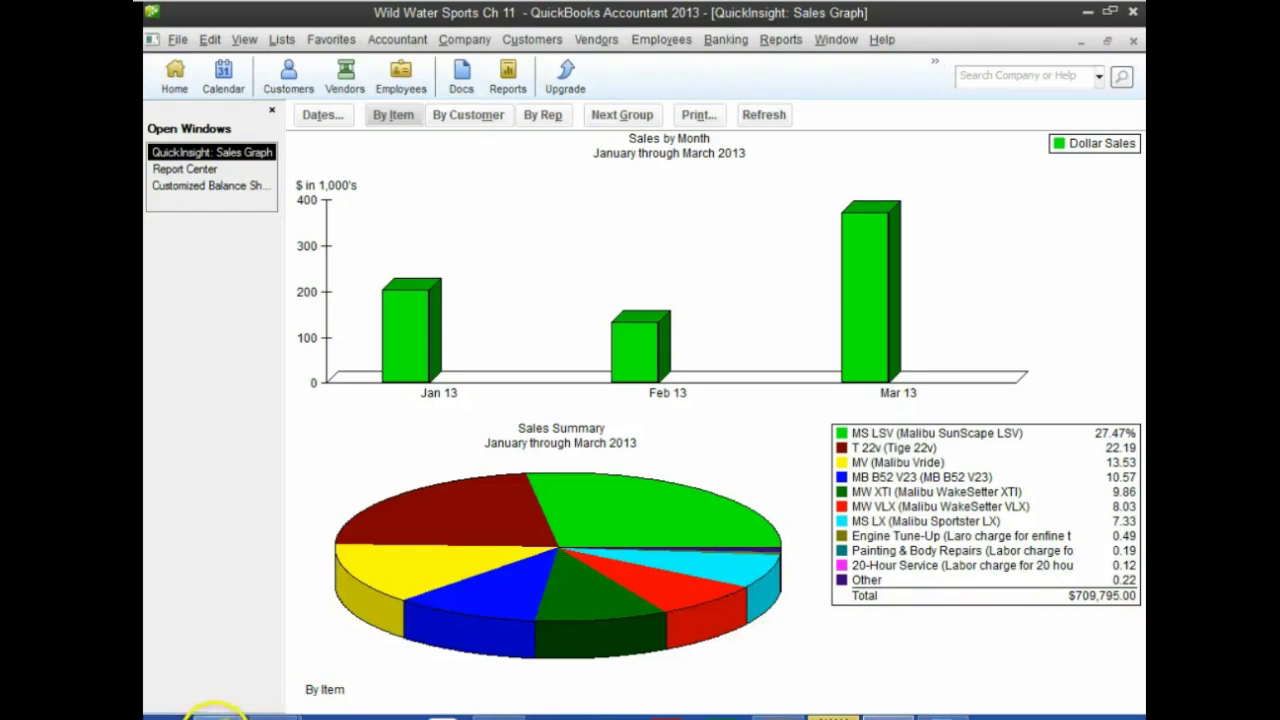
{"action": "left_click", "coordinate": [306, 663]}
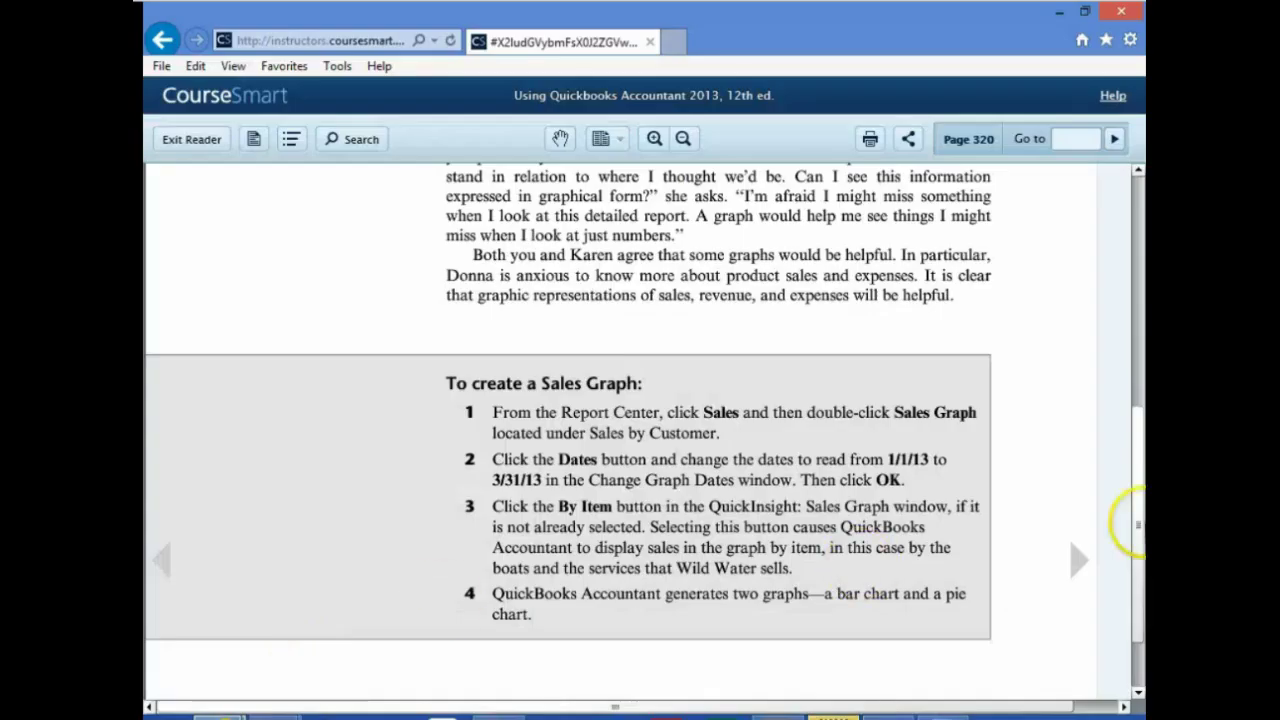
{"action": "left_click", "coordinate": [1082, 565]}
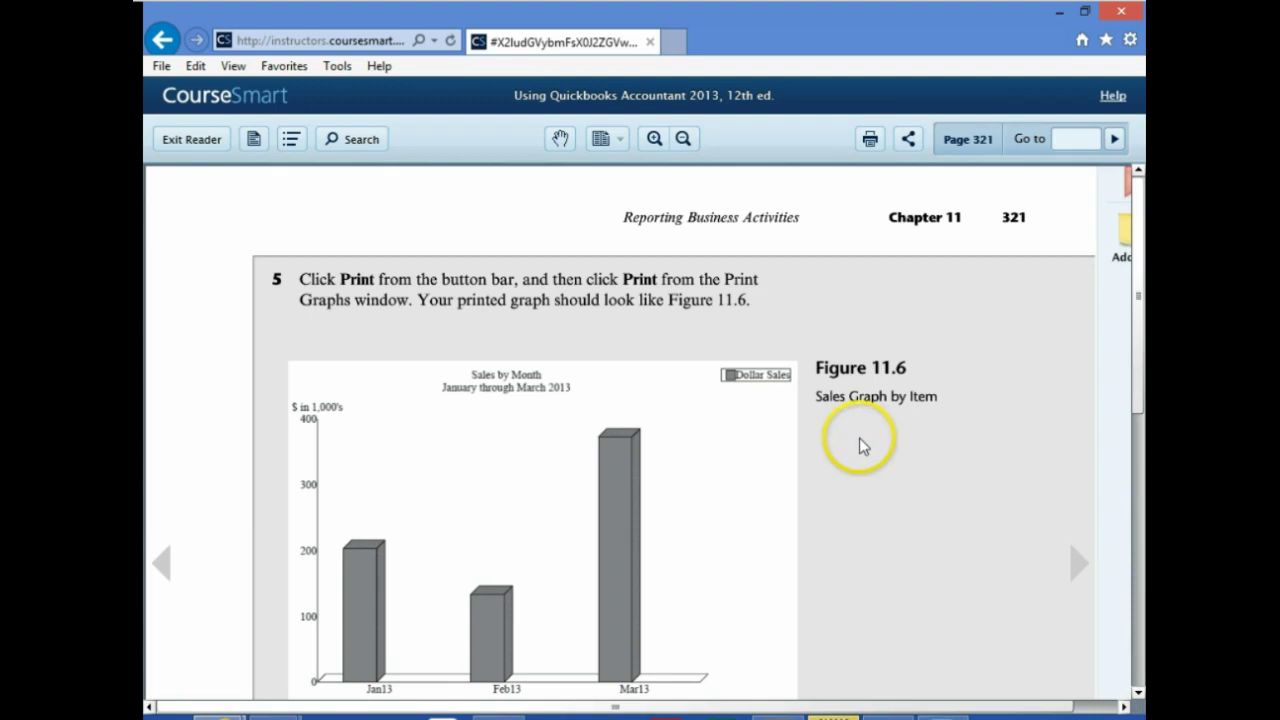
{"action": "scroll", "coordinate": [859, 437], "scroll_direction": "down", "scroll_amount": 1}
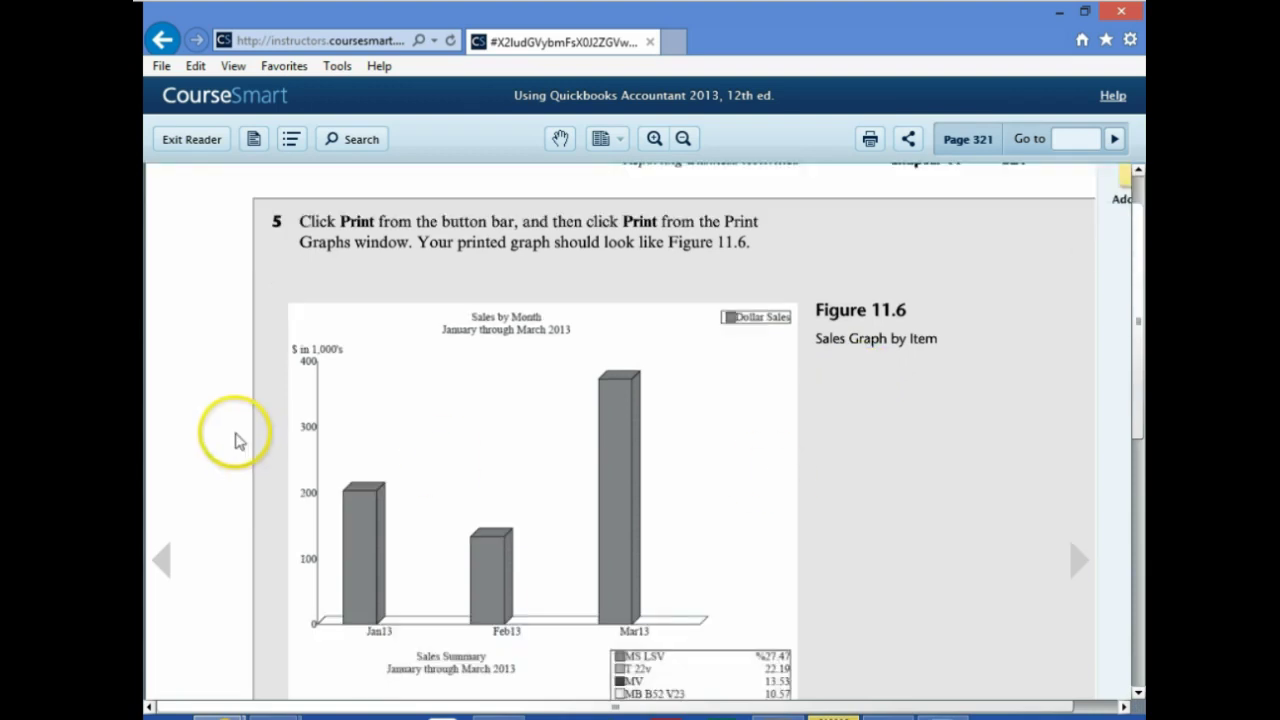
{"action": "scroll", "coordinate": [255, 430], "scroll_direction": "down", "scroll_amount": 4}
{"action": "scroll", "coordinate": [255, 430], "scroll_direction": "down", "scroll_amount": 4}
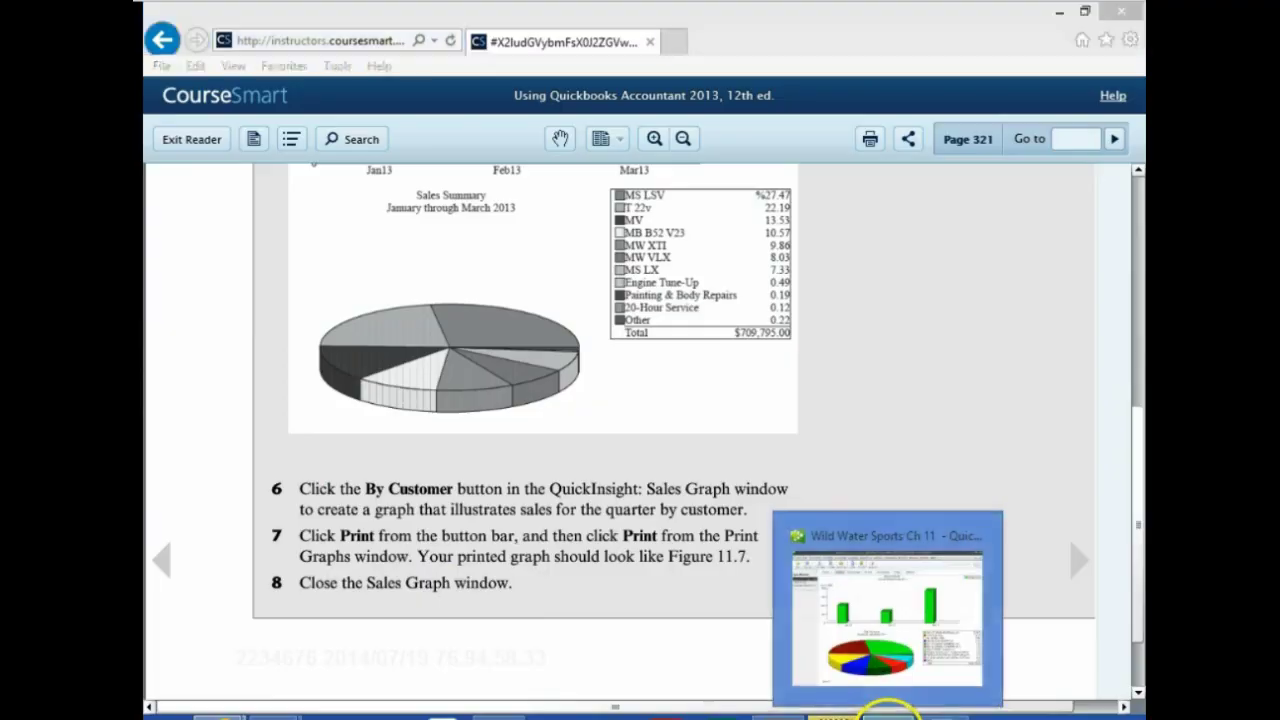
Switch back to QuickBooks and check which file commands are available for outputting the sales graph.
{"action": "left_click", "coordinate": [886, 710]}
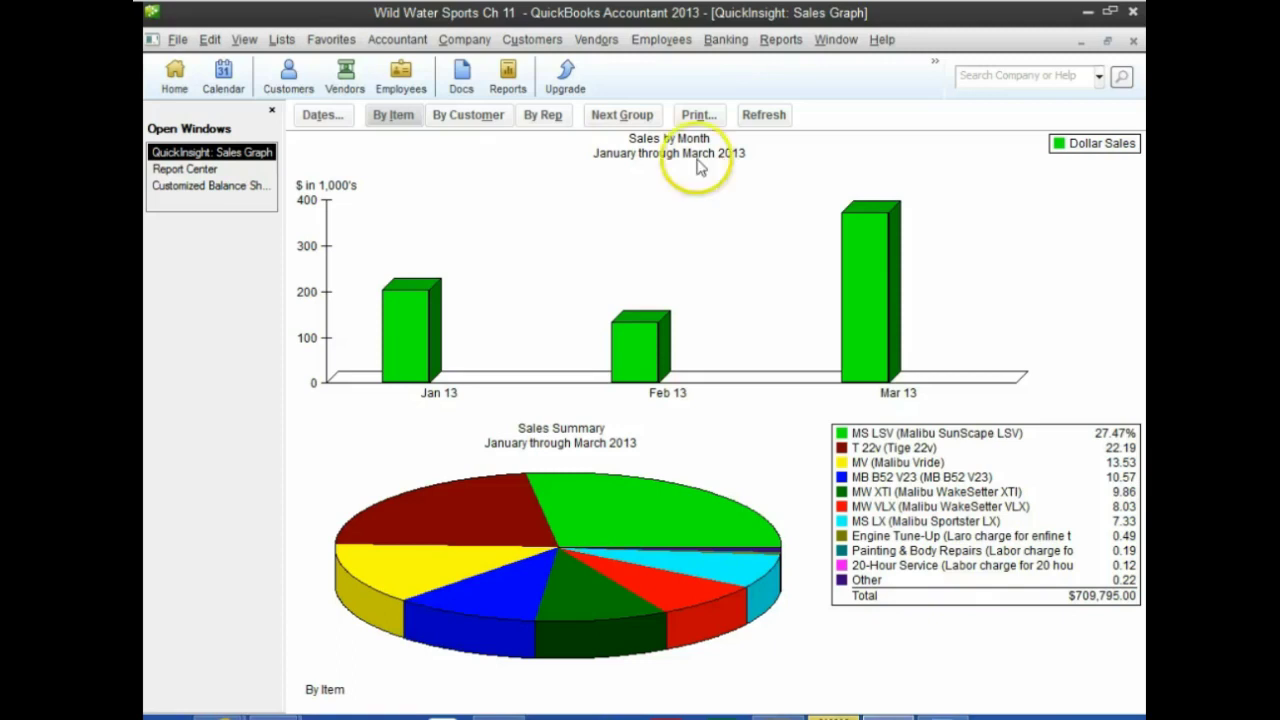
{"action": "left_click", "coordinate": [177, 40]}
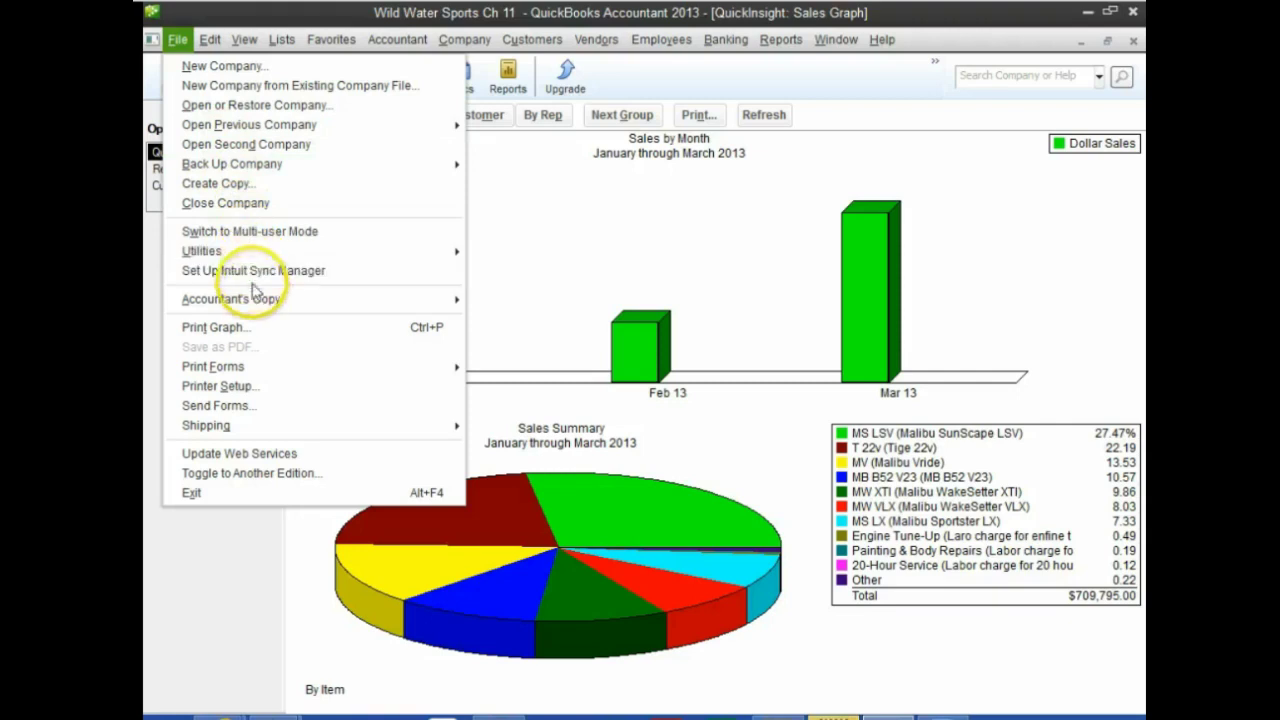
{"action": "mouse_move", "coordinate": [329, 298]}
{"action": "left_click", "coordinate": [572, 230]}
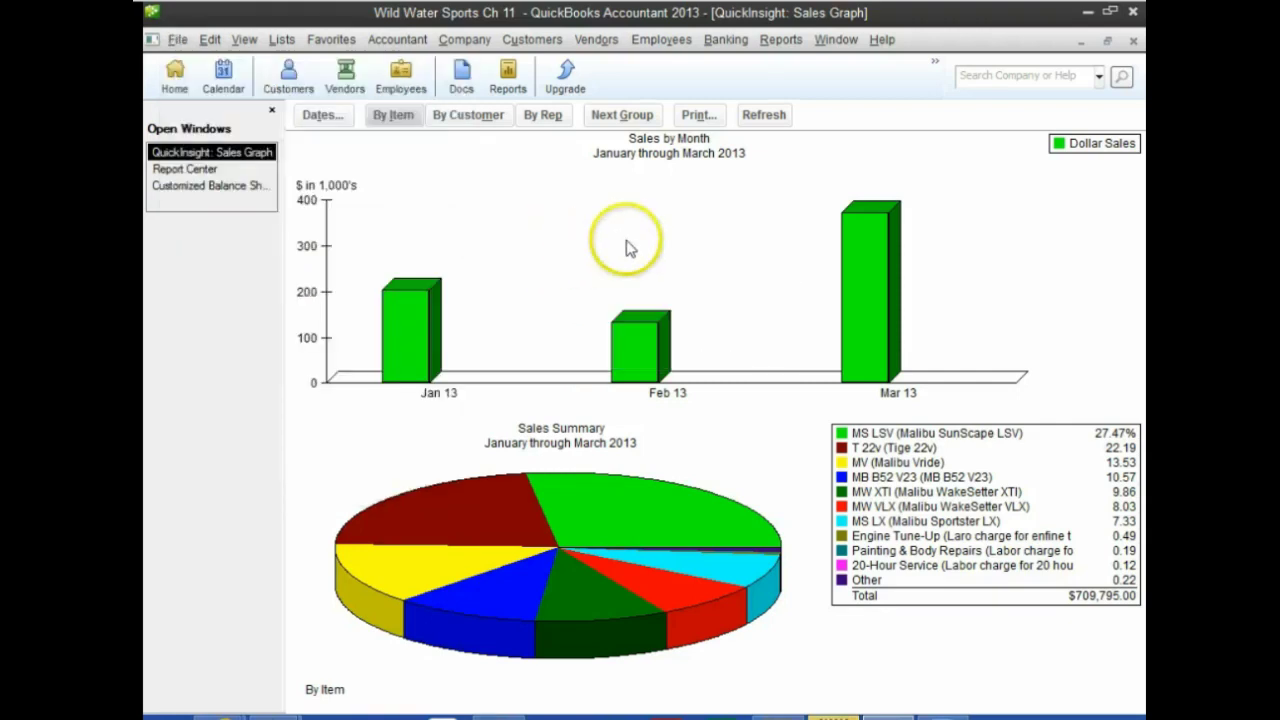
Print the by-item sales graph with Adobe PDF as the printer.
{"action": "left_click", "coordinate": [696, 115]}
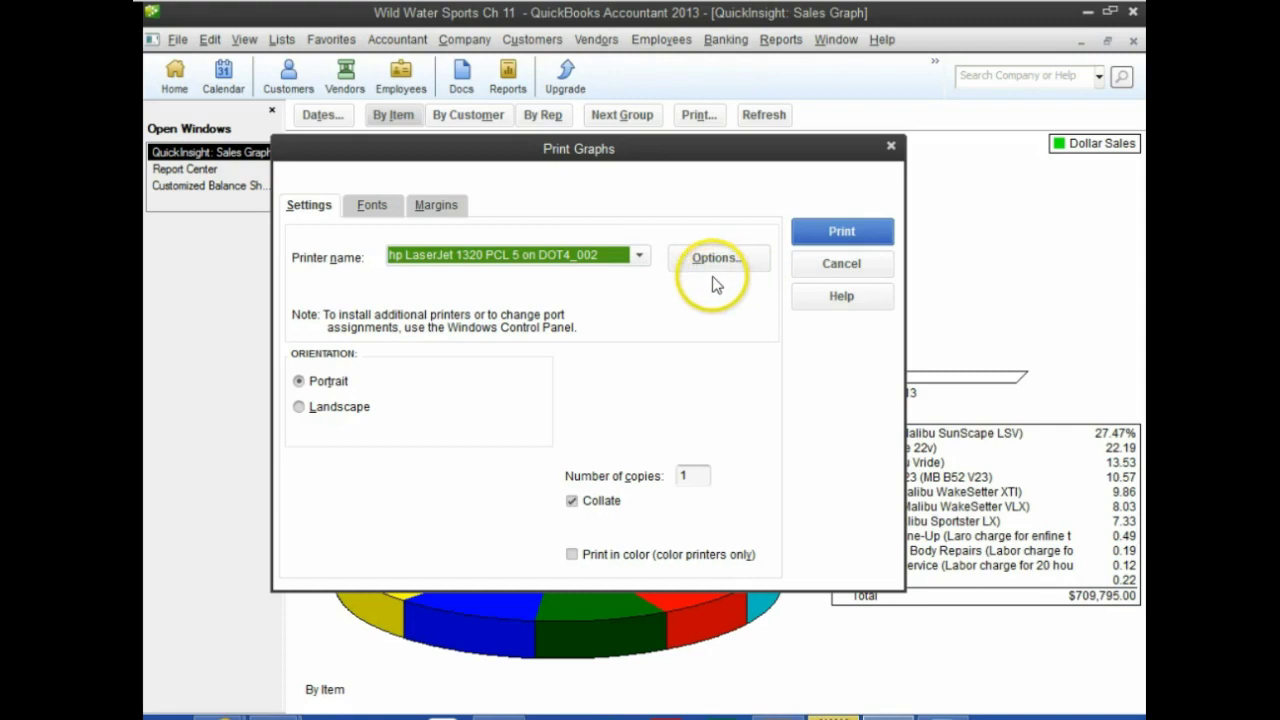
{"action": "left_click", "coordinate": [639, 257]}
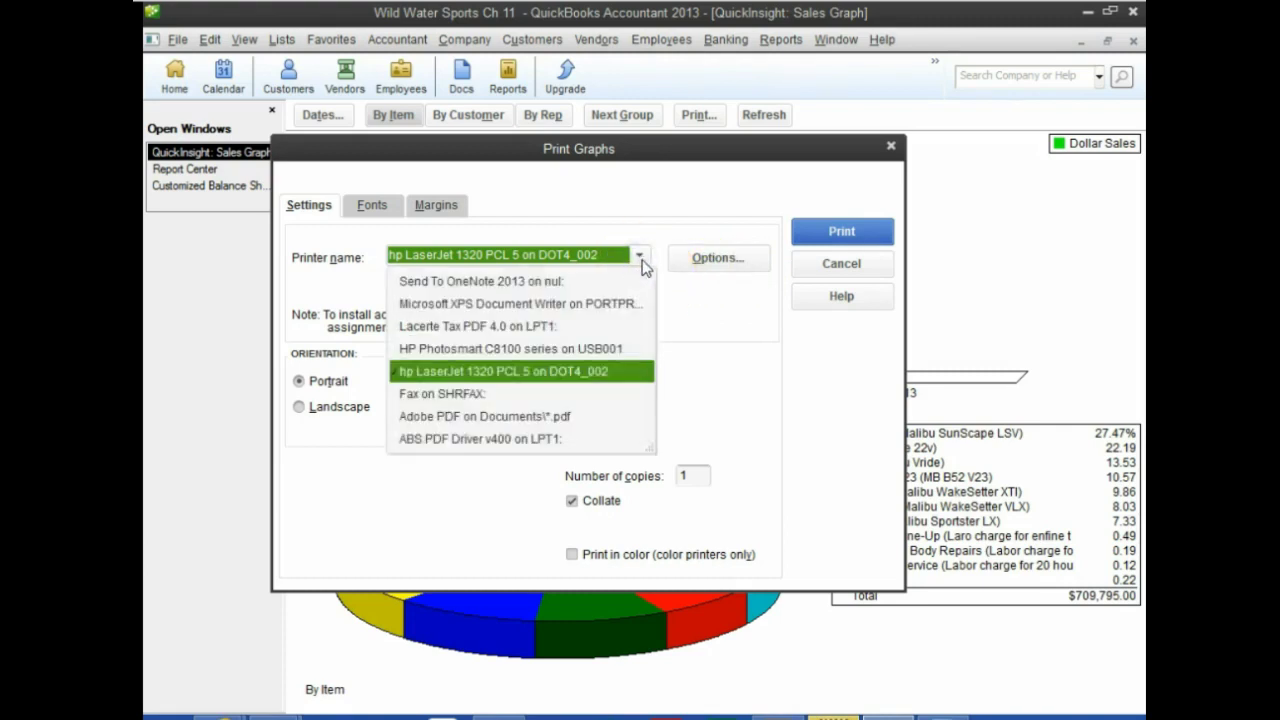
{"action": "left_click", "coordinate": [446, 416]}
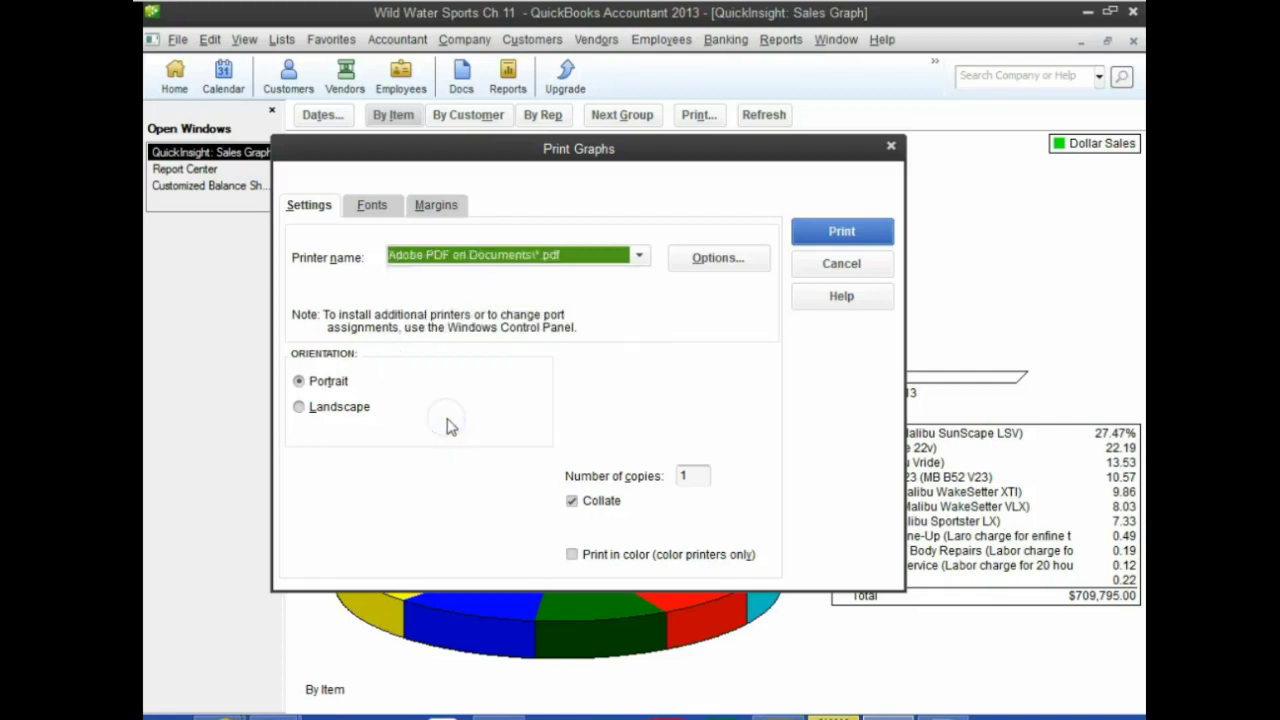
{"action": "left_click", "coordinate": [822, 234]}
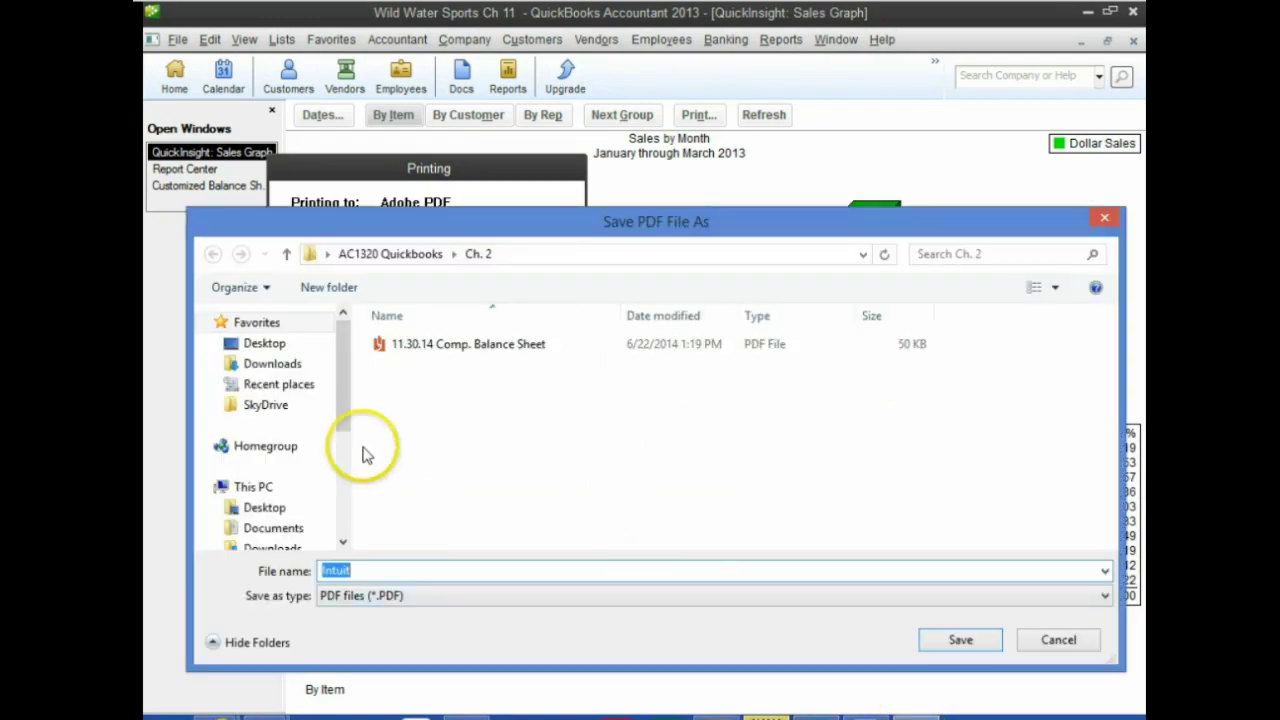
Save the PDF as "Ch. 11 Sales by item graph" in the Week 4 folder of AC1320 Quickbooks on the Desktop.
{"action": "left_click", "coordinate": [264, 345]}
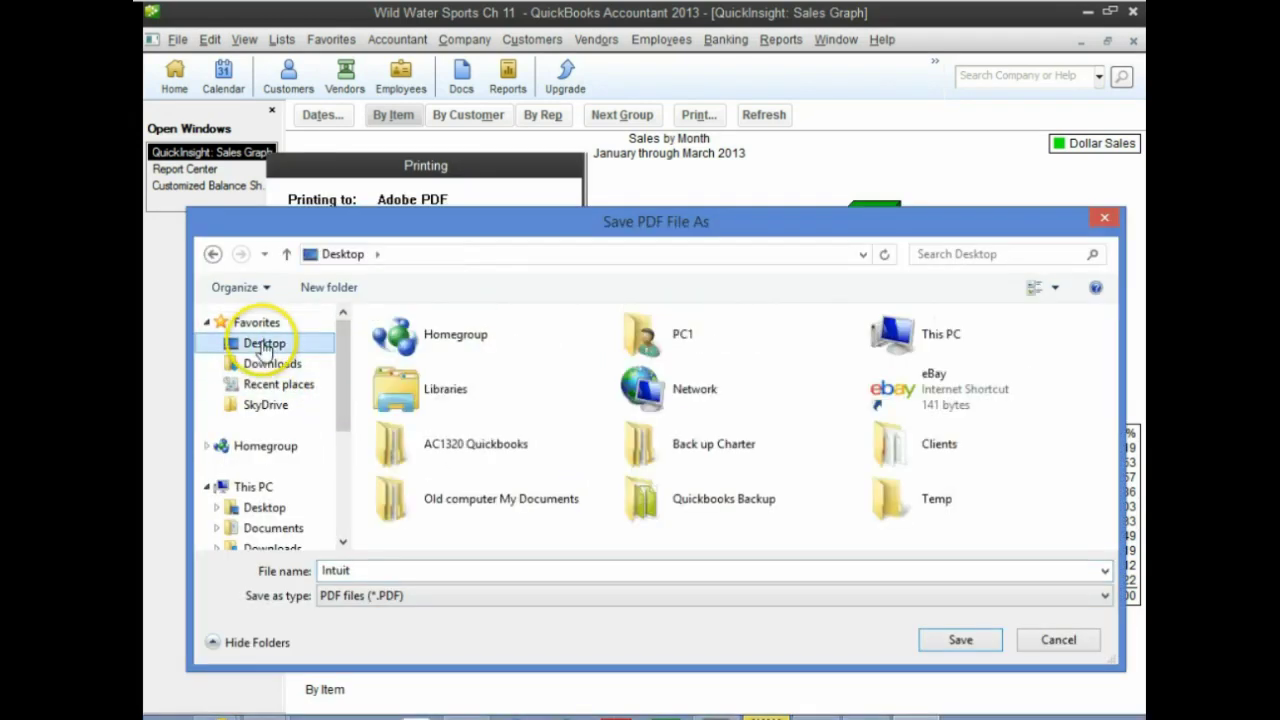
{"action": "double_click", "coordinate": [427, 447]}
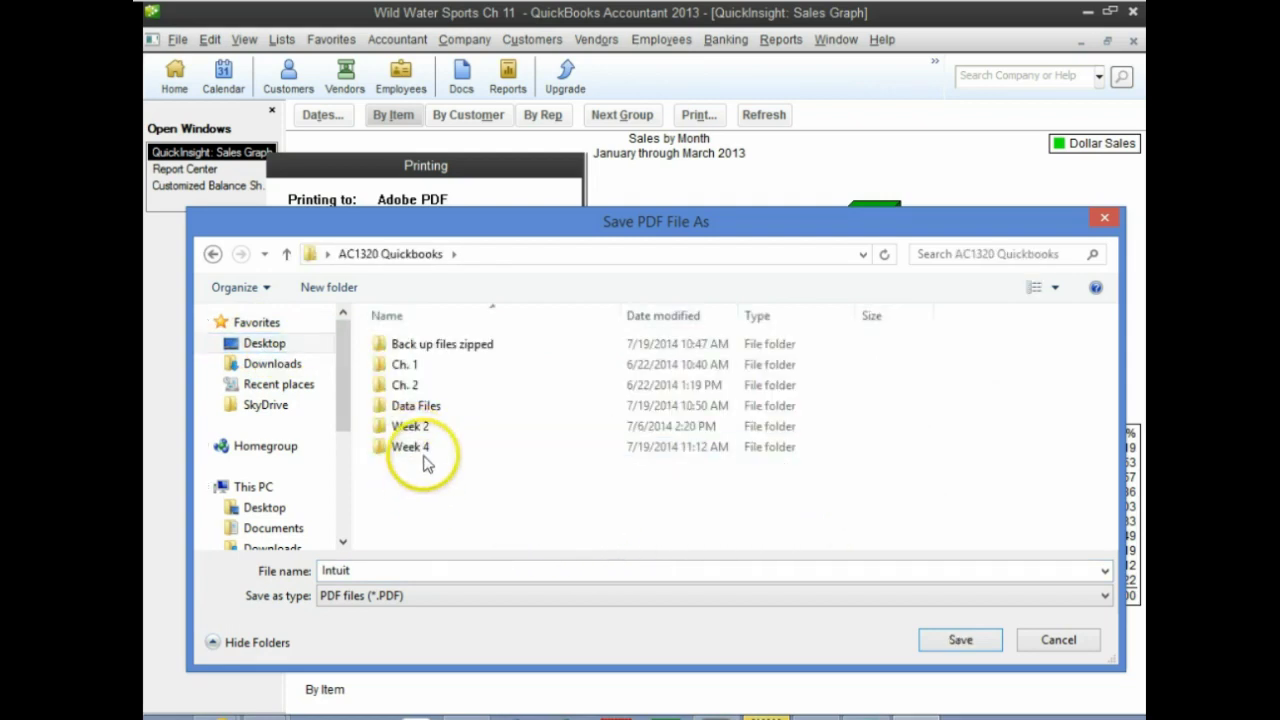
{"action": "double_click", "coordinate": [424, 457]}
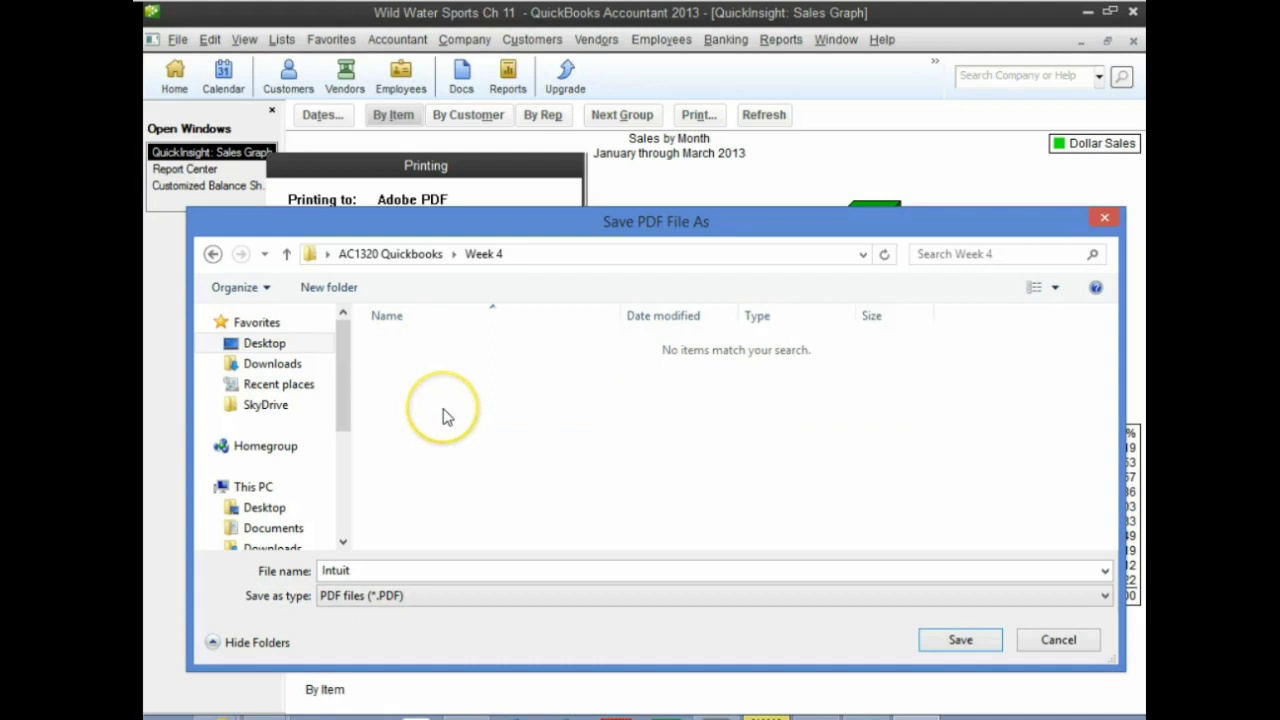
{"action": "double_click", "coordinate": [418, 565]}
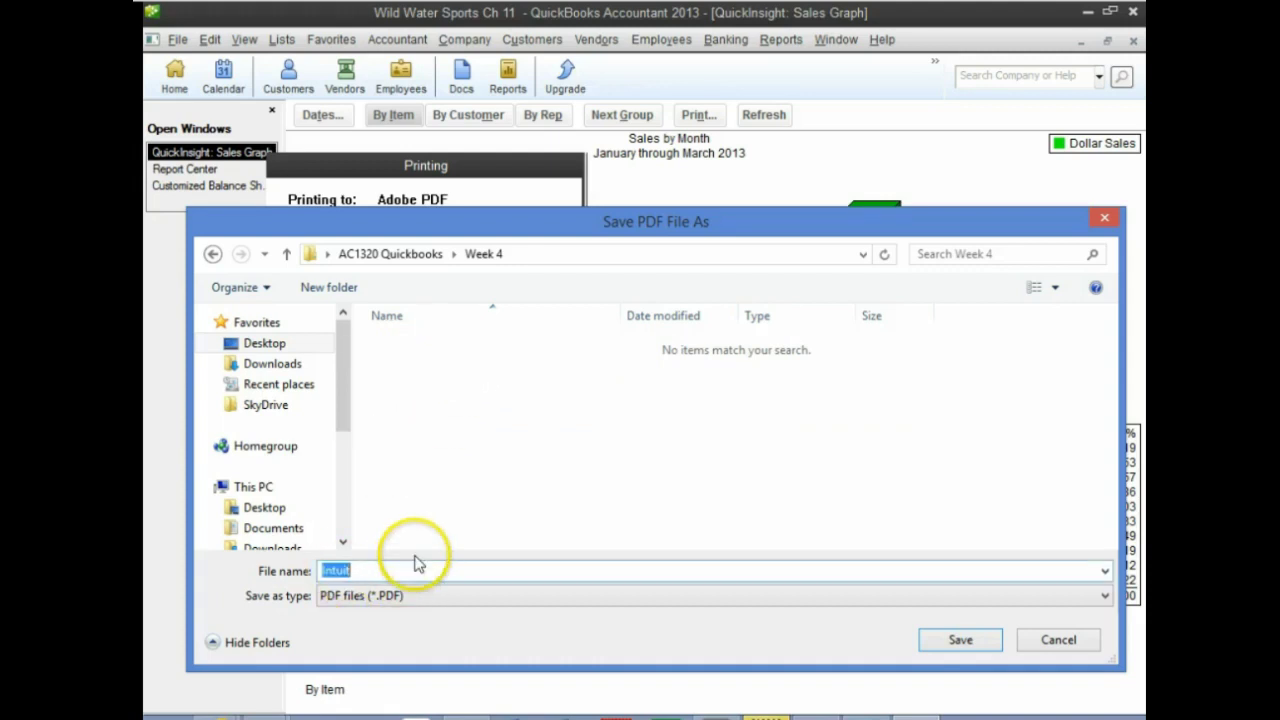
{"action": "type", "text": "Ch."}
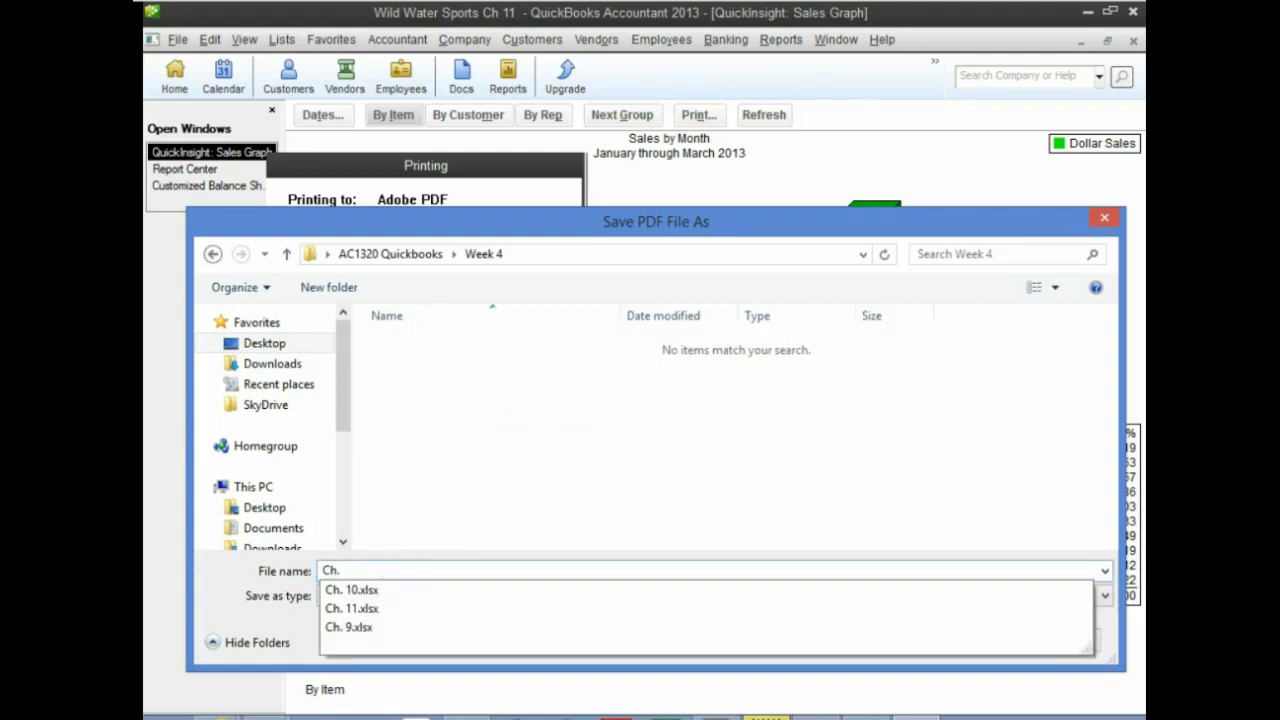
{"action": "key", "text": "BackSpace"}
{"action": "key", "text": "BackSpace"}
{"action": "key", "text": "BackSpace"}
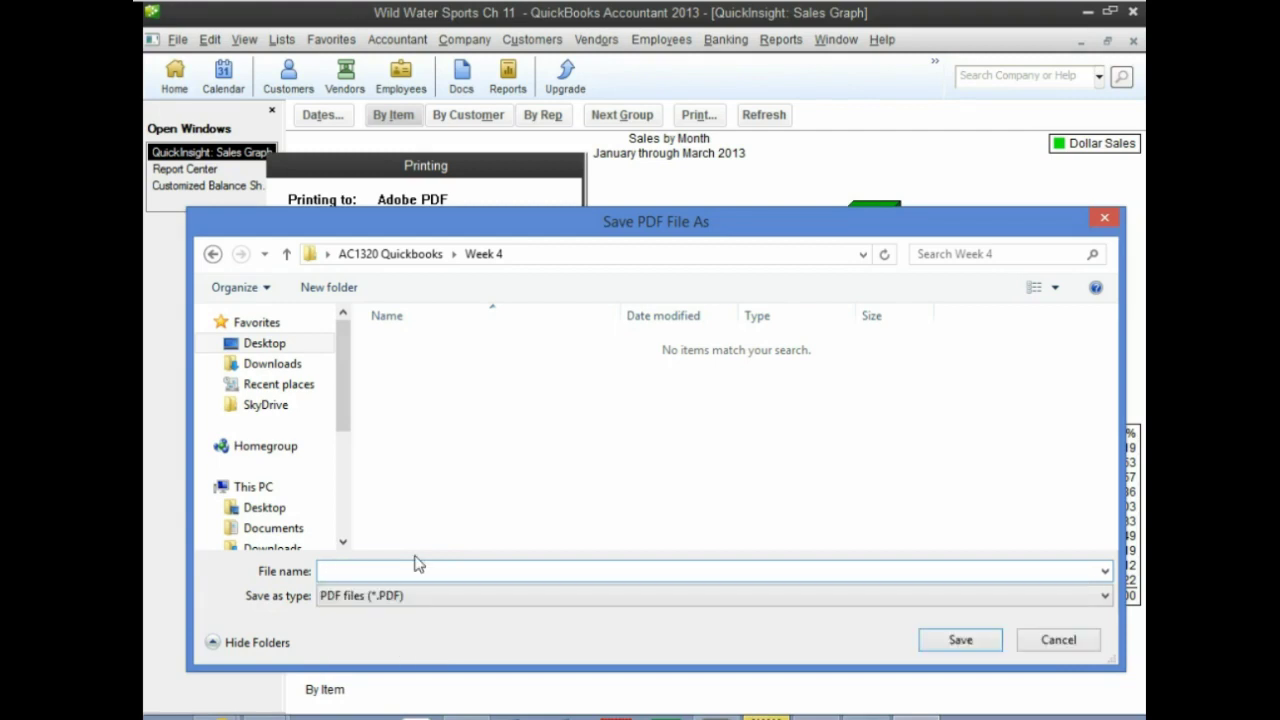
{"action": "type", "text": "Ch. 11 Sales by item graph"}
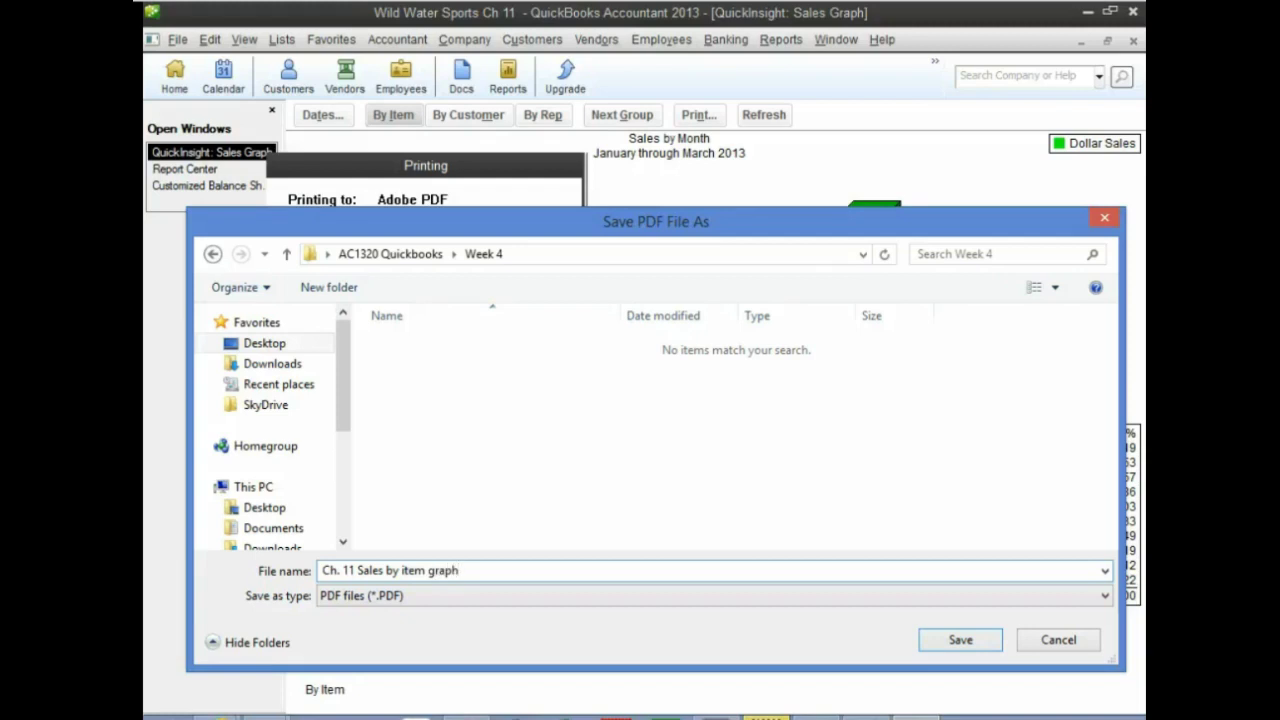
{"action": "left_click", "coordinate": [960, 640]}
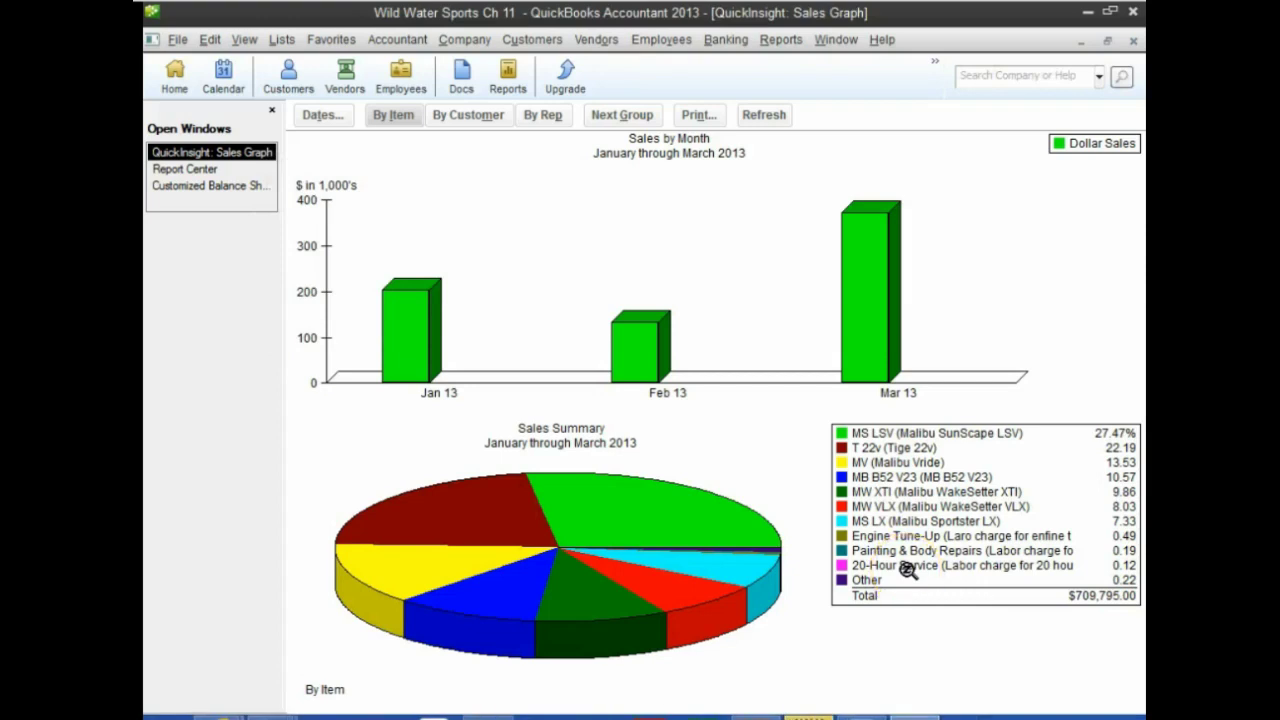
Minimize QuickBooks to show the desktop and close the Calculator.
{"action": "left_click", "coordinate": [1087, 12]}
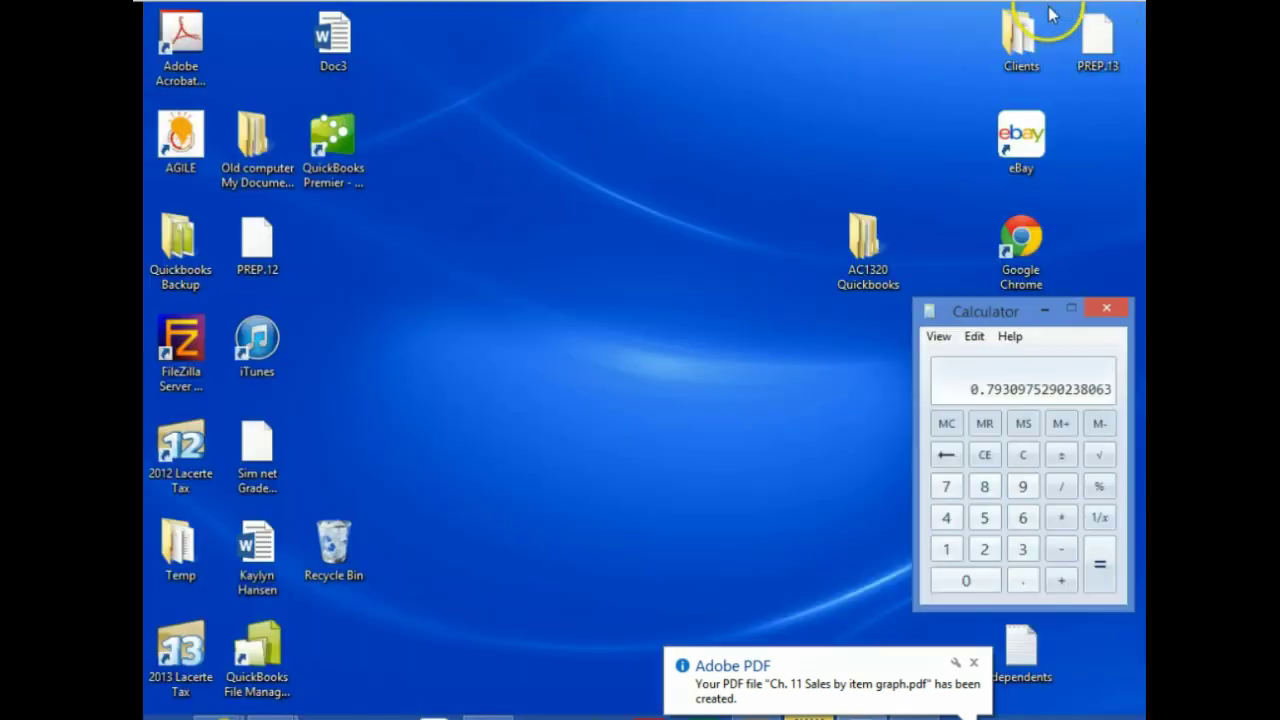
{"action": "left_click", "coordinate": [1060, 12]}
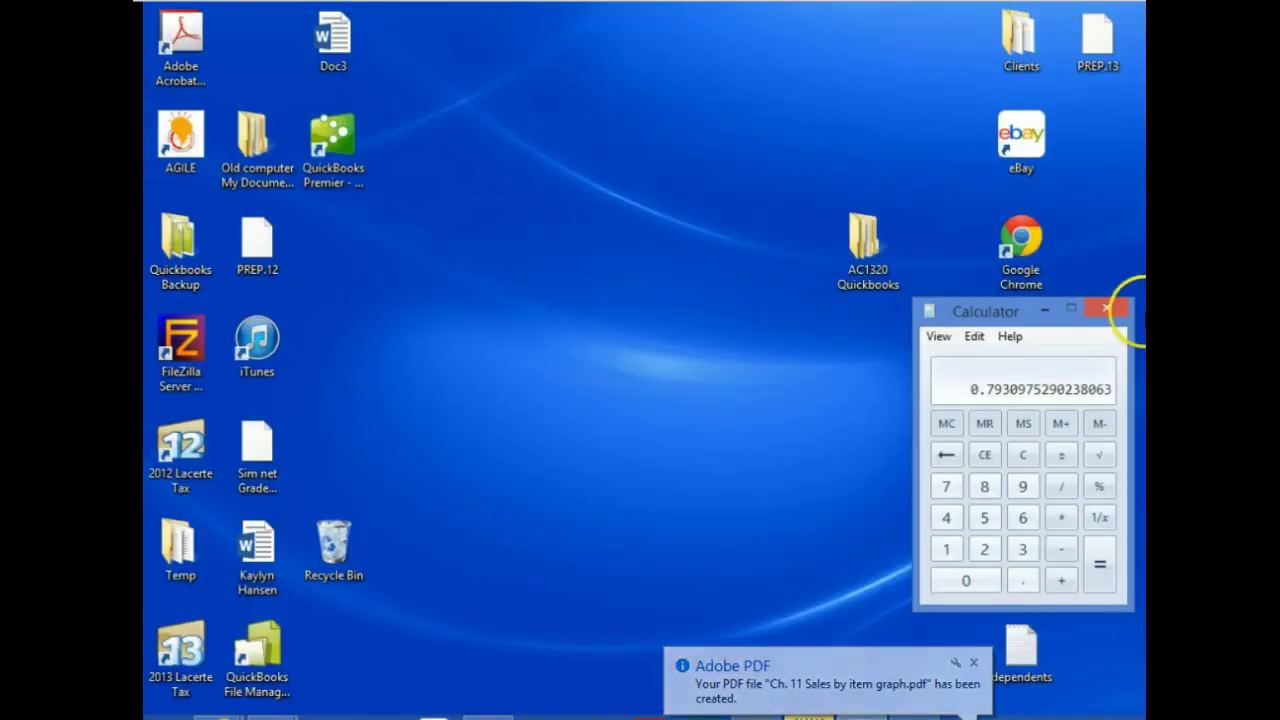
{"action": "left_click", "coordinate": [1106, 308]}
{"action": "left_click", "coordinate": [255, 553]}
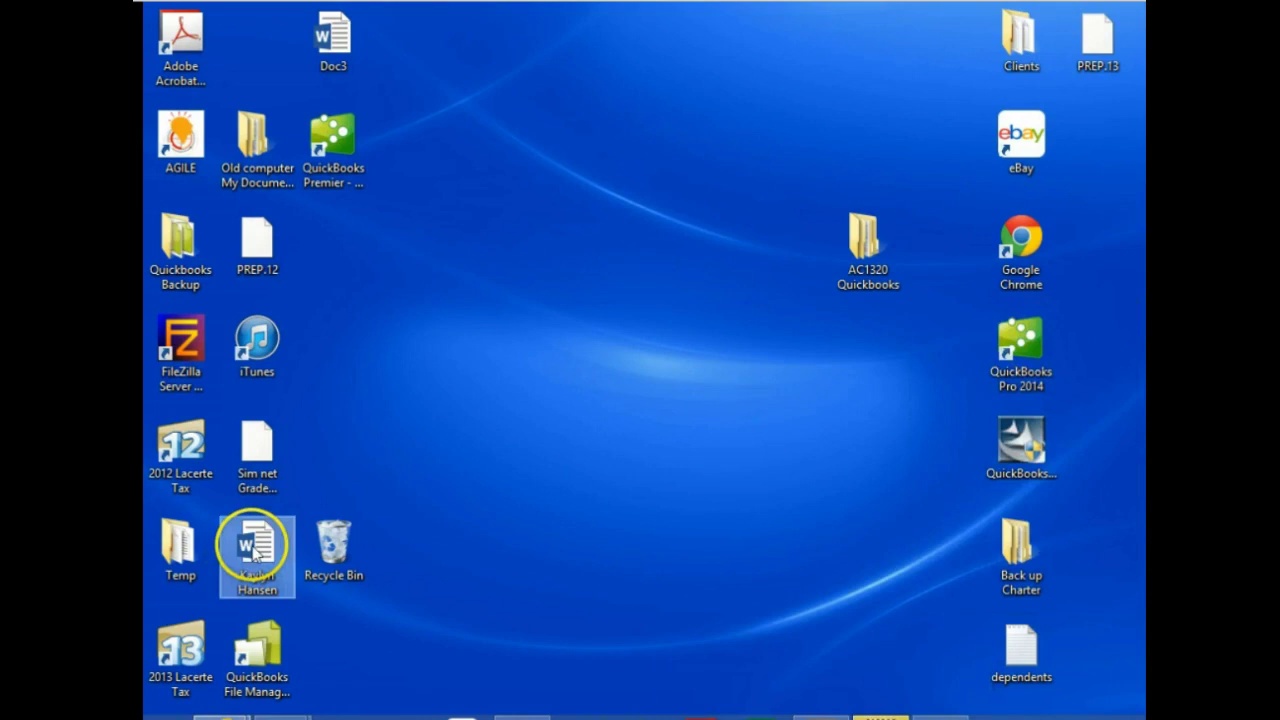
{"action": "left_click", "coordinate": [450, 528]}
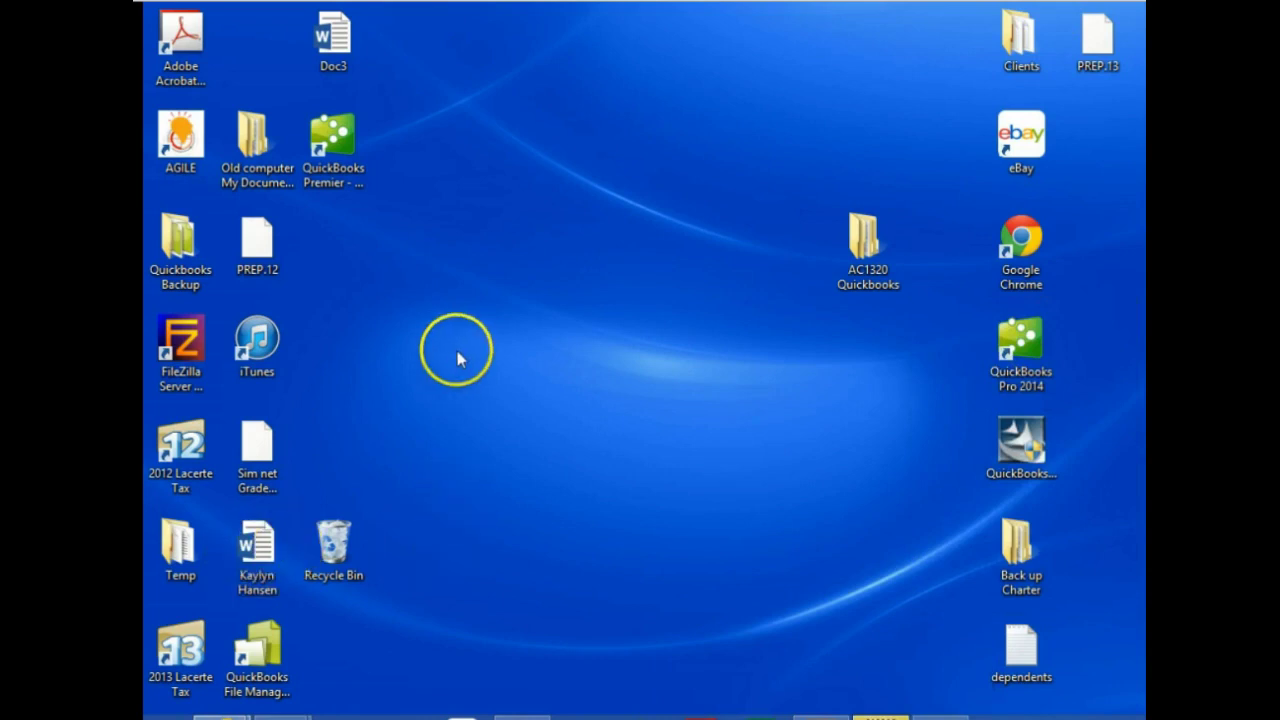
Open the Ch. 11 Sales by item graph PDF from the Week 4 folder of AC1320 Quickbooks, check it, and close Reader.
{"action": "double_click", "coordinate": [852, 240]}
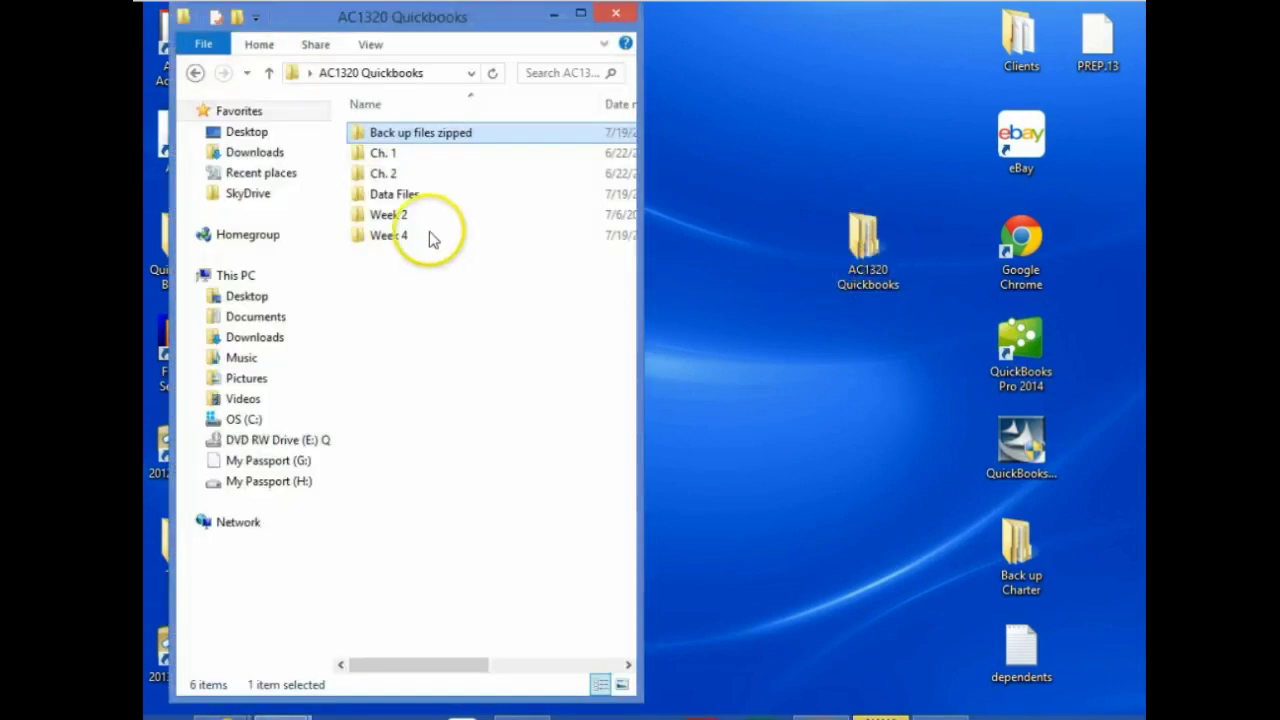
{"action": "double_click", "coordinate": [410, 238]}
{"action": "left_click", "coordinate": [380, 173]}
{"action": "double_click", "coordinate": [378, 176]}
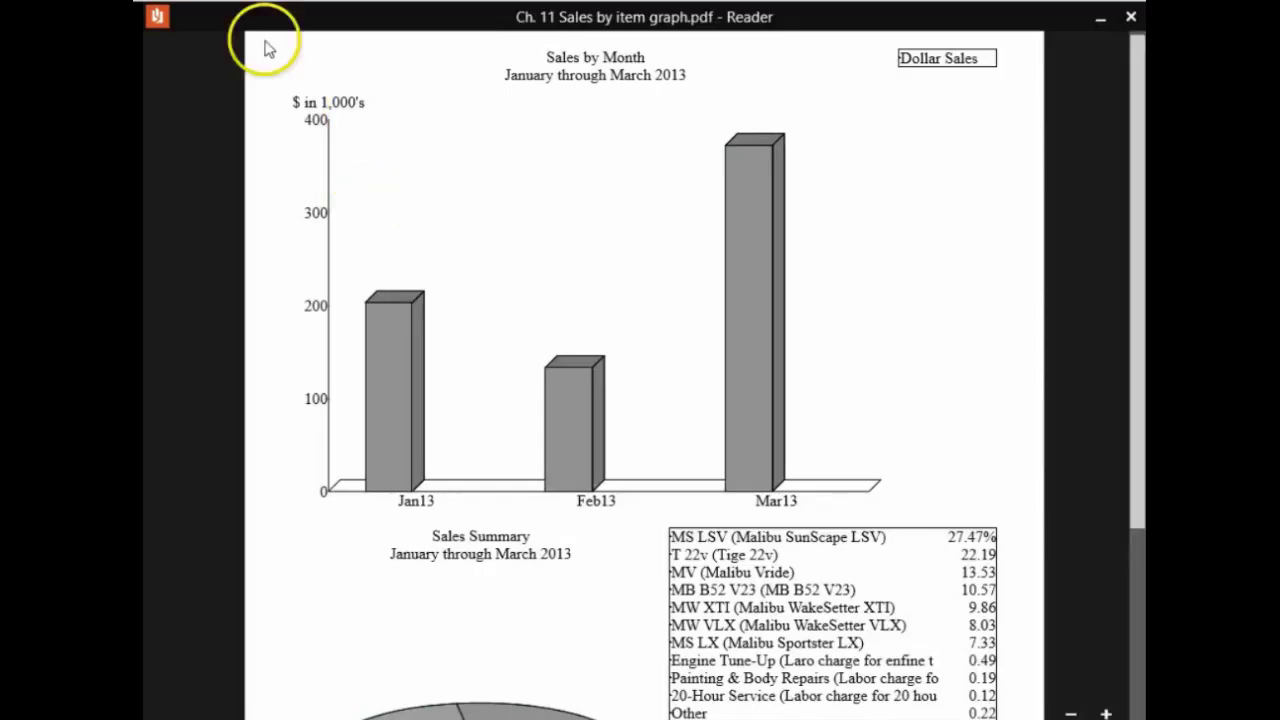
{"action": "left_click", "coordinate": [170, 30]}
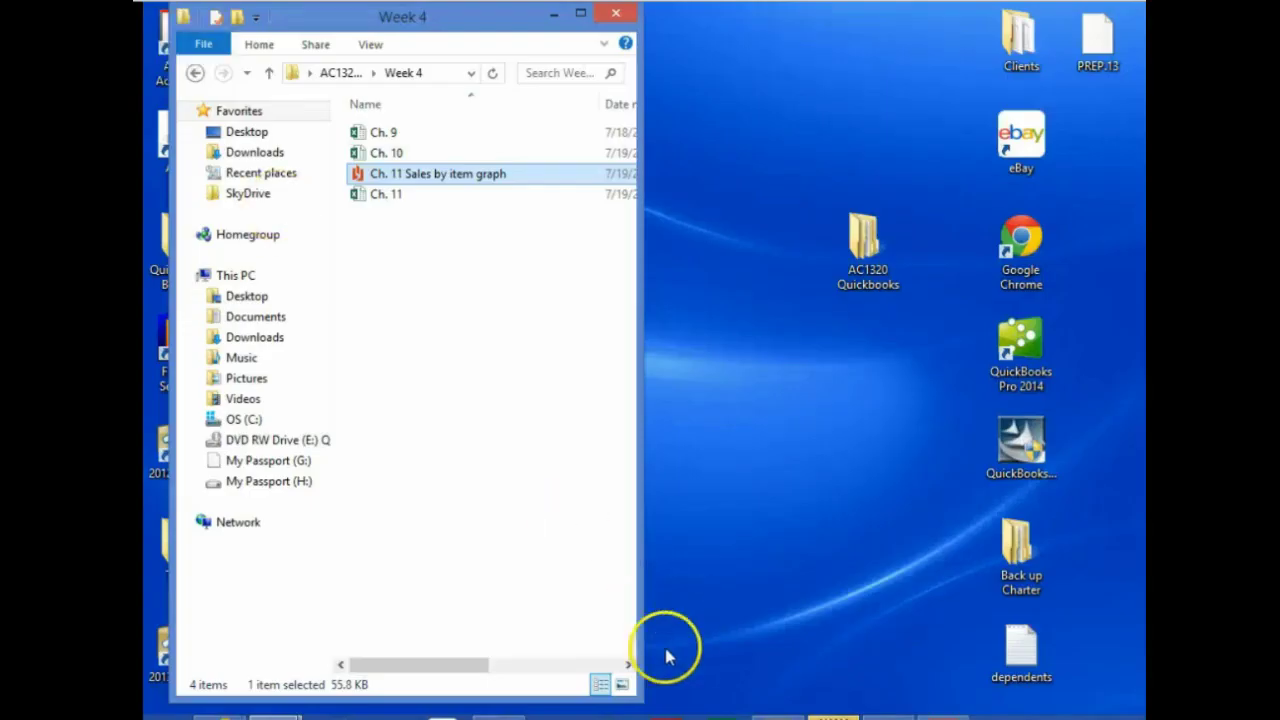
{"action": "right_click", "coordinate": [940, 708]}
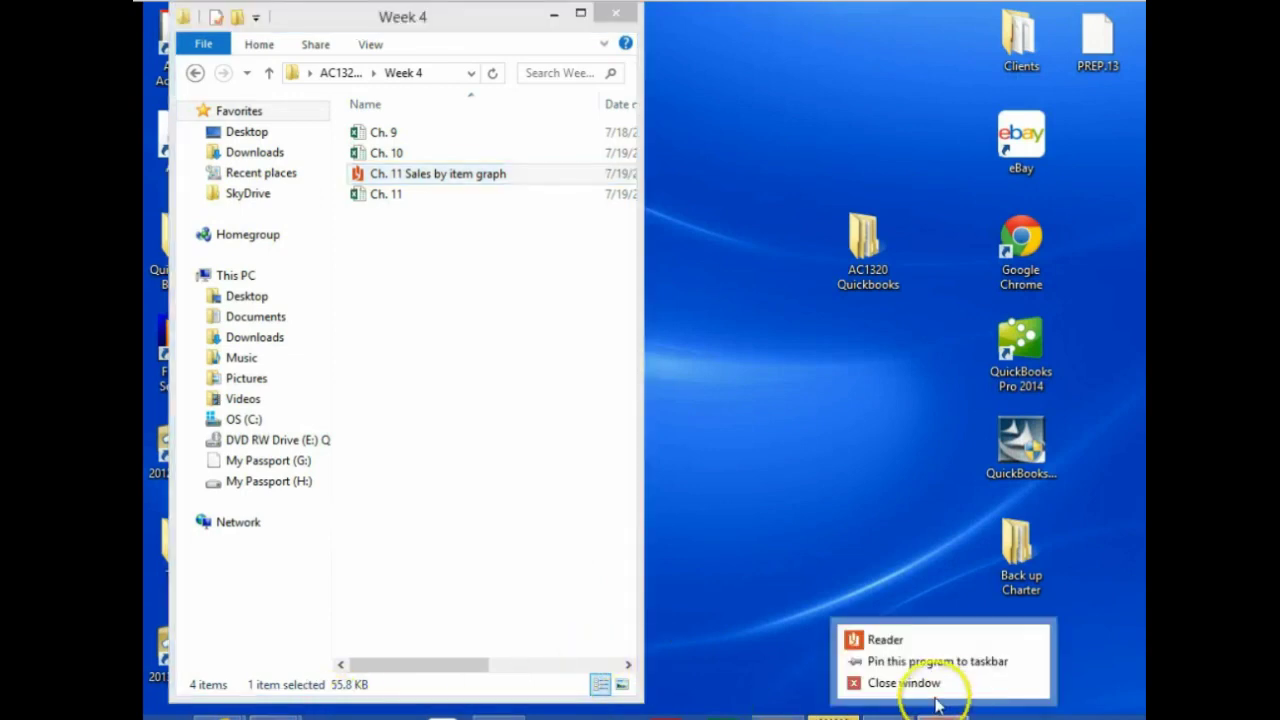
{"action": "left_click", "coordinate": [794, 685]}
Switch to the CourseSmart textbook, review steps 6 to 8 on page 321, and return to QuickBooks.
{"action": "mouse_move", "coordinate": [216, 706]}
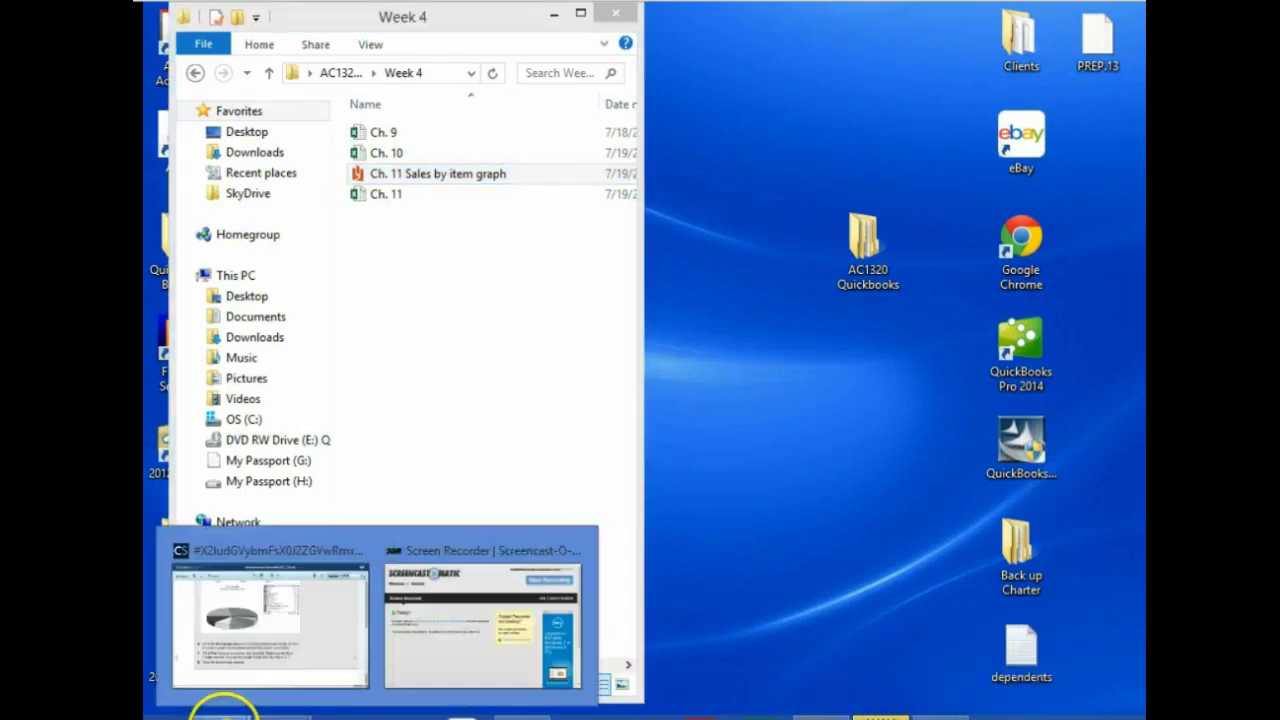
{"action": "left_click", "coordinate": [292, 651]}
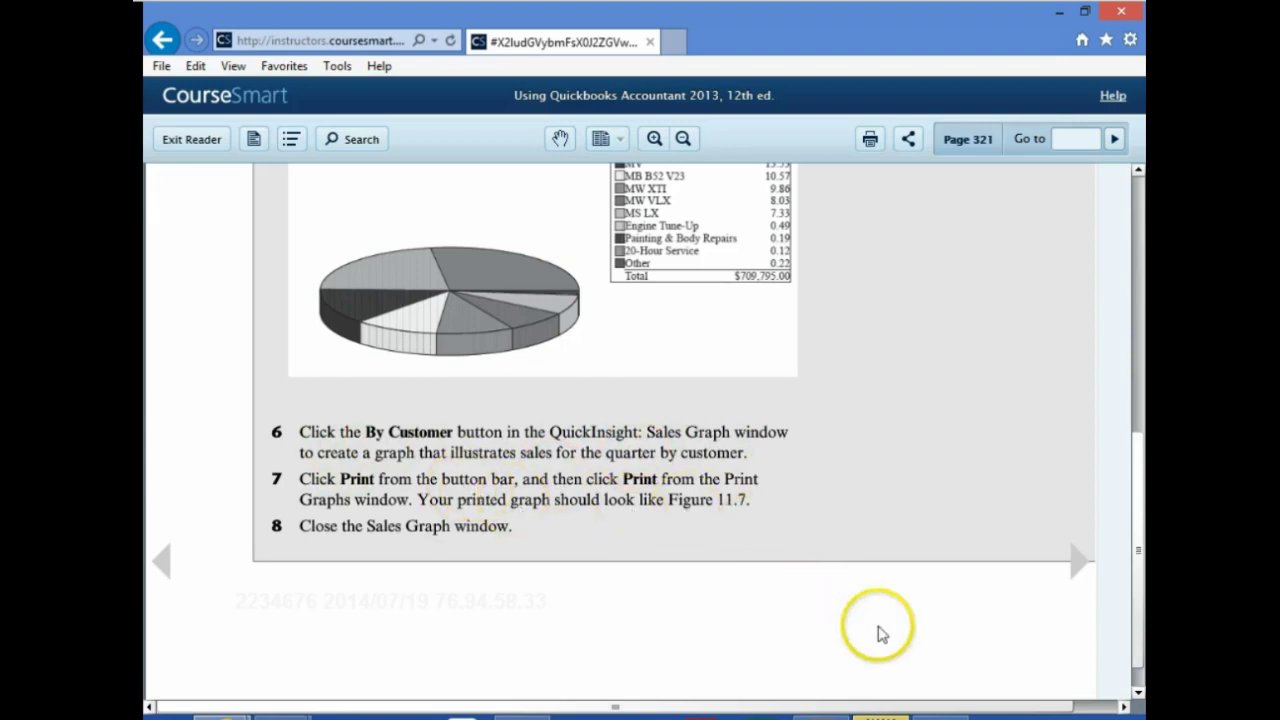
{"action": "left_click", "coordinate": [918, 714]}
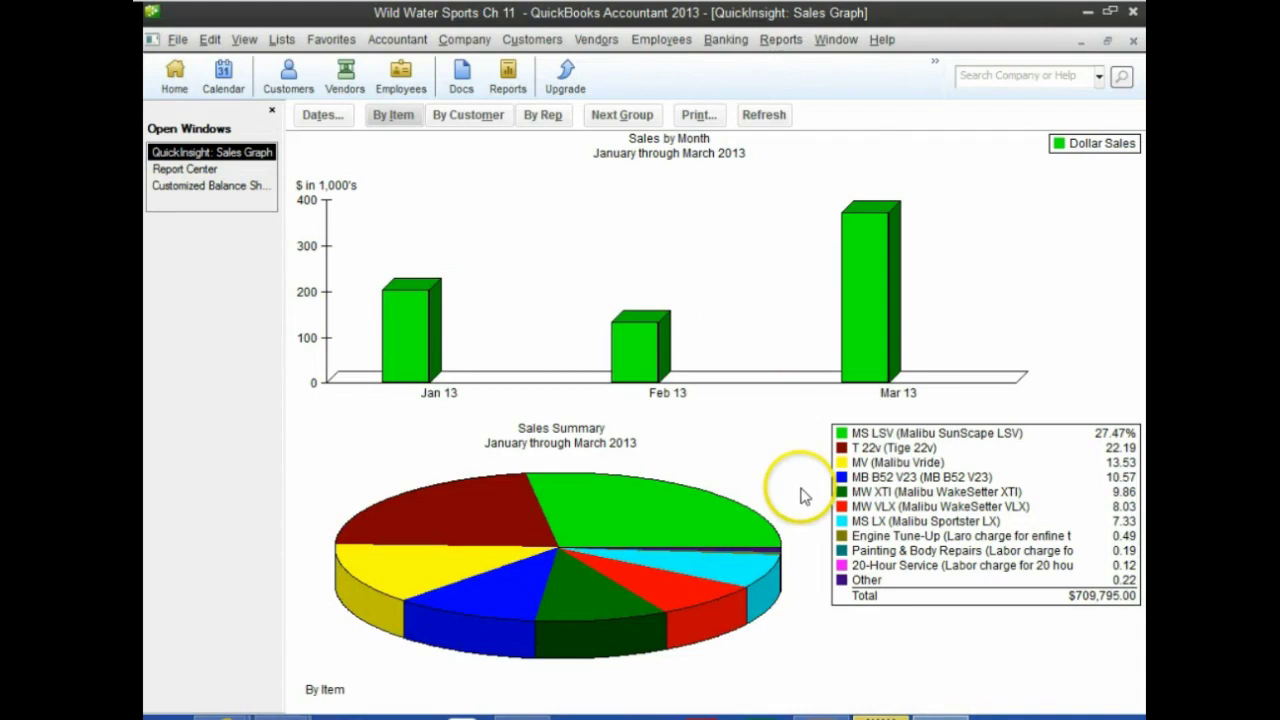
Display the sales graph by customer and print it with the Adobe PDF printer.
{"action": "left_click", "coordinate": [465, 115]}
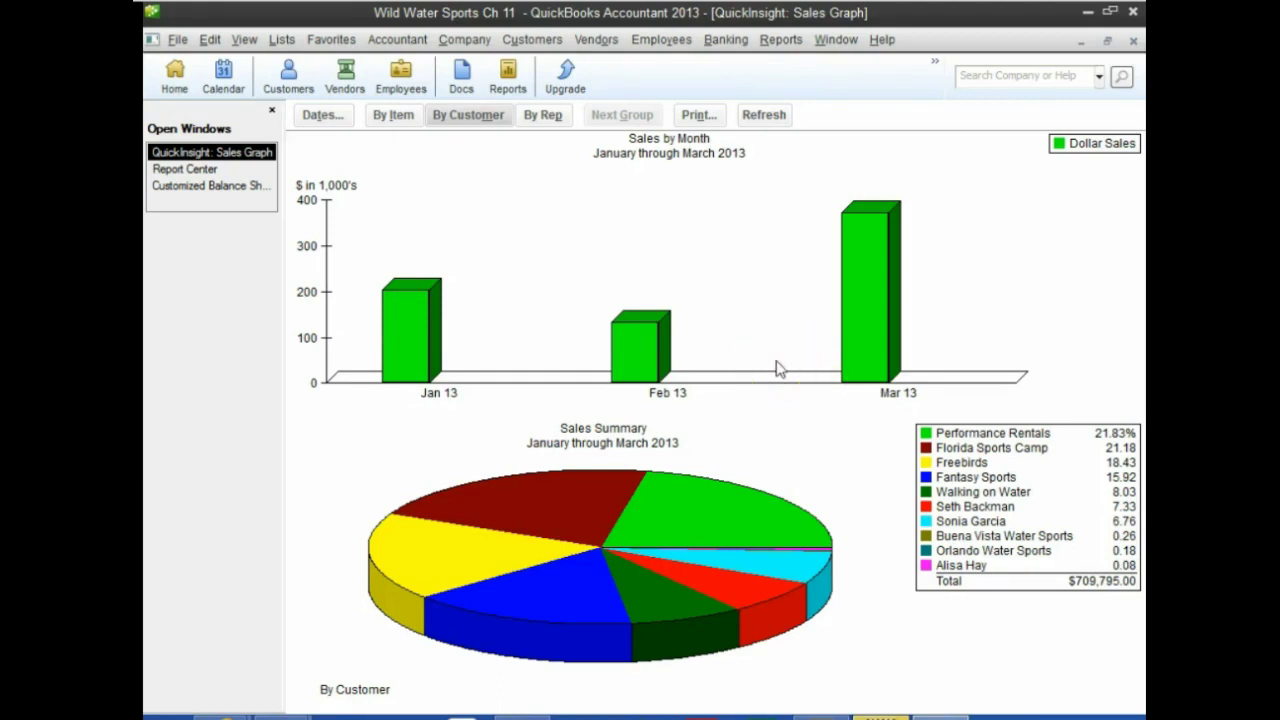
{"action": "left_click", "coordinate": [696, 116]}
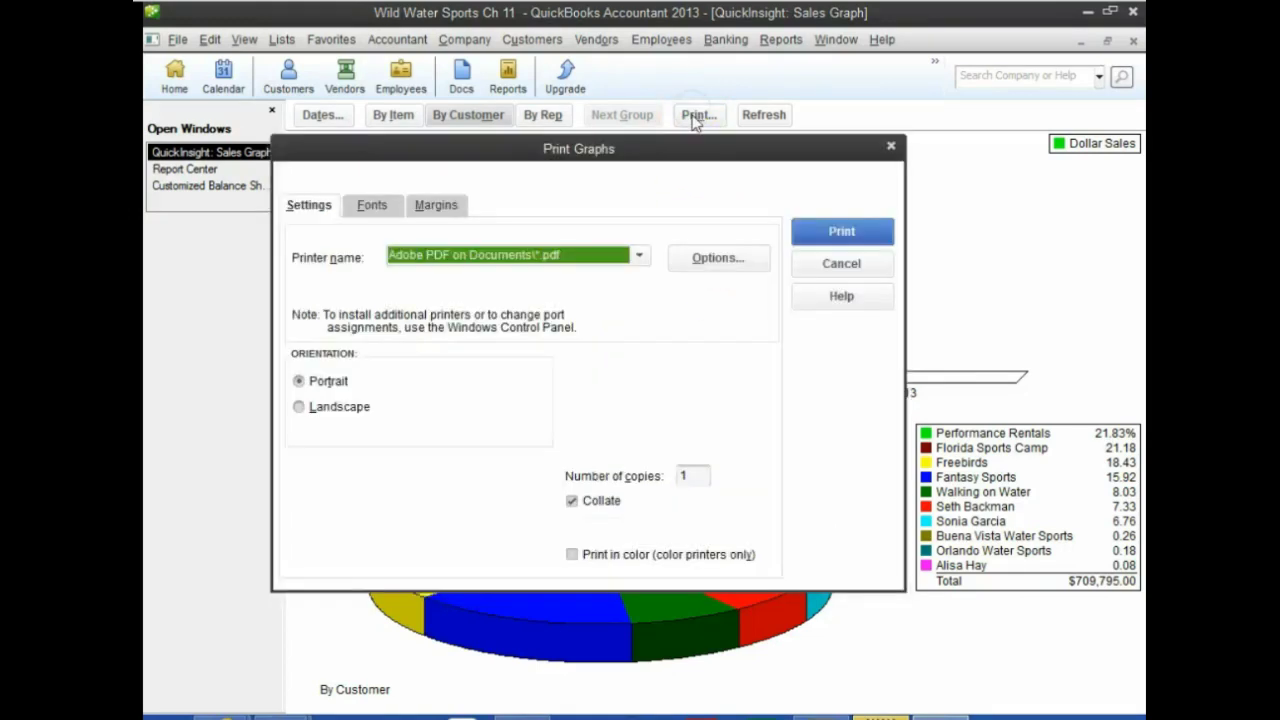
{"action": "left_click", "coordinate": [825, 235]}
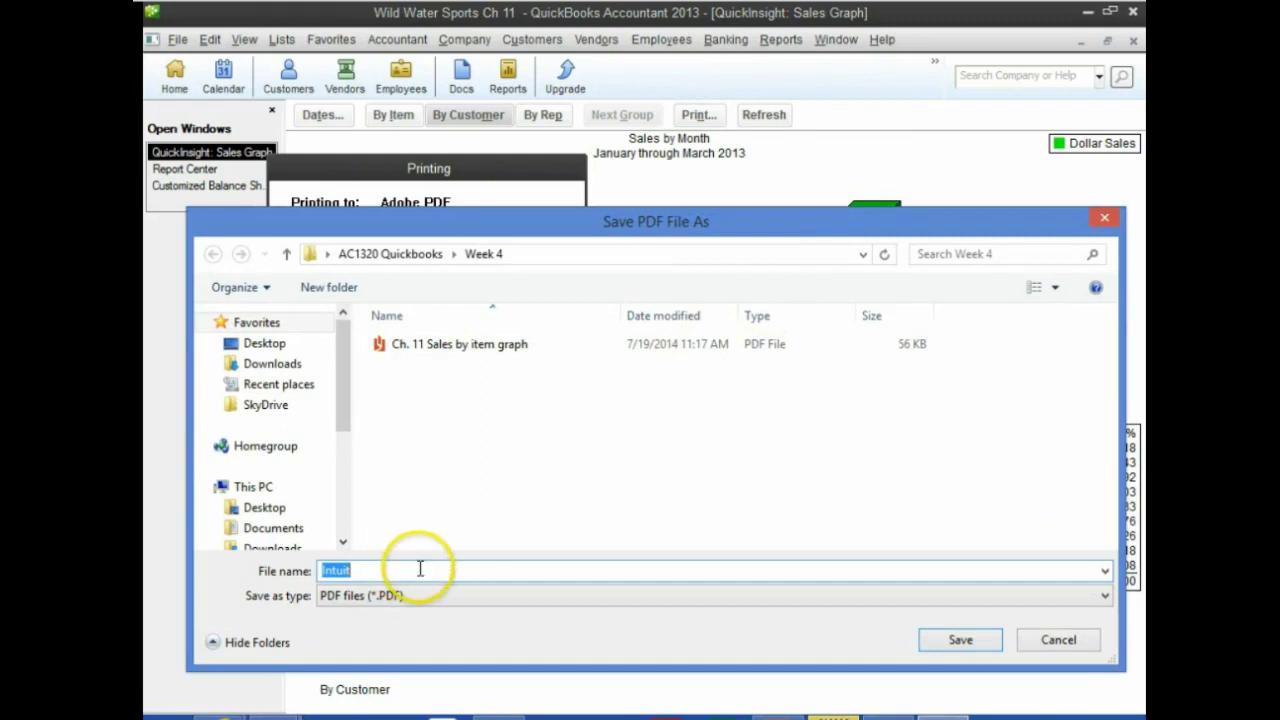
Save the by-customer graph's PDF as "Ch. 11 Sales by customer graph" in the Week 4 folder.
{"action": "type", "text": "Ch. 11 Sal"}
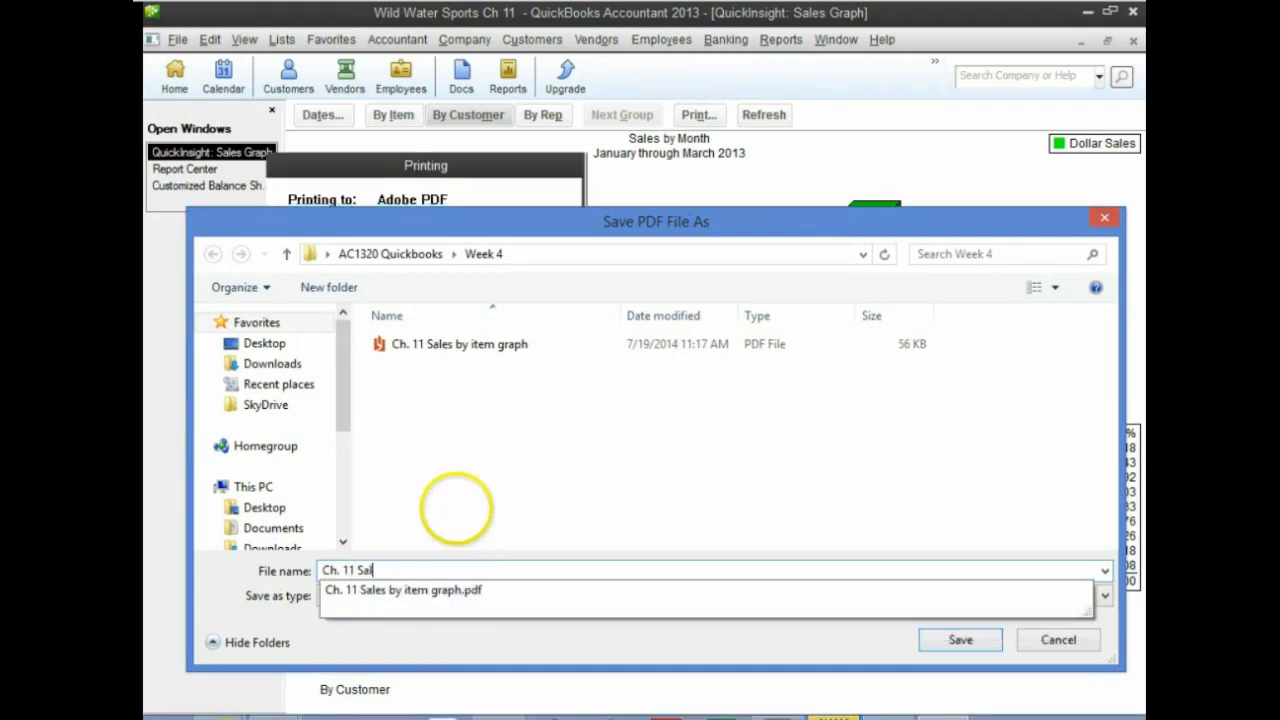
{"action": "type", "text": "es by customer graph"}
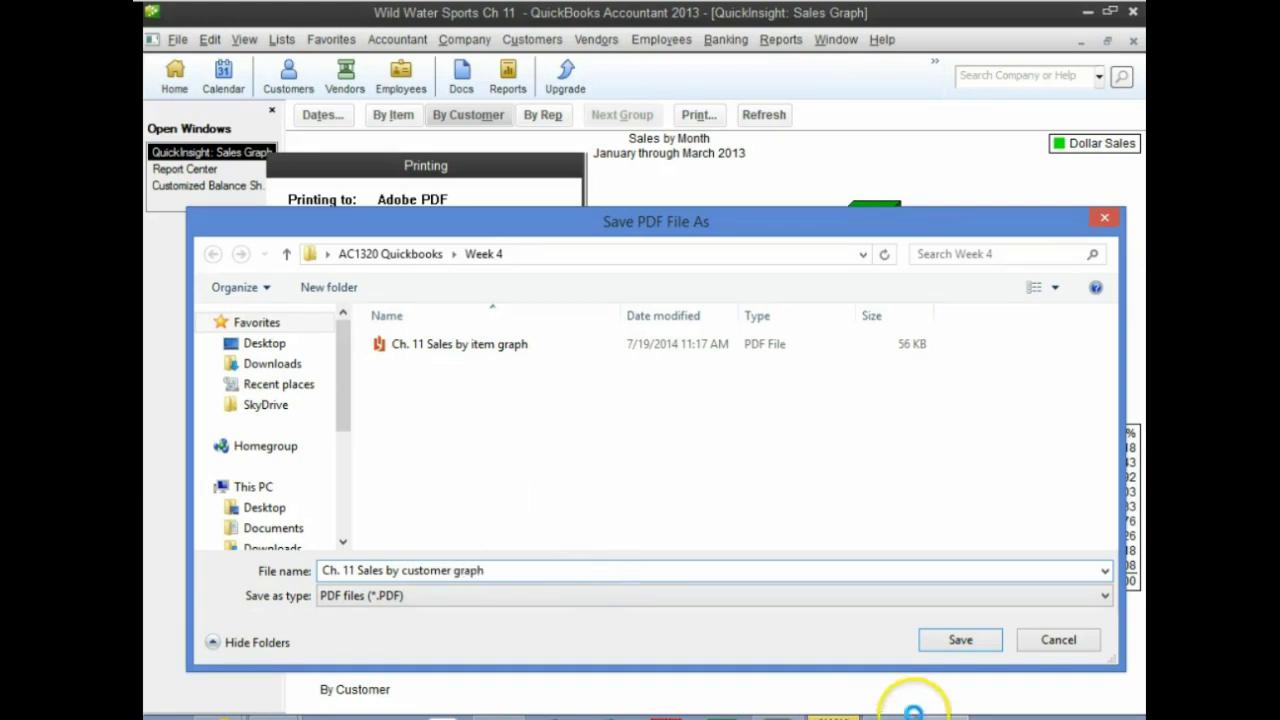
{"action": "left_click", "coordinate": [962, 641]}
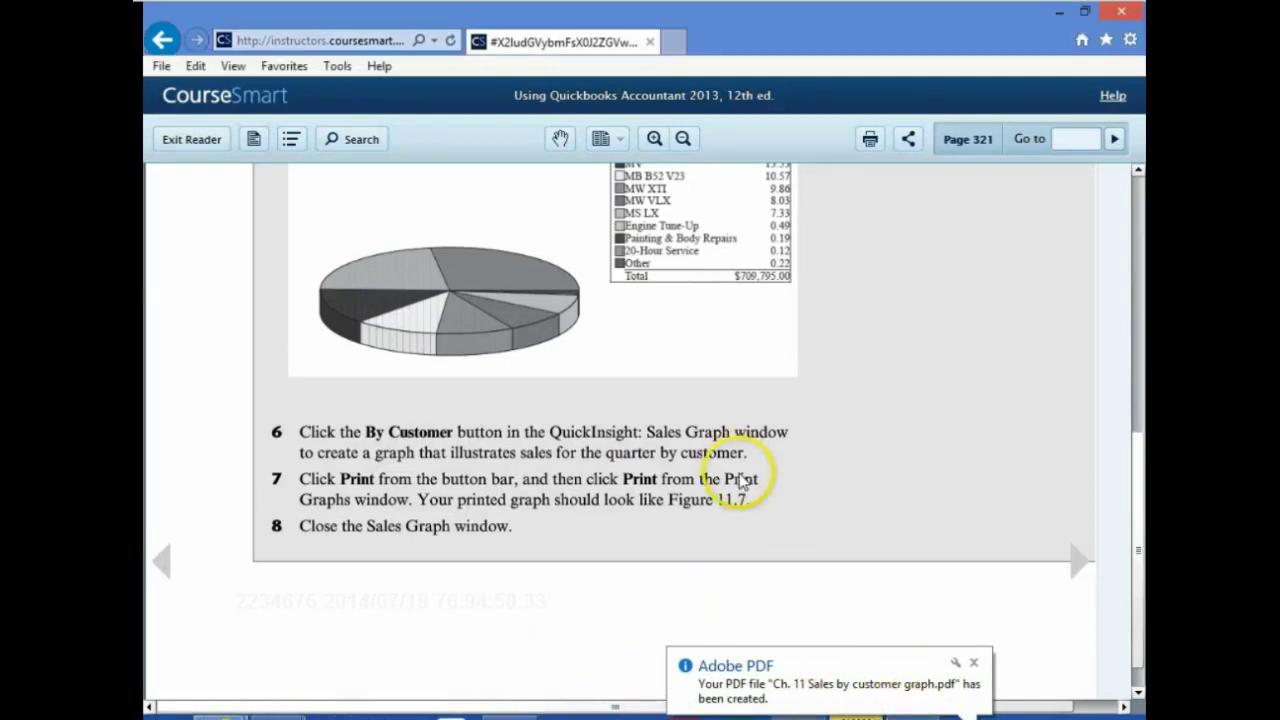
Switch back to QuickBooks to view the by-customer sales graph, and return to the CourseSmart textbook.
{"action": "left_click", "coordinate": [911, 708]}
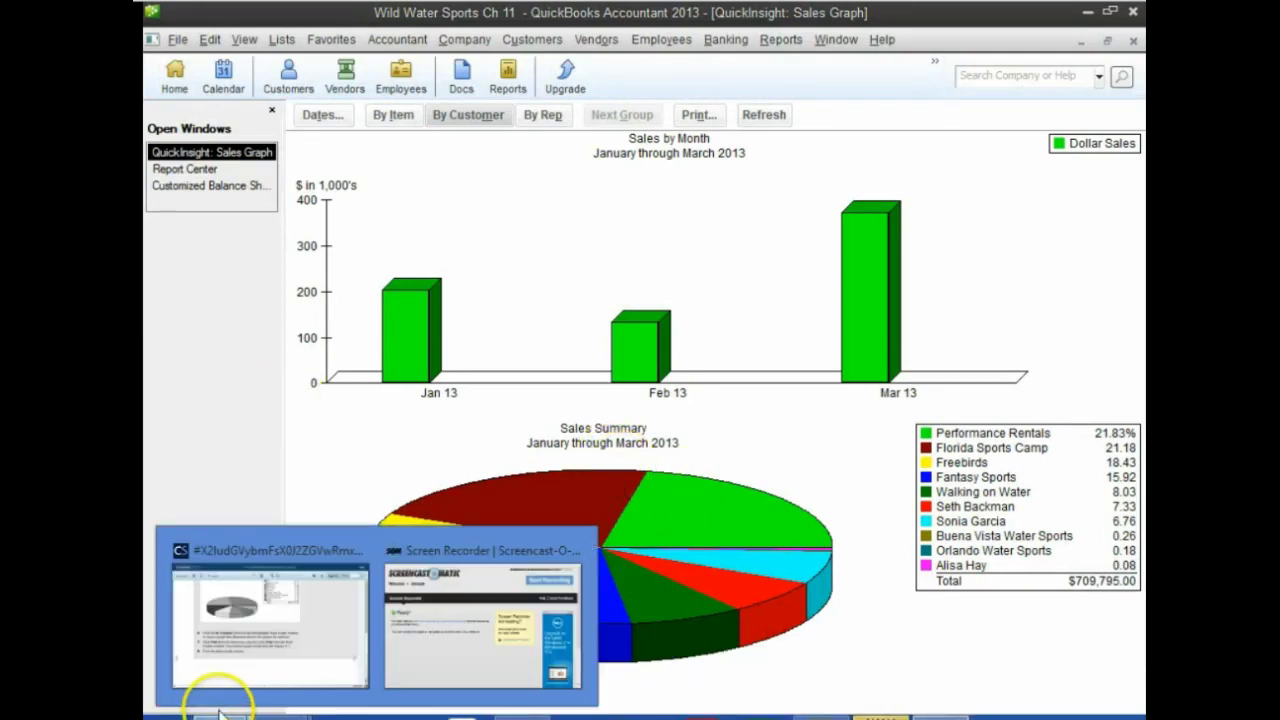
{"action": "left_click", "coordinate": [885, 712]}
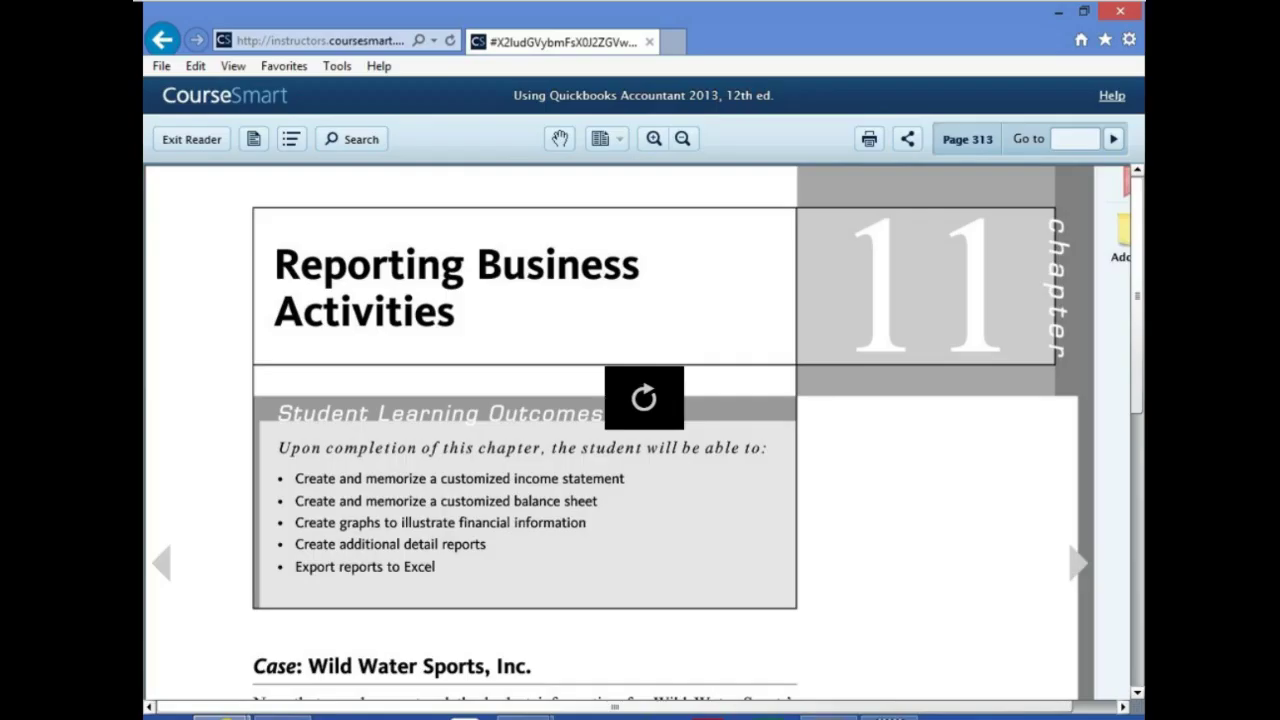